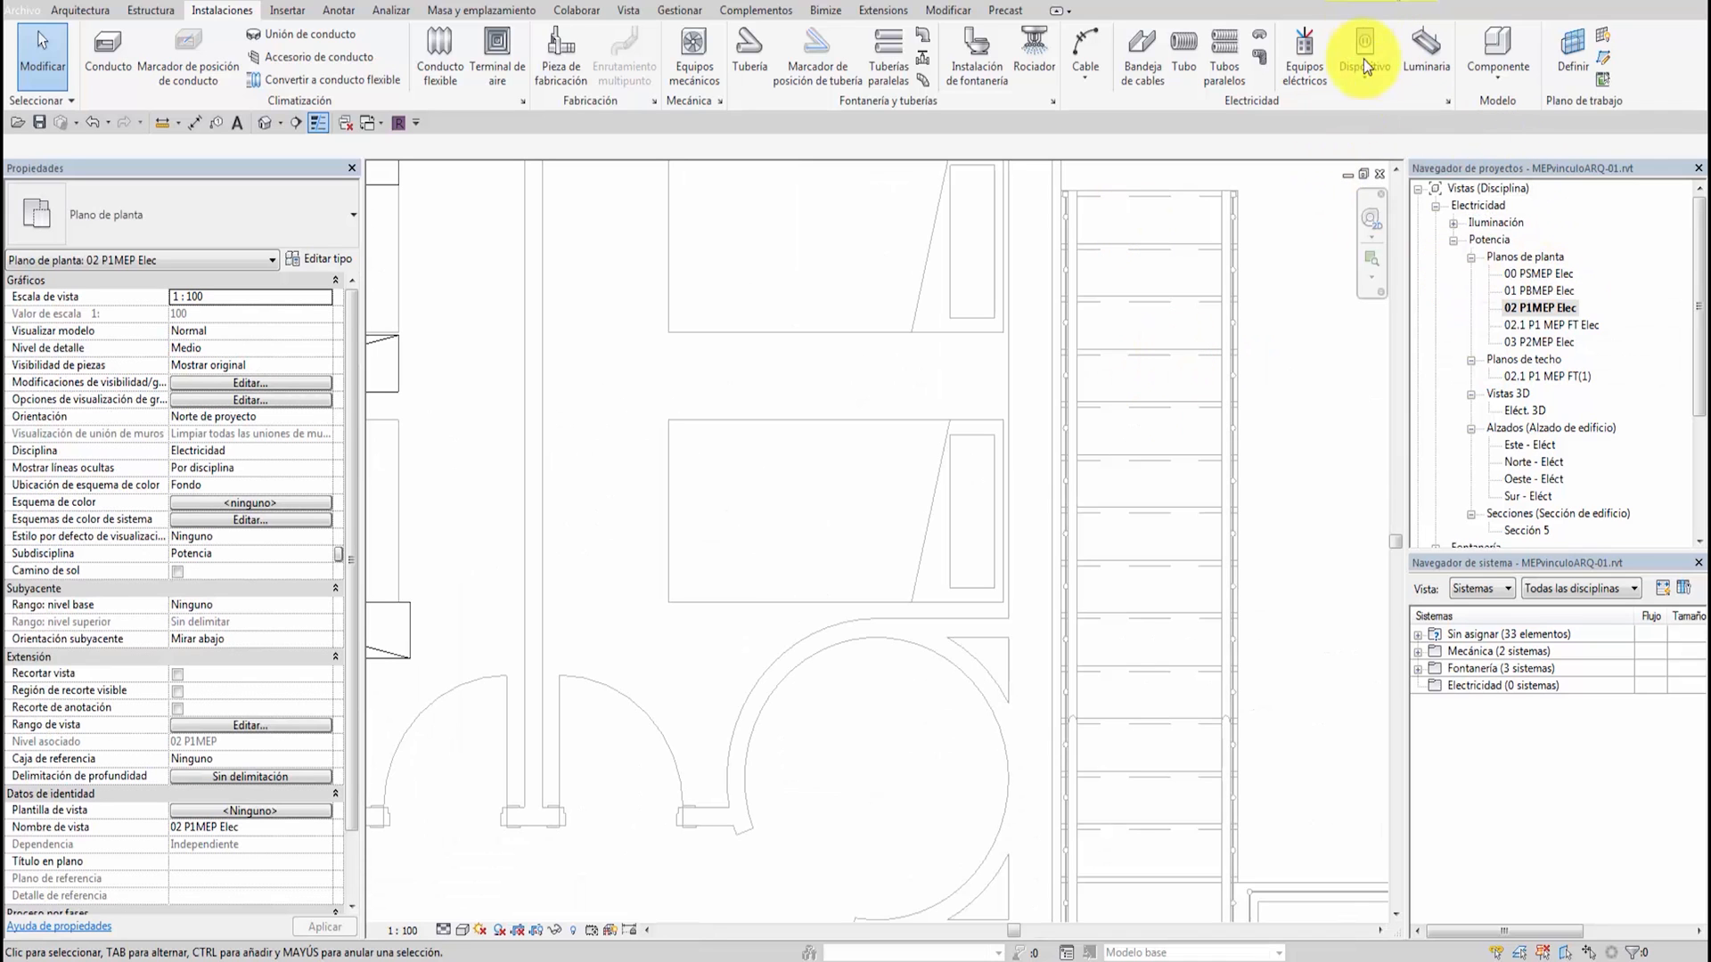
# Place an M_Toma doble electrical fixture on the vertical face of the partition wall, near the upper end of the bedroom
pyautogui.click(1361, 82)
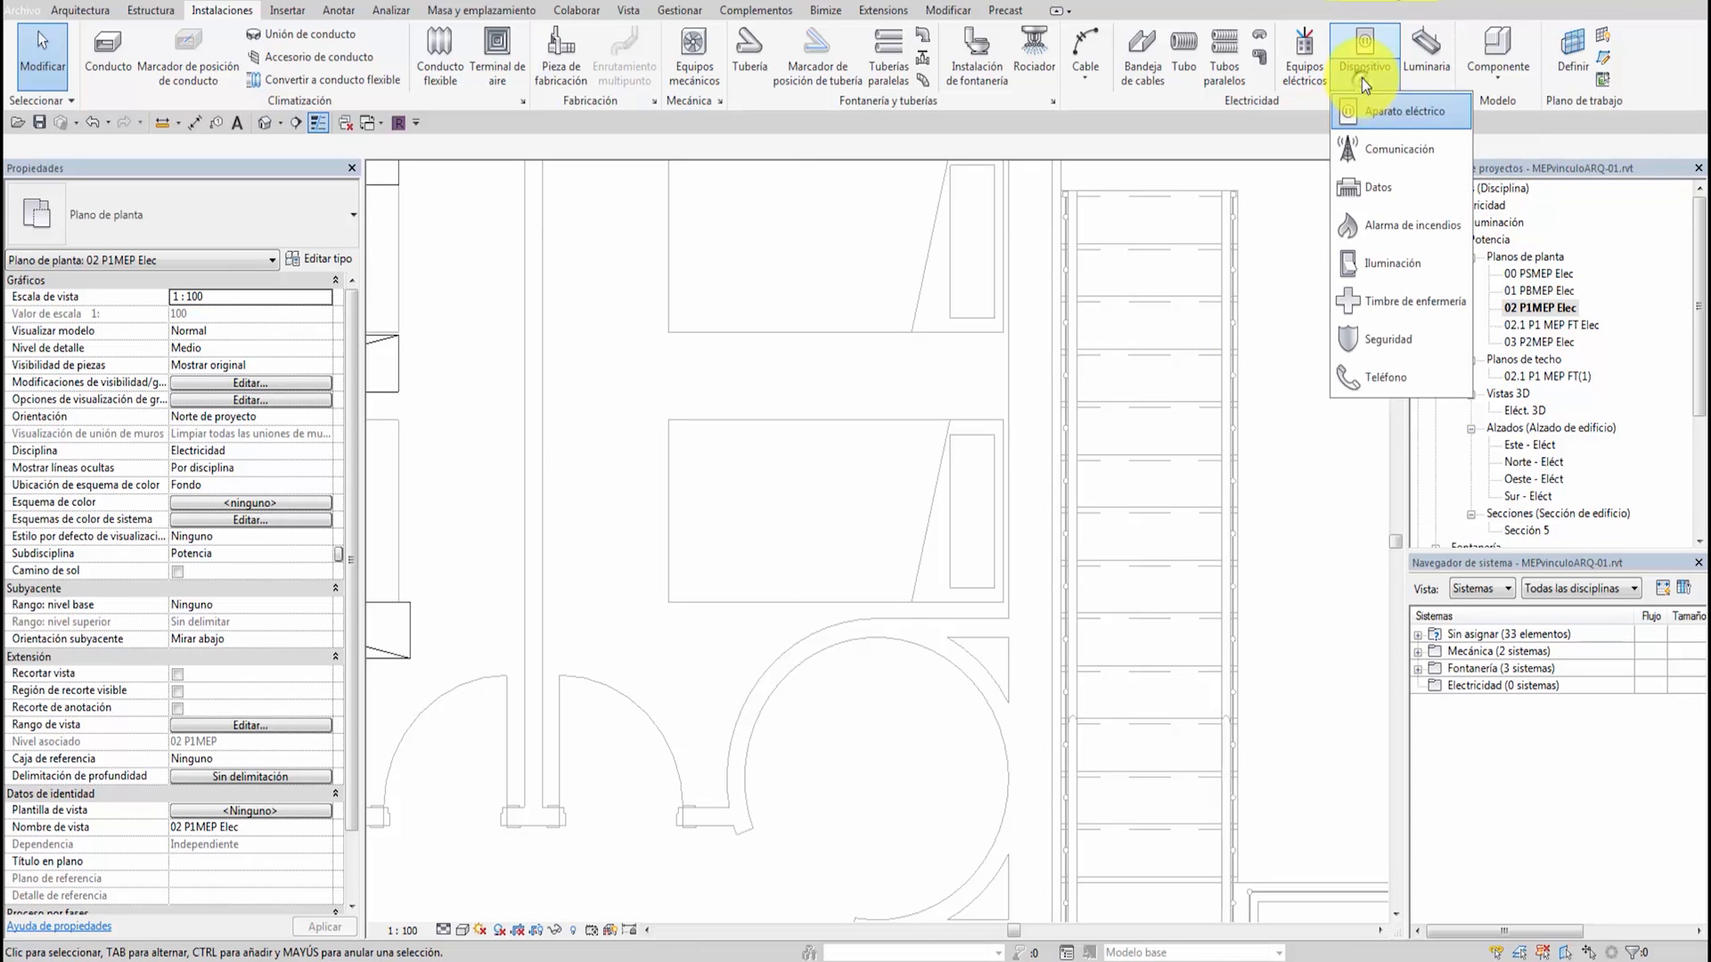
pyautogui.click(1421, 125)
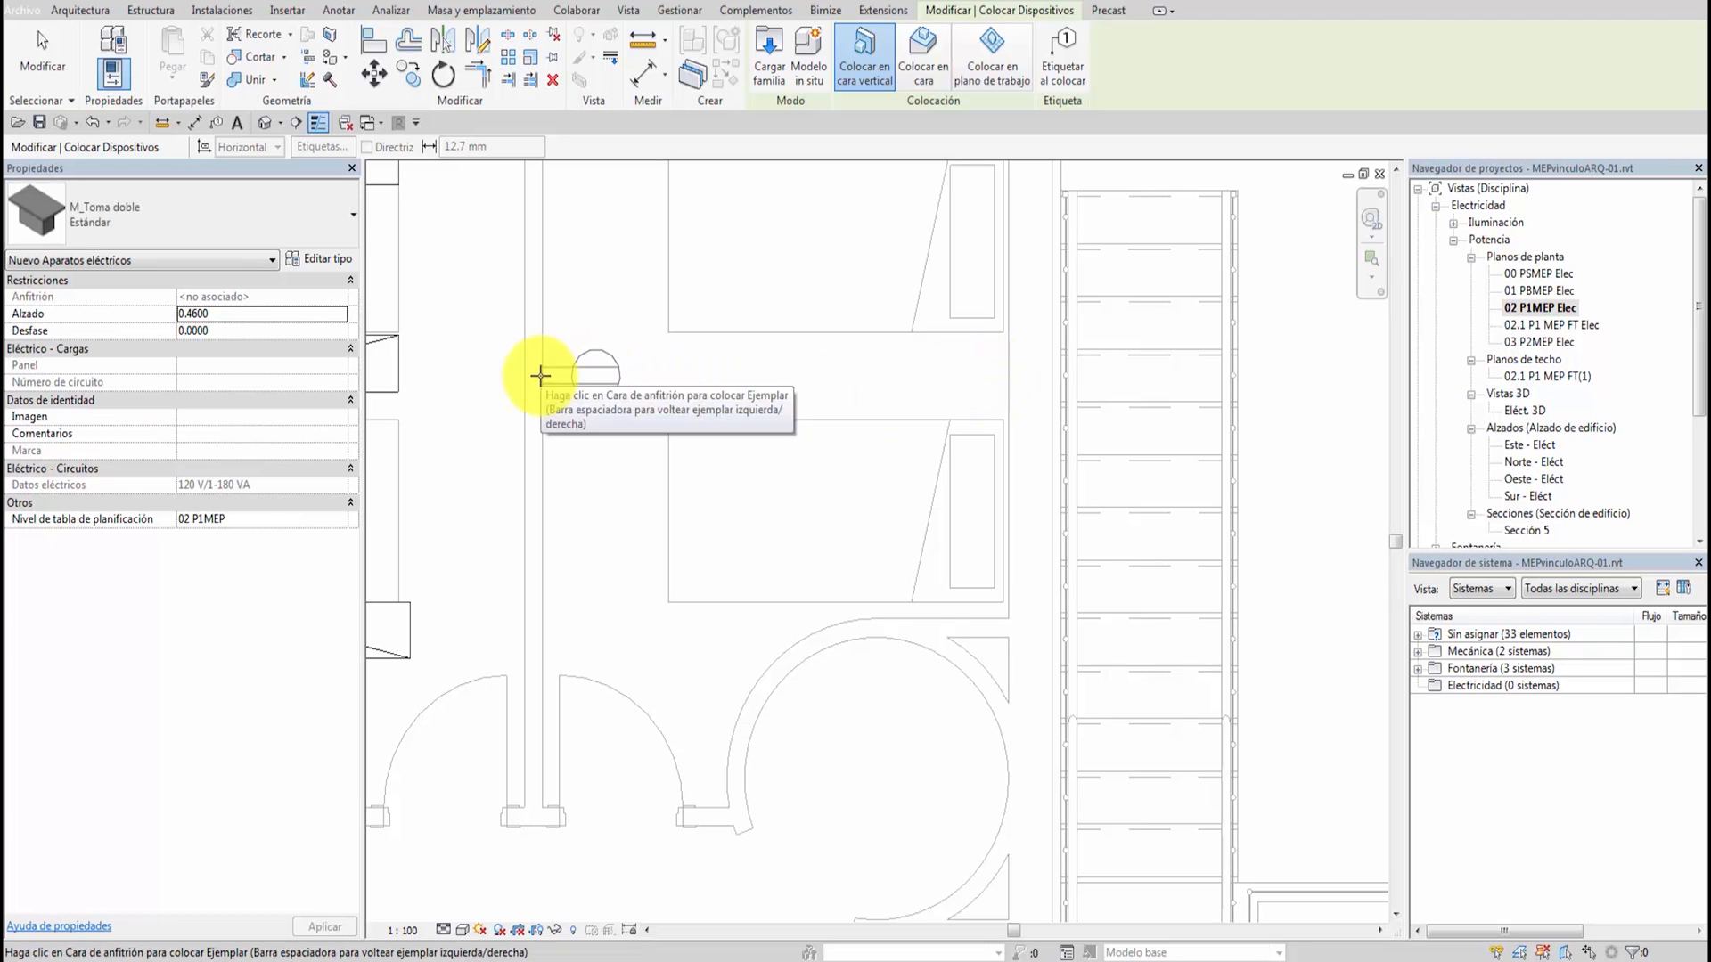
pyautogui.moveTo(581, 371); pyautogui.dragTo(581, 581, button='middle')
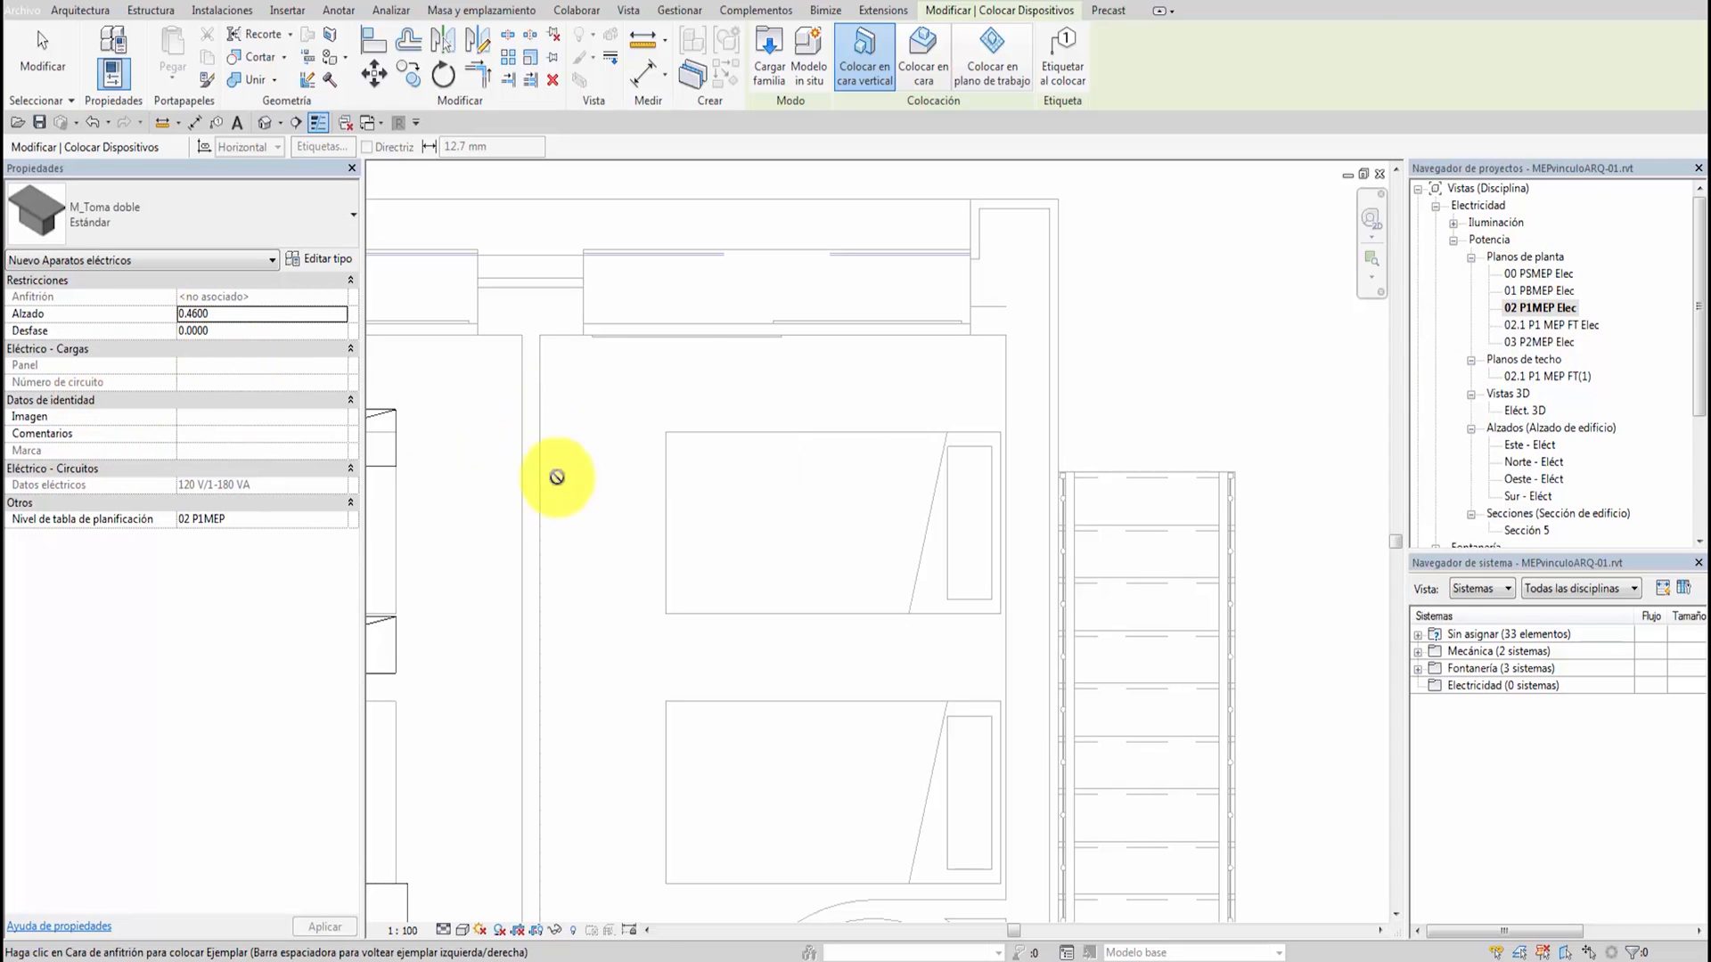
pyautogui.click(539, 420)
pyautogui.press('Escape')
pyautogui.press('Escape')
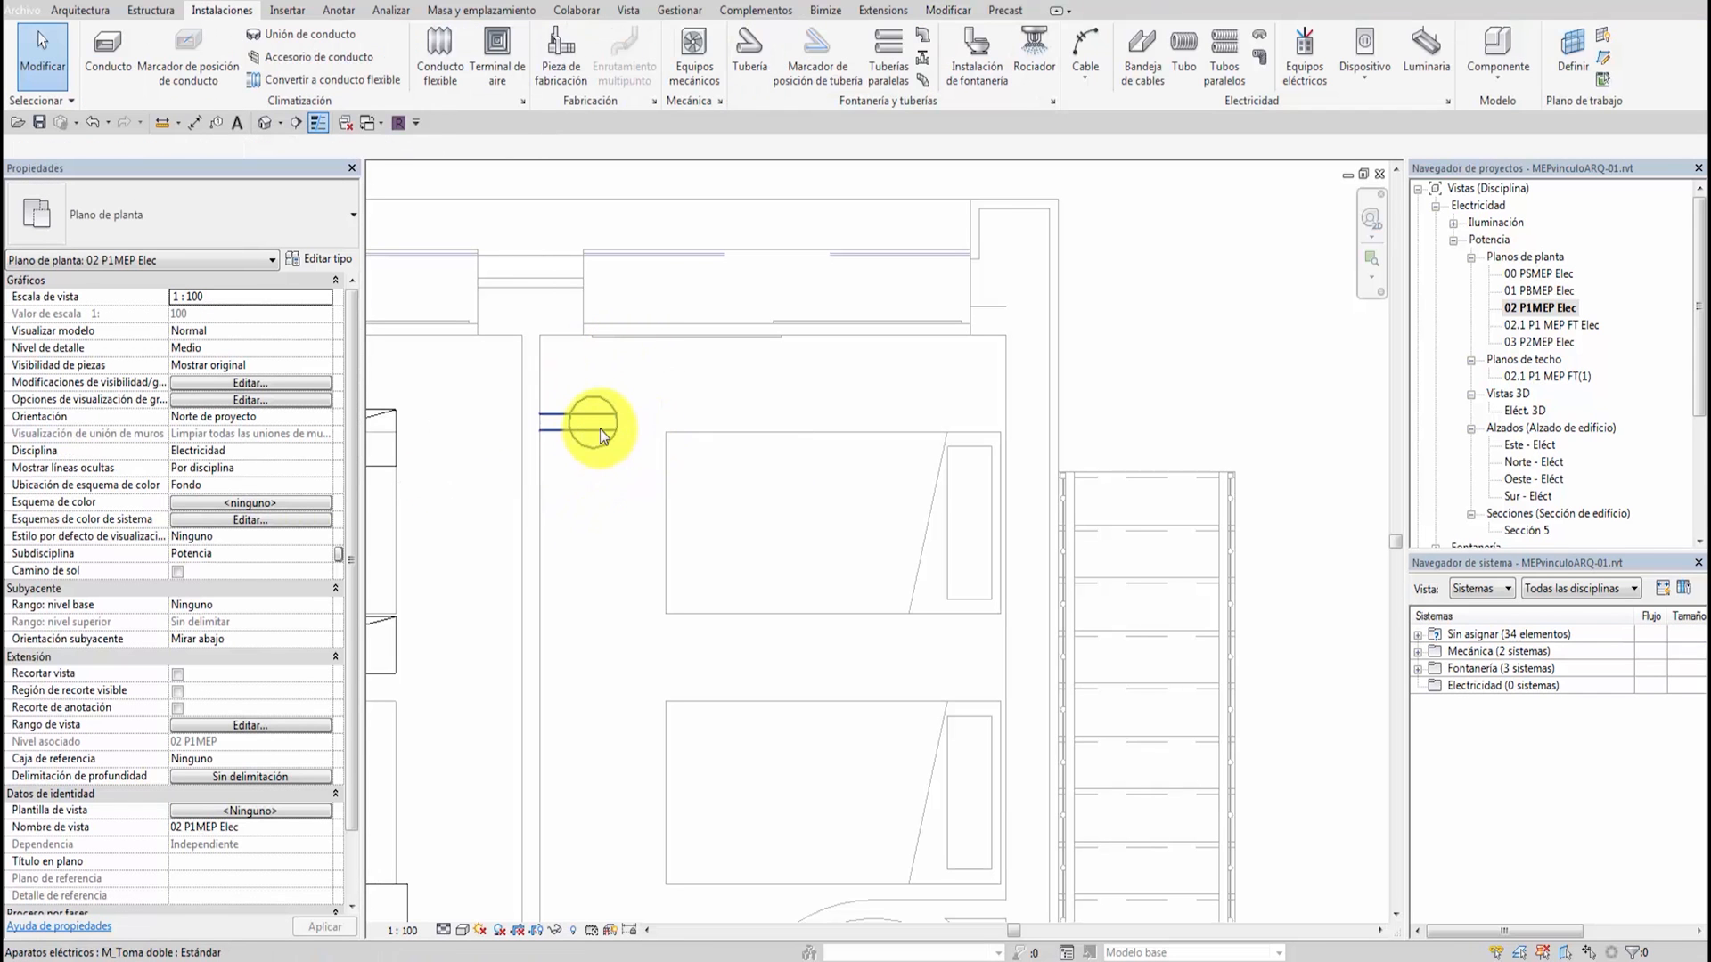
# Compare the outlet's display at the Alto and Bajo detail levels, then return the plan view to Medio
pyautogui.click(444, 930)
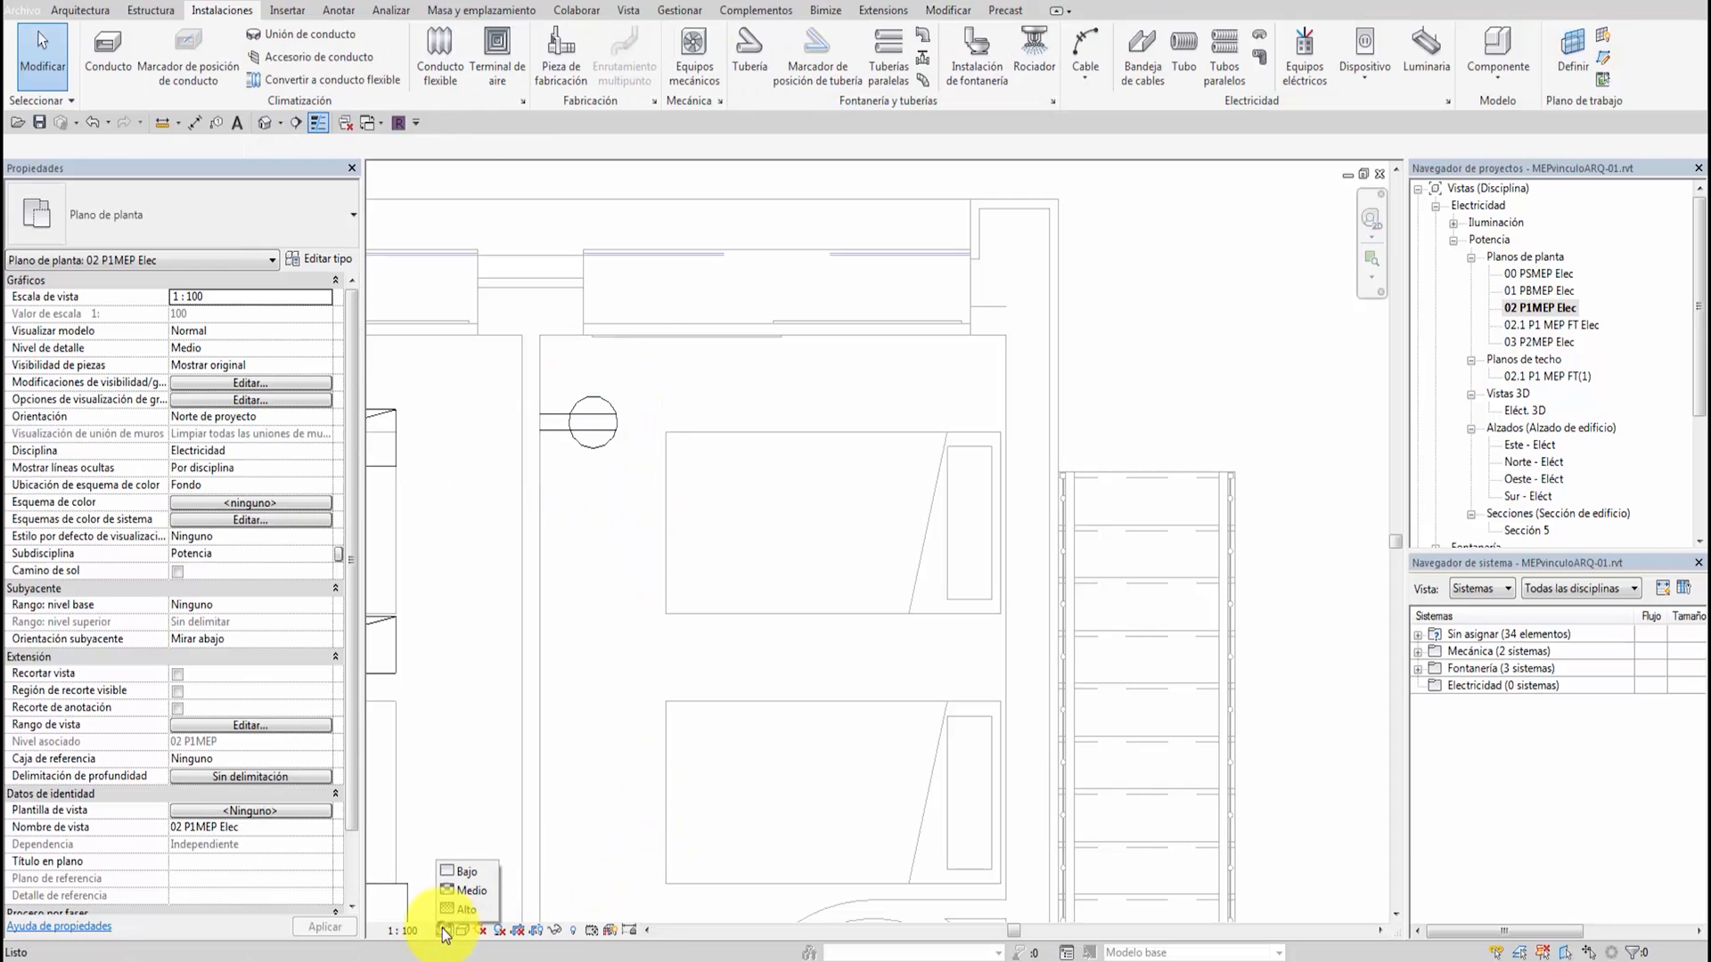
pyautogui.click(459, 911)
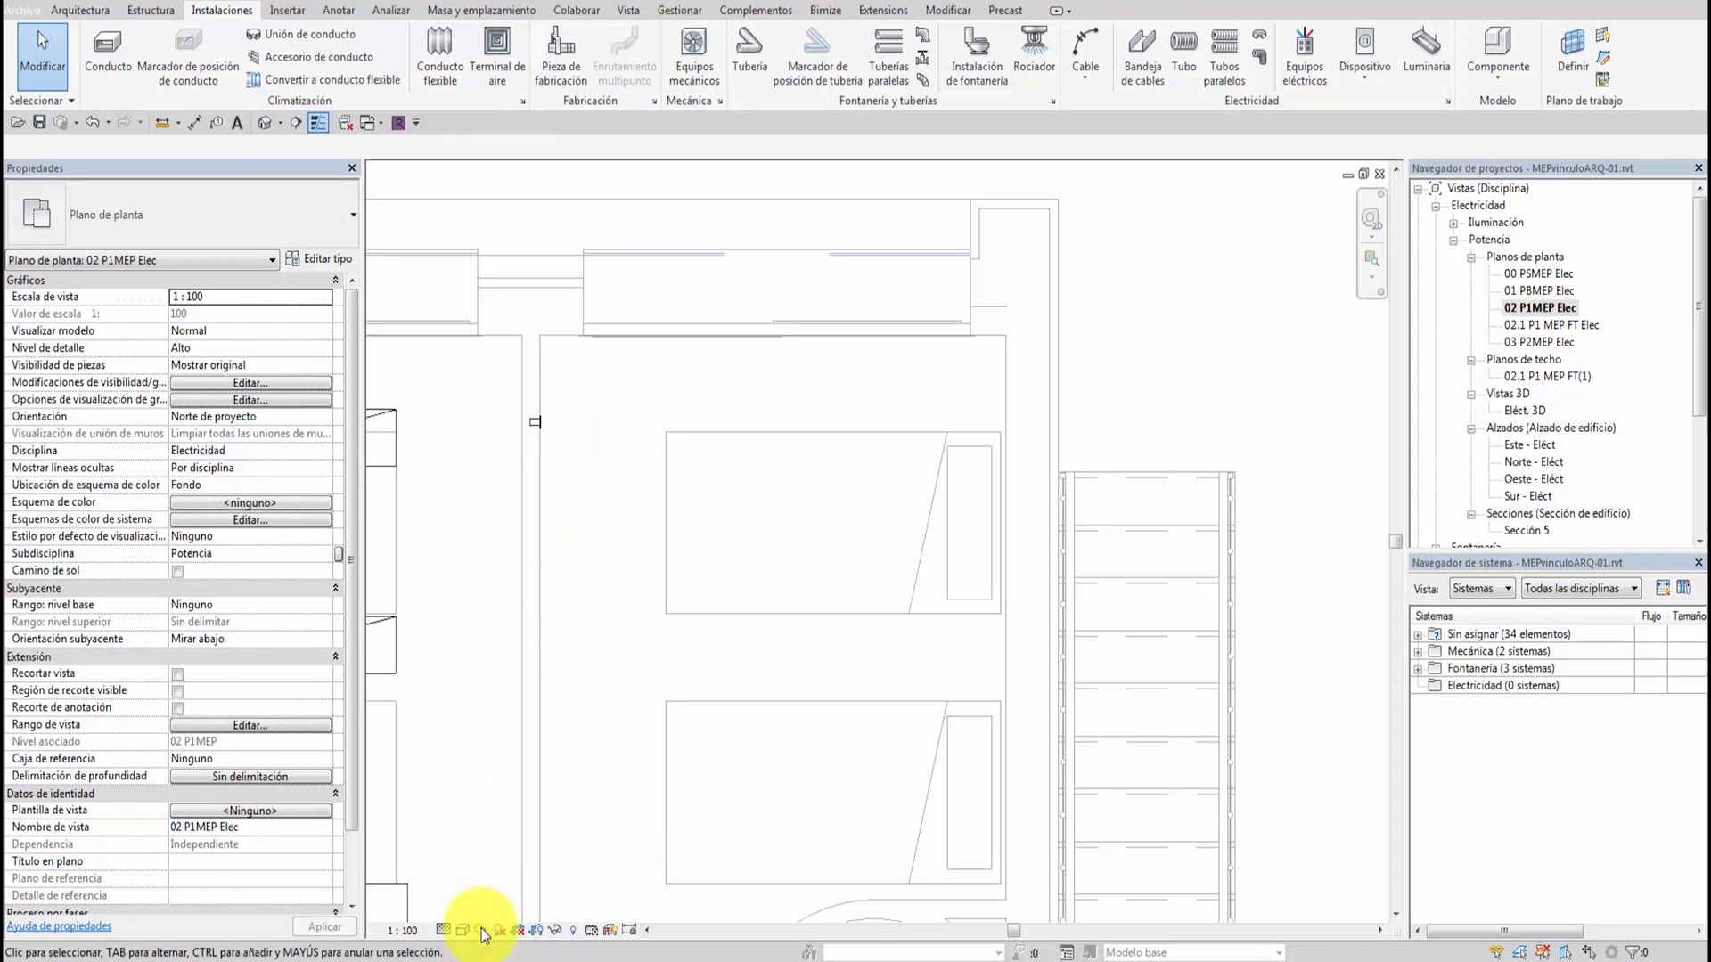
pyautogui.click(445, 930)
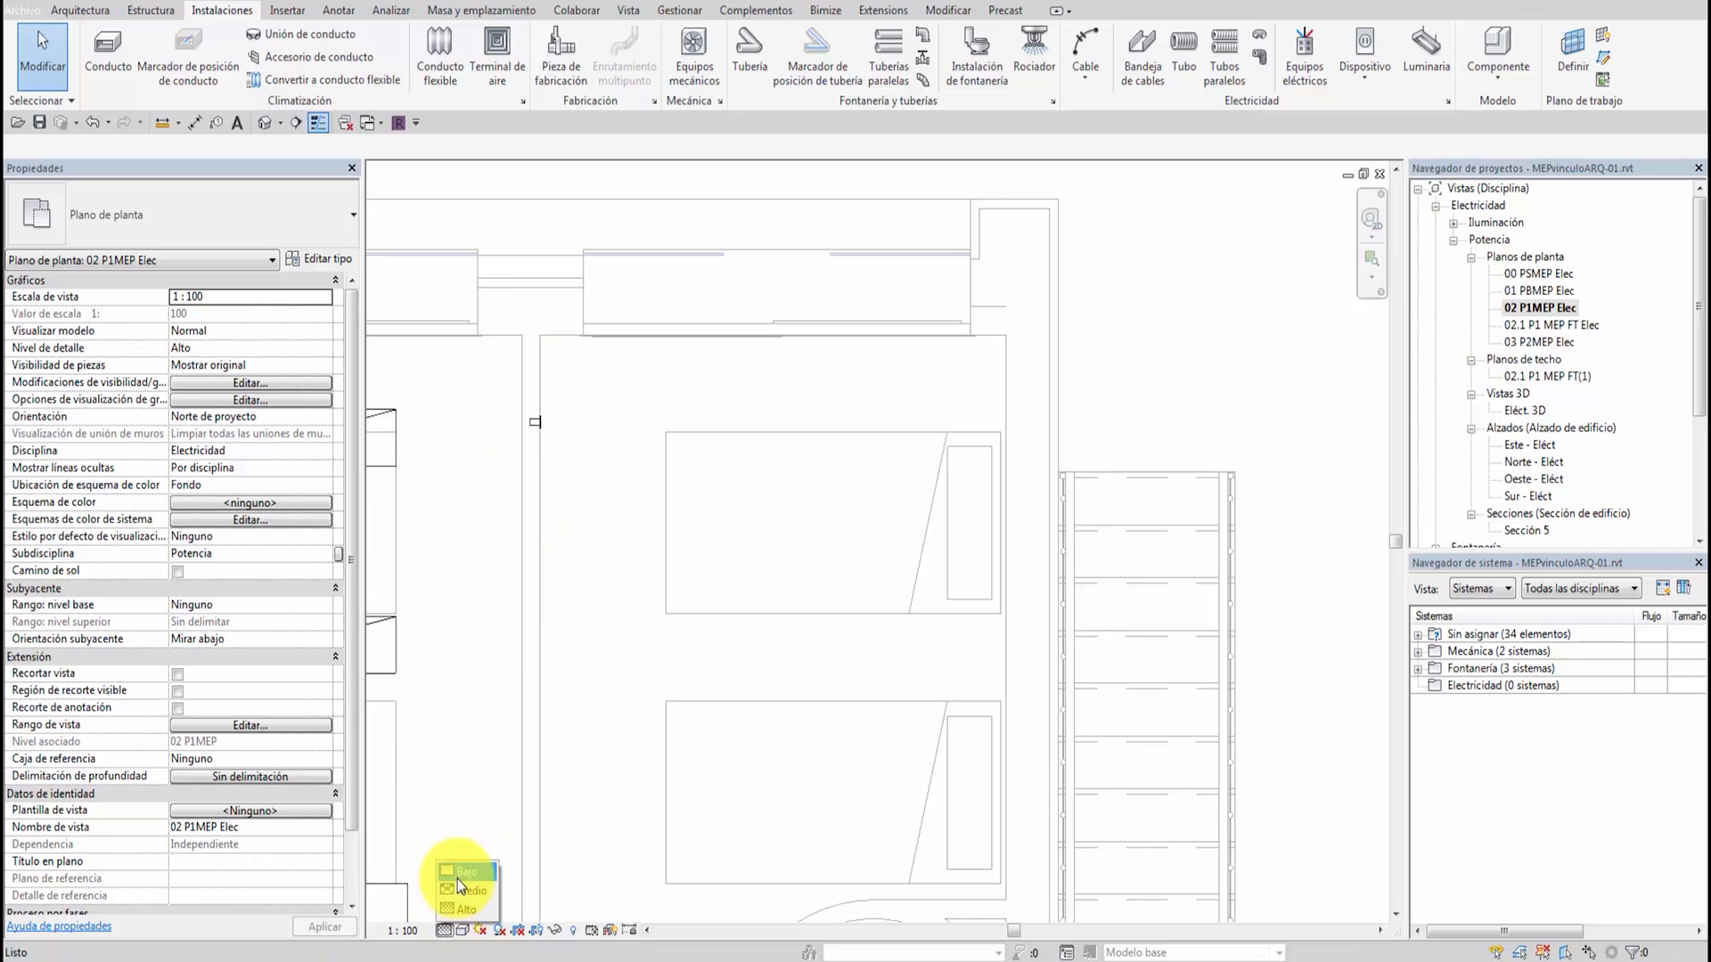
pyautogui.click(462, 872)
pyautogui.click(443, 934)
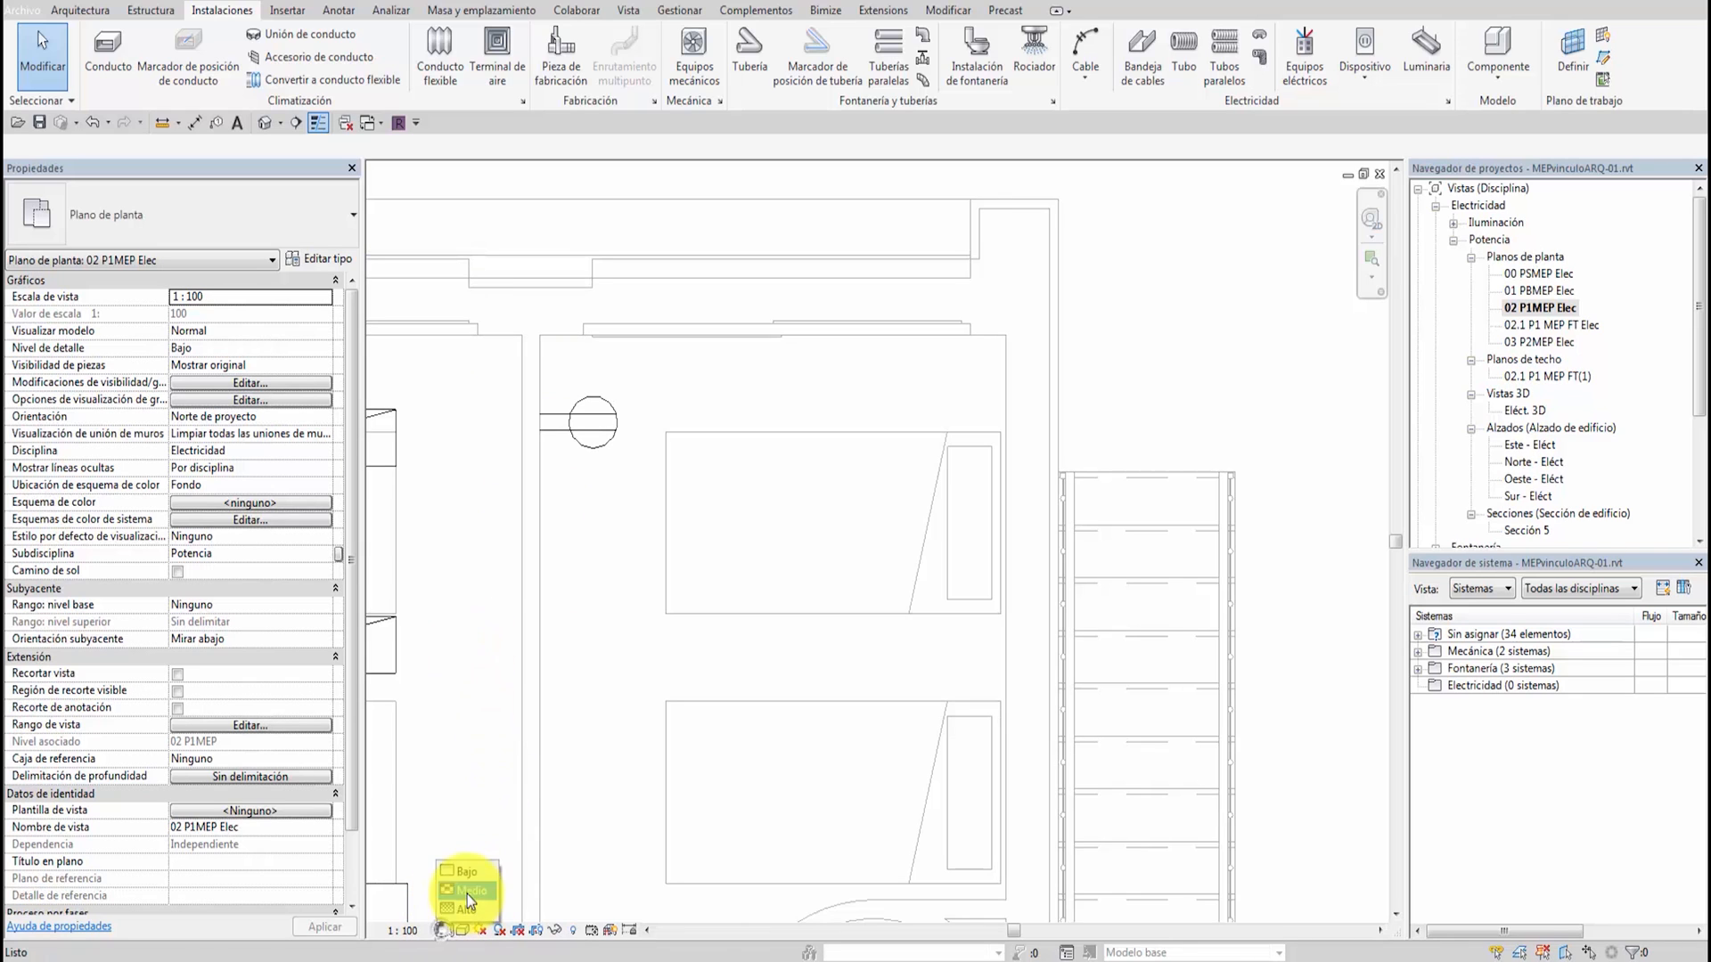
pyautogui.click(459, 891)
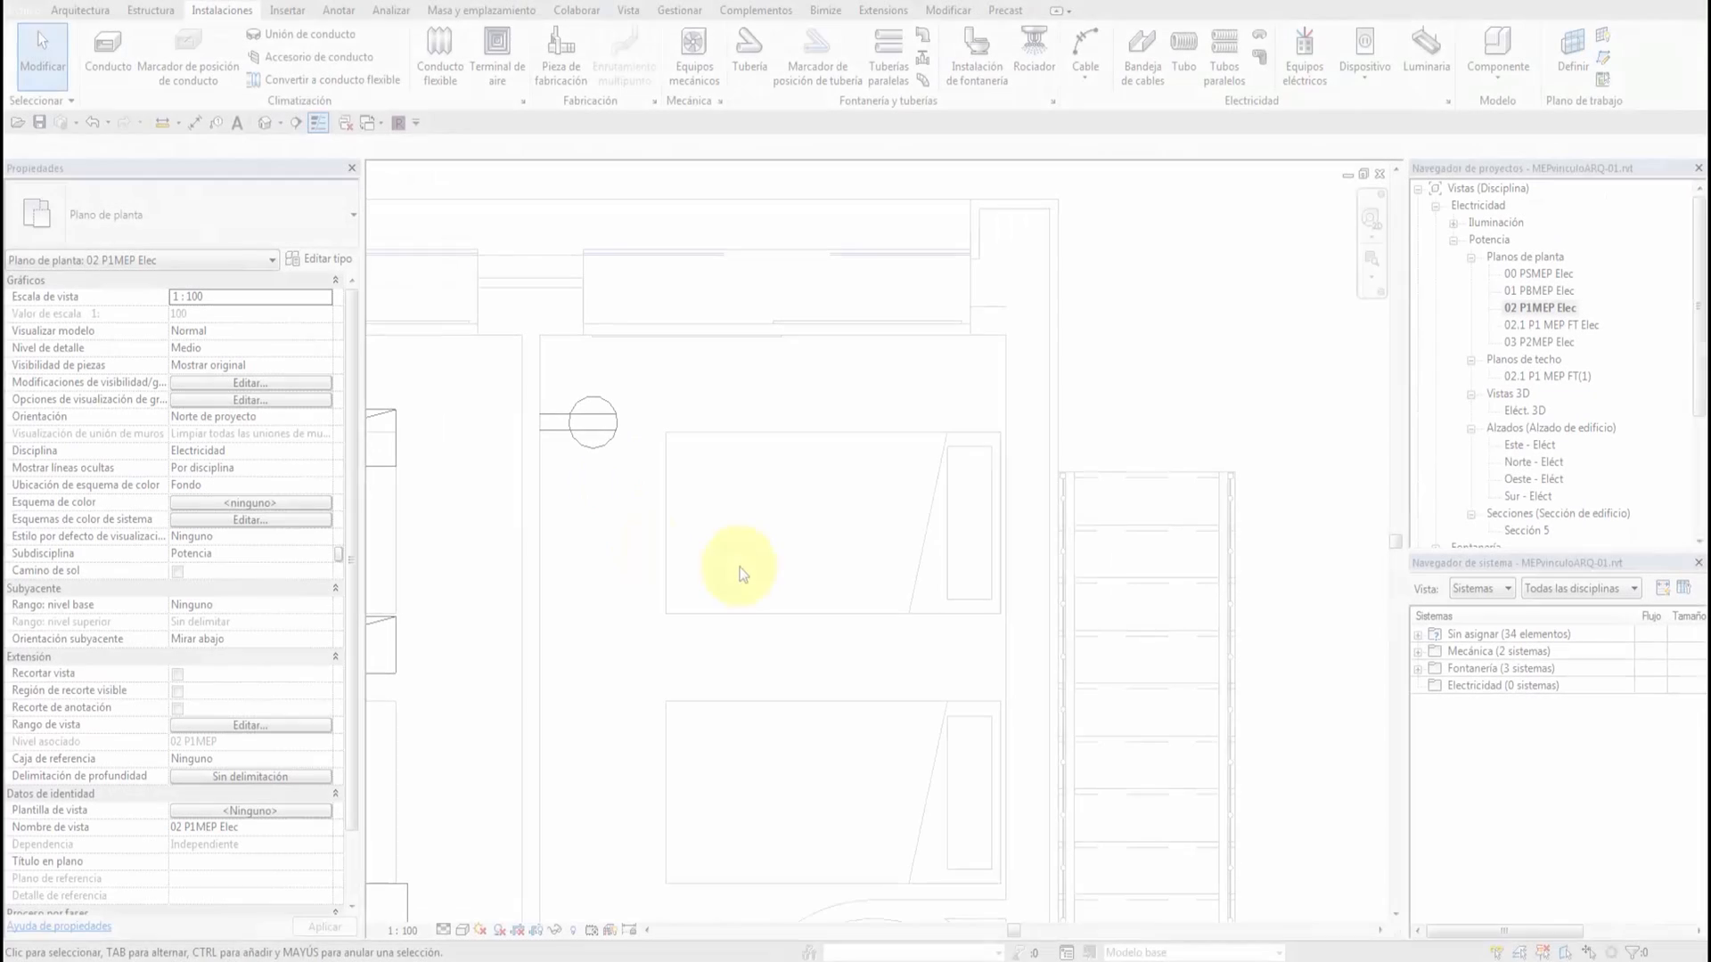
# Place a second M_Toma doble outlet on the same partition wall, below the first, with a Desfase of 1.0000
pyautogui.click(1364, 73)
pyautogui.click(1382, 109)
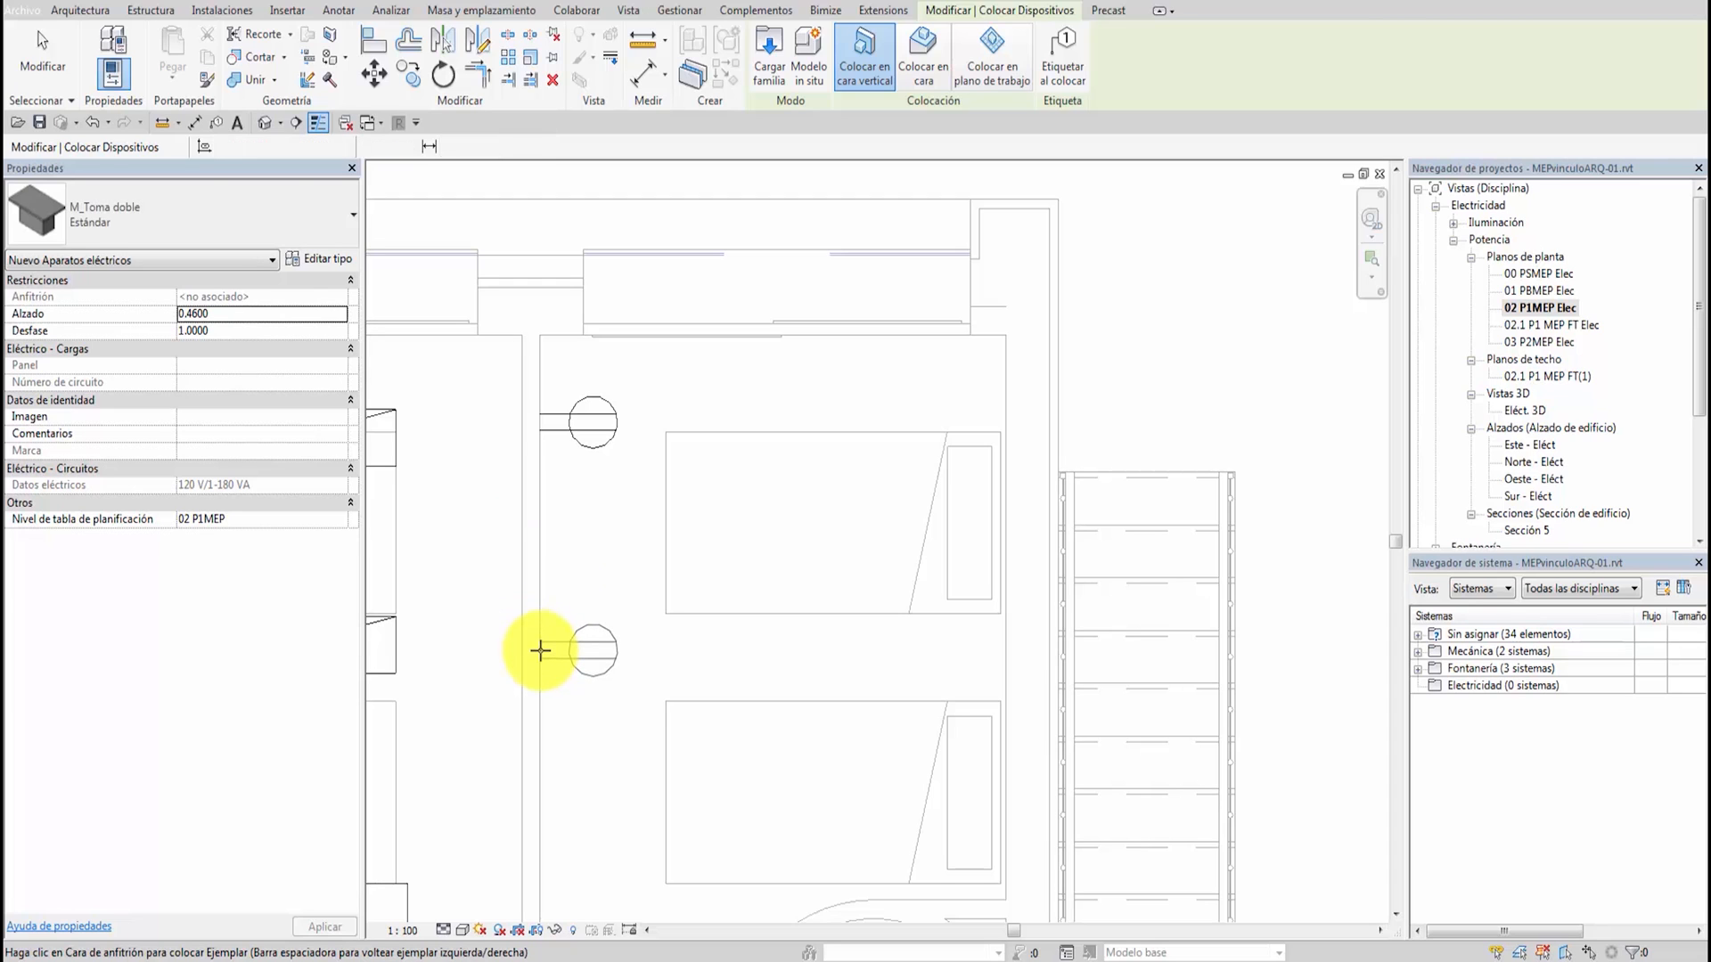
pyautogui.click(540, 650)
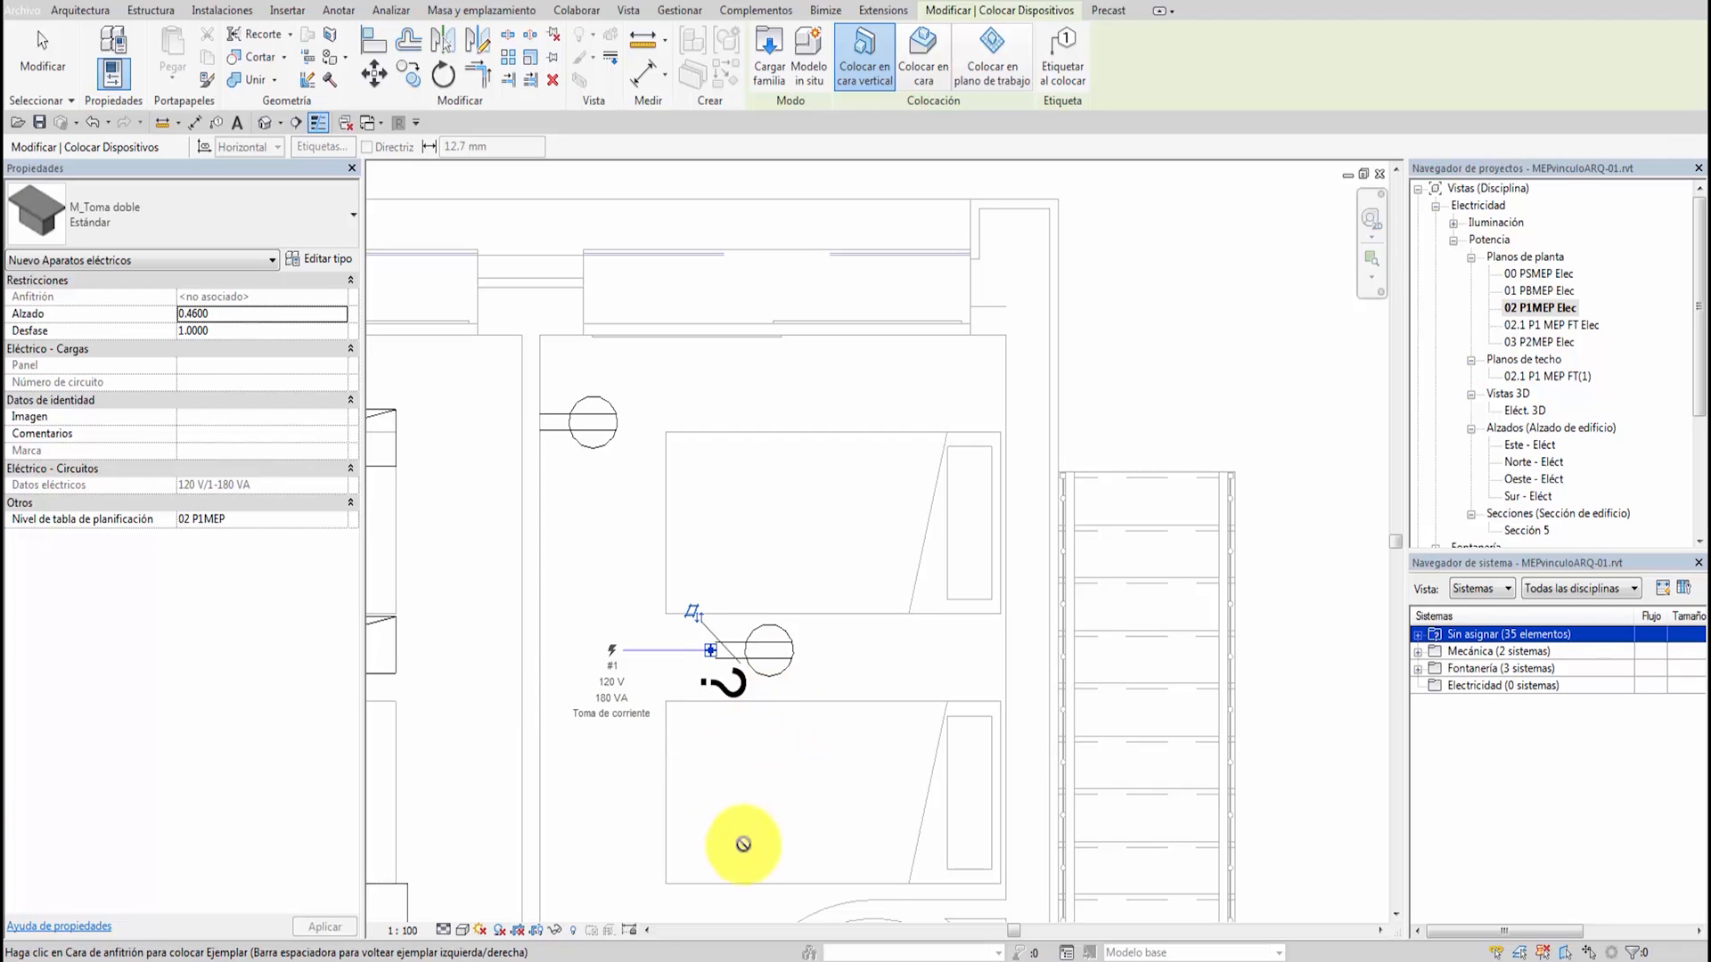
pyautogui.press('Escape')
pyautogui.press('Escape')
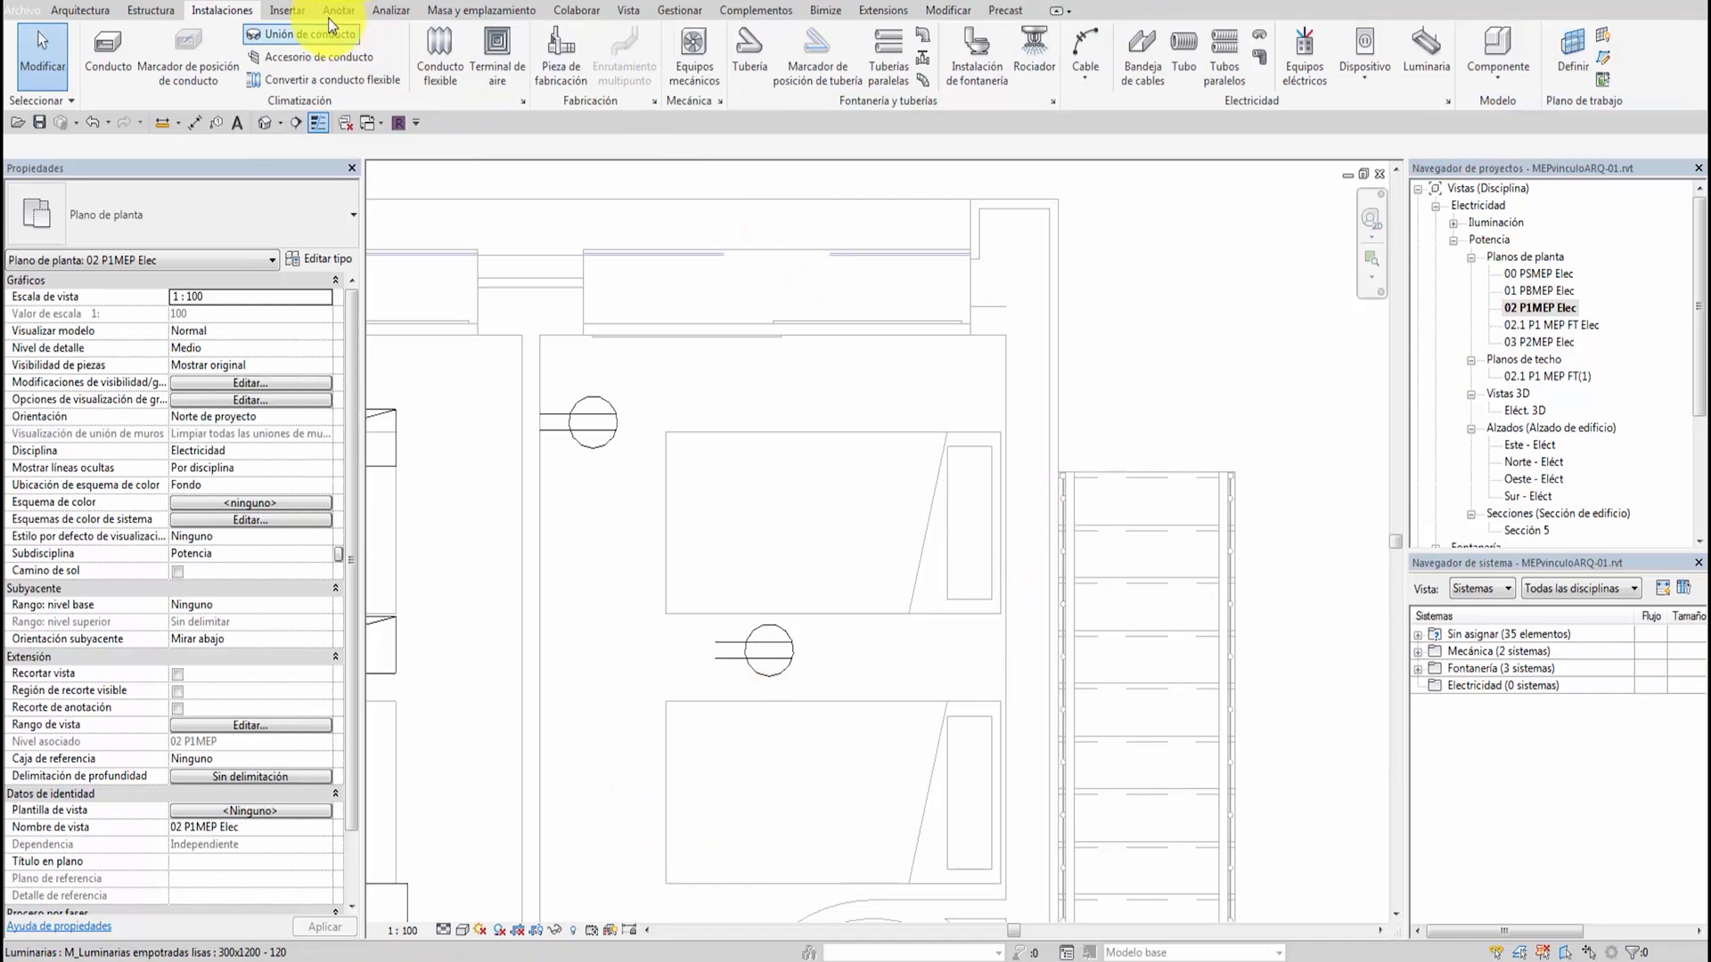
# Start loading a family and open the Eléctrico > MEP > Energía eléctrica > Terminales library folder
pyautogui.click(290, 10)
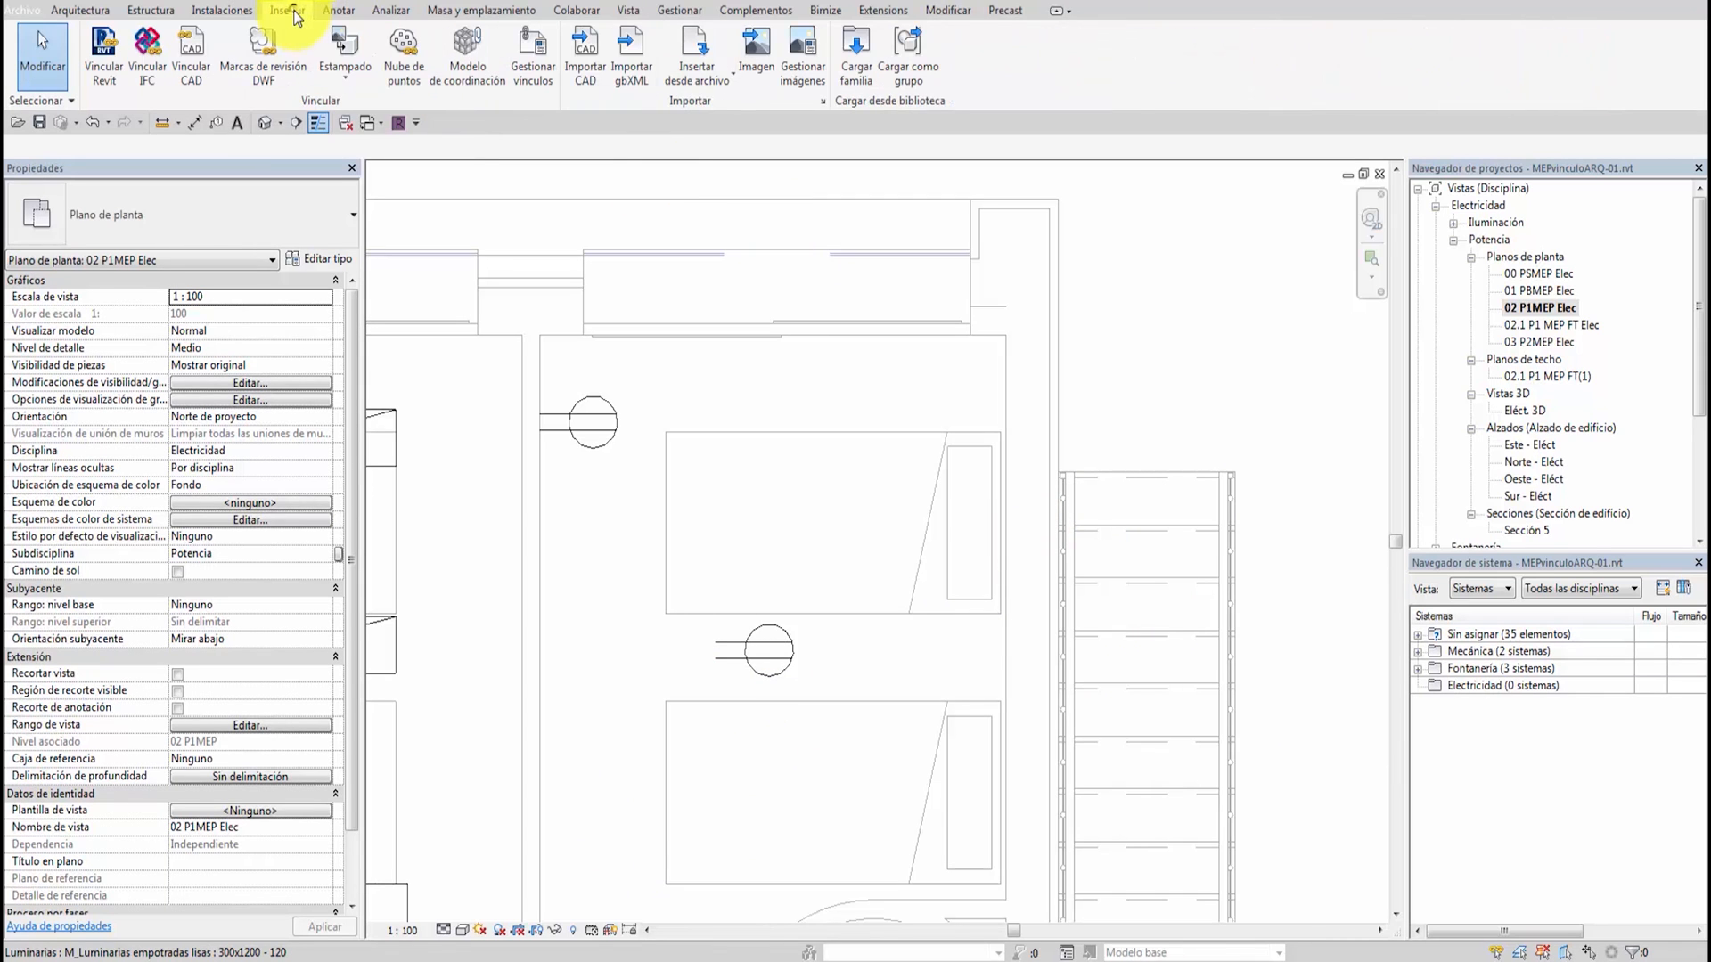
pyautogui.click(864, 71)
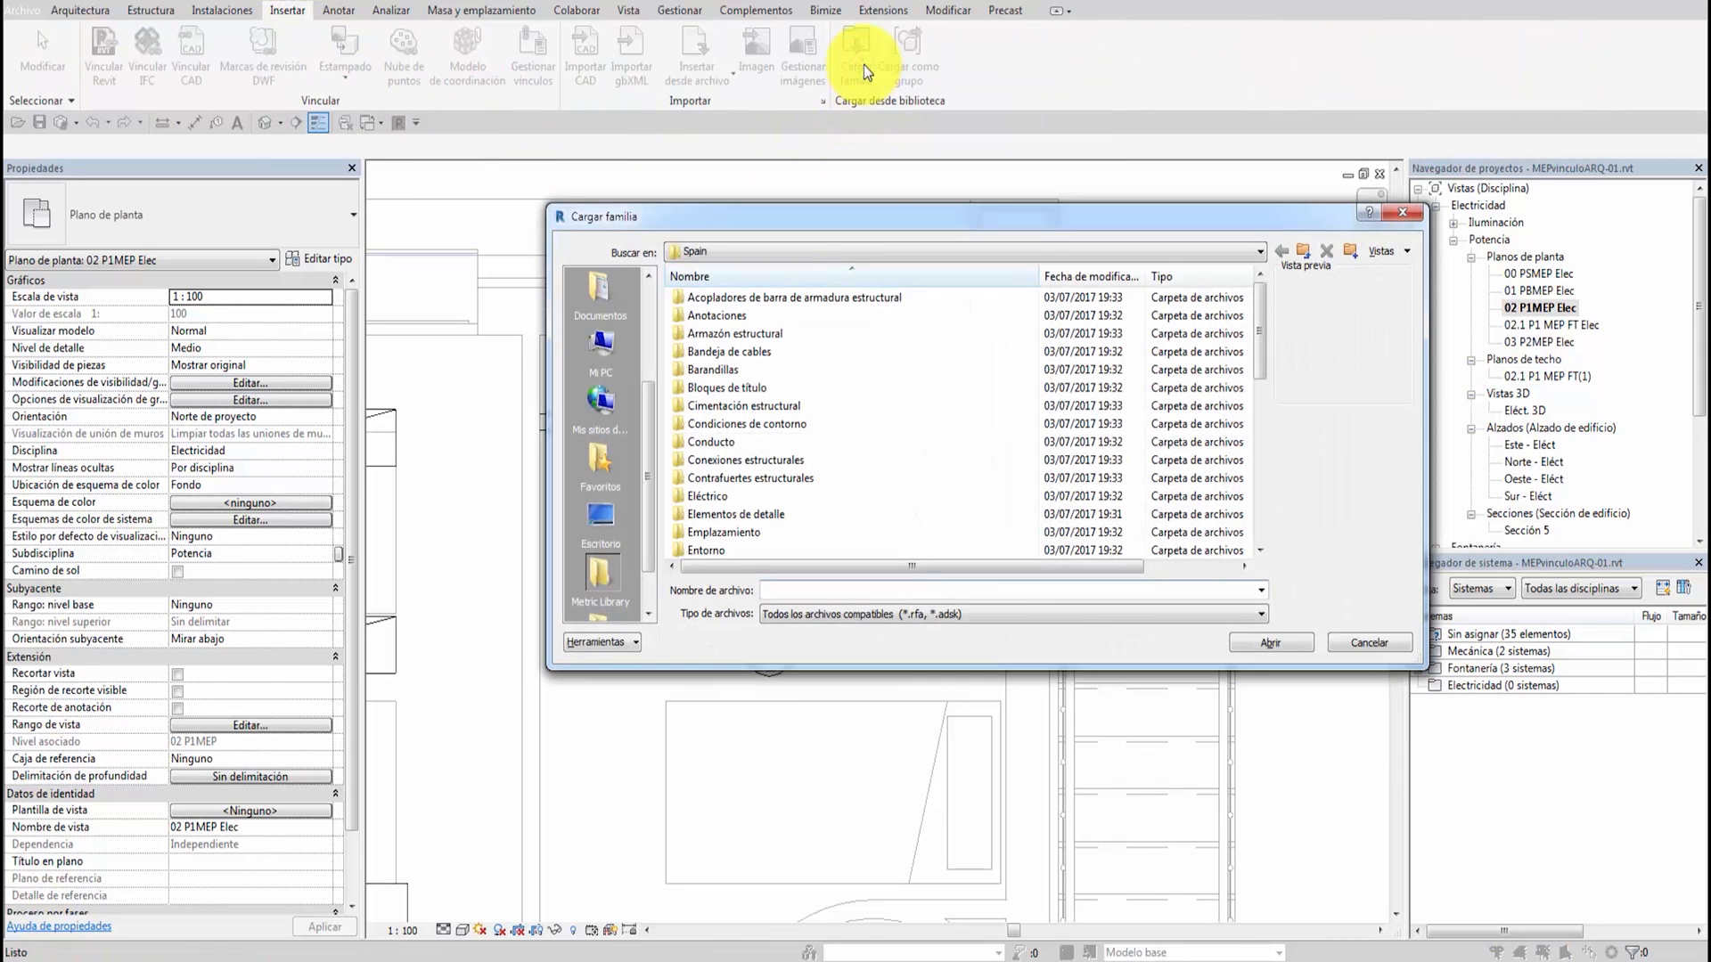
pyautogui.click(757, 404)
pyautogui.press('e')
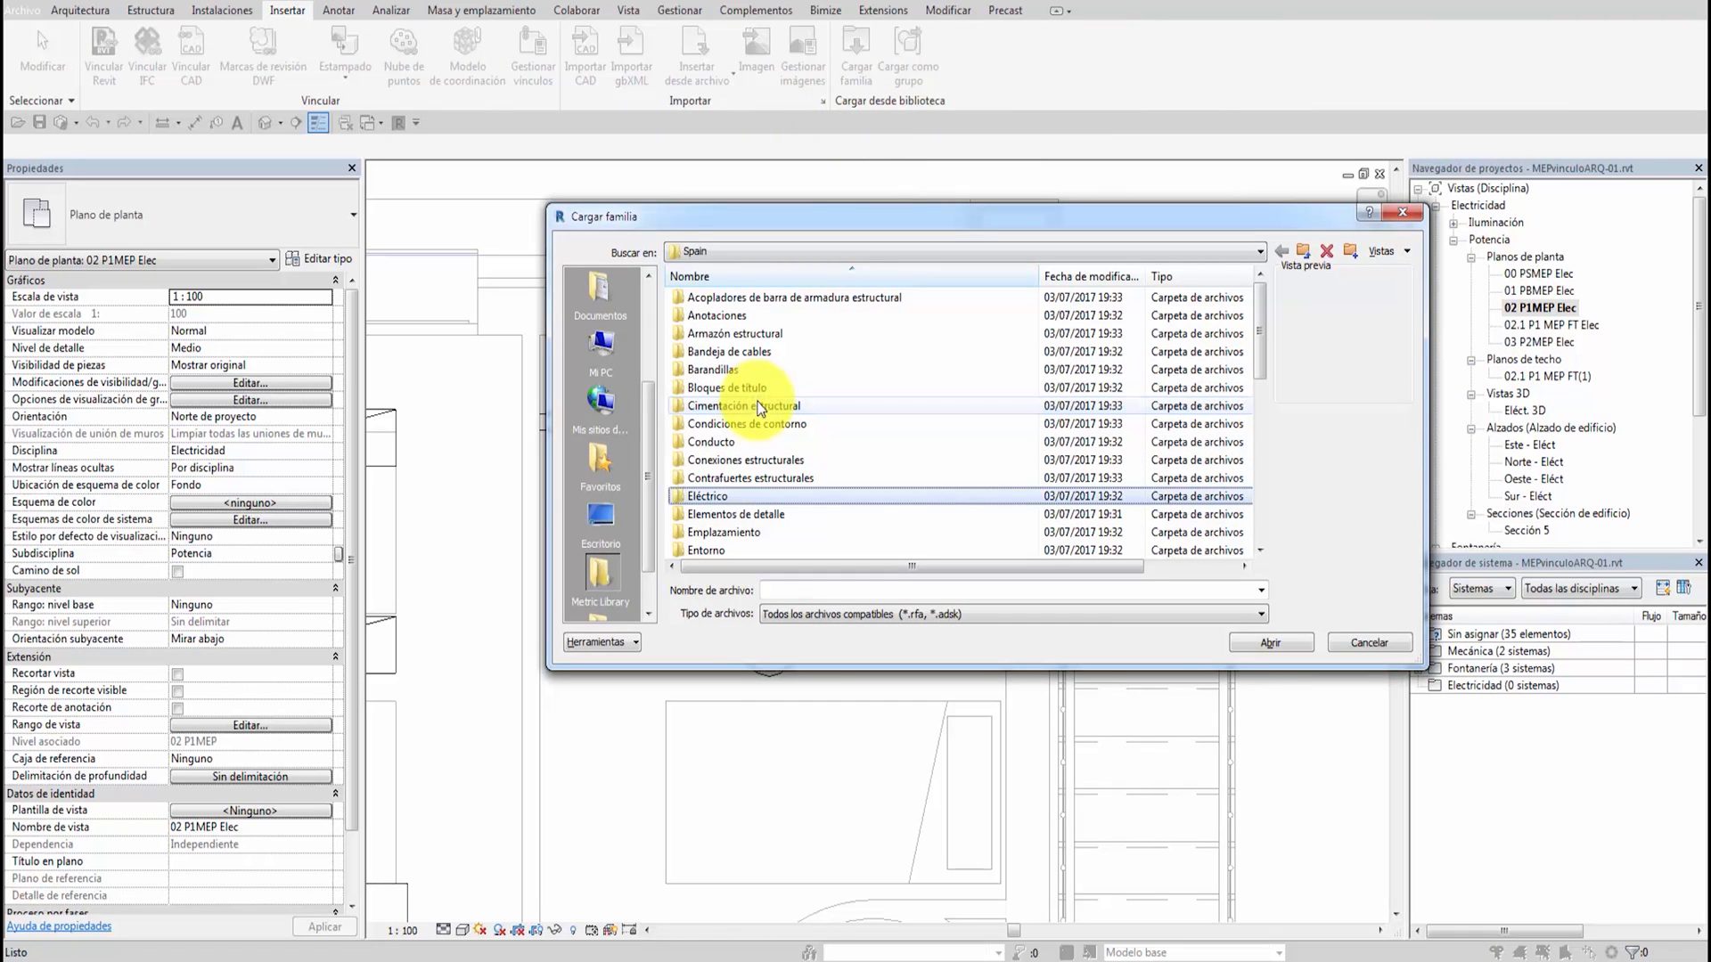
pyautogui.doubleClick(733, 499)
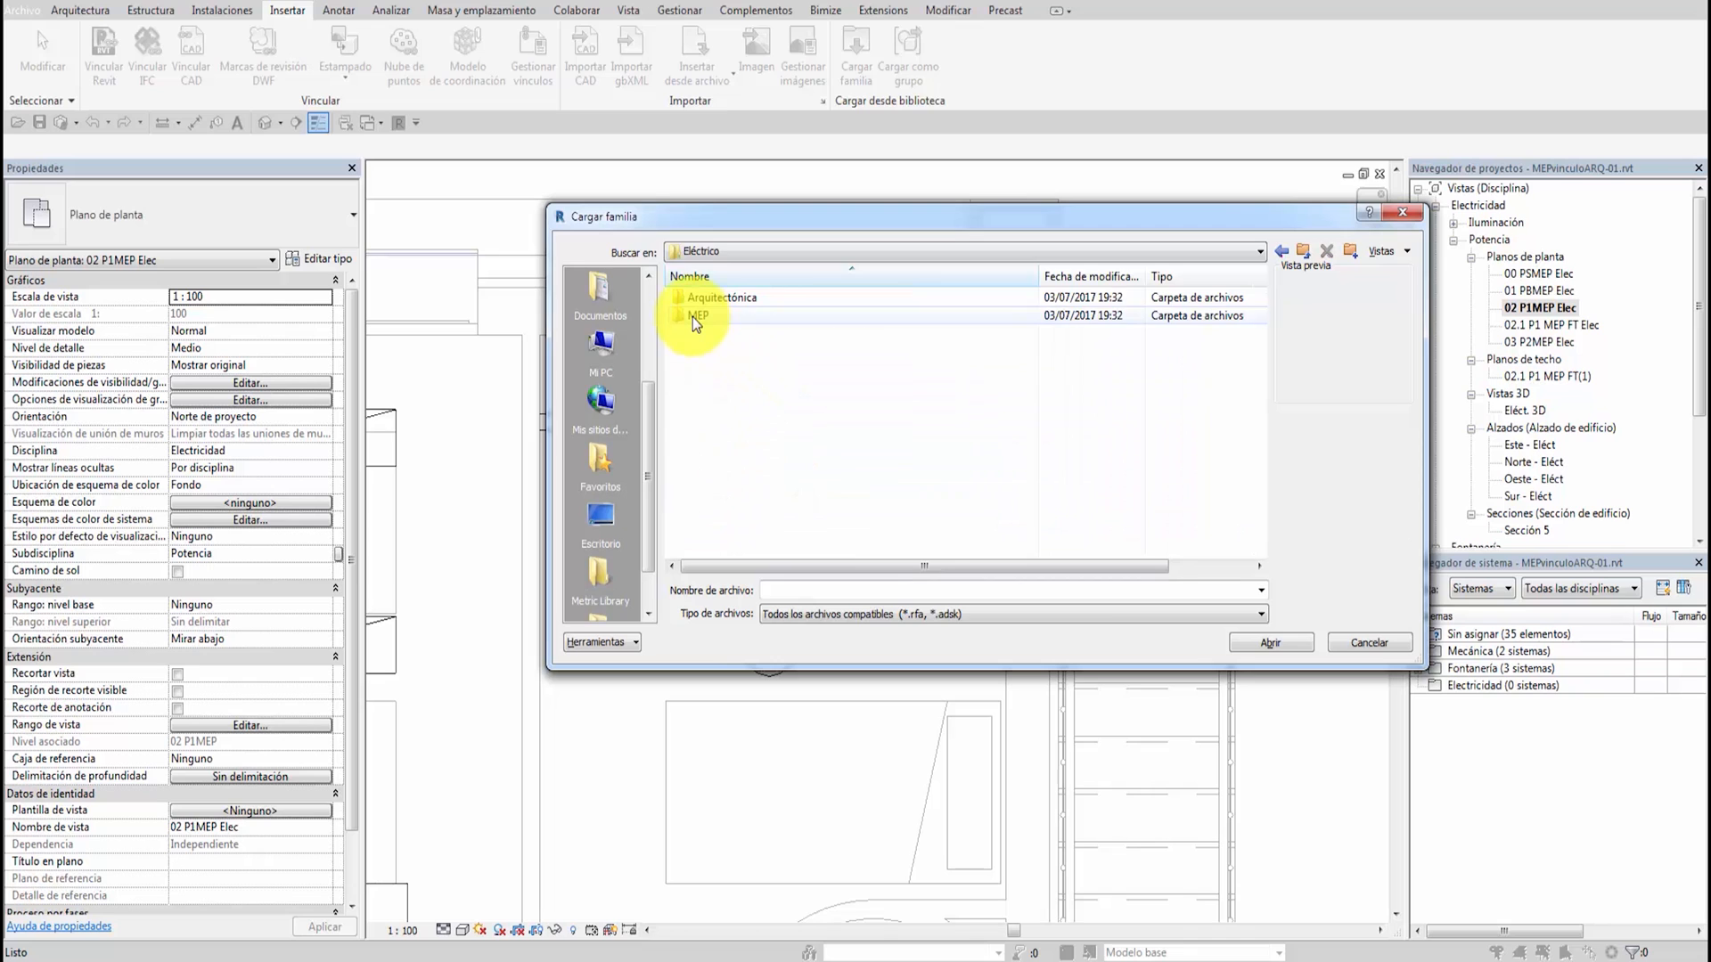
pyautogui.doubleClick(692, 318)
pyautogui.doubleClick(722, 316)
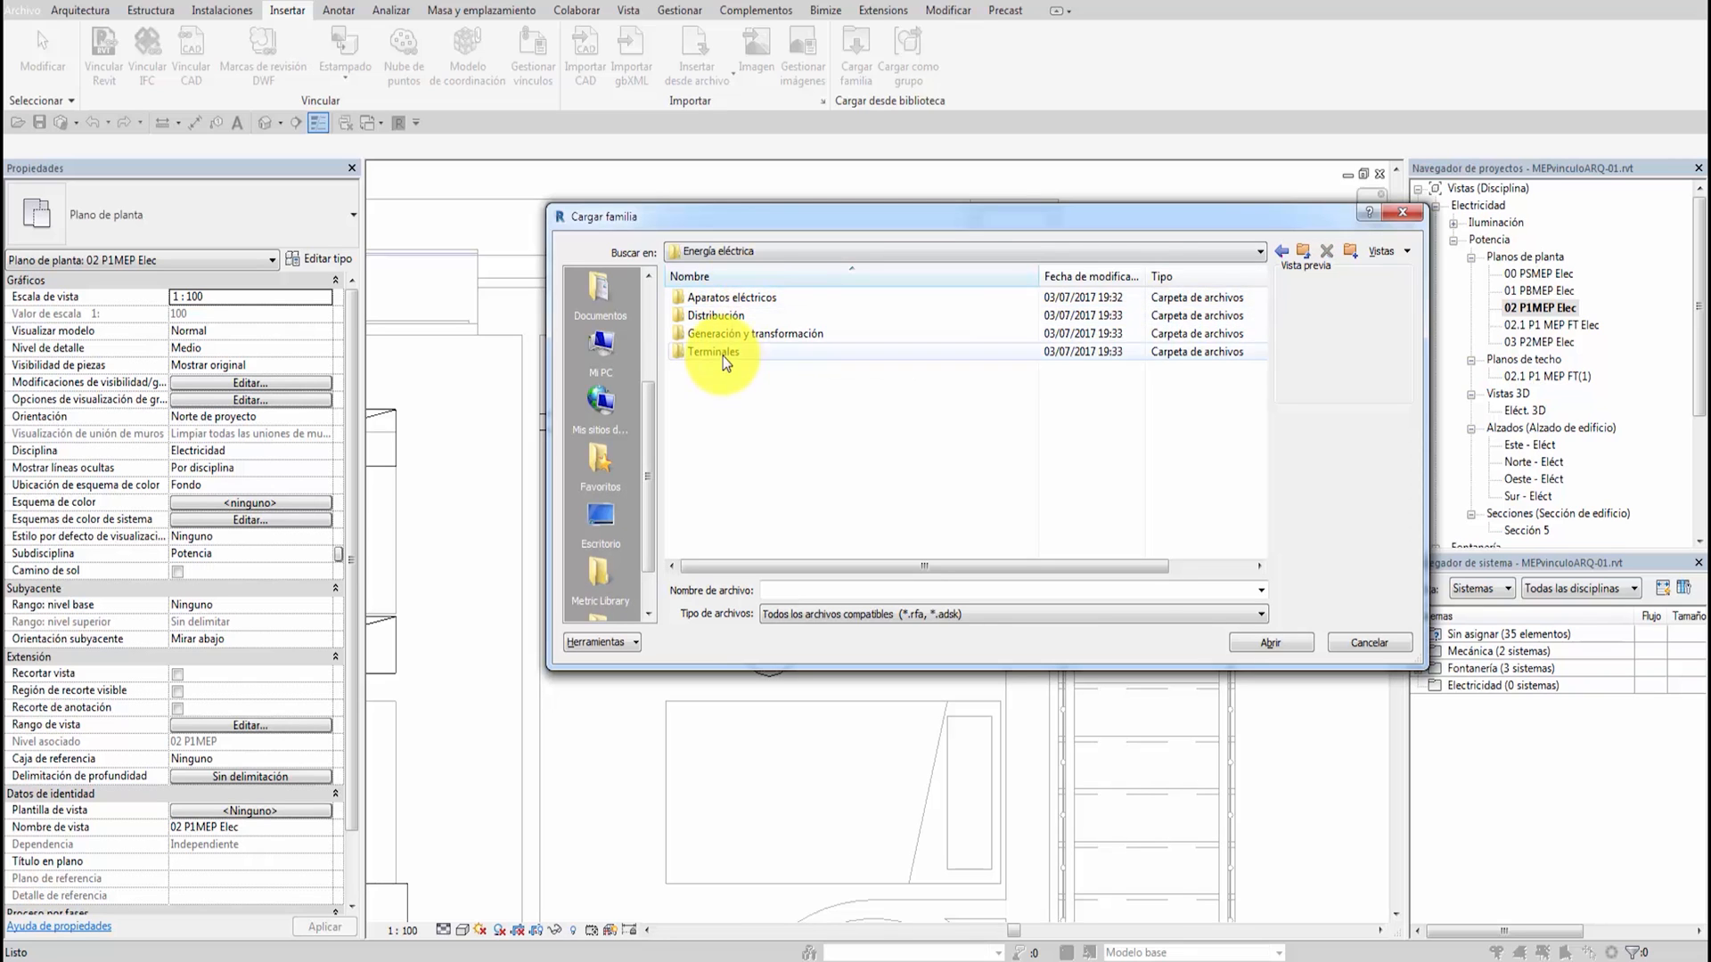
pyautogui.doubleClick(724, 355)
# Load the M_Toma simple.rfa family and place one on the partition wall, below the two double outlets
pyautogui.click(723, 299)
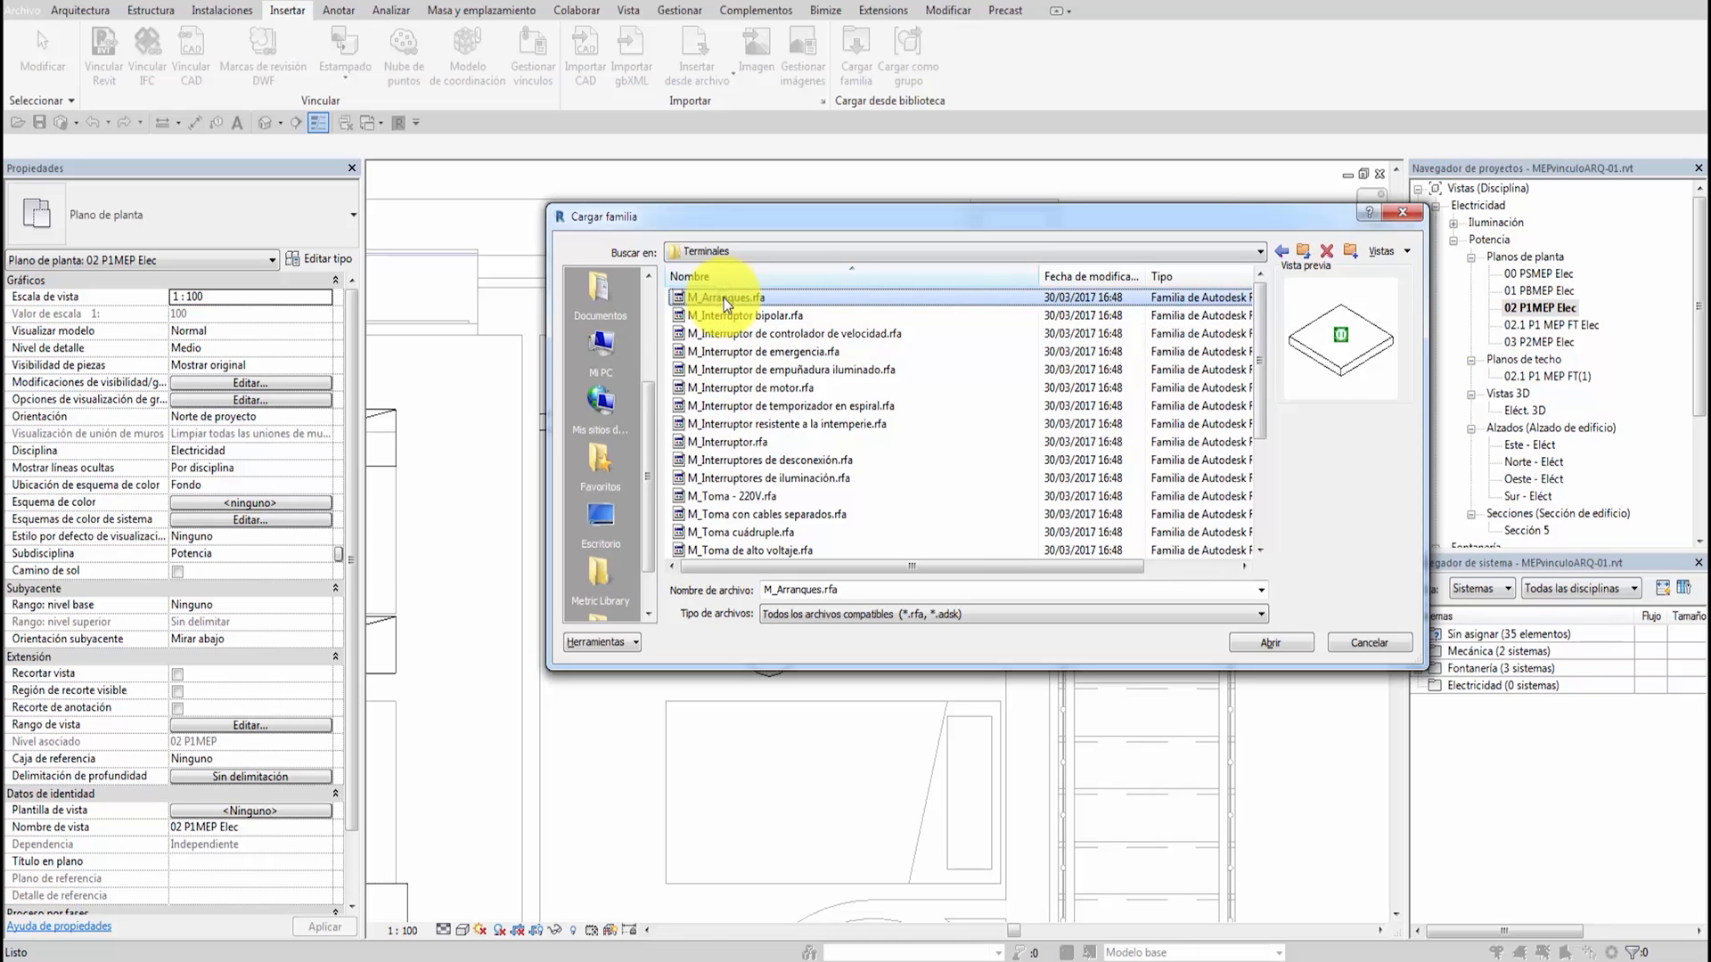
pyautogui.press('Down')
pyautogui.press('Down')
pyautogui.press('Down')
pyautogui.press('Down')
pyautogui.press('Down')
pyautogui.press('Down')
pyautogui.press('Down')
pyautogui.press('Down')
pyautogui.press('Down')
pyautogui.press('Down')
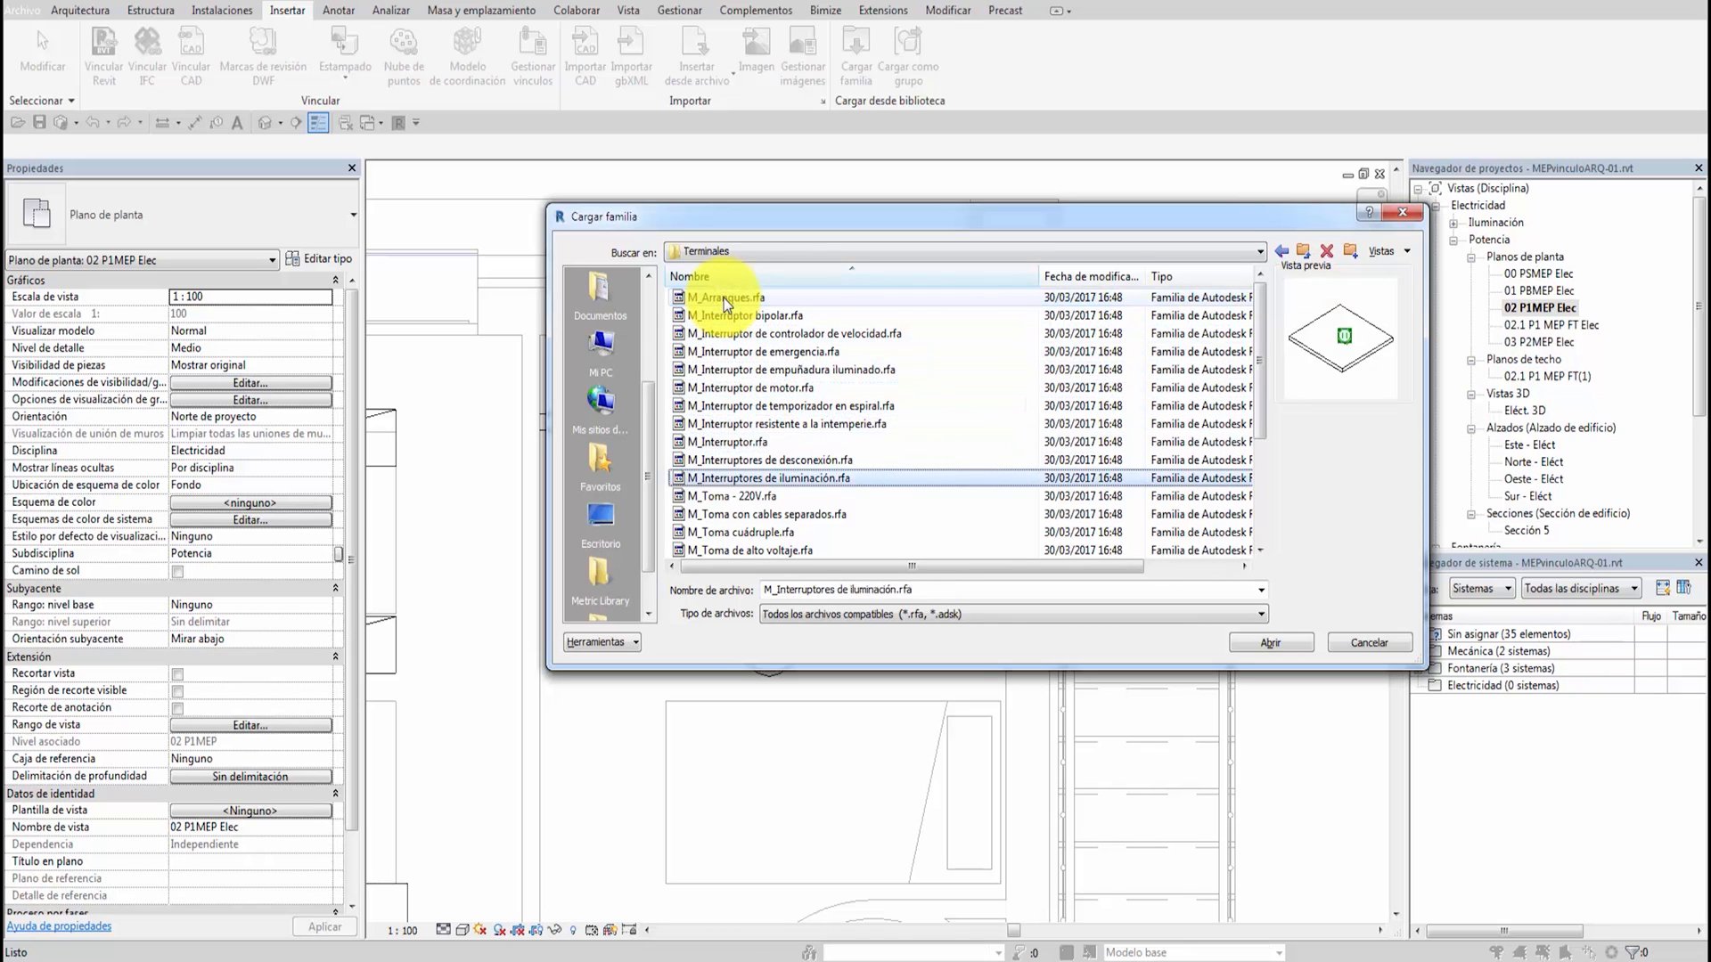
pyautogui.press('Down')
pyautogui.press('Down')
pyautogui.press('Down')
pyautogui.press('Down')
pyautogui.press('Down')
pyautogui.press('Down')
pyautogui.press('Down')
pyautogui.press('Down')
pyautogui.press('Down')
pyautogui.press('Down')
pyautogui.press('Down')
pyautogui.press('Down')
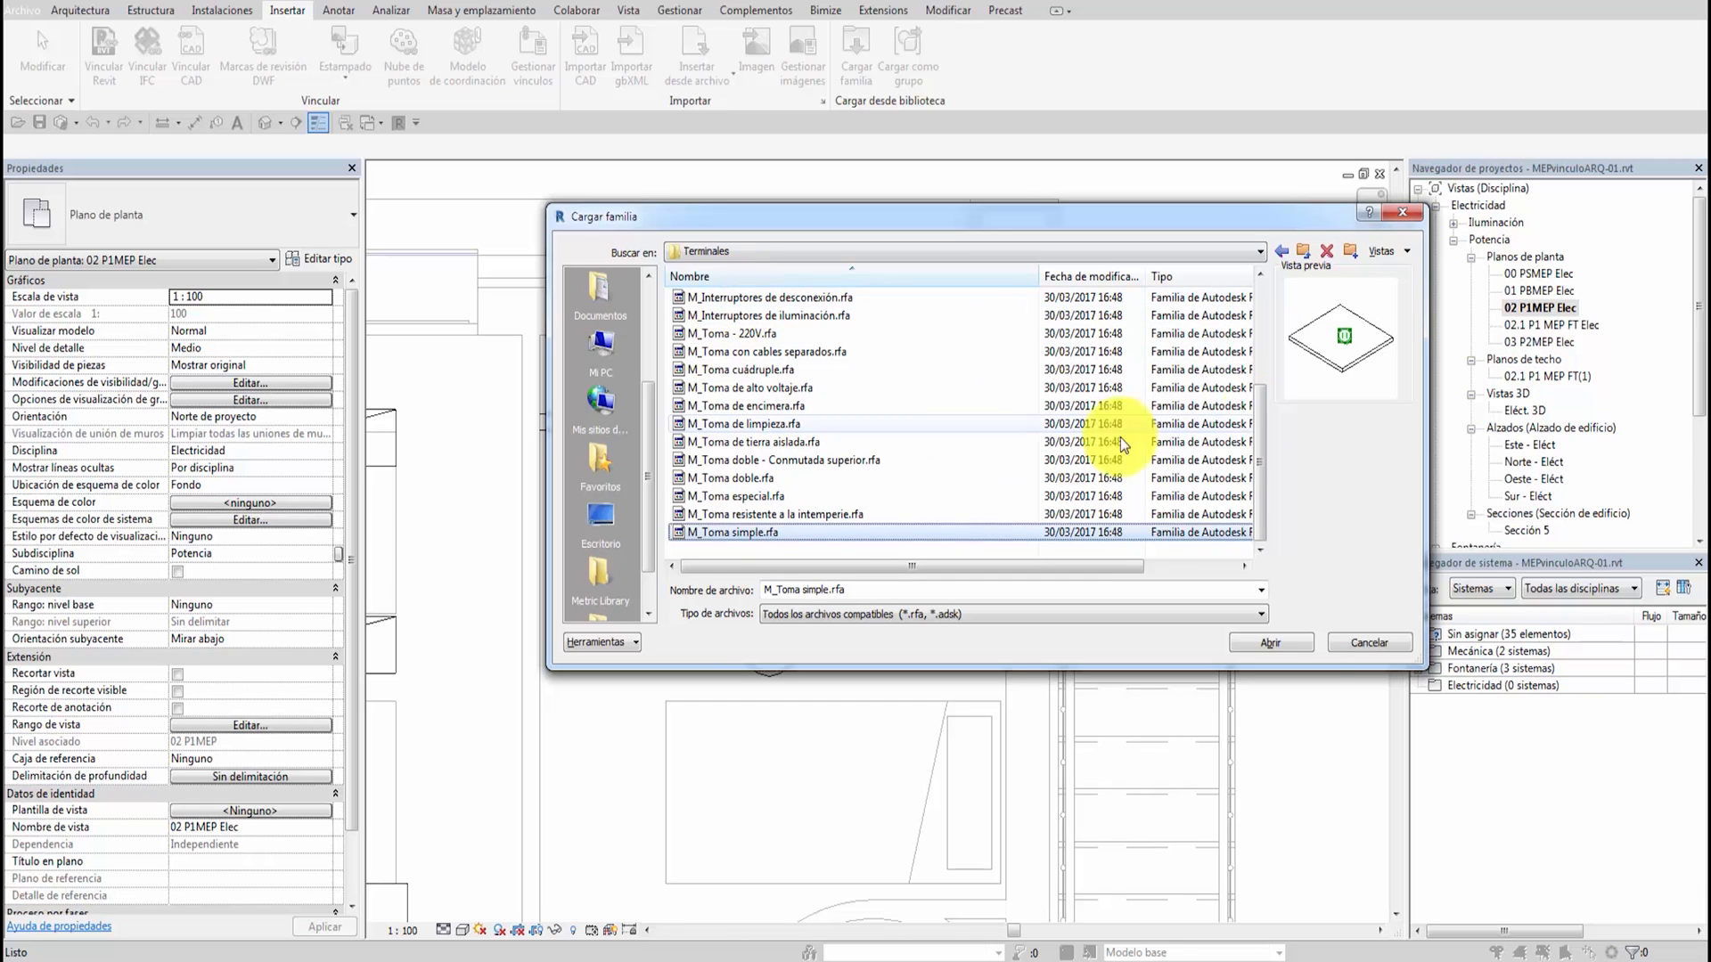
pyautogui.click(1267, 644)
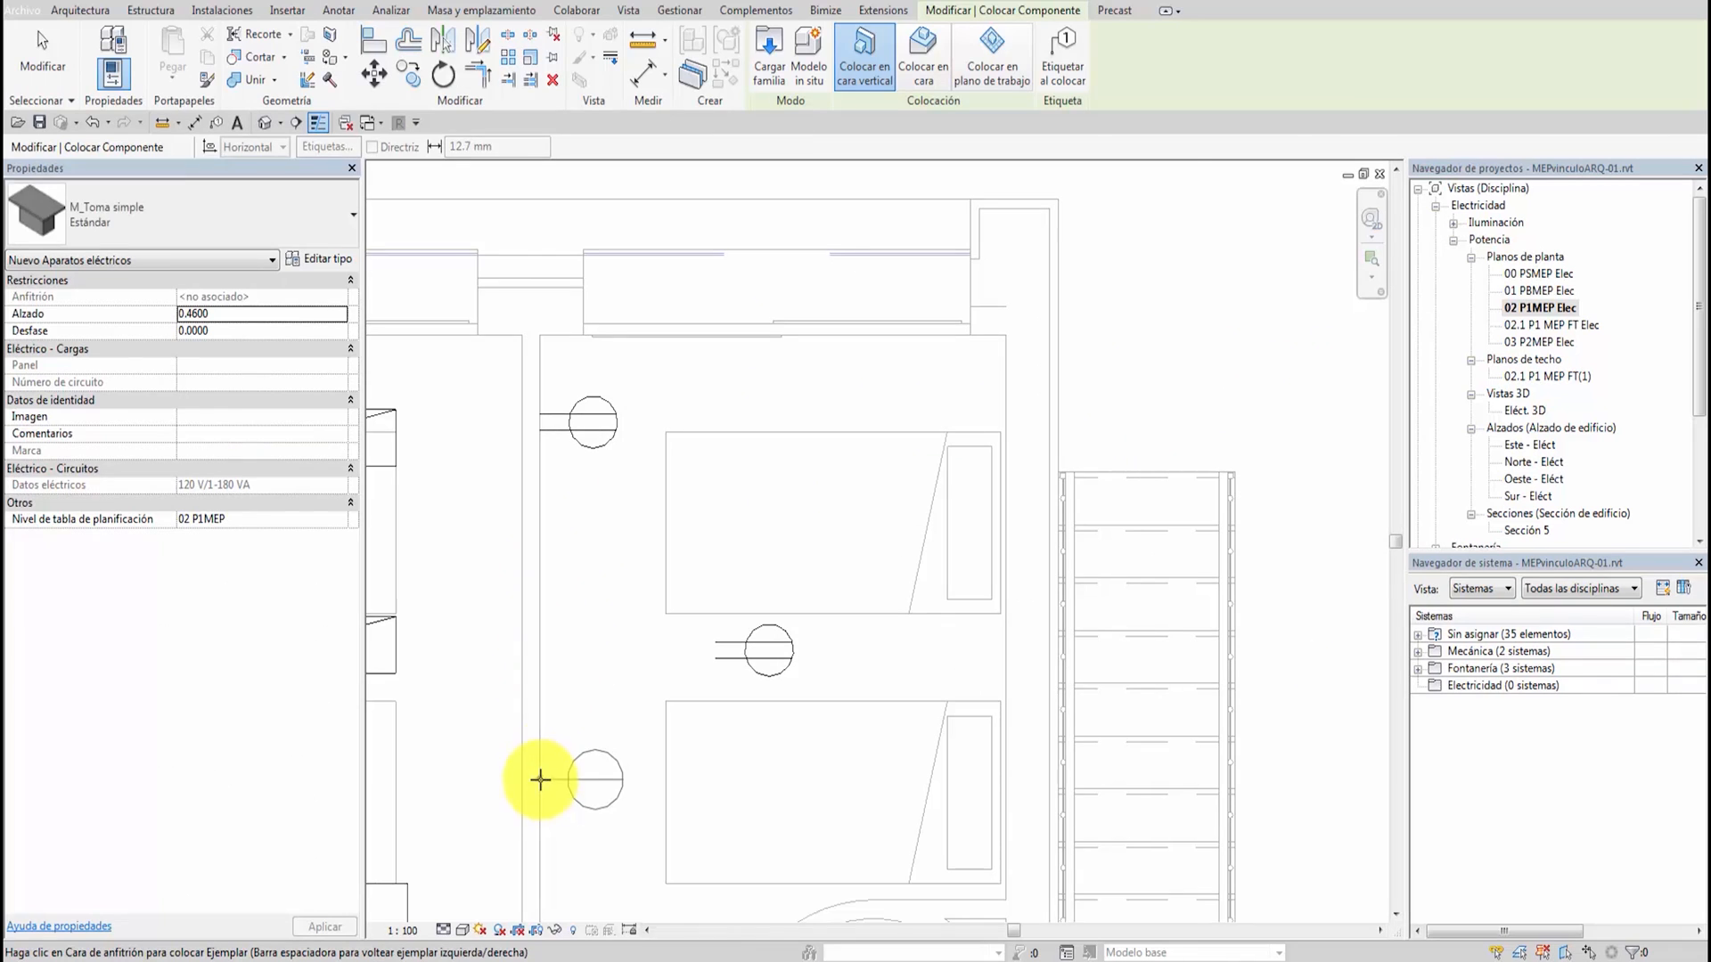
pyautogui.click(540, 780)
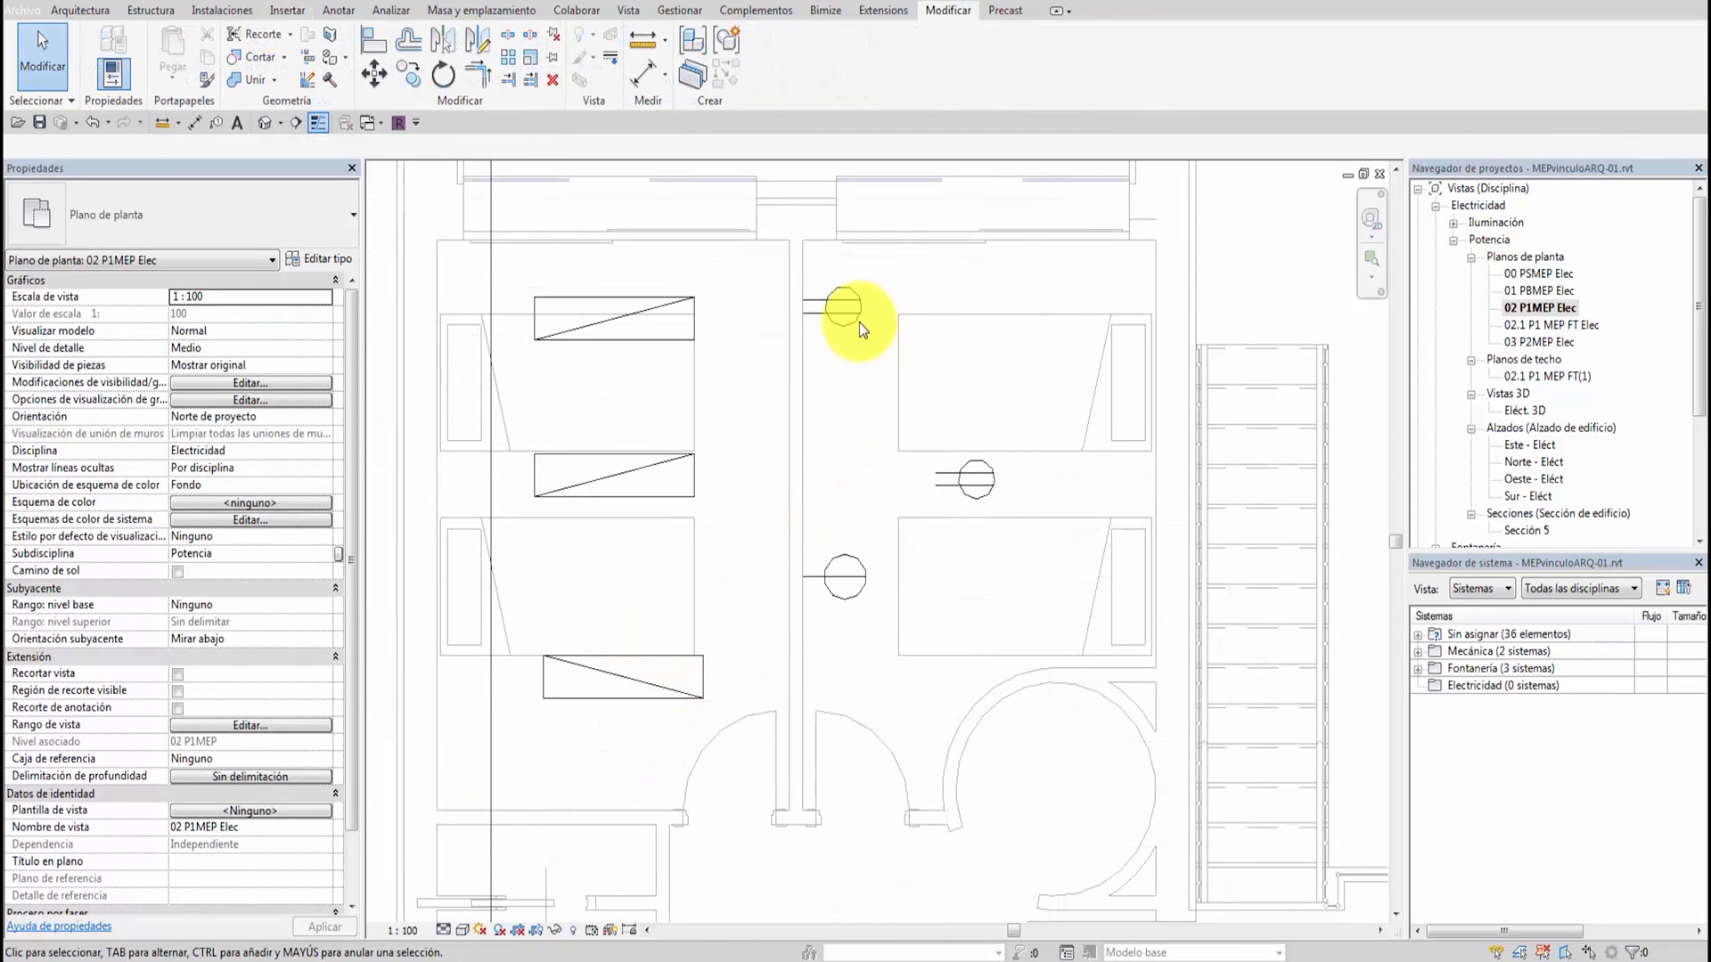
# Open the family of the uppermost M_Toma doble outlet for editing and display its Nivel de referencia floor plan
pyautogui.click(842, 314)
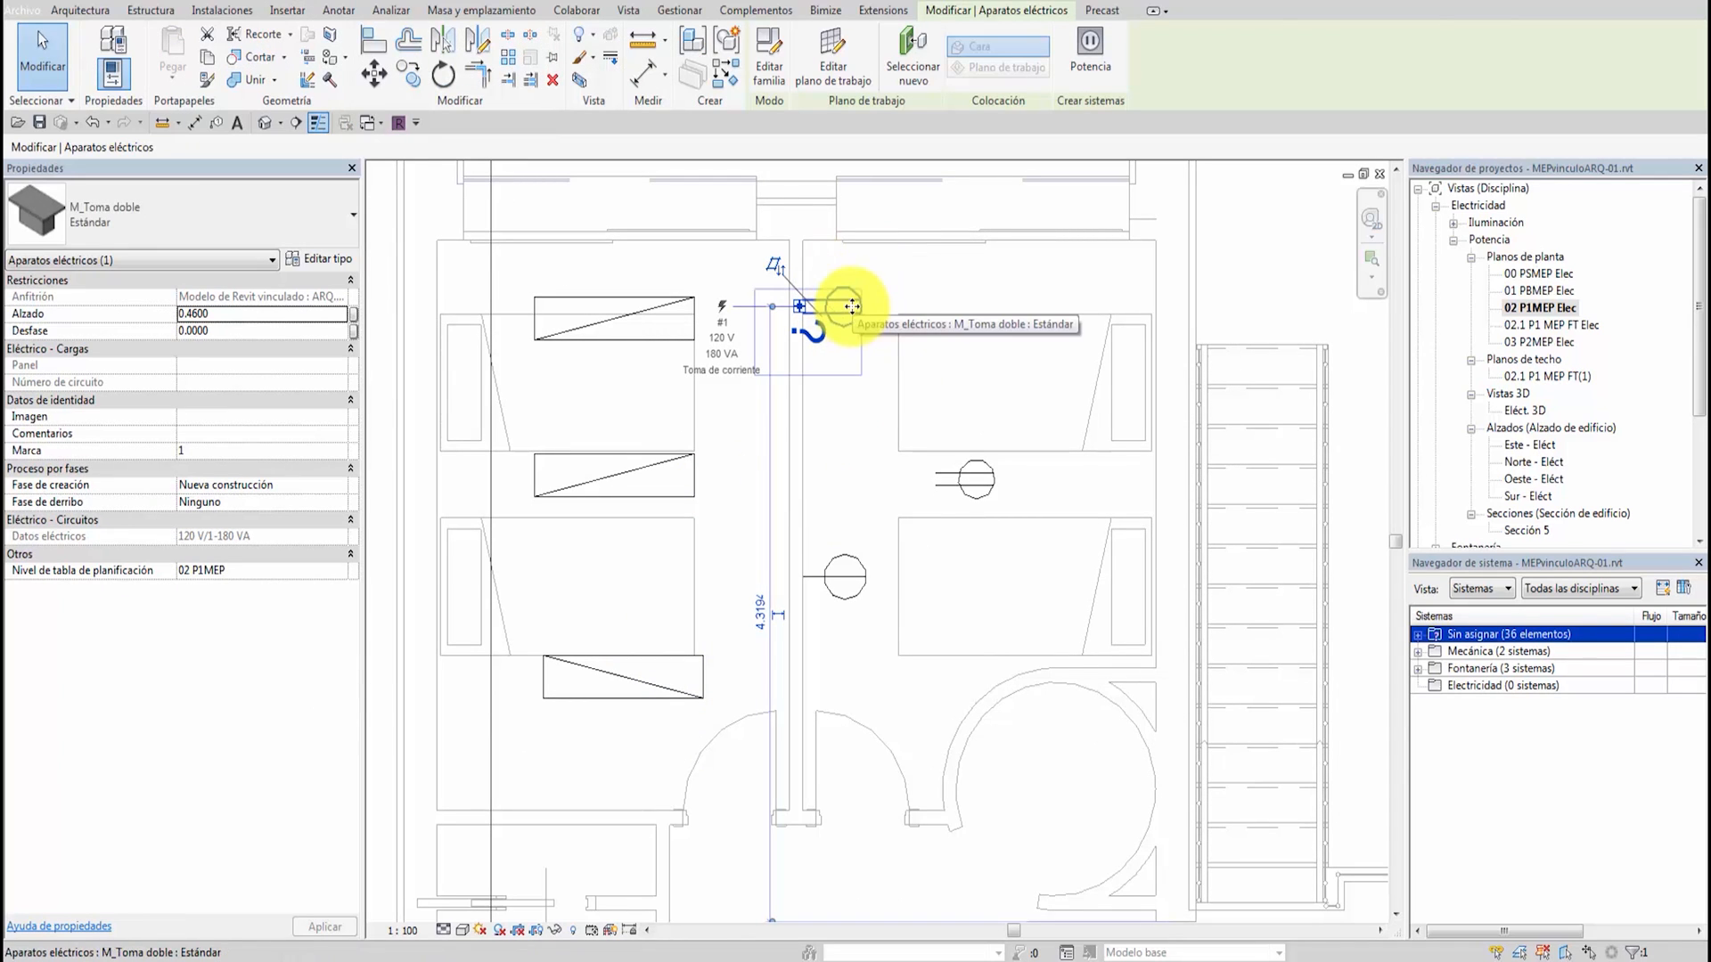
pyautogui.click(444, 931)
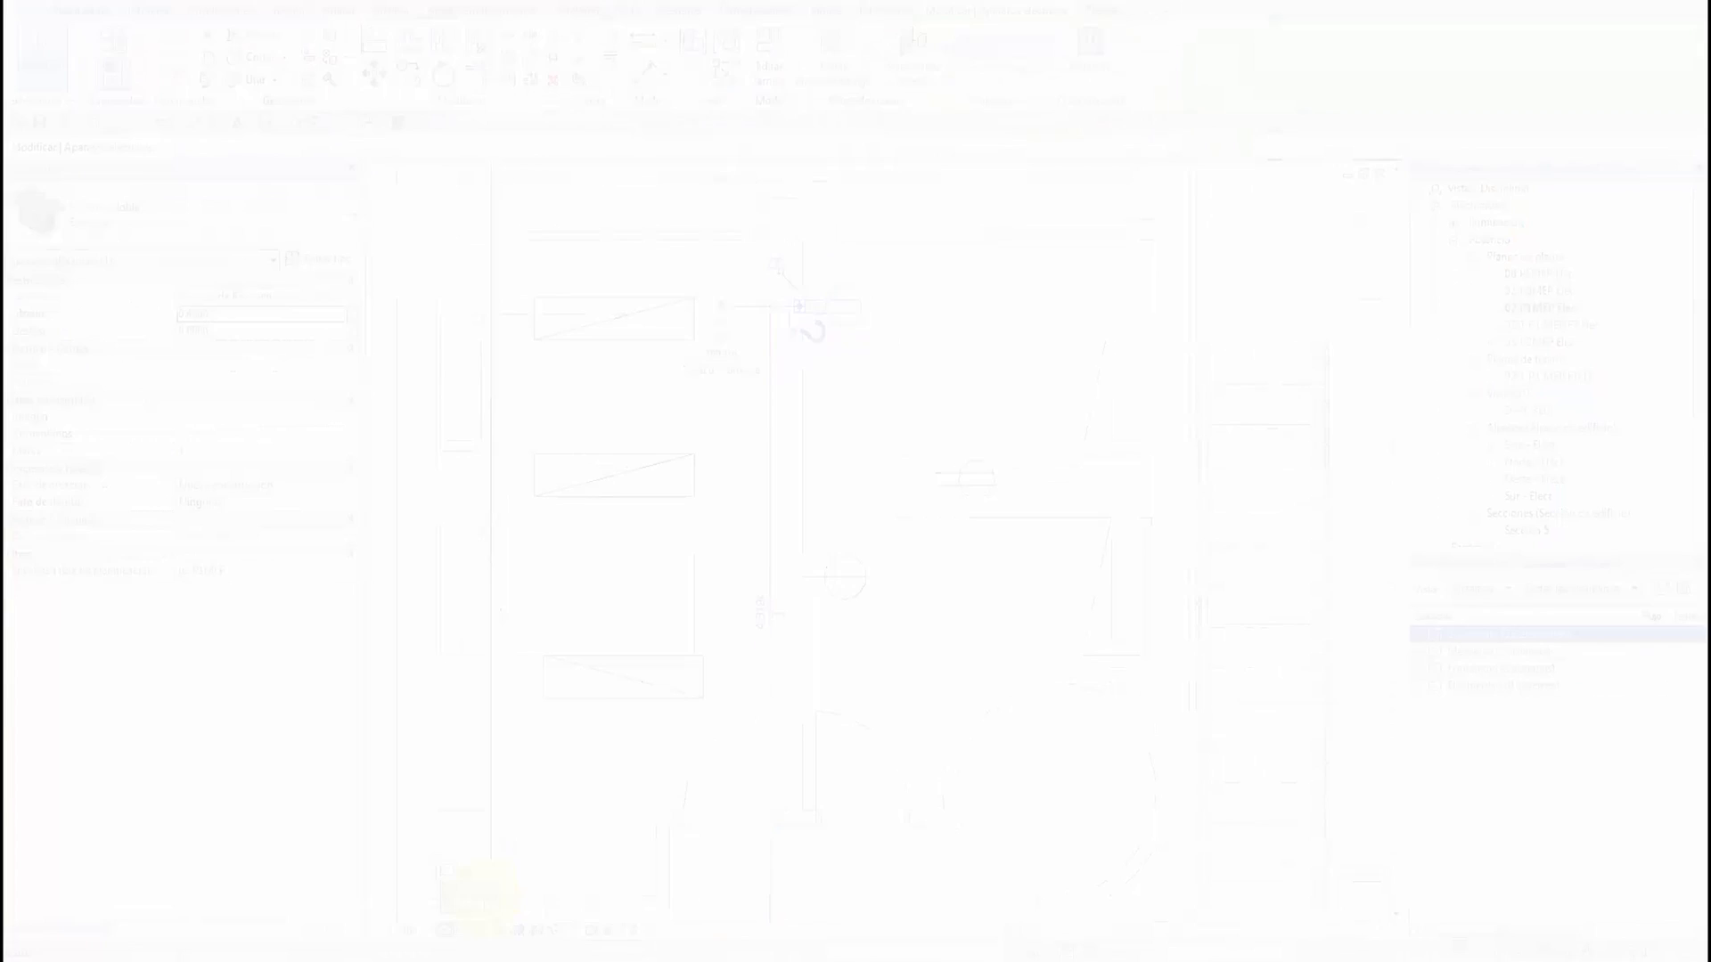
pyautogui.doubleClick(848, 320)
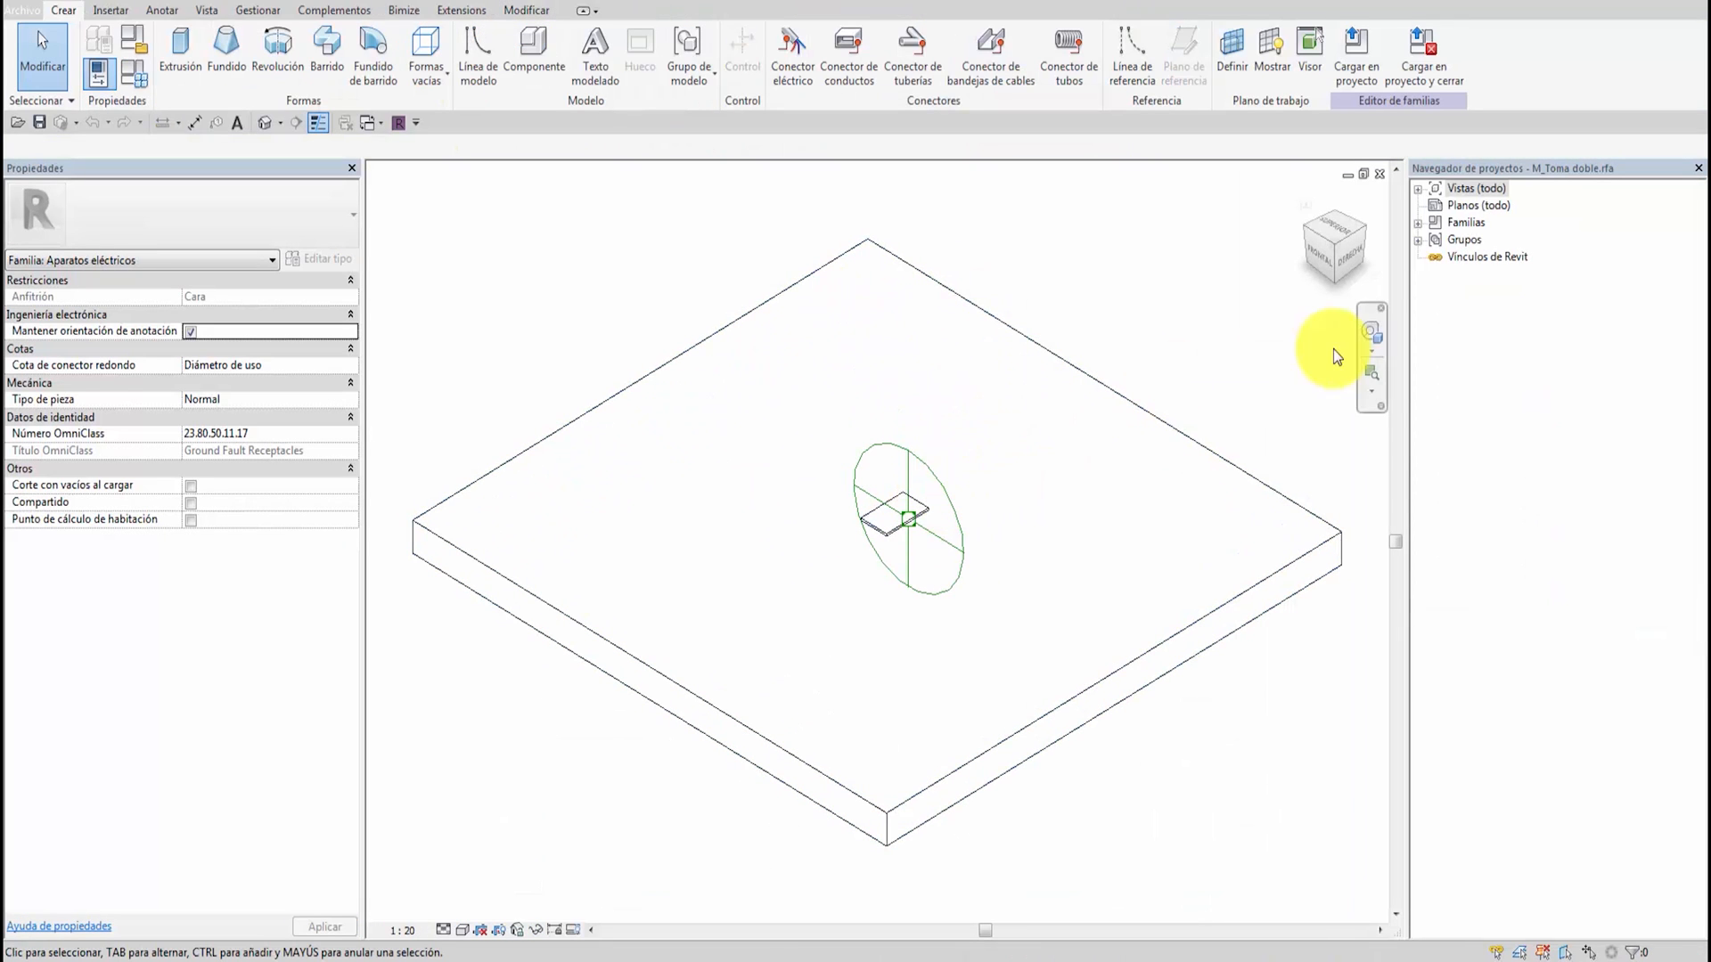
pyautogui.click(1419, 187)
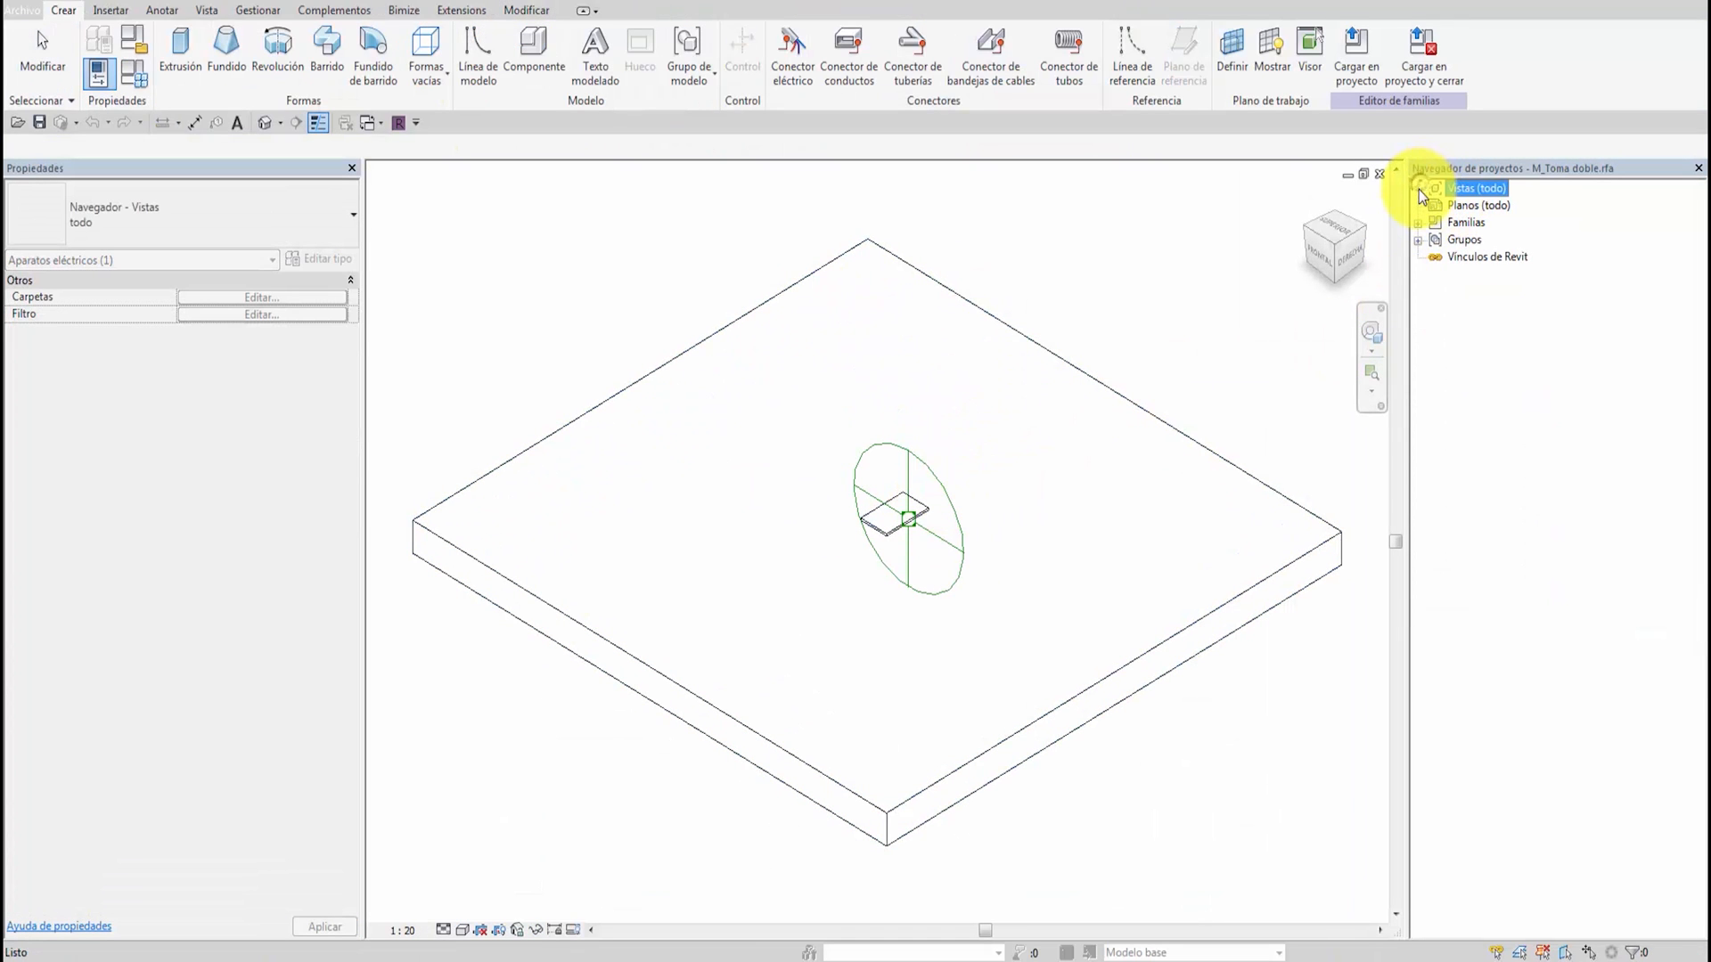
pyautogui.click(1436, 206)
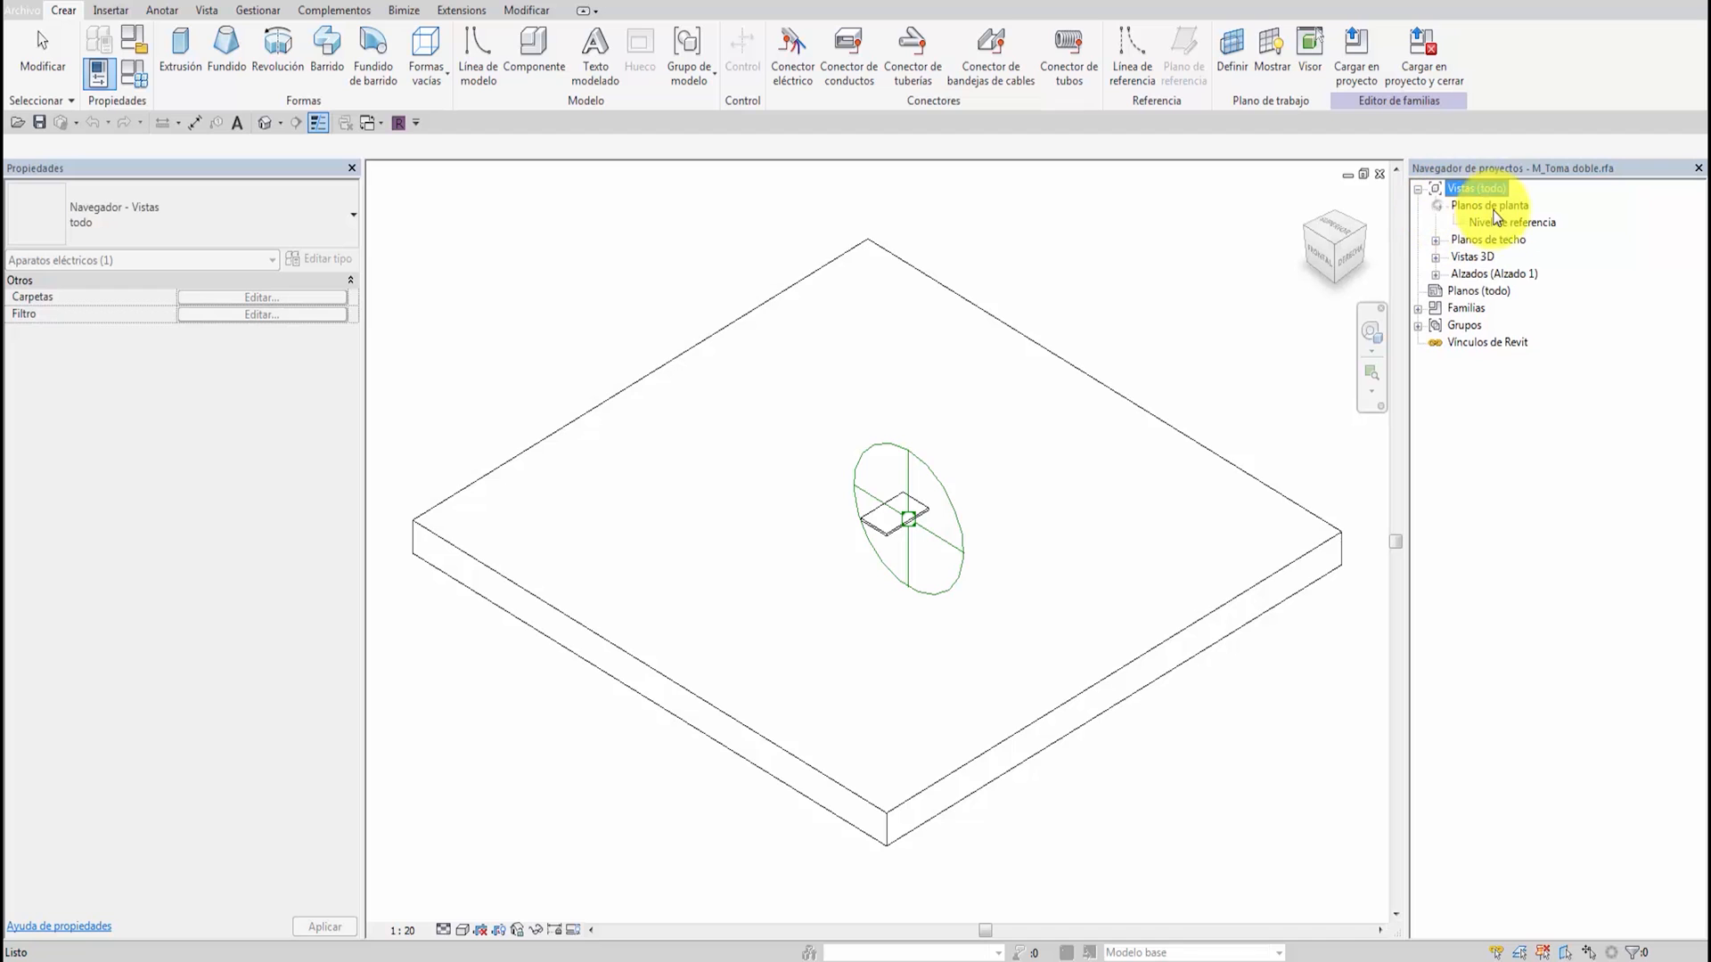
pyautogui.doubleClick(1510, 222)
# Temporarily hide the surplus reference planes surrounding the outlet in the family's plan view
pyautogui.scroll(2, 836, 552)
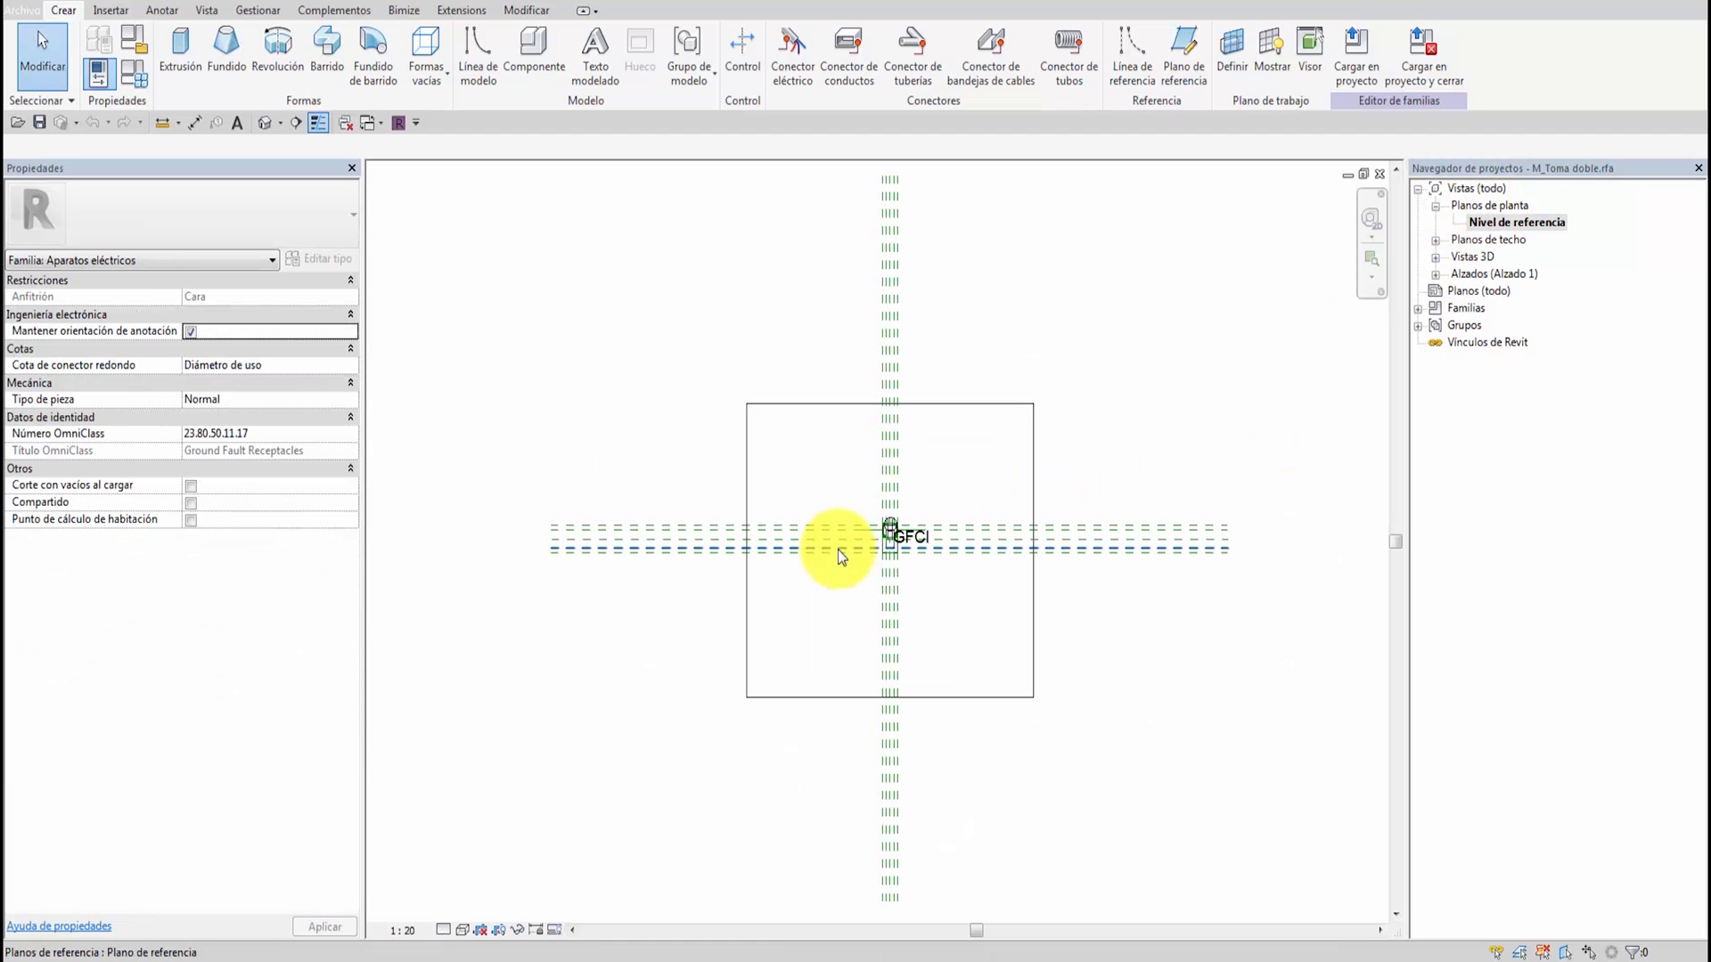
pyautogui.moveTo(1186, 639); pyautogui.dragTo(1111, 451)
pyautogui.press('h')
pyautogui.press('h')
pyautogui.moveTo(806, 220); pyautogui.dragTo(778, 207)
pyautogui.press('h')
pyautogui.press('h')
pyautogui.scroll(3, 973, 553)
pyautogui.scroll(-4, 892, 461)
pyautogui.moveTo(892, 463); pyautogui.dragTo(1034, 557, button='middle')
pyautogui.scroll(-1, 1029, 554)
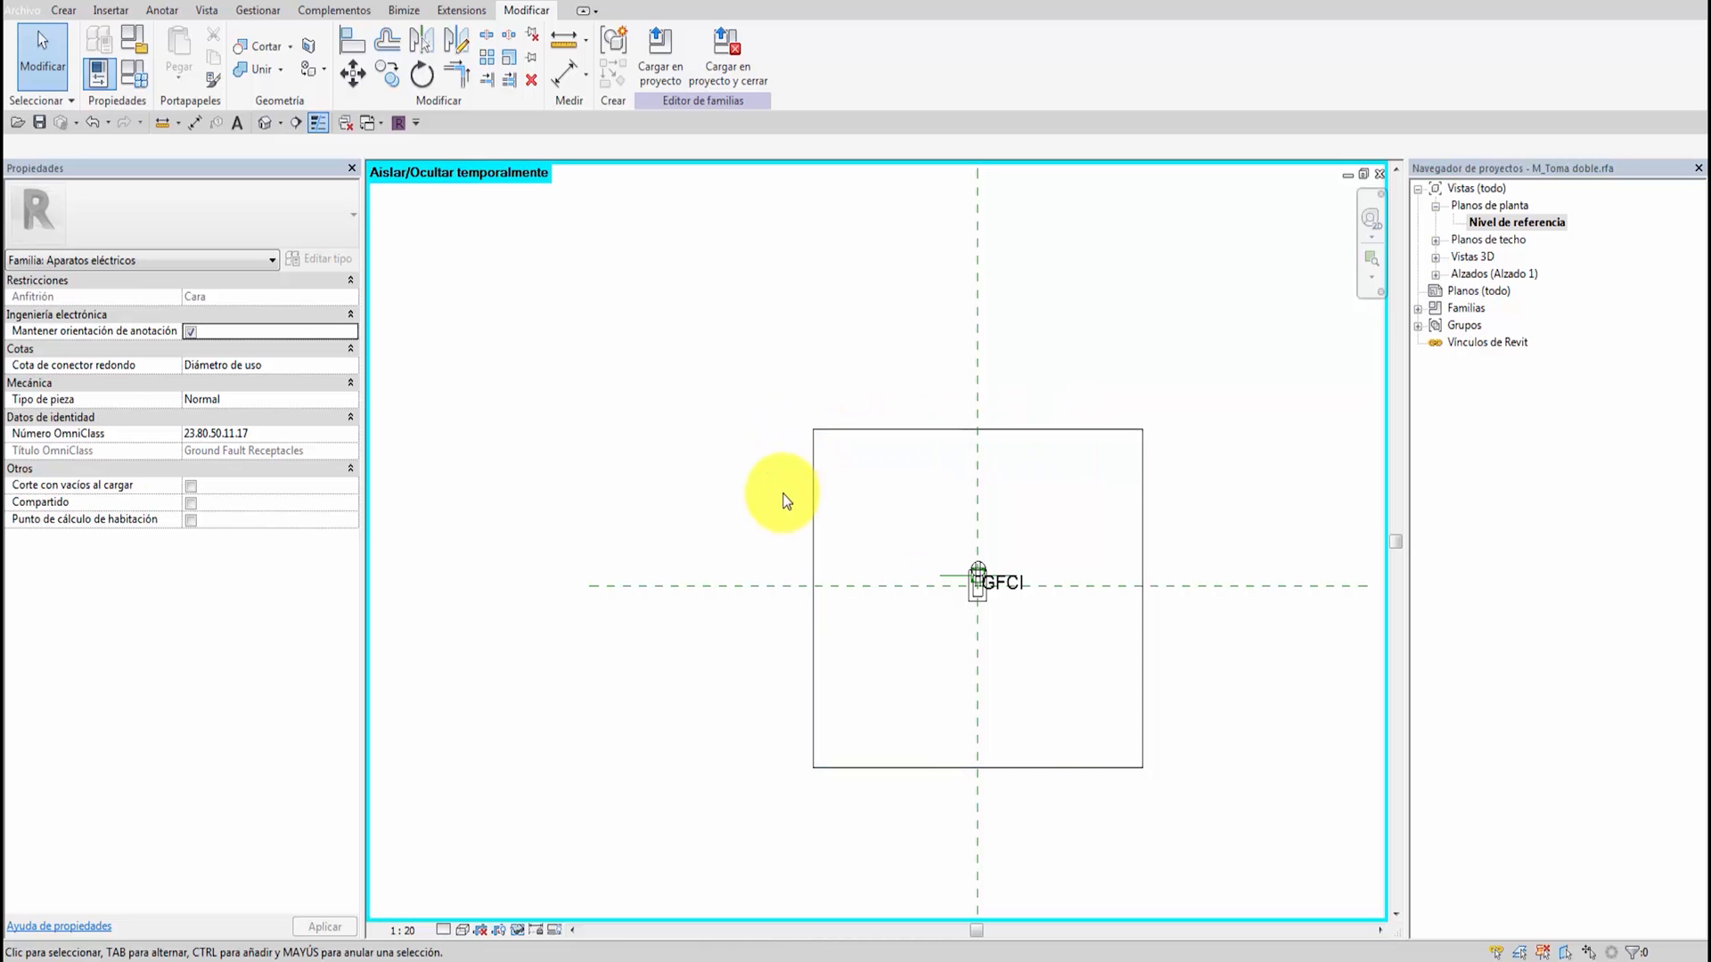
# Set the family plan's detail level to Bajo and open the nested M_Anotación de toma doble annotation family for editing
pyautogui.scroll(2, 944, 600)
pyautogui.scroll(1, 1073, 534)
pyautogui.scroll(1, 877, 474)
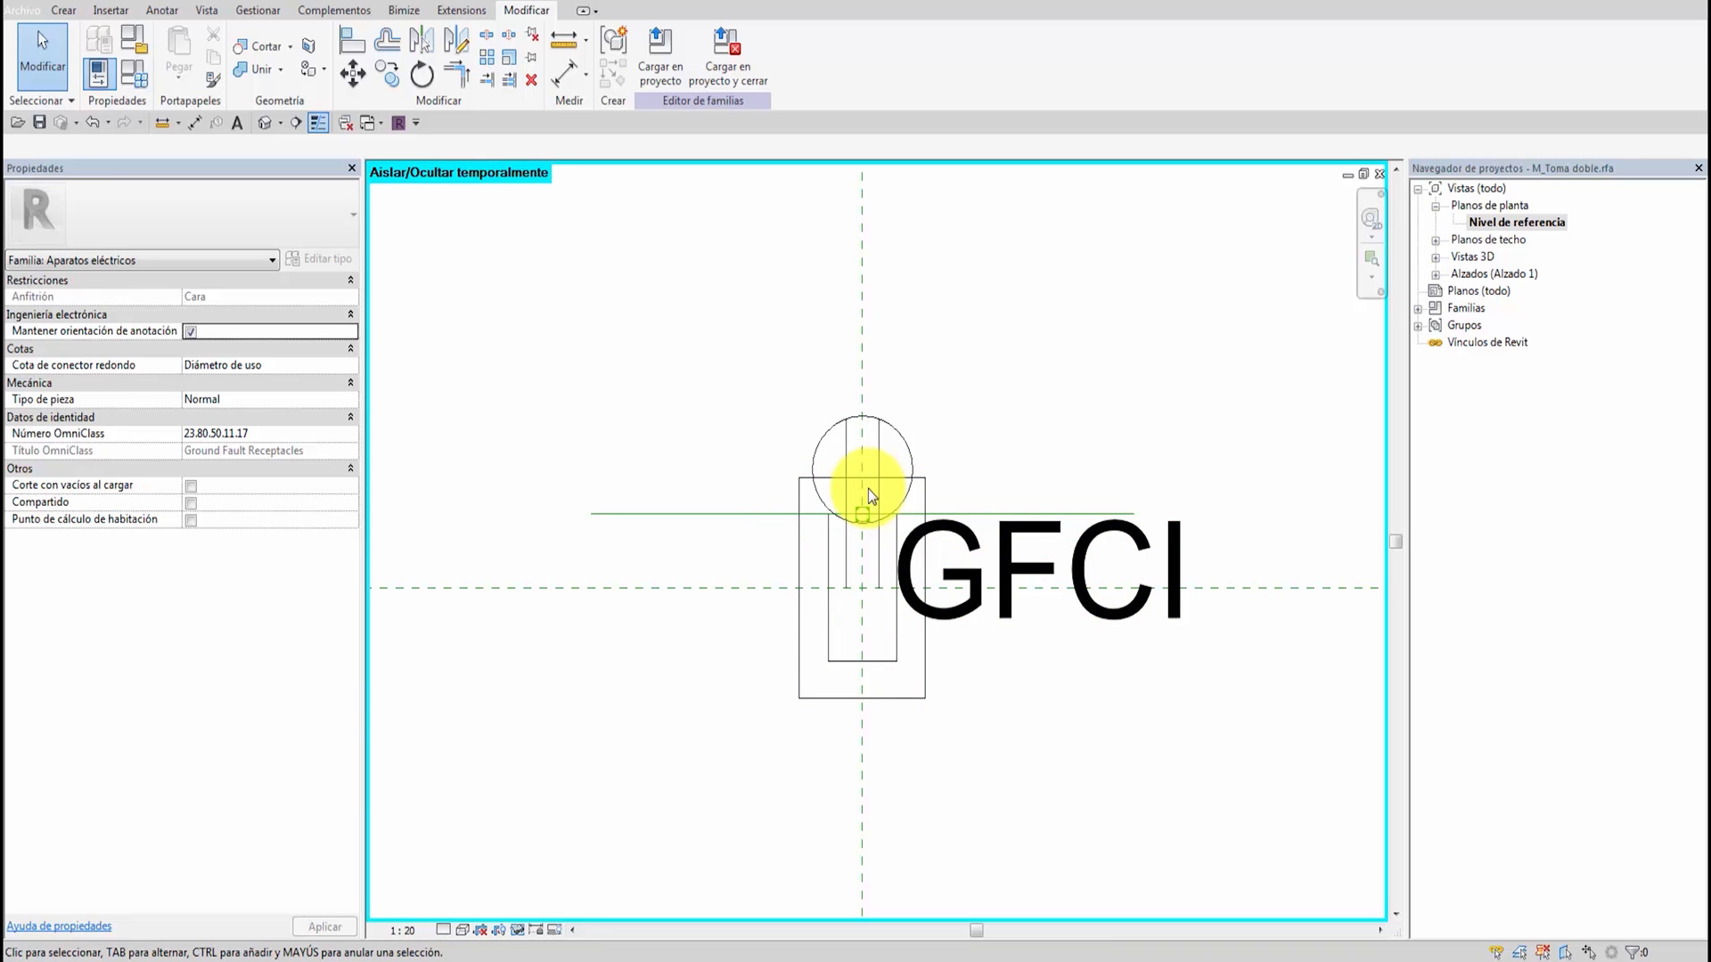
pyautogui.click(447, 930)
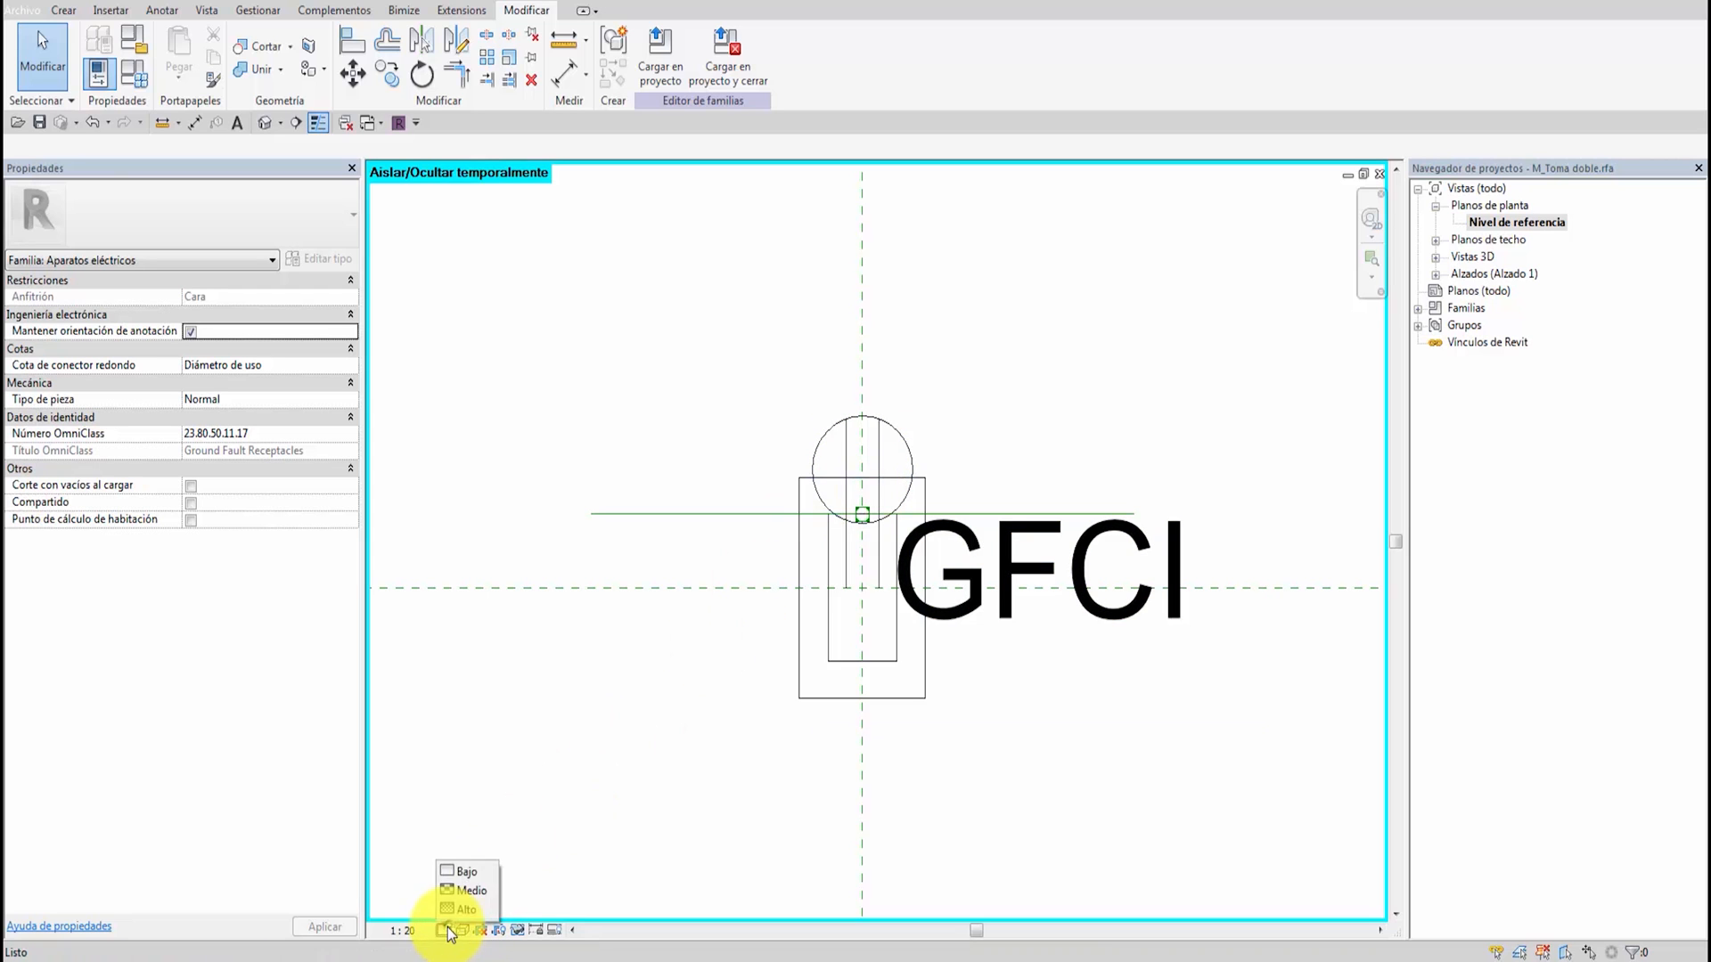
pyautogui.click(474, 870)
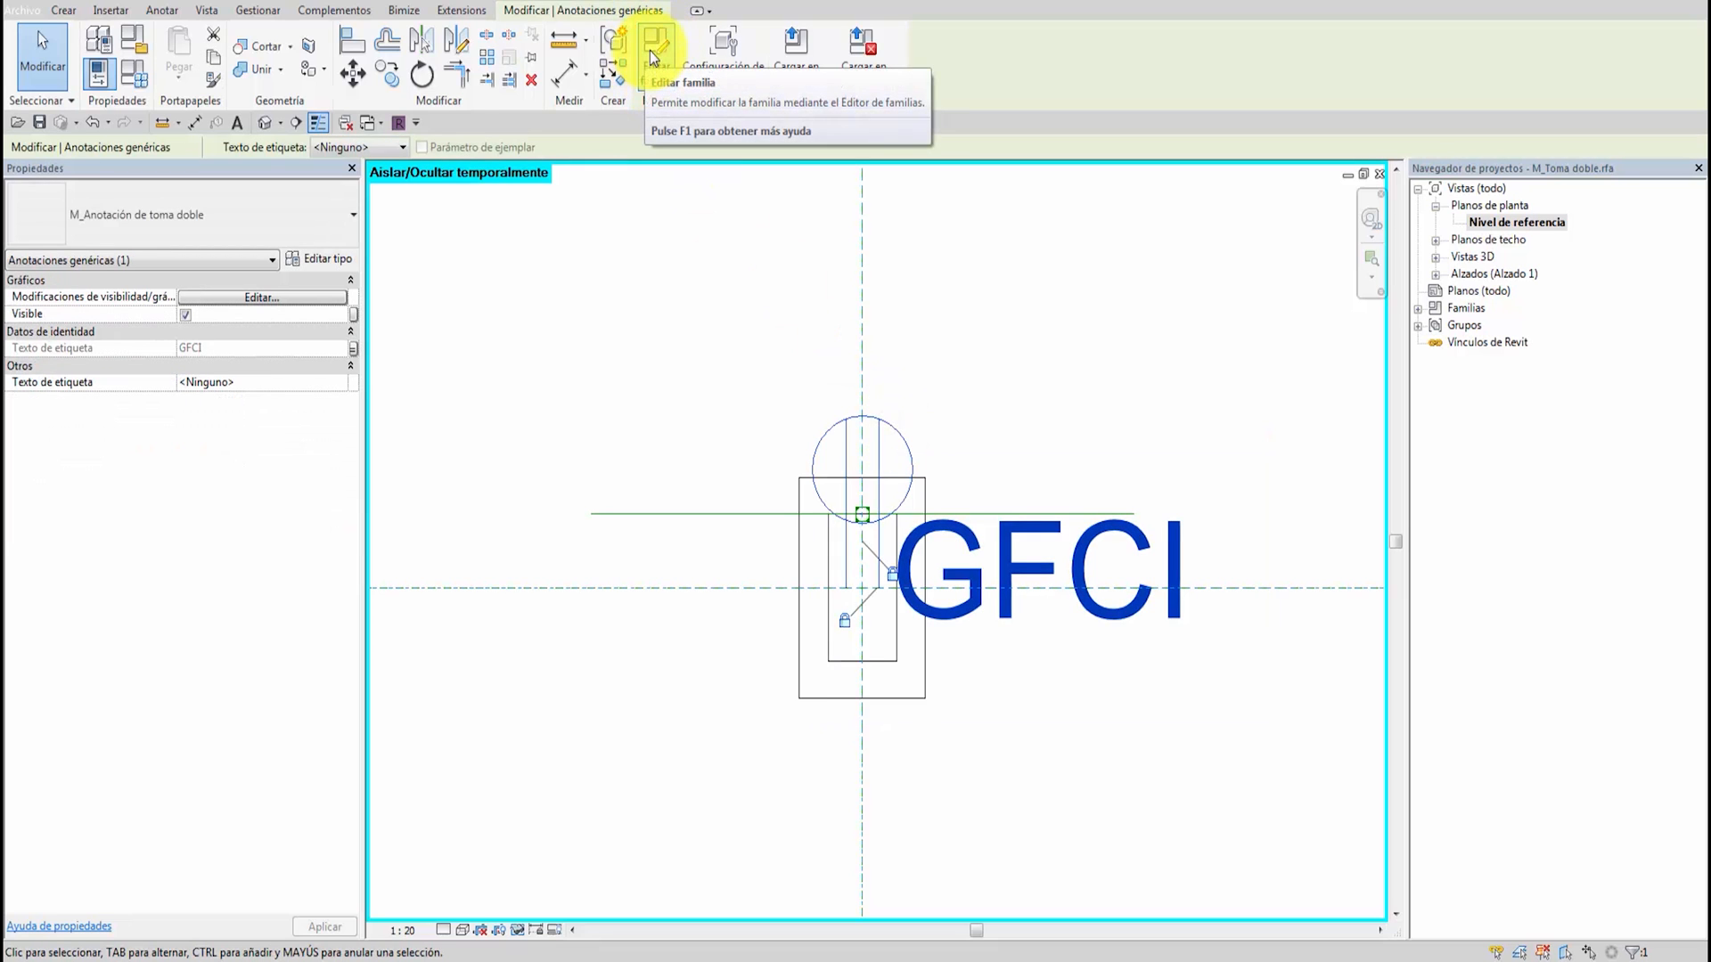
pyautogui.click(652, 46)
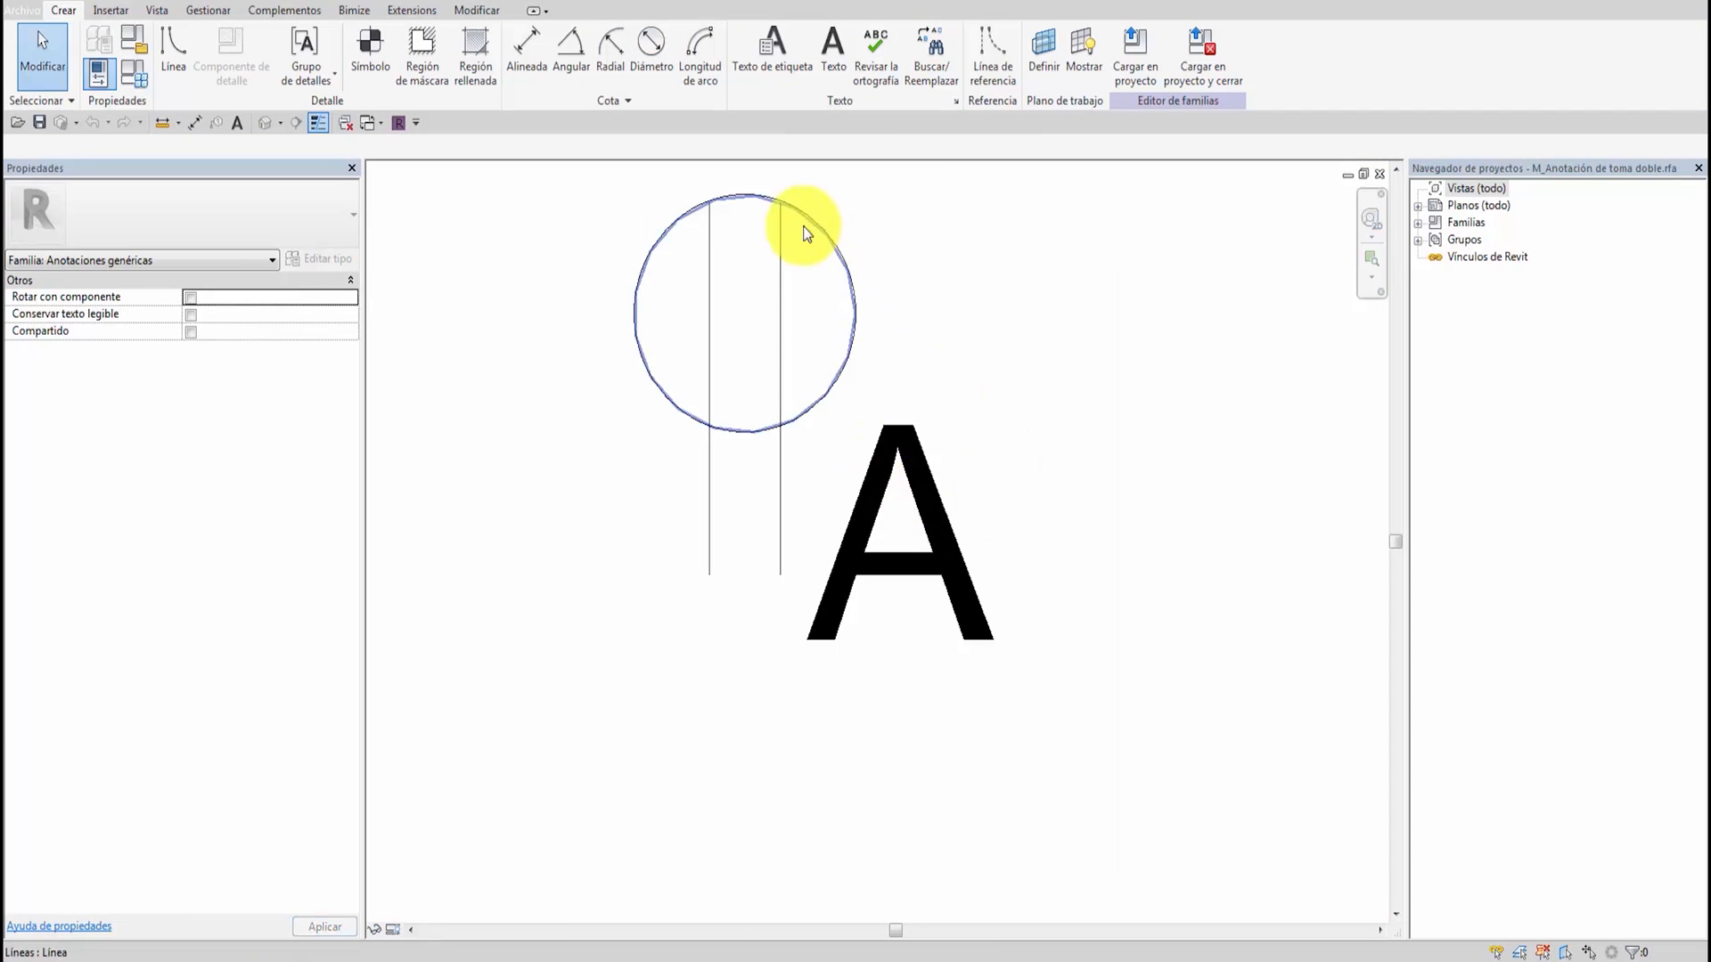
# Delete the right-hand vertical line of the outlet symbol, the one beside the letter A label
pyautogui.click(762, 197)
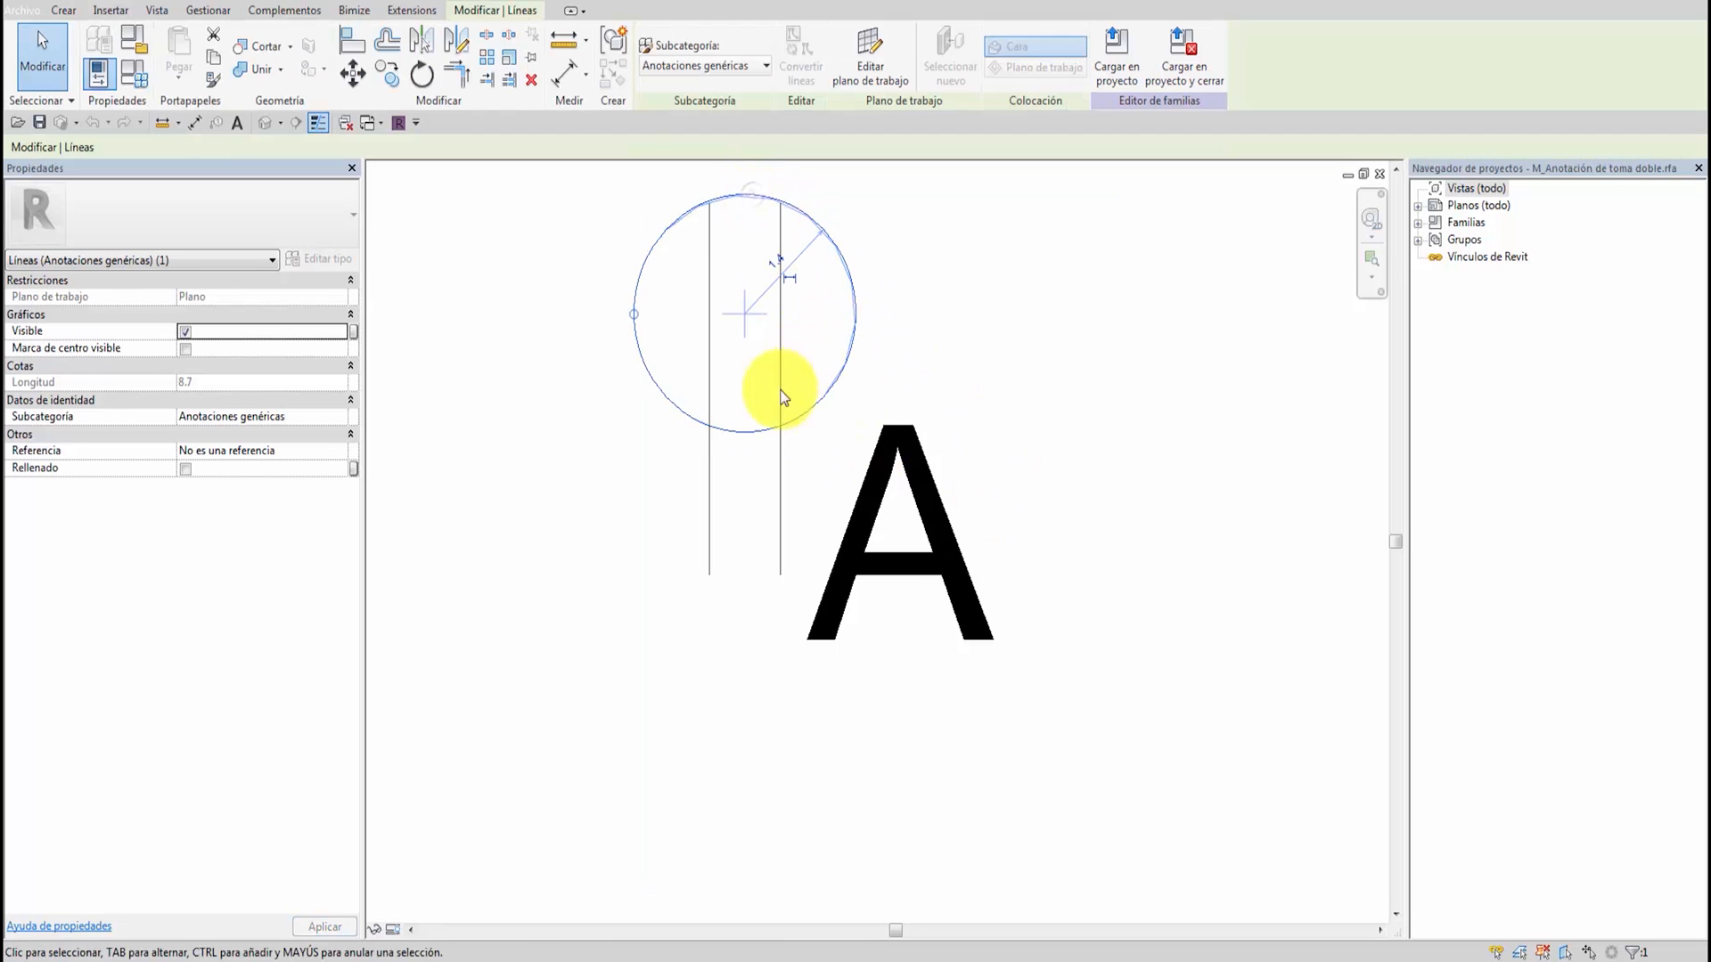
pyautogui.click(781, 483)
pyautogui.press('Delete')
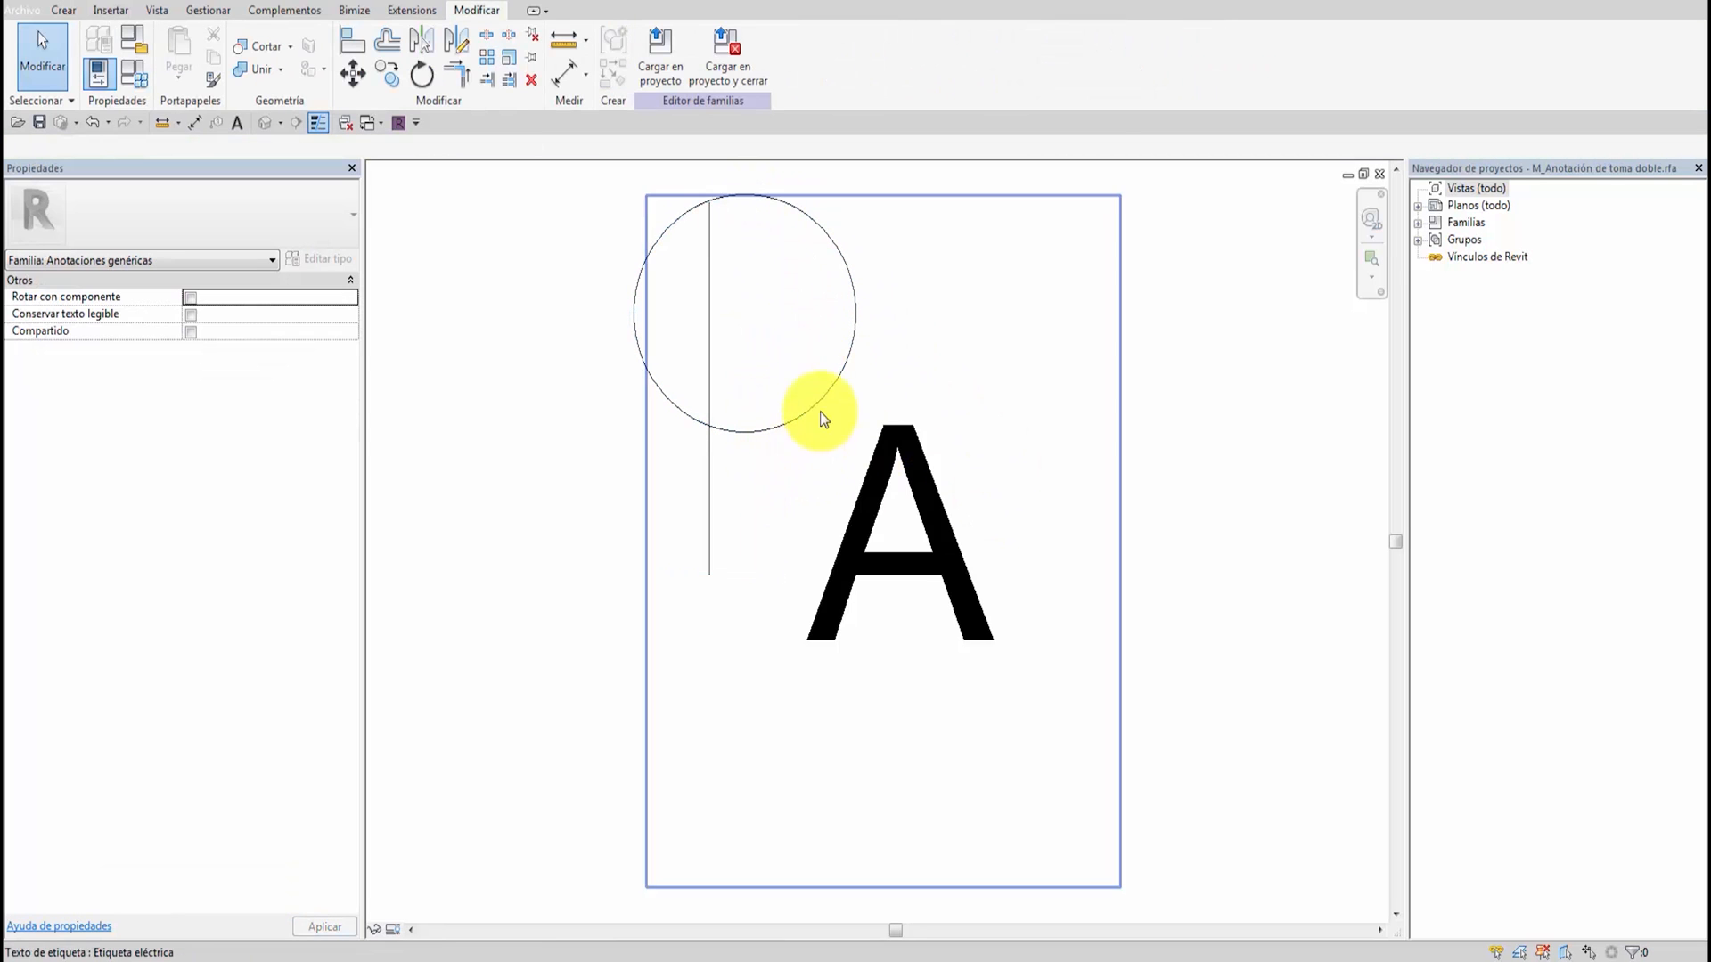
# Split the outlet symbol's circle at its upper-right and lower-right points and delete the right-hand arc between them
pyautogui.click(853, 292)
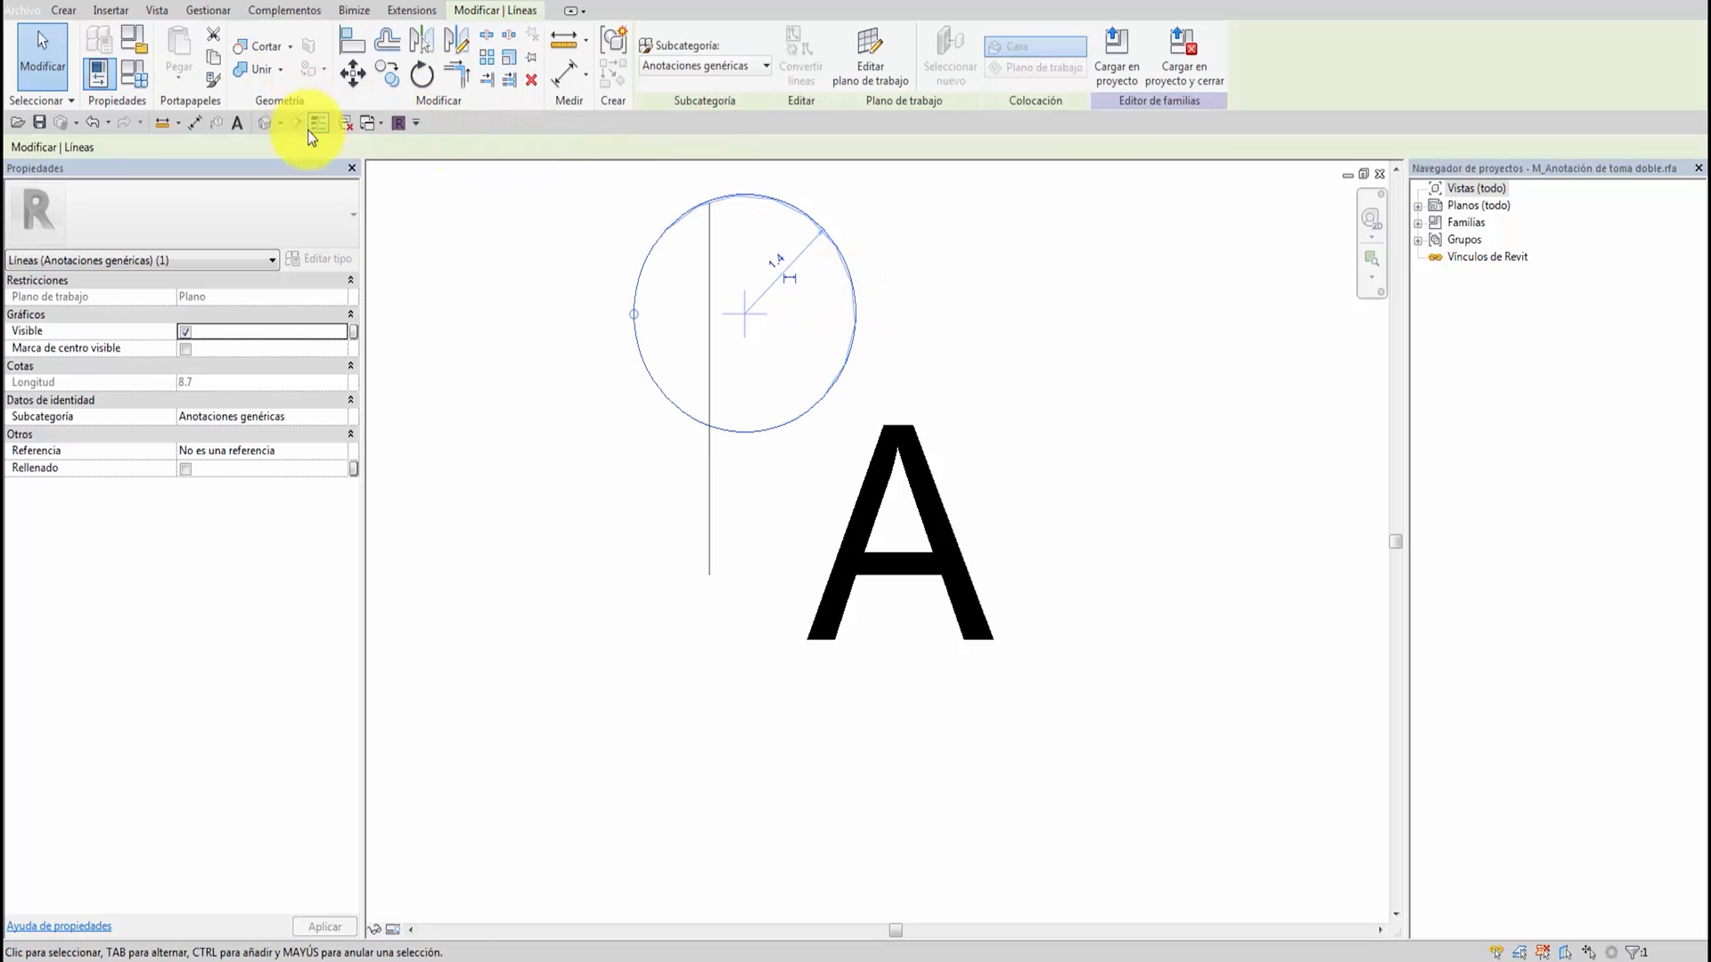
pyautogui.press('s')
pyautogui.press('l')
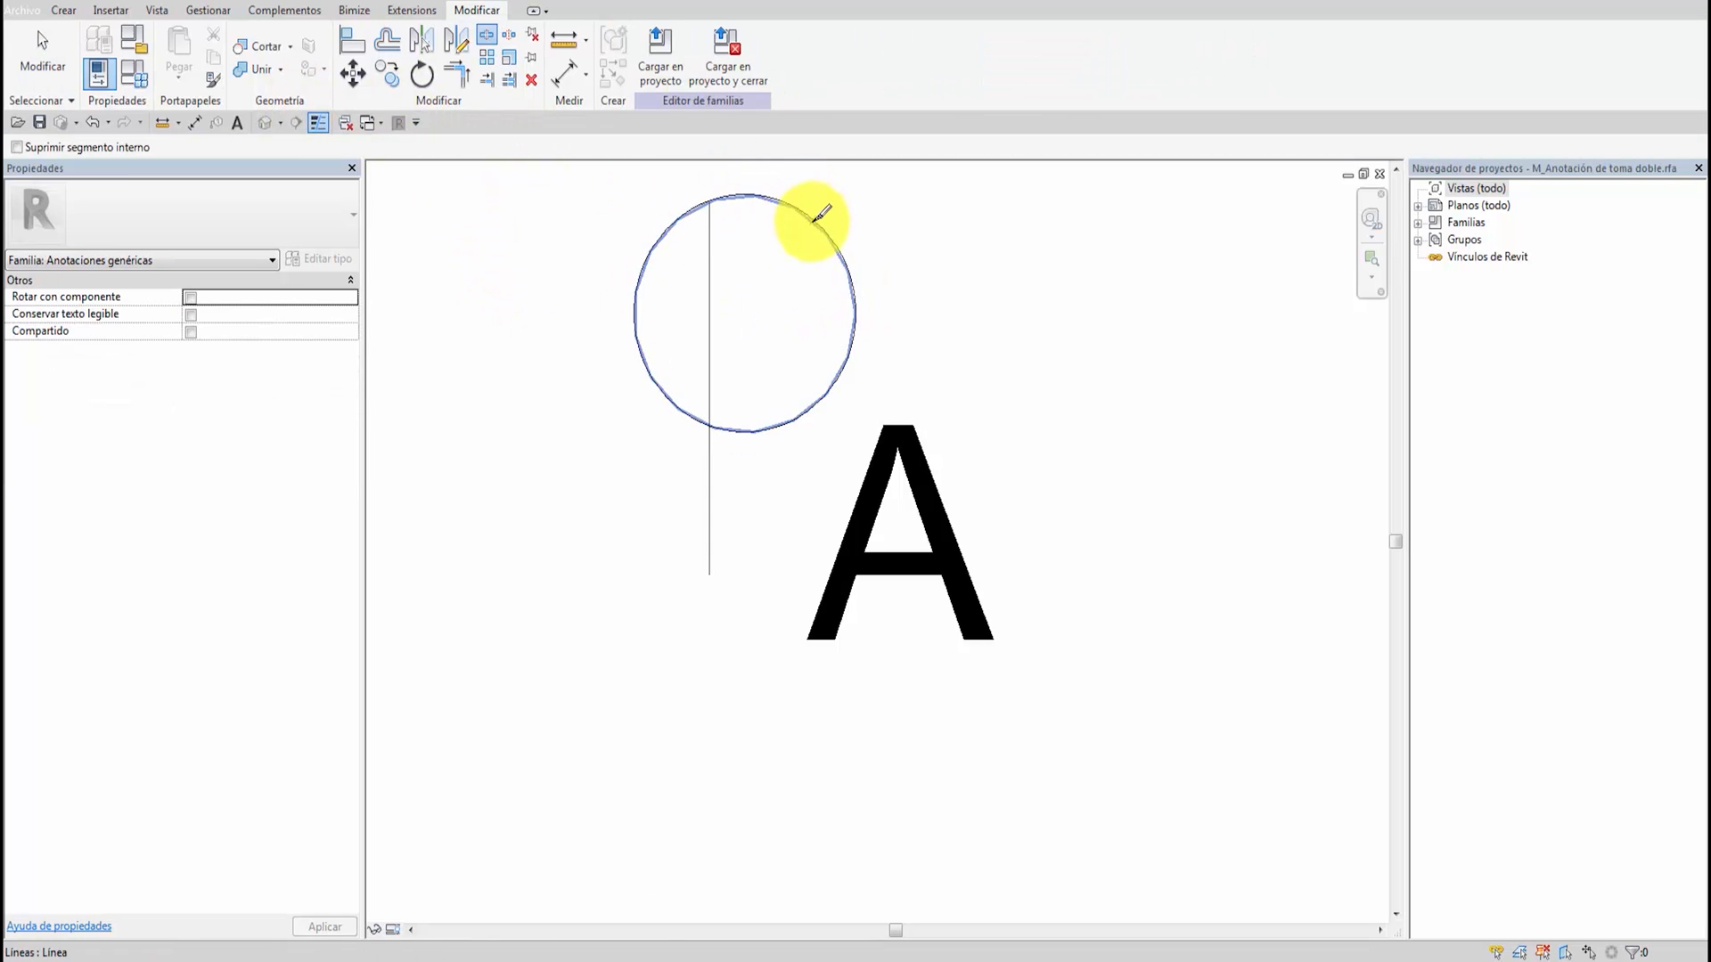
pyautogui.click(812, 221)
pyautogui.click(796, 413)
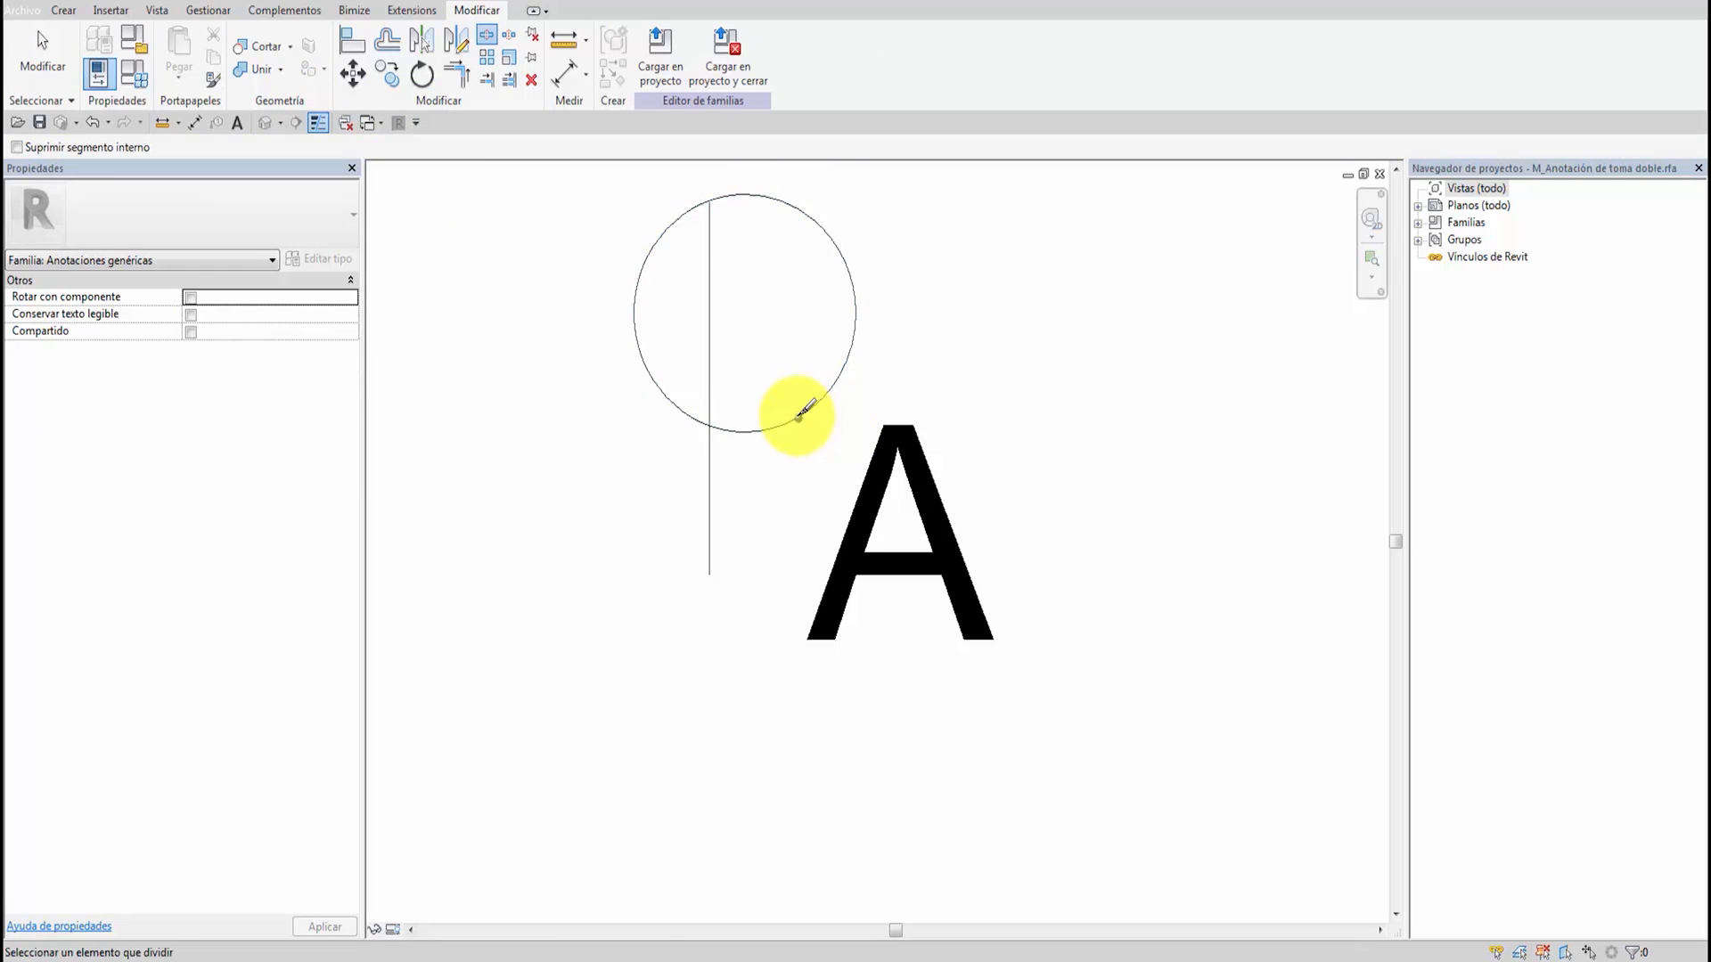
pyautogui.press('Escape')
pyautogui.click(853, 310)
pyautogui.press('Delete')
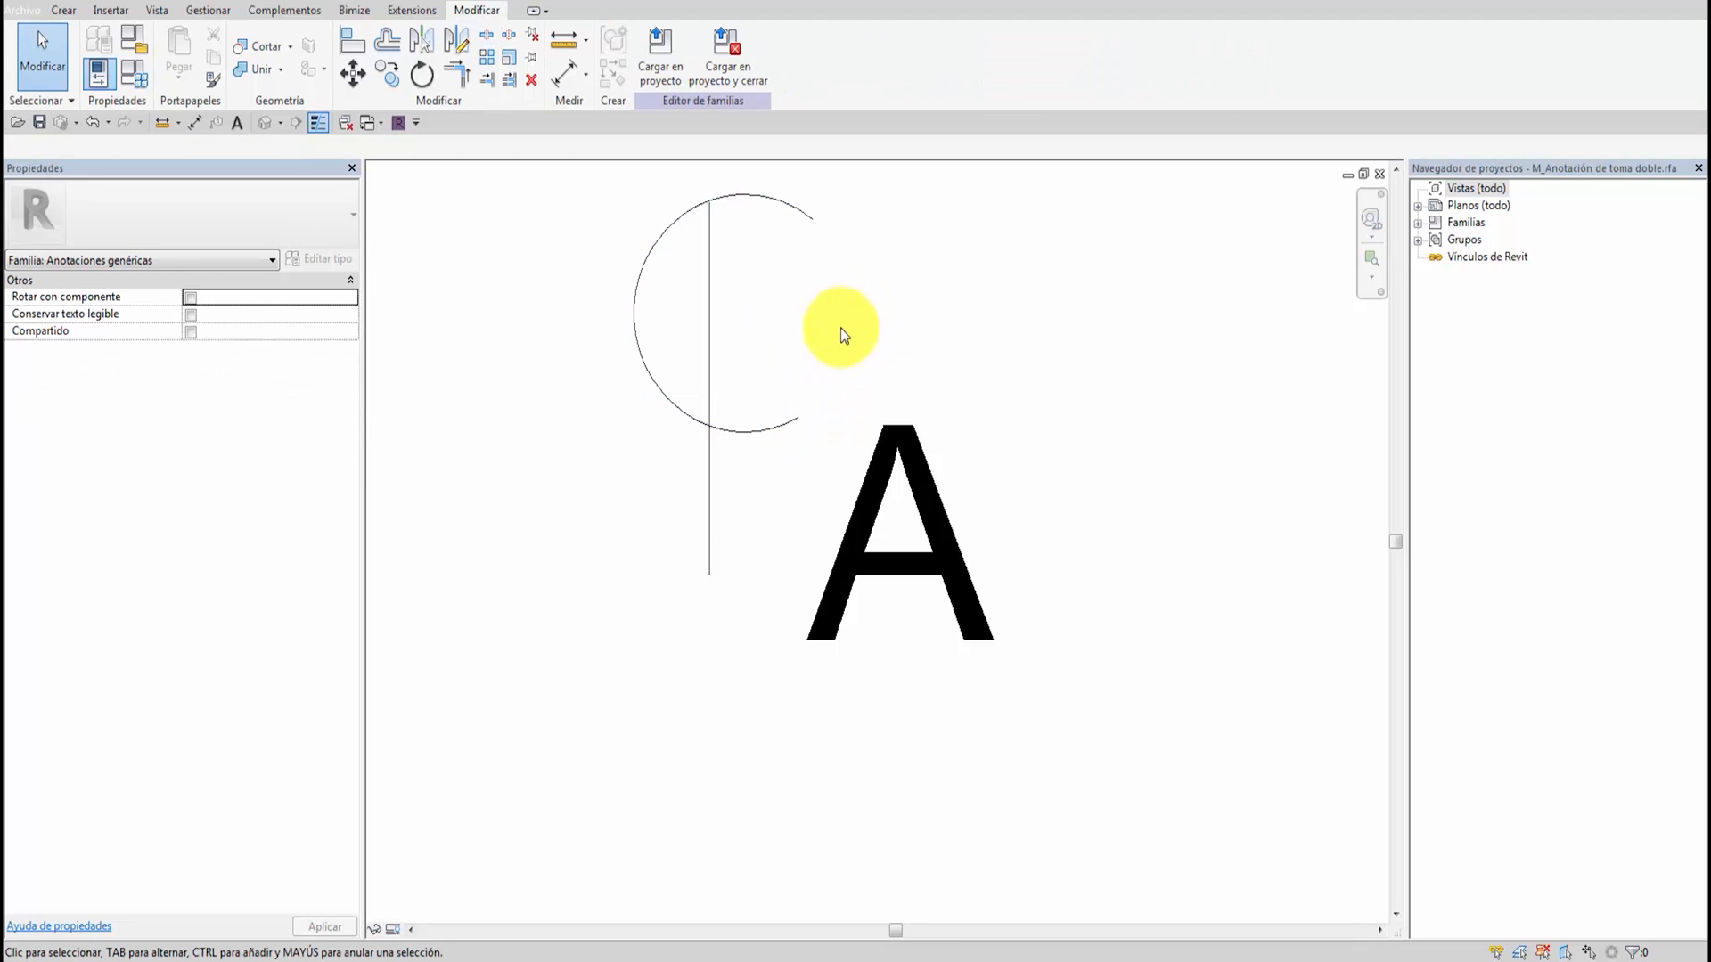
# Load the edited annotation only into M_Toma doble.rfa, overwriting the existing version
pyautogui.click(667, 69)
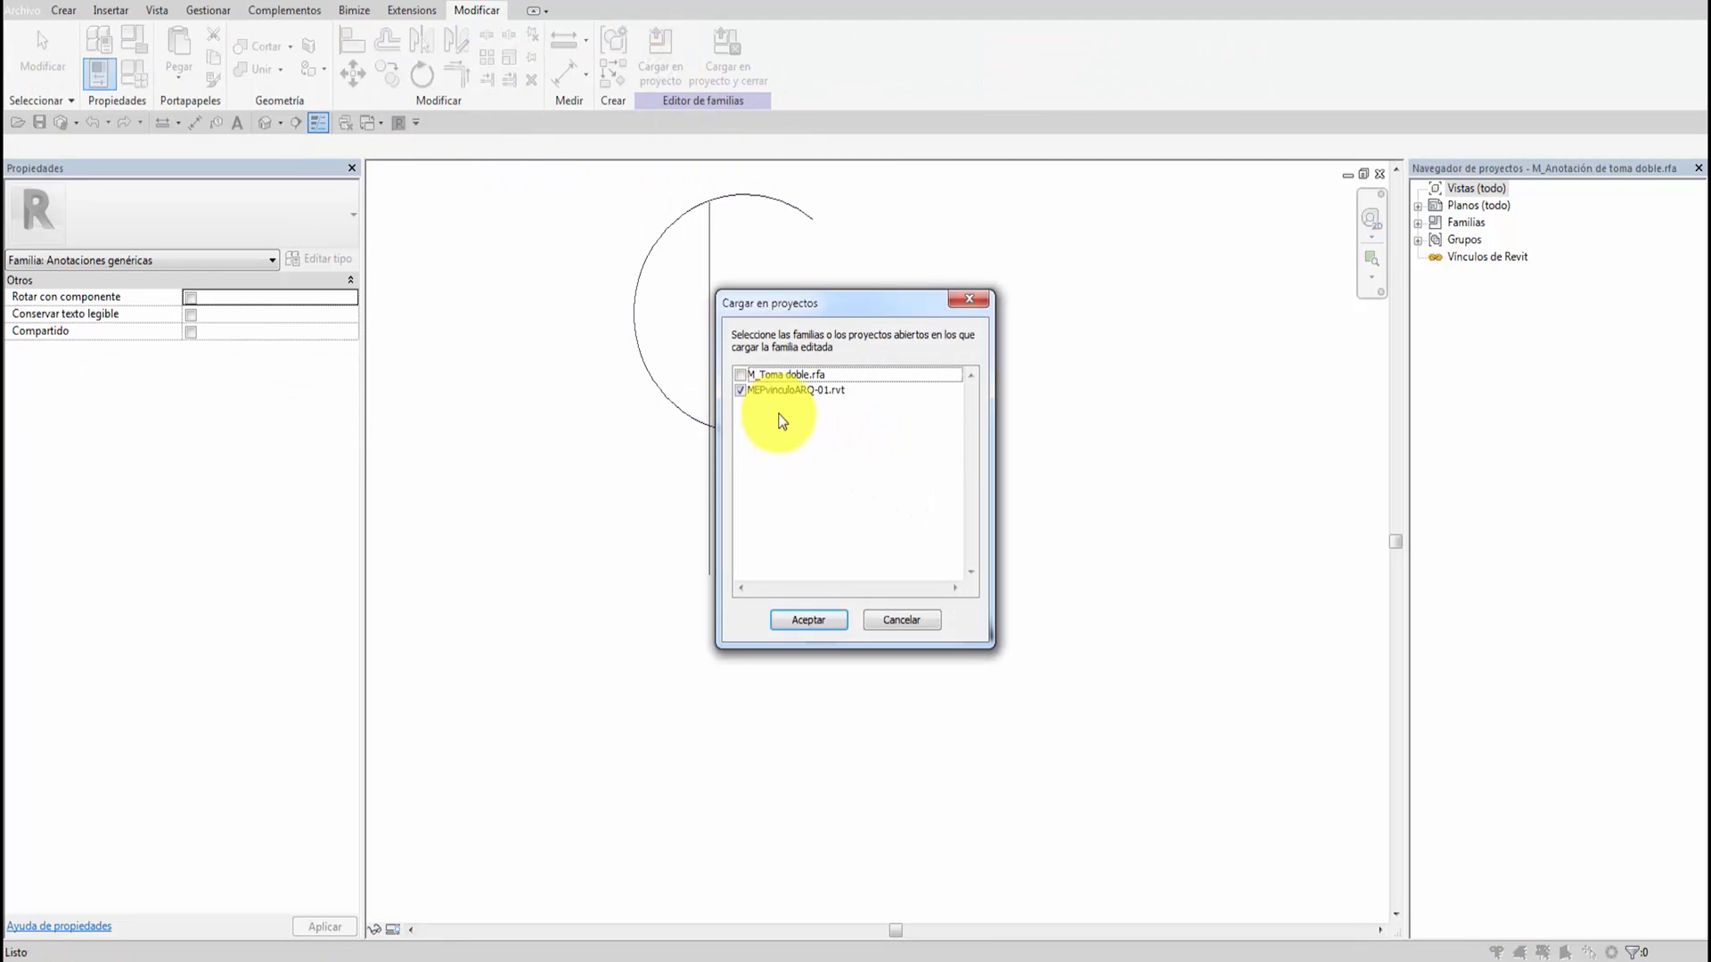
pyautogui.click(740, 375)
pyautogui.click(745, 392)
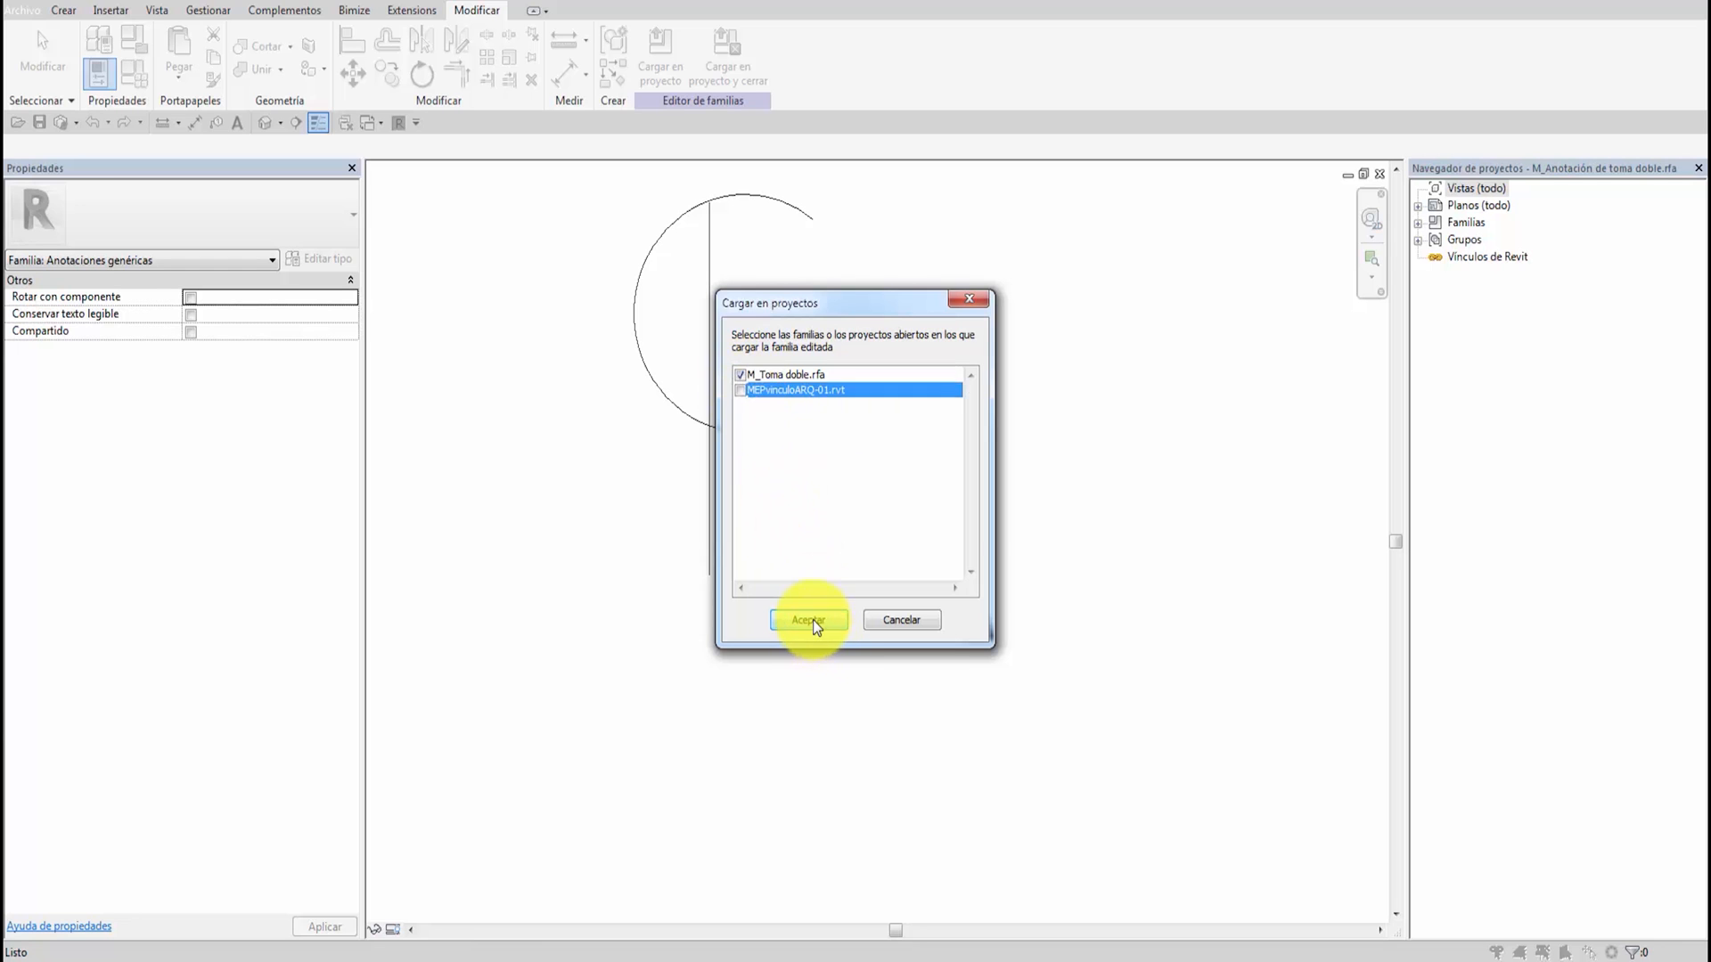
pyautogui.click(809, 619)
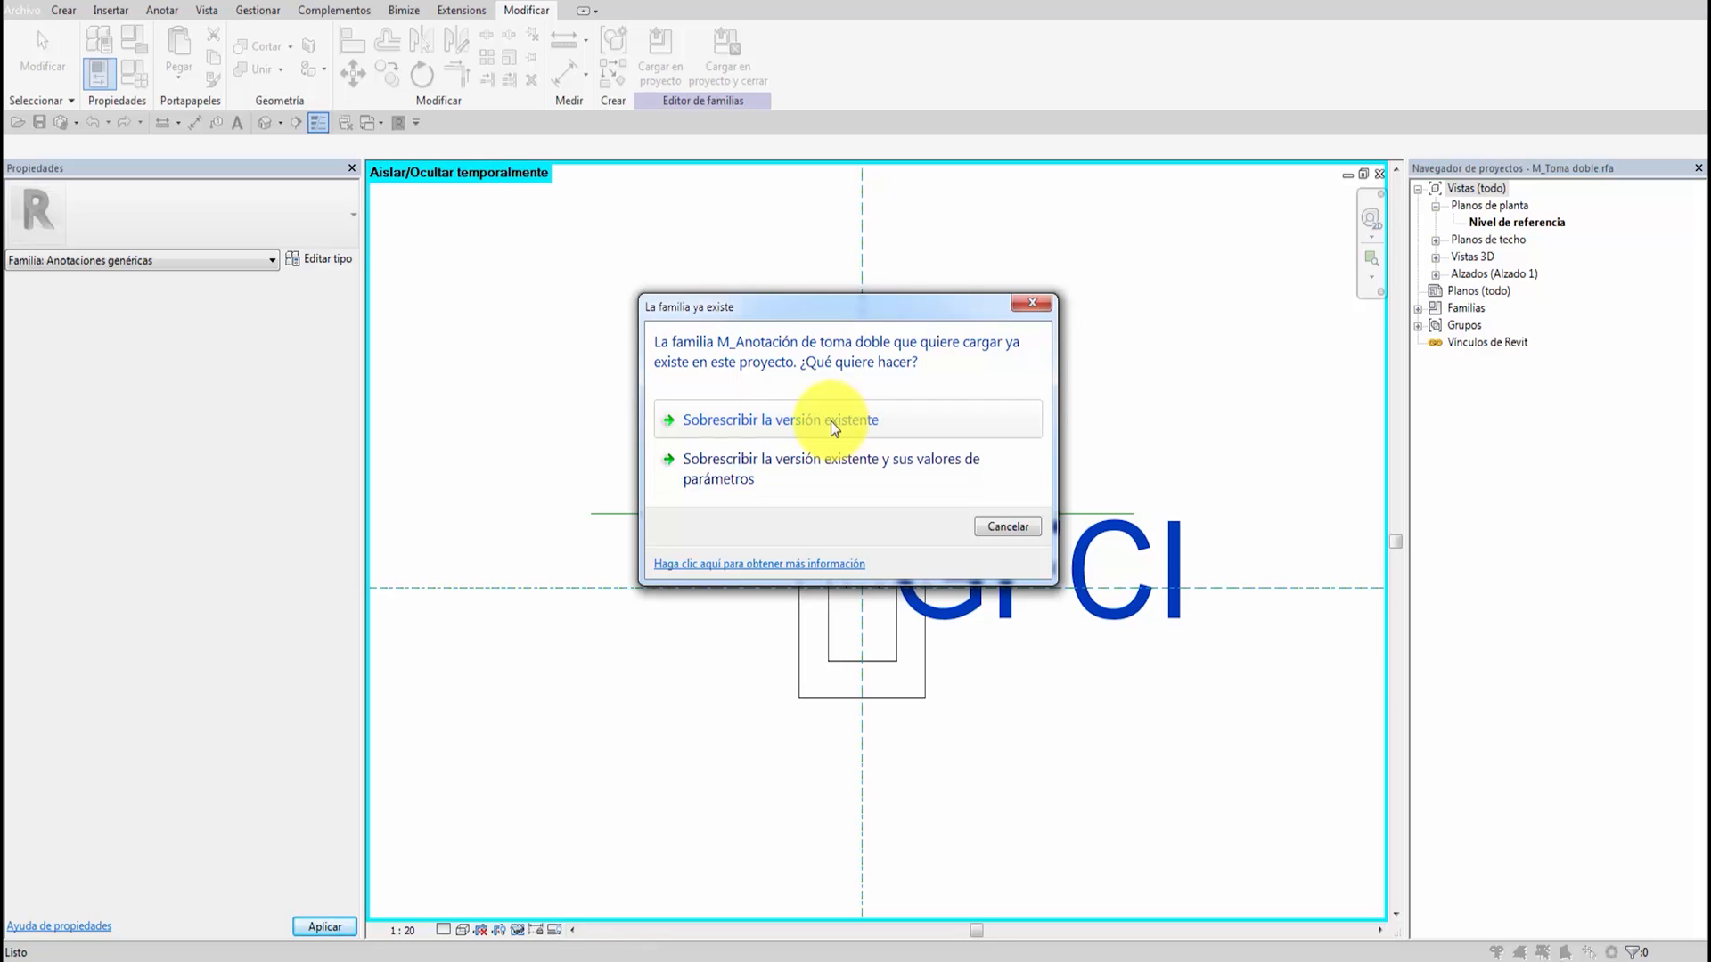
pyautogui.click(831, 421)
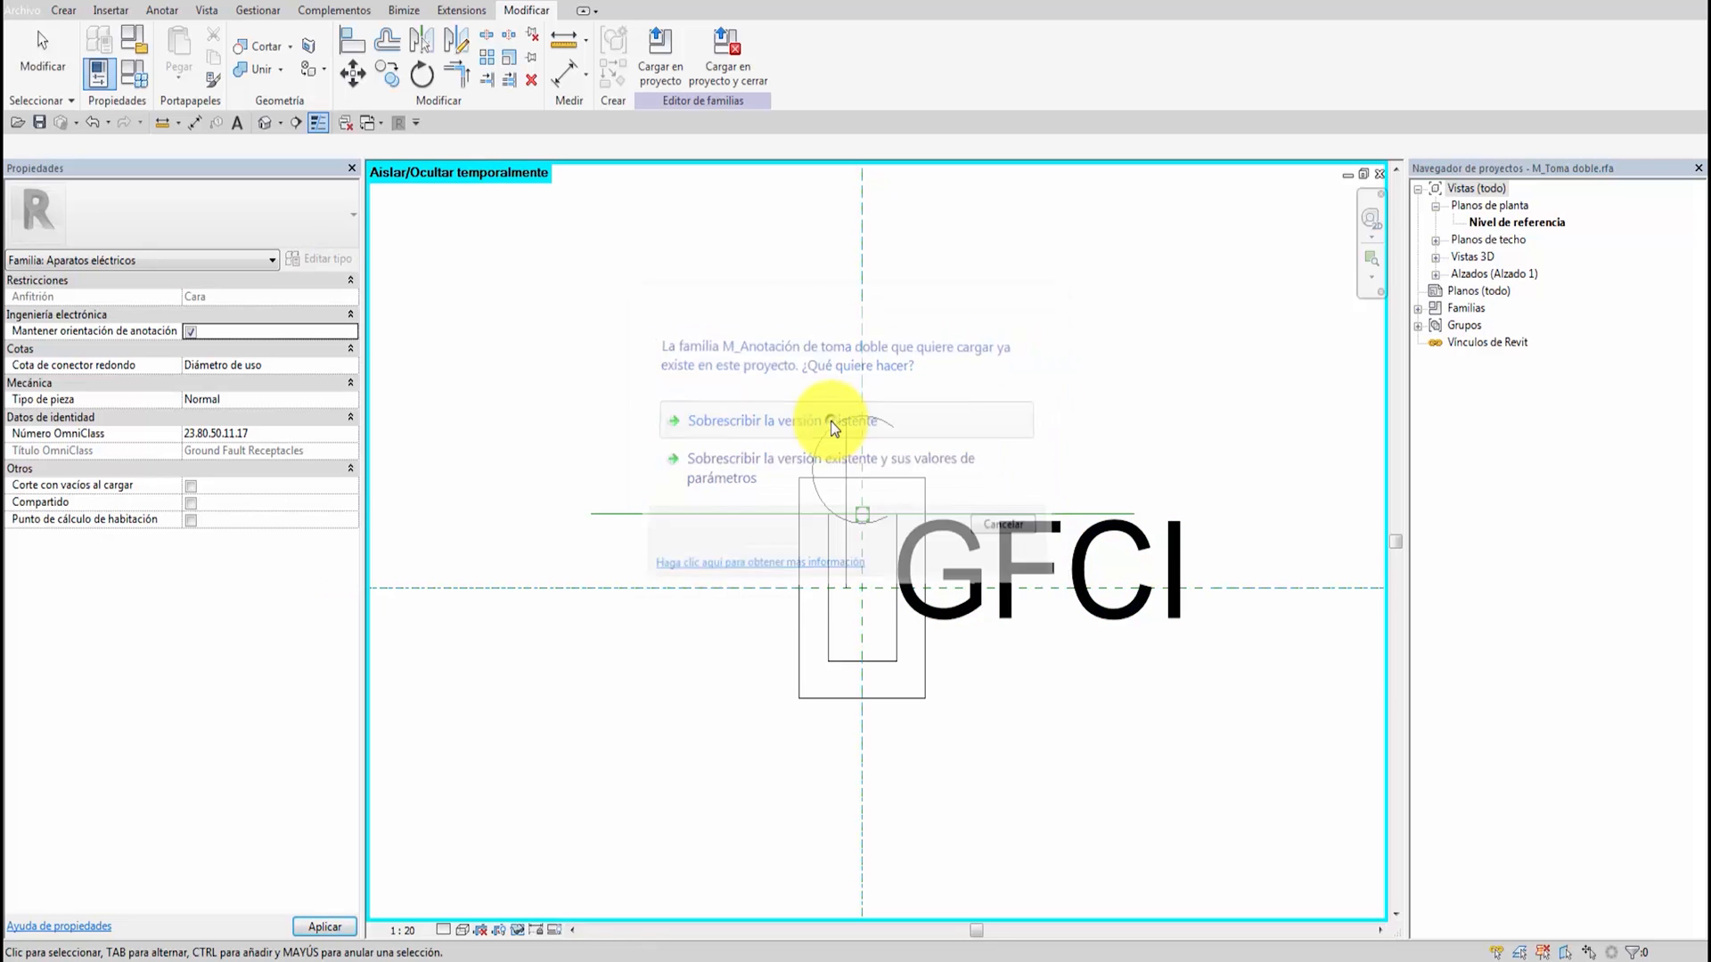
# Load the updated M_Toma doble family into the MEPvinculoARQ-01.rvt project, overwriting the existing version
pyautogui.click(665, 71)
pyautogui.click(741, 393)
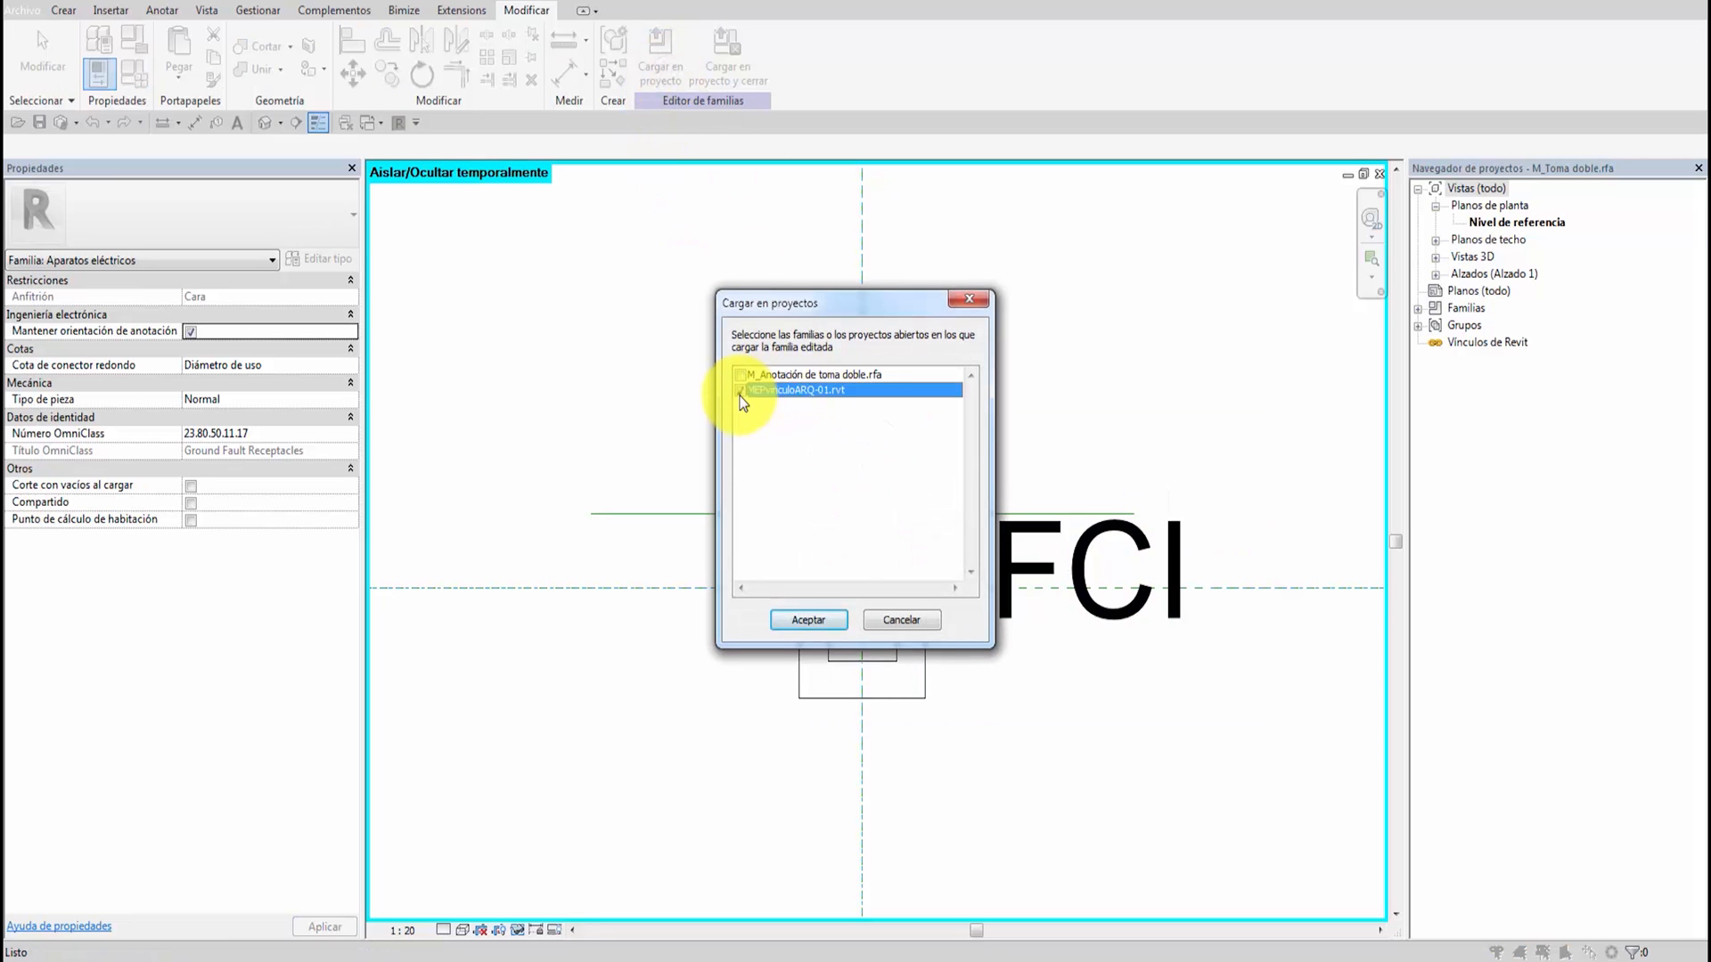
pyautogui.click(808, 621)
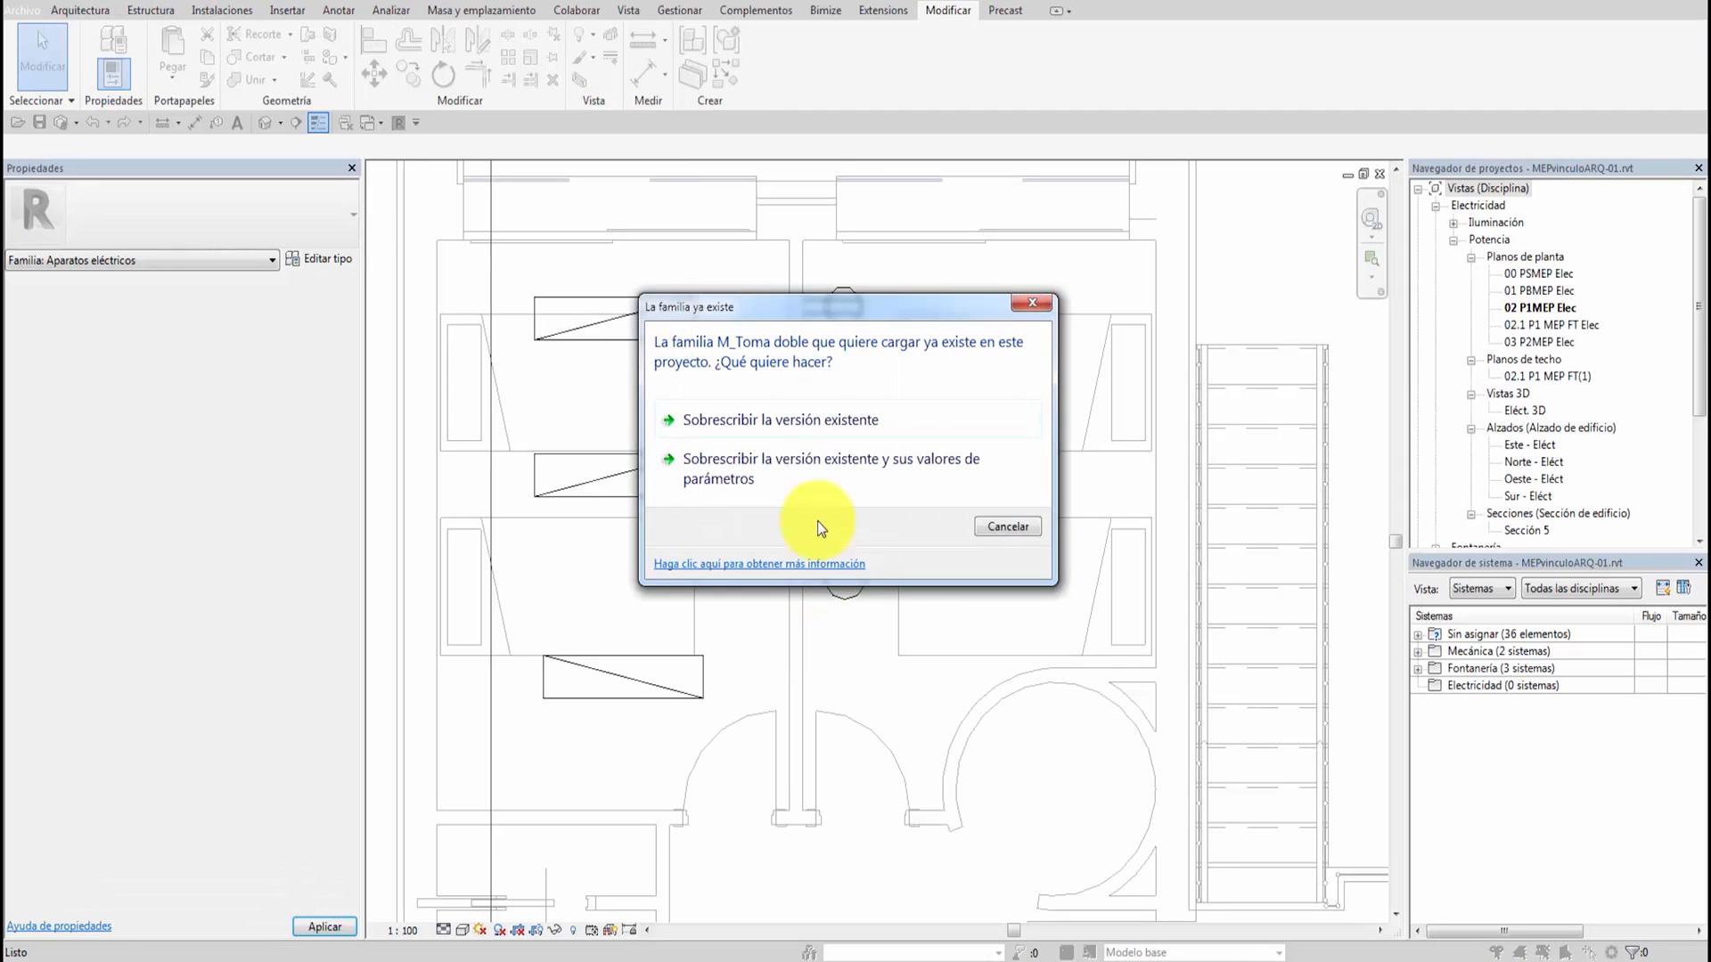
pyautogui.click(789, 421)
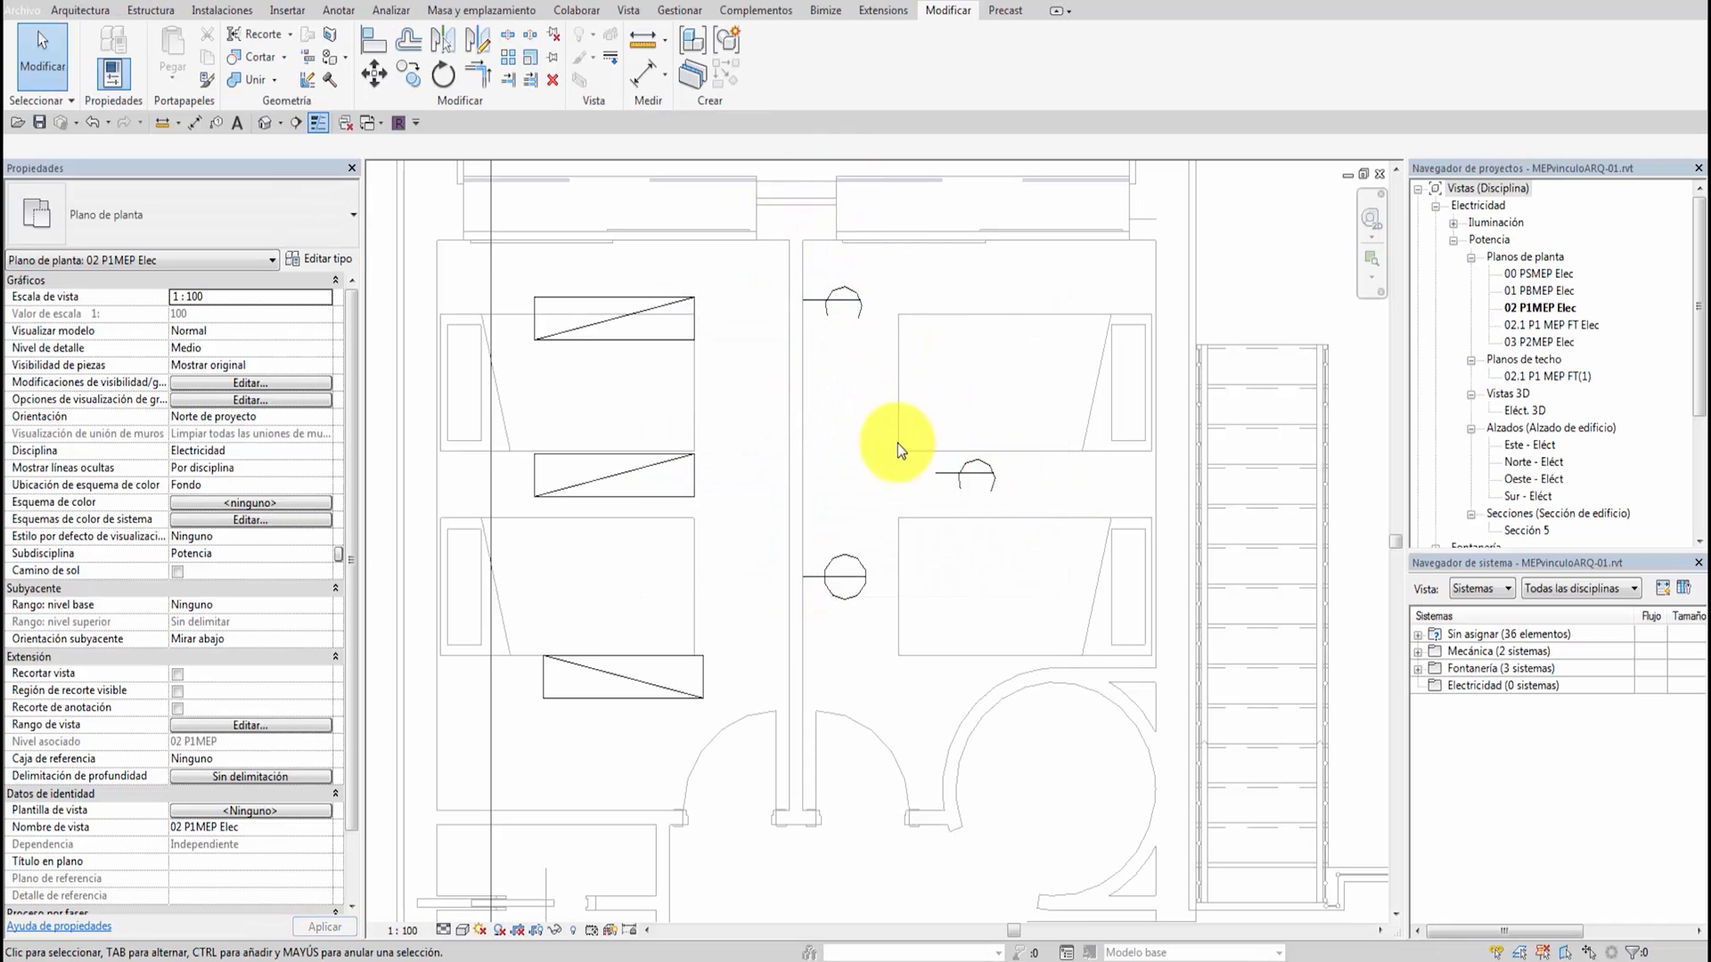
# Reopen the uppermost double outlet's family and check the detail-level visibility settings of its nested annotation
pyautogui.doubleClick(854, 299)
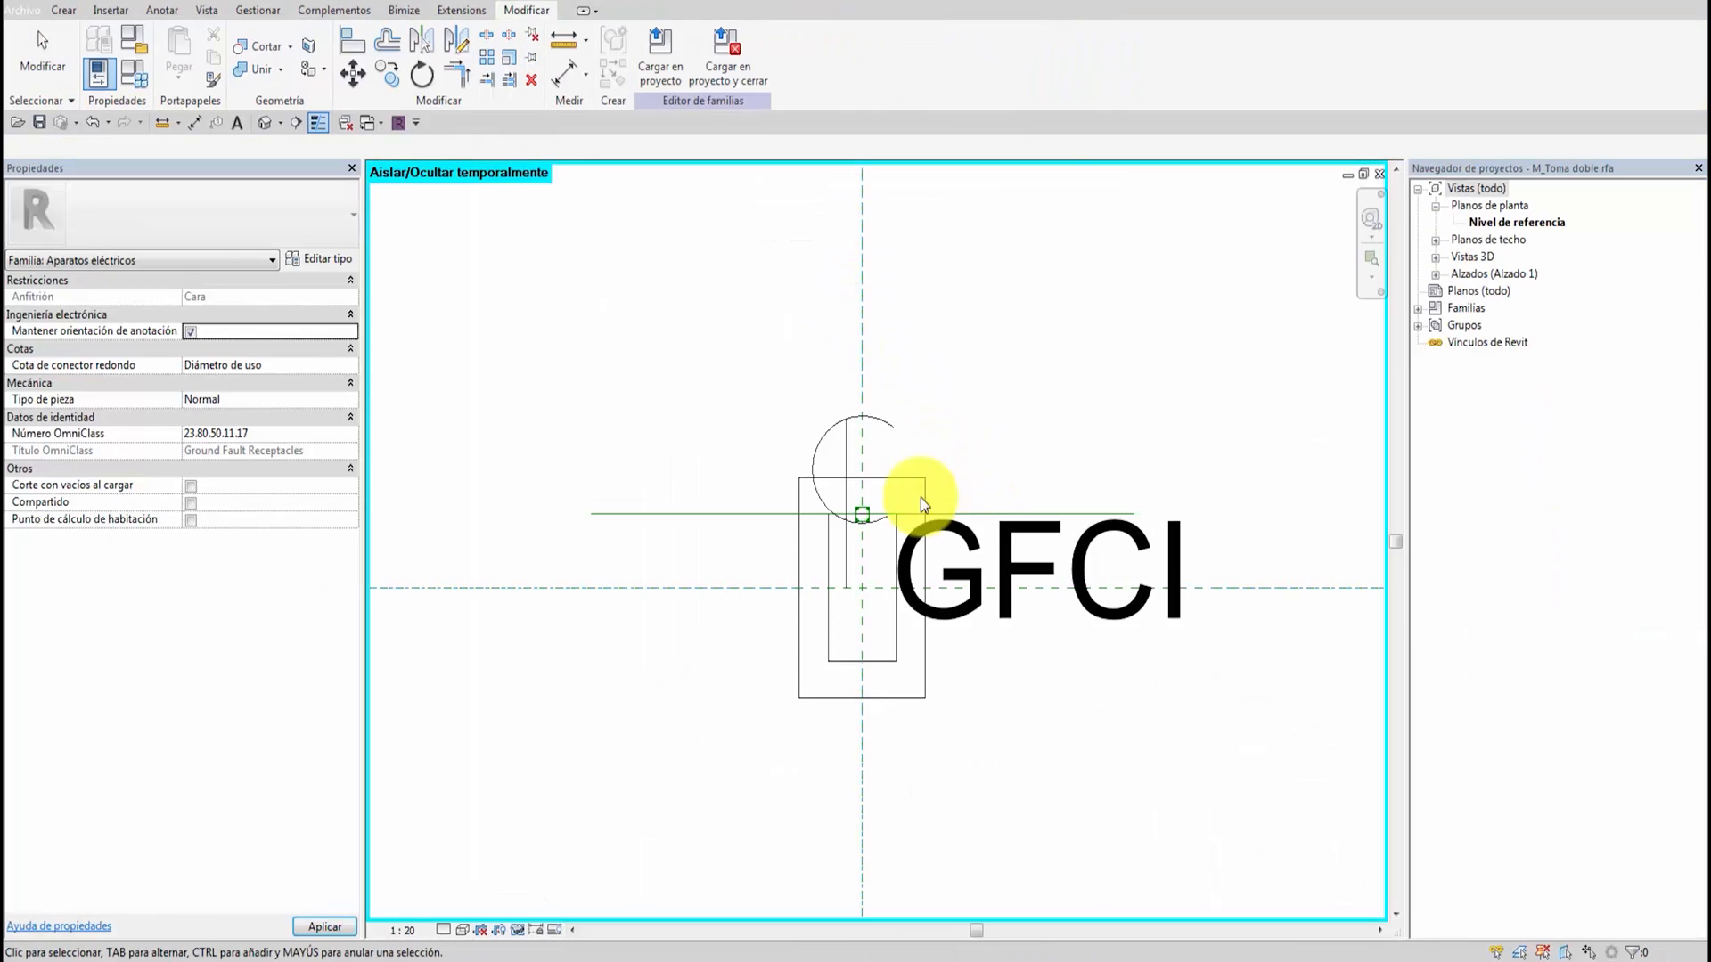
pyautogui.click(854, 442)
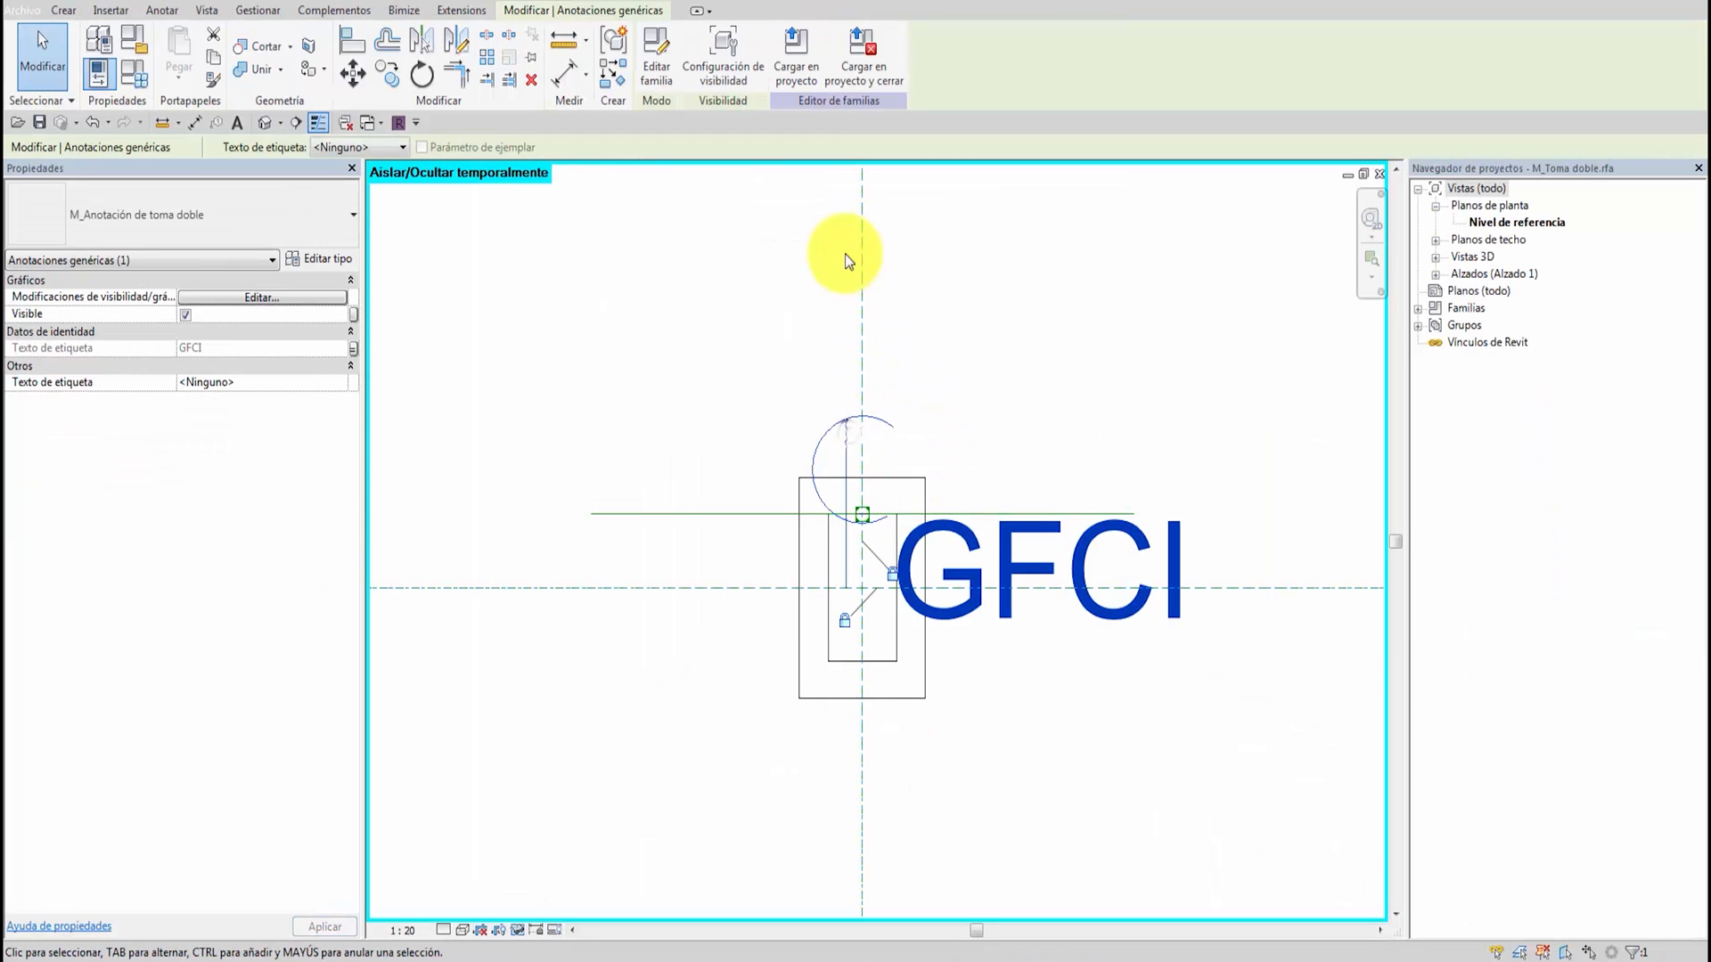
pyautogui.click(724, 70)
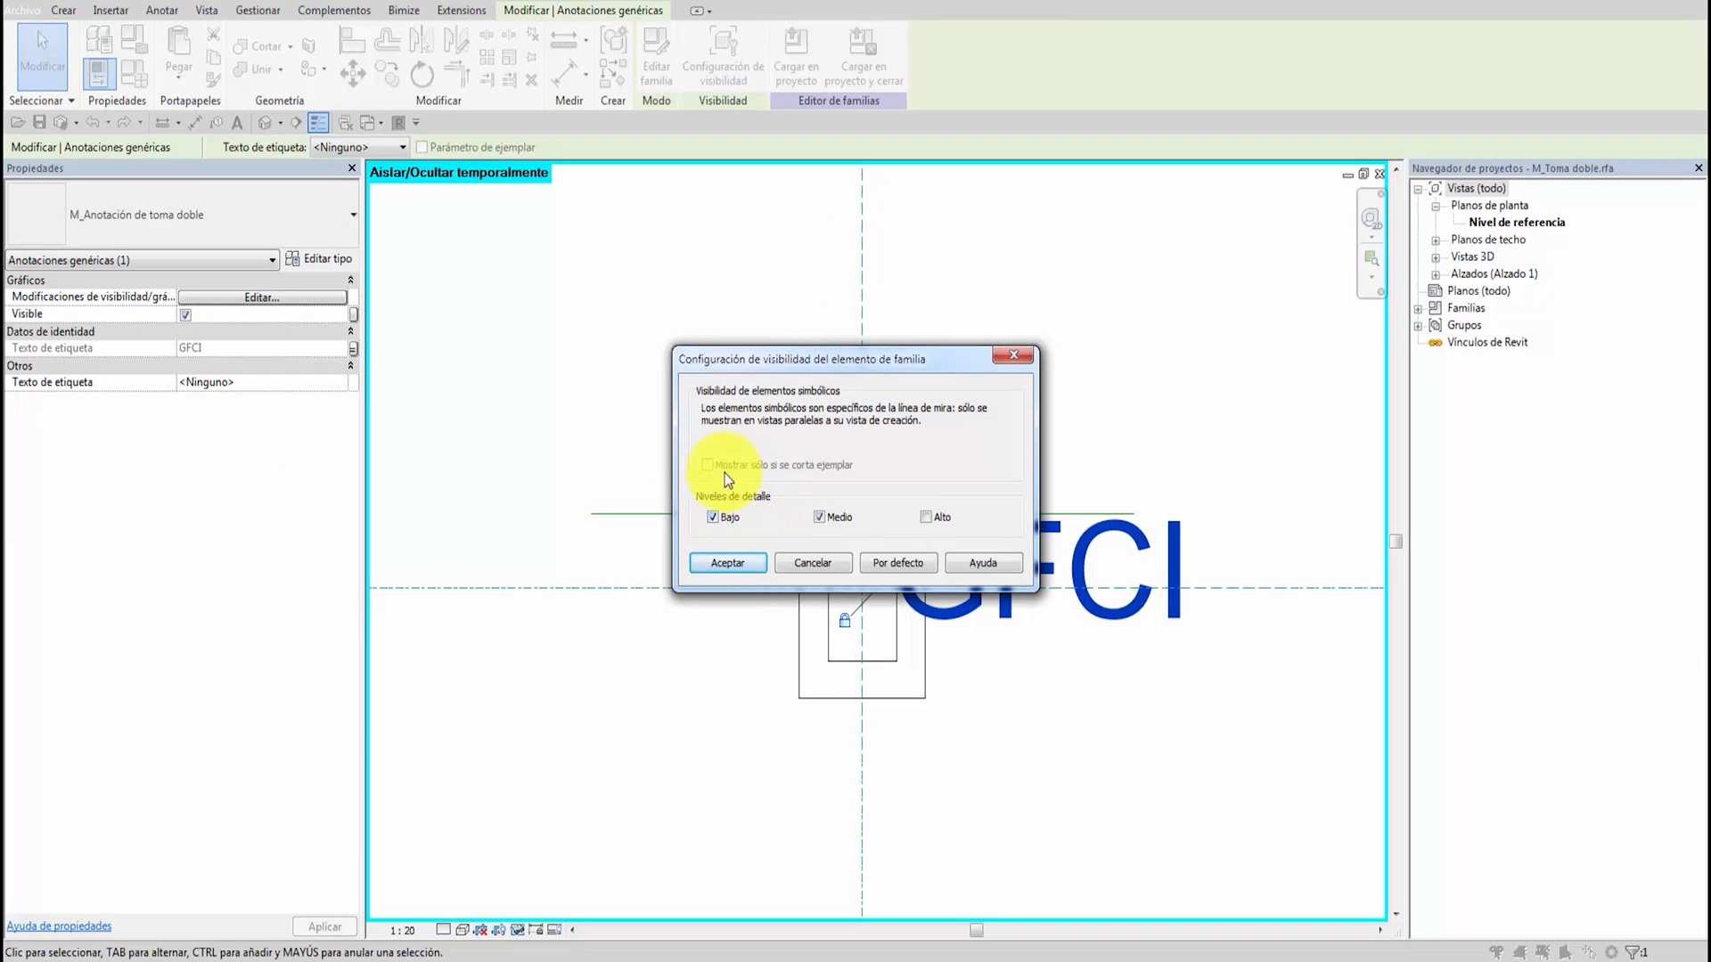
pyautogui.click(836, 569)
pyautogui.click(1131, 398)
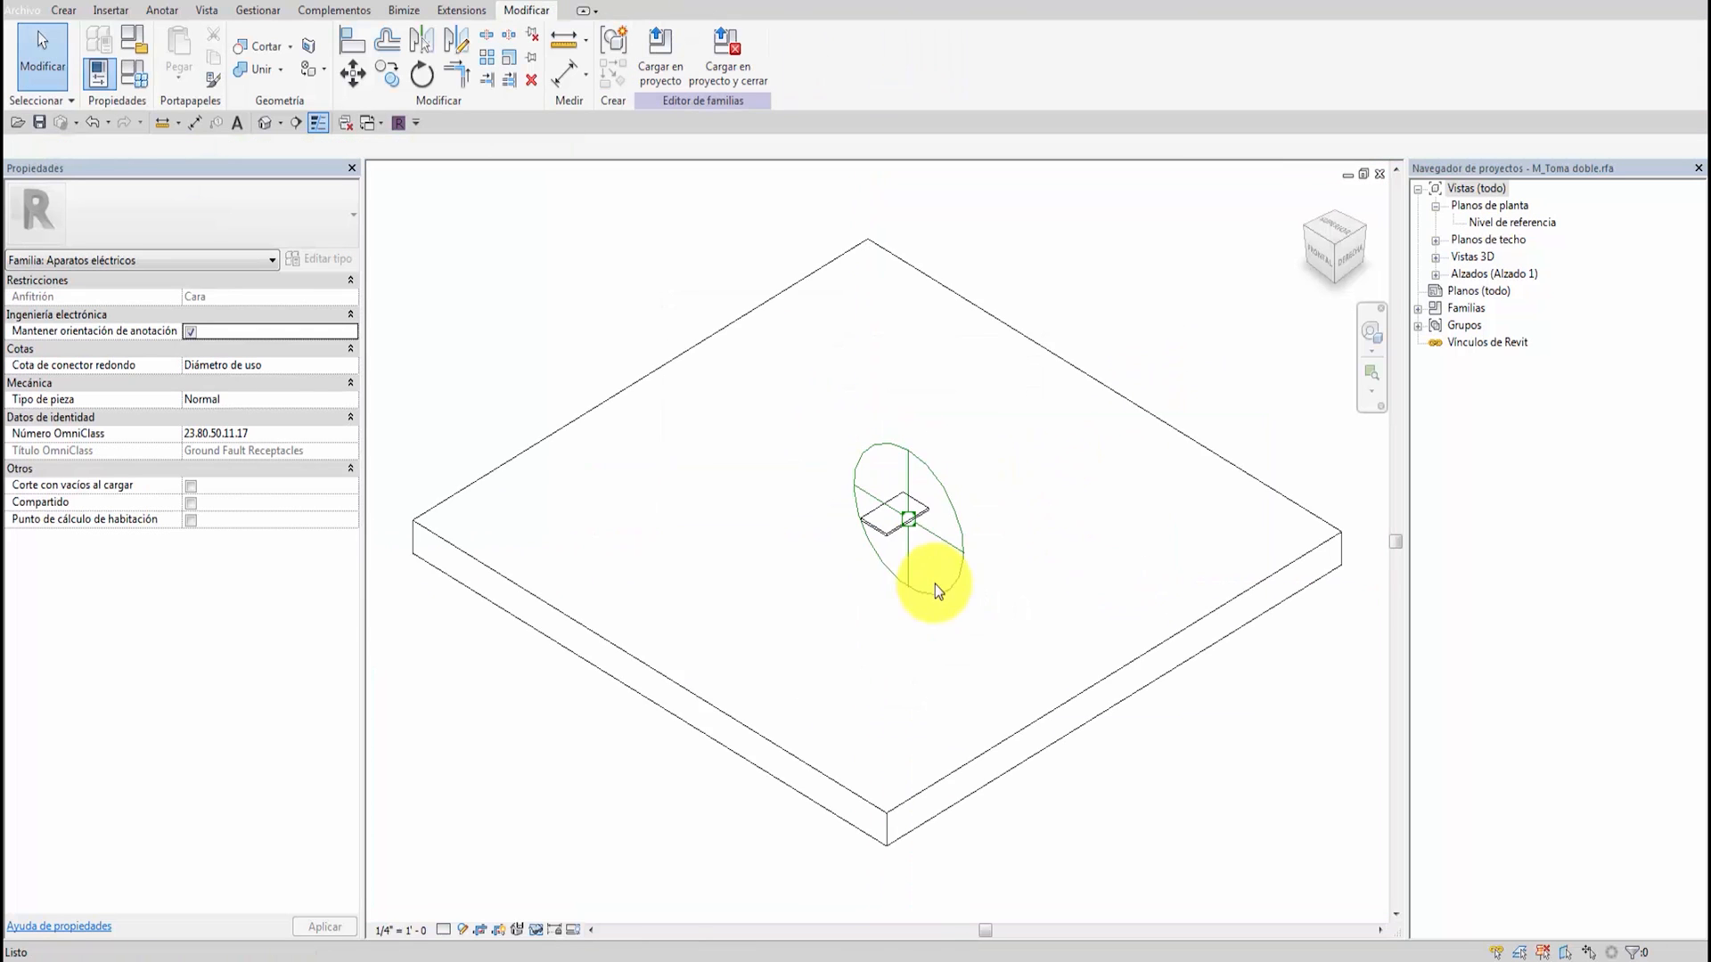
# Inspect the large host extrusion in the outlet family's 3D view and check the Anfitrión parameter in the family category settings
pyautogui.click(1041, 708)
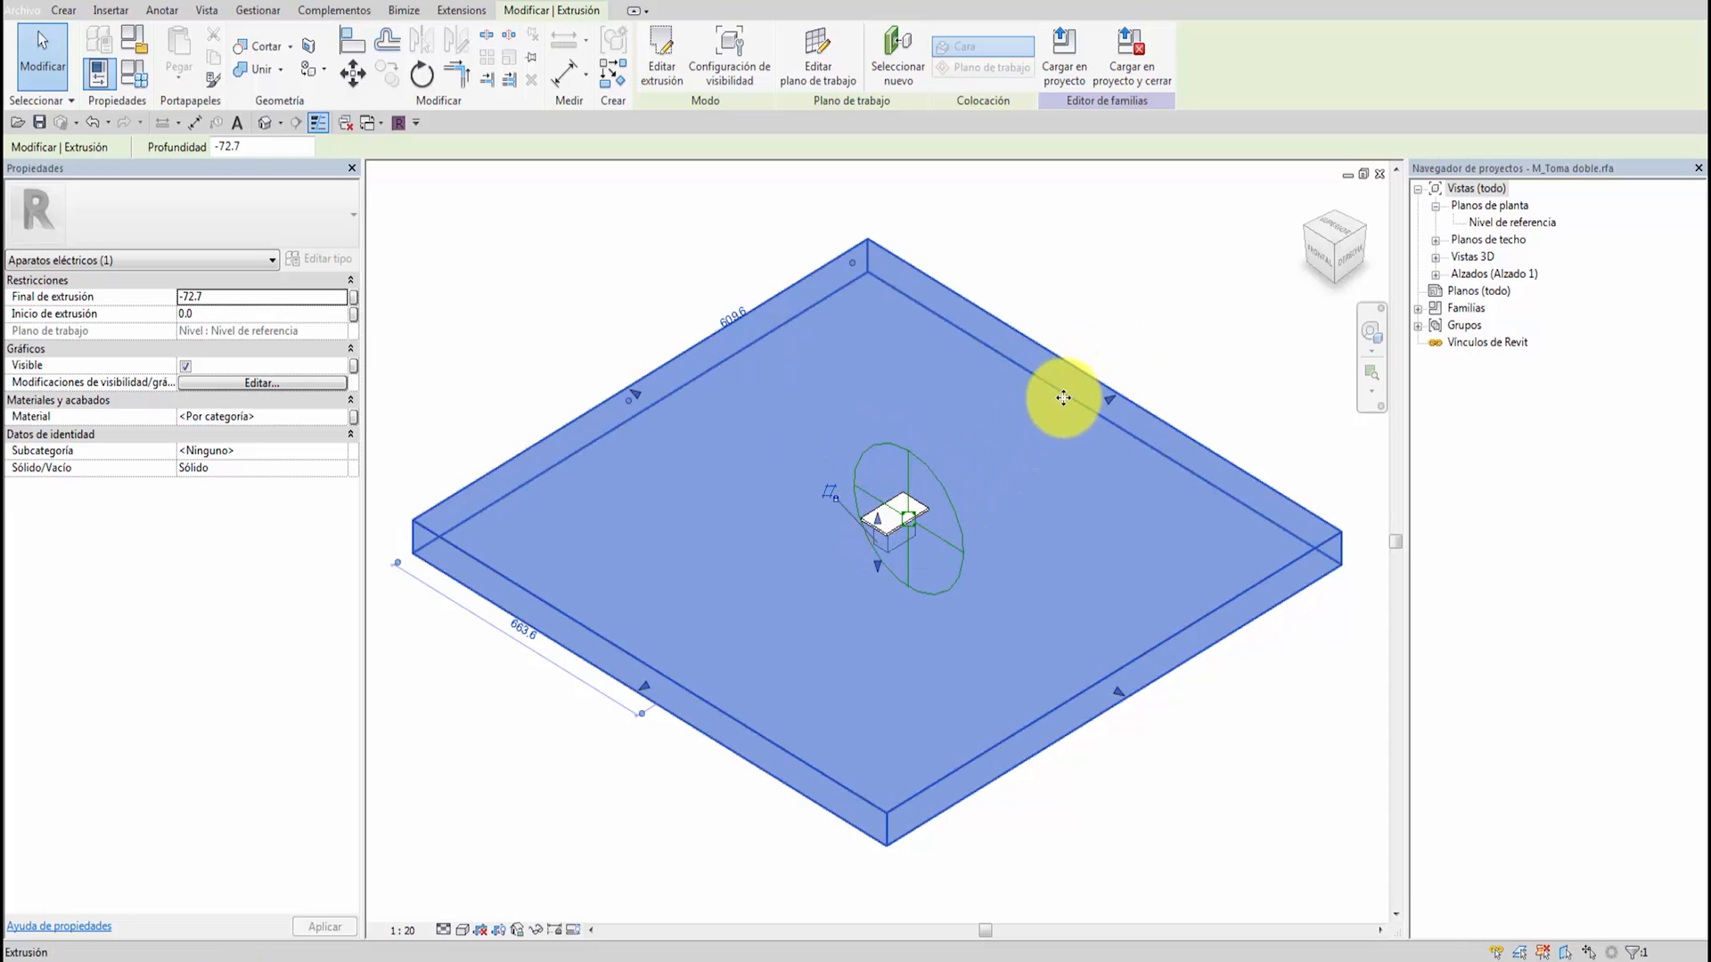
pyautogui.click(420, 365)
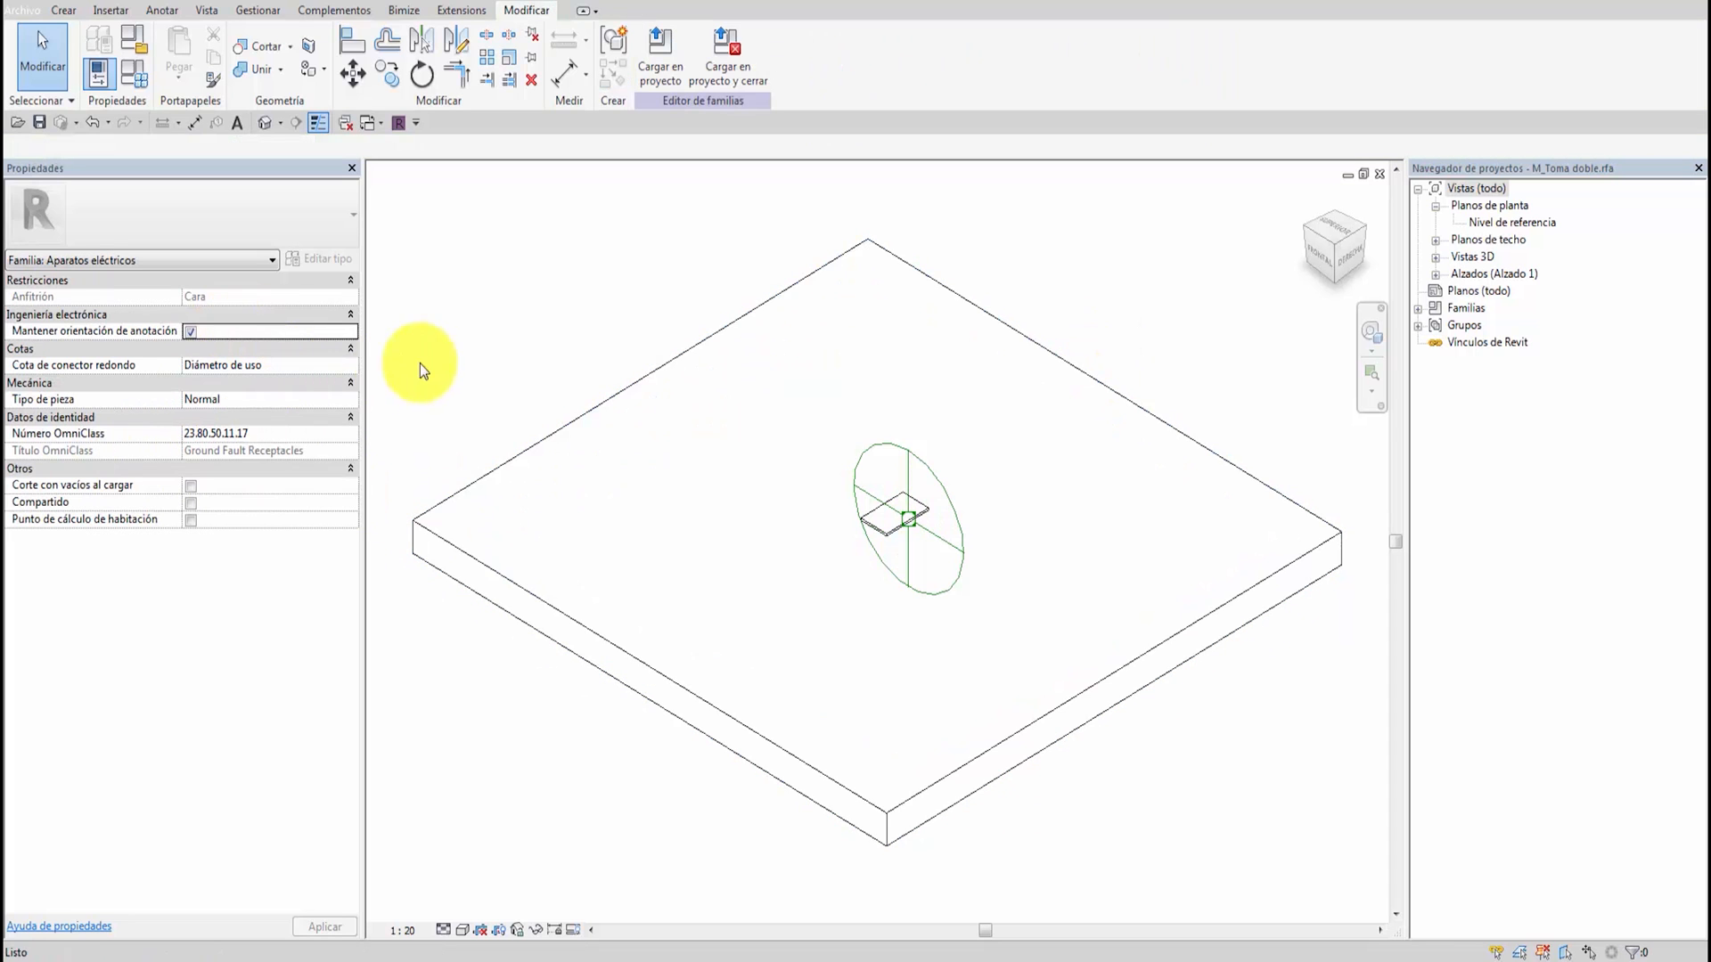
pyautogui.click(136, 45)
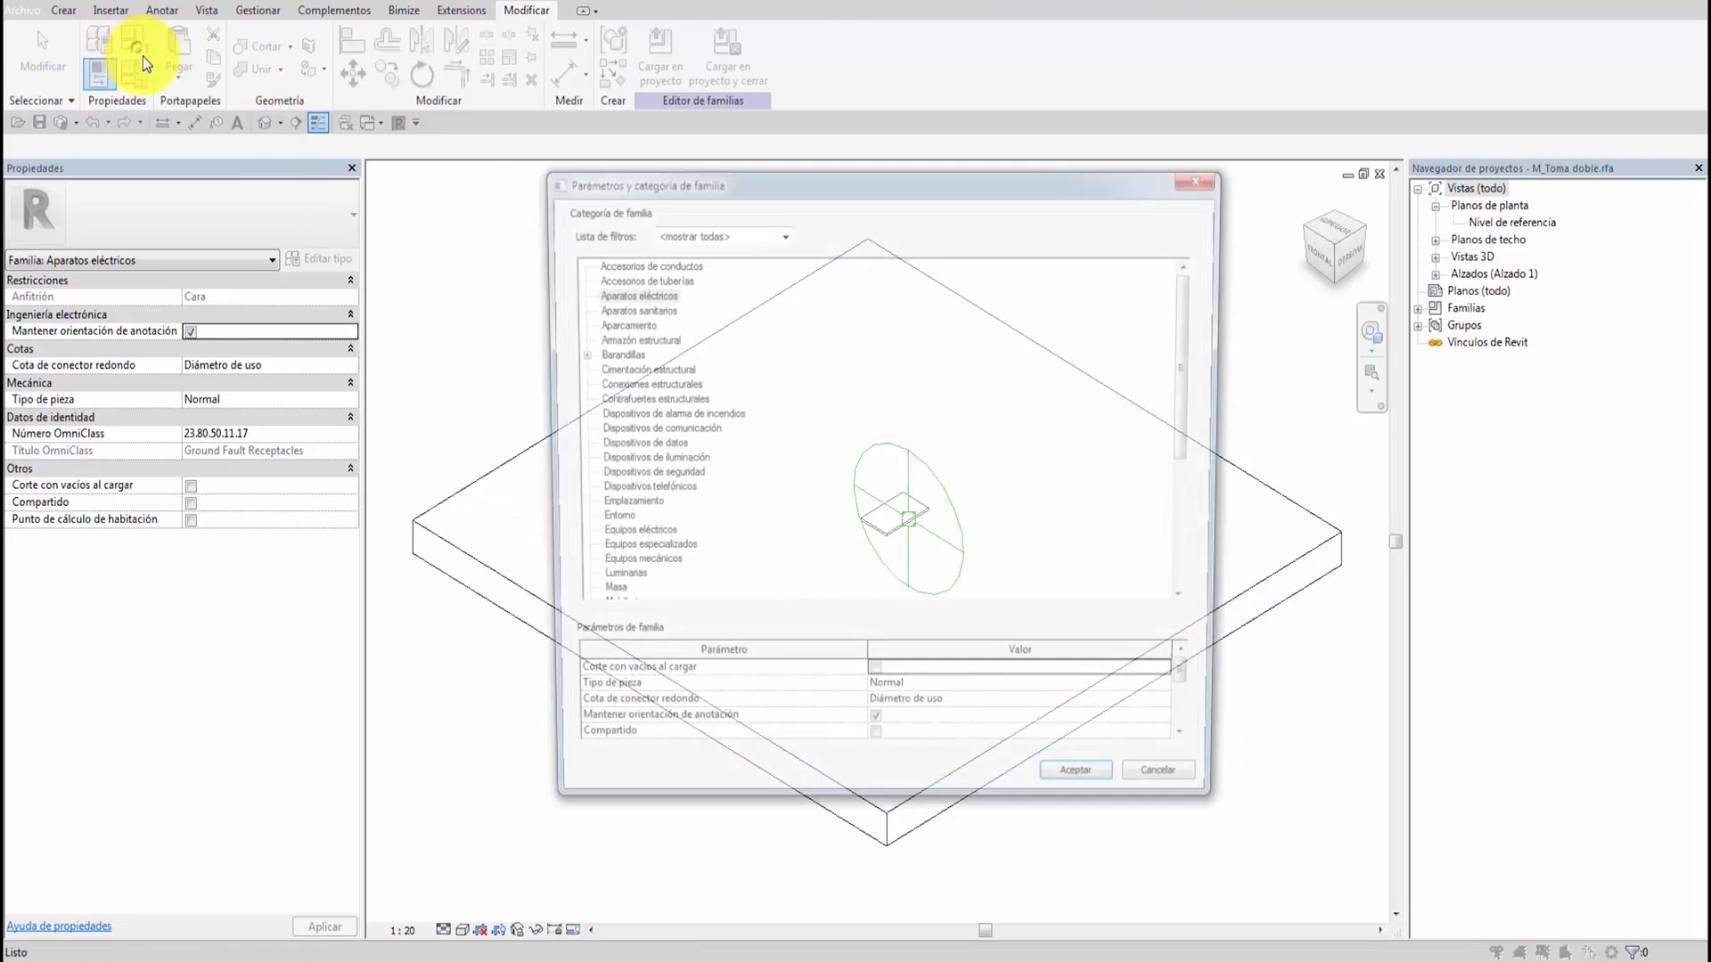
pyautogui.moveTo(1200, 686); pyautogui.dragTo(1202, 731)
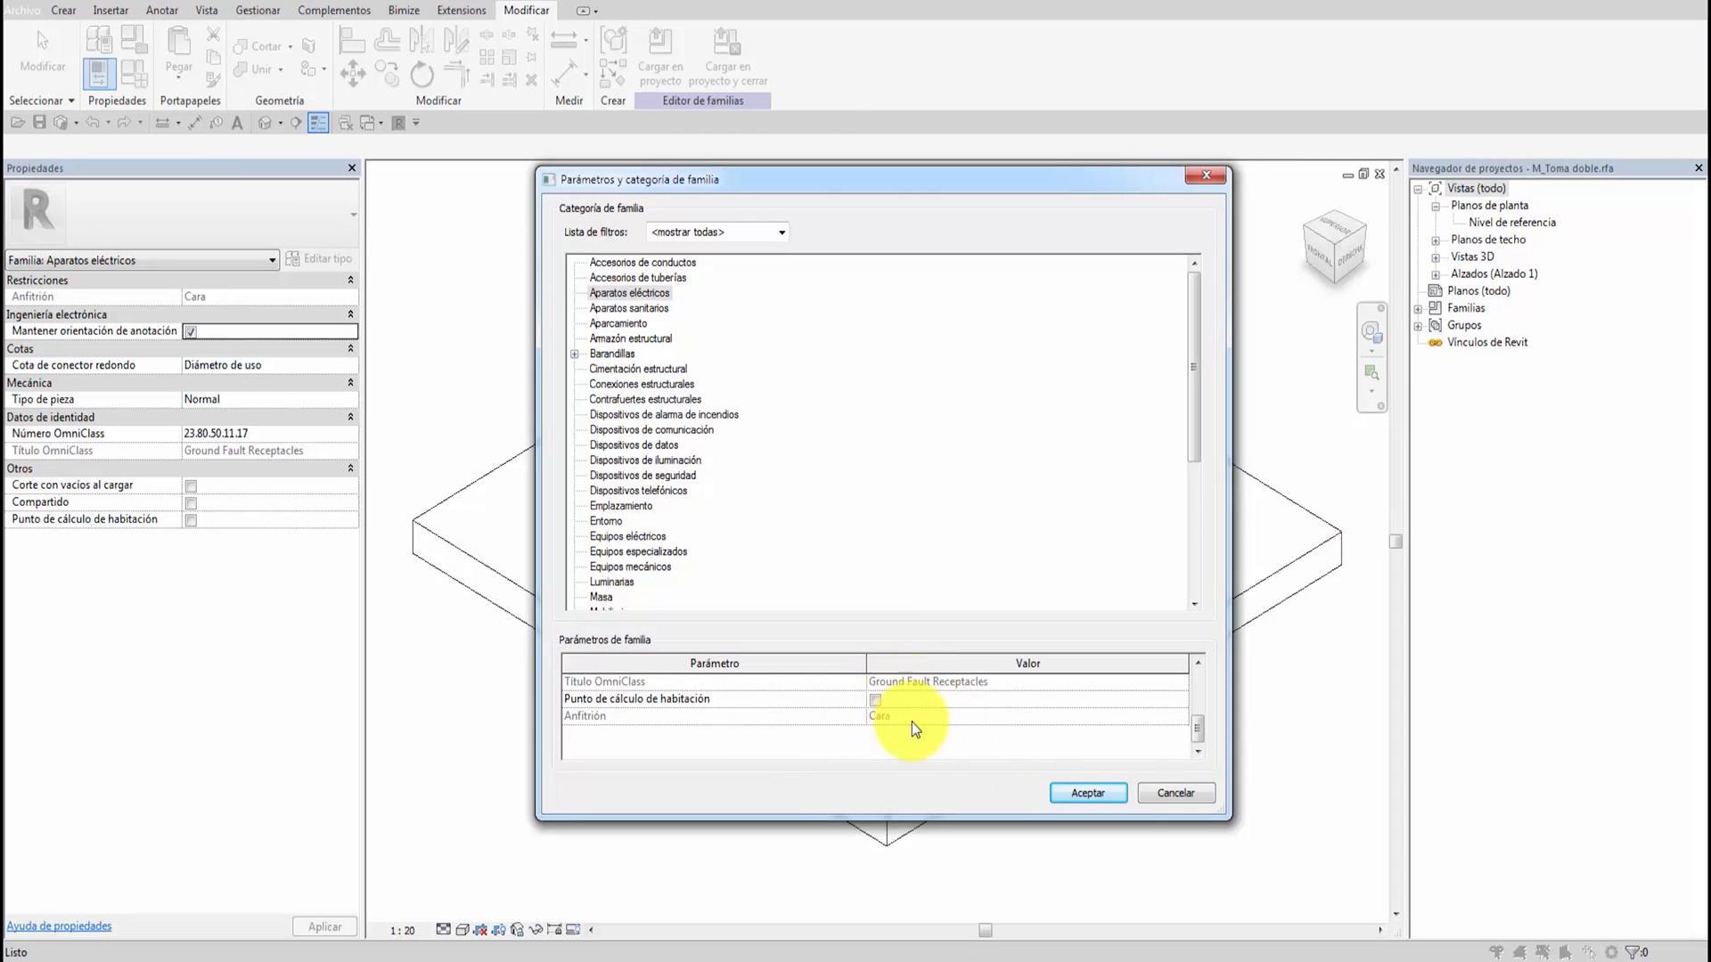
pyautogui.click(1174, 792)
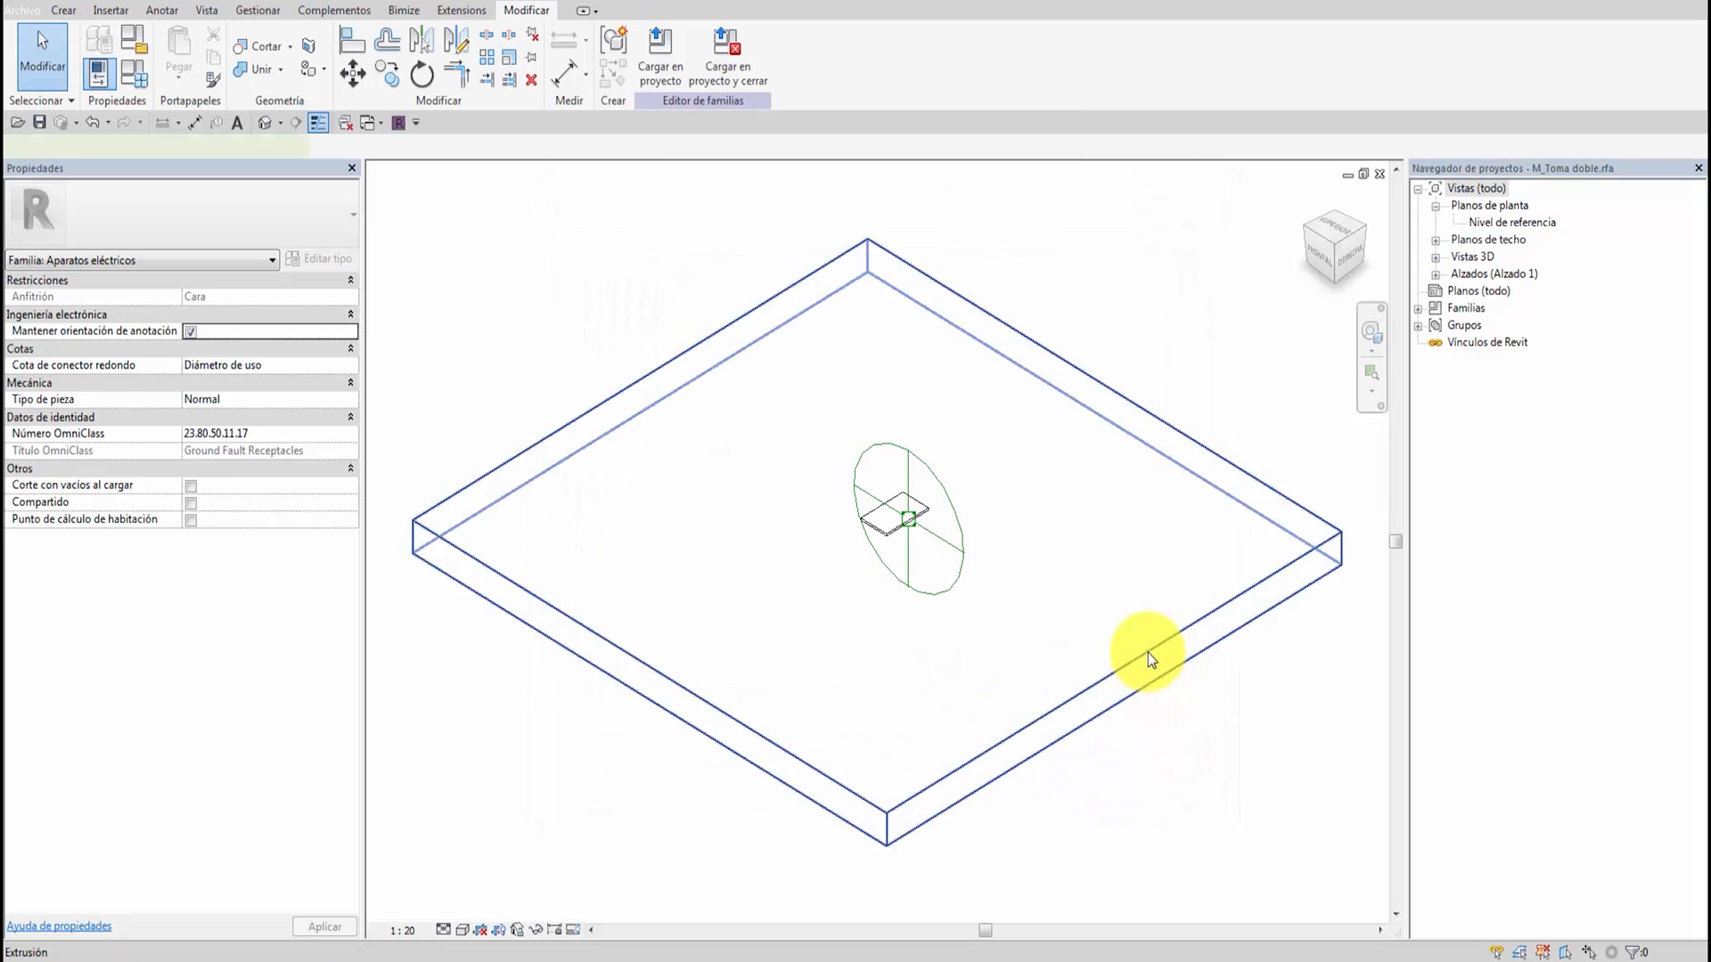
# Temporarily hide the host extrusion in the 3D view and examine the outlet's geometry and connector up close
pyautogui.click(1146, 653)
pyautogui.press('h')
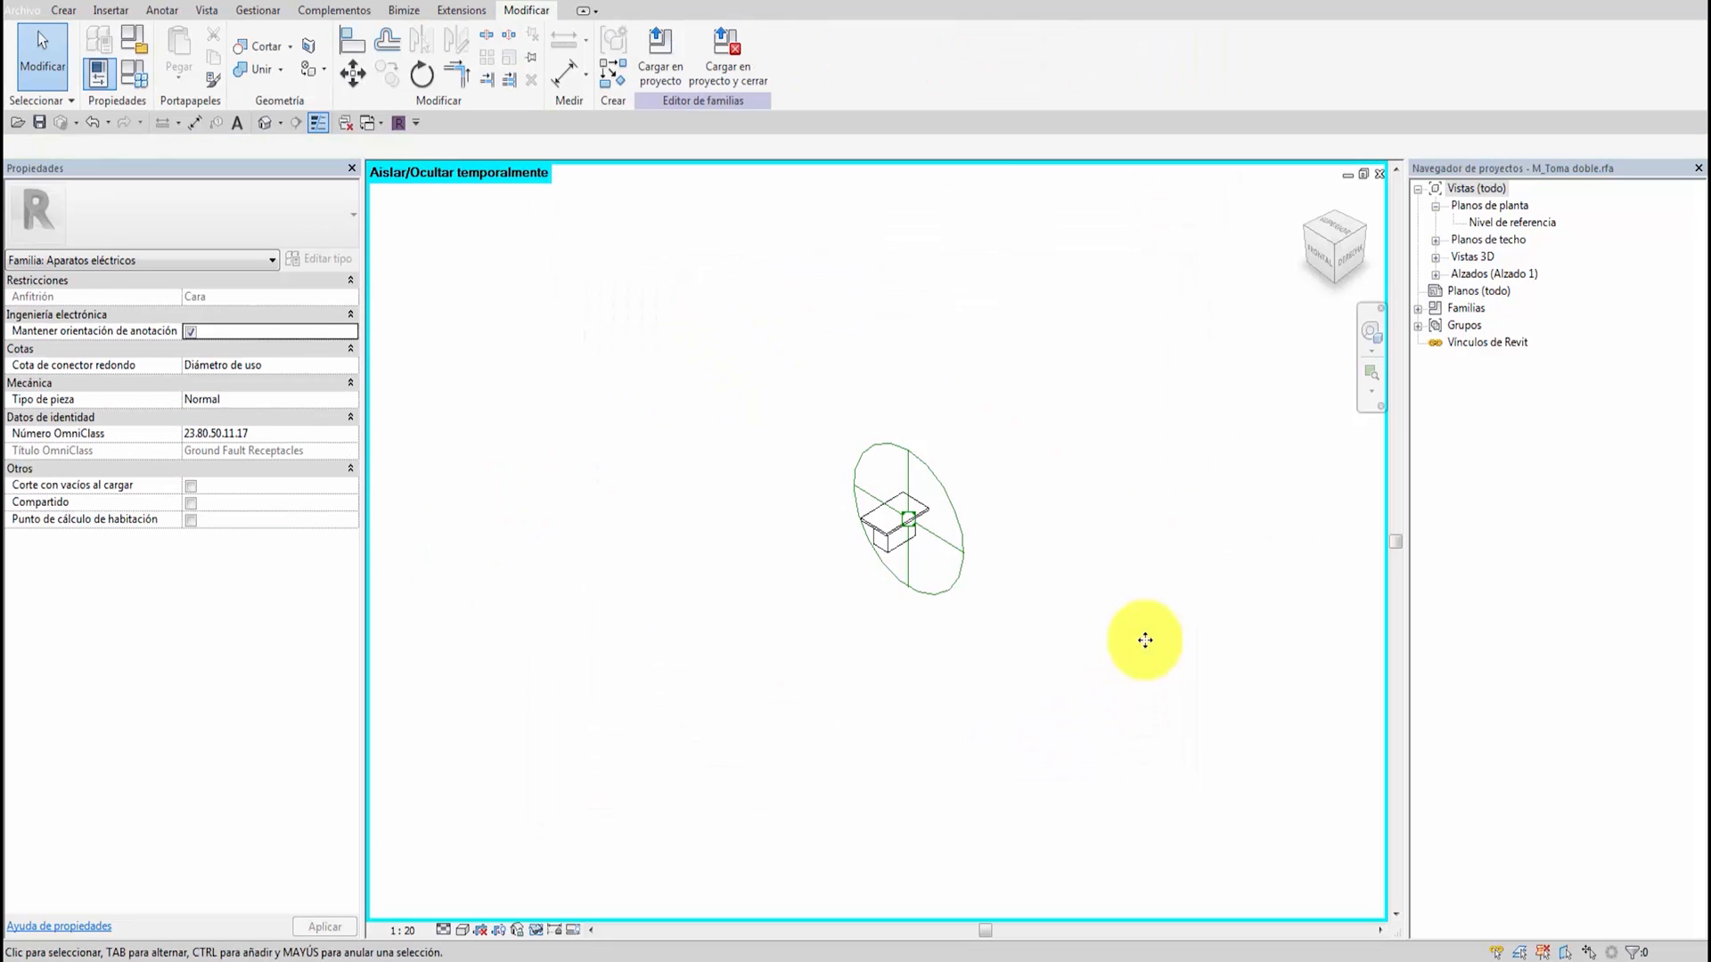
pyautogui.scroll(4, 863, 484)
pyautogui.keyDown('shift'); pyautogui.moveTo(994, 698); pyautogui.dragTo(1039, 725, button='middle'); pyautogui.keyUp('shift')
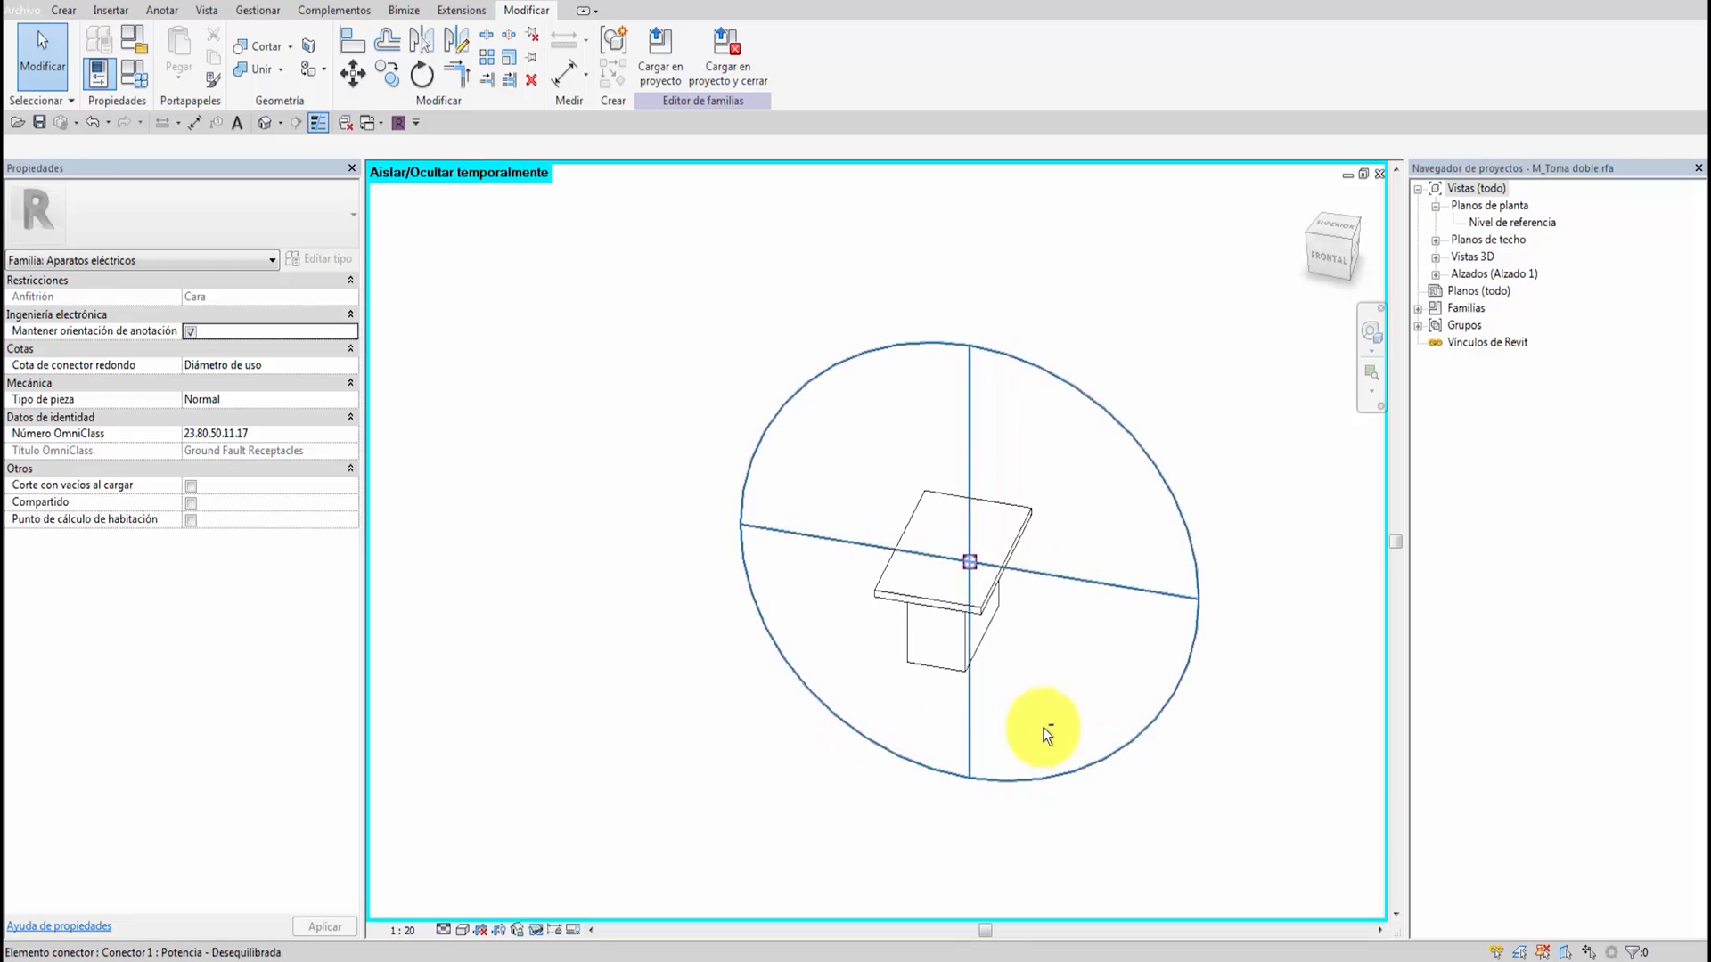
pyautogui.click(463, 930)
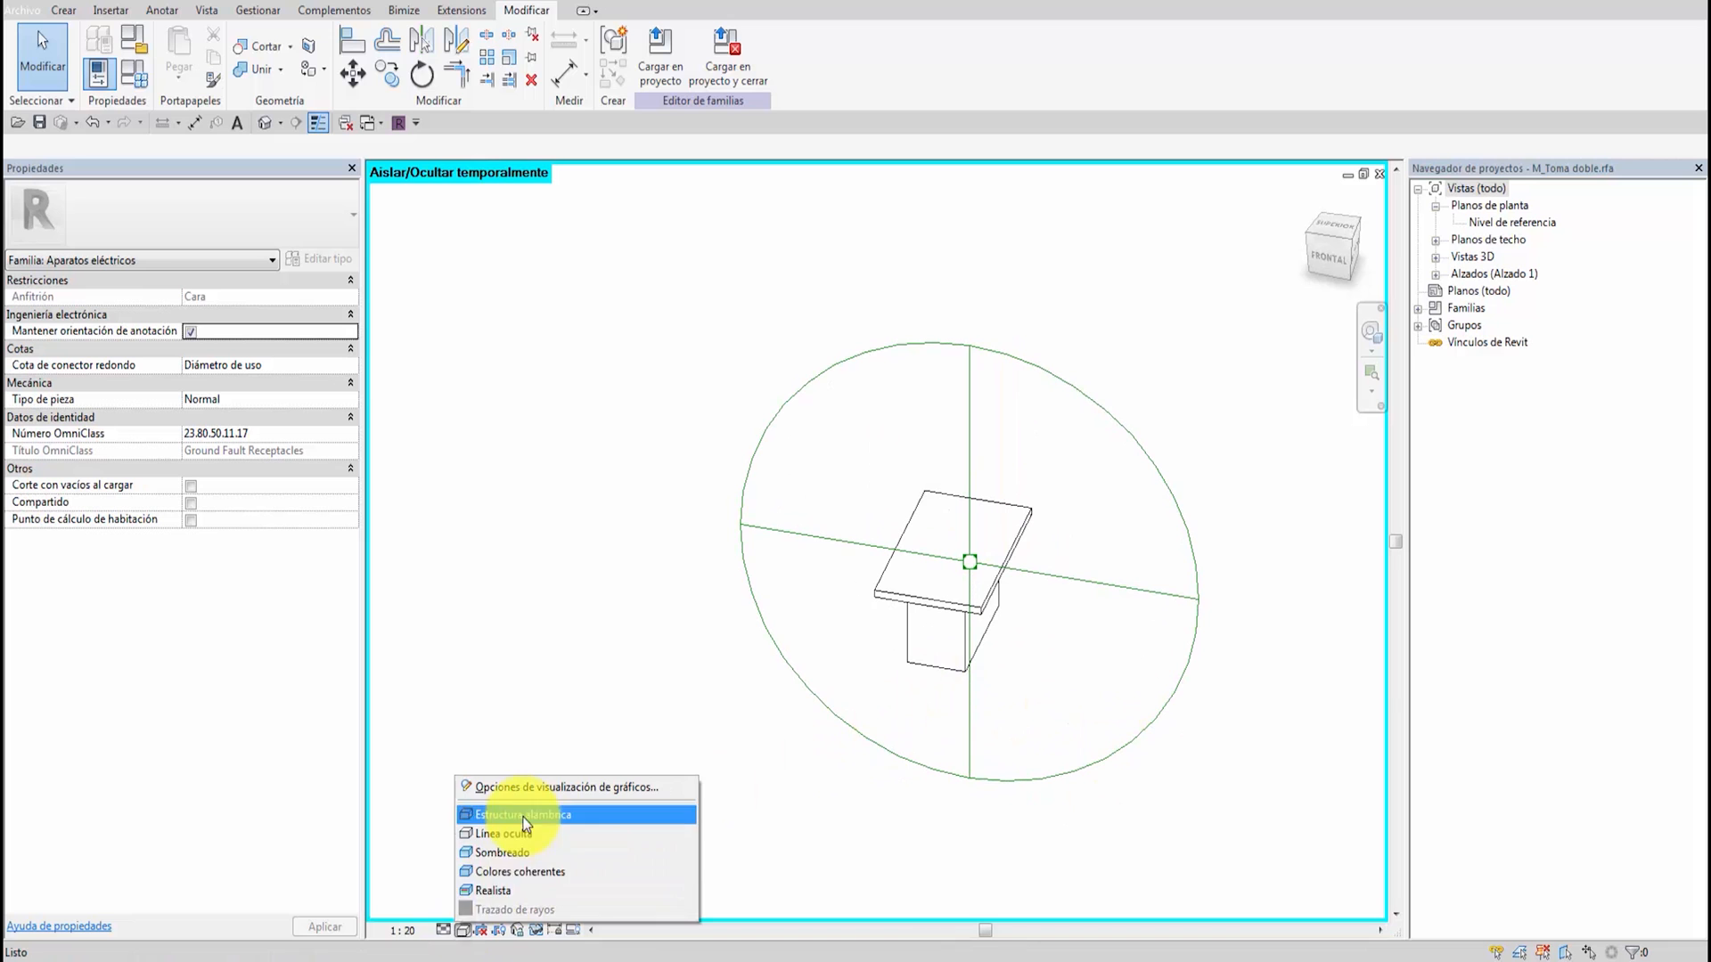
pyautogui.click(444, 929)
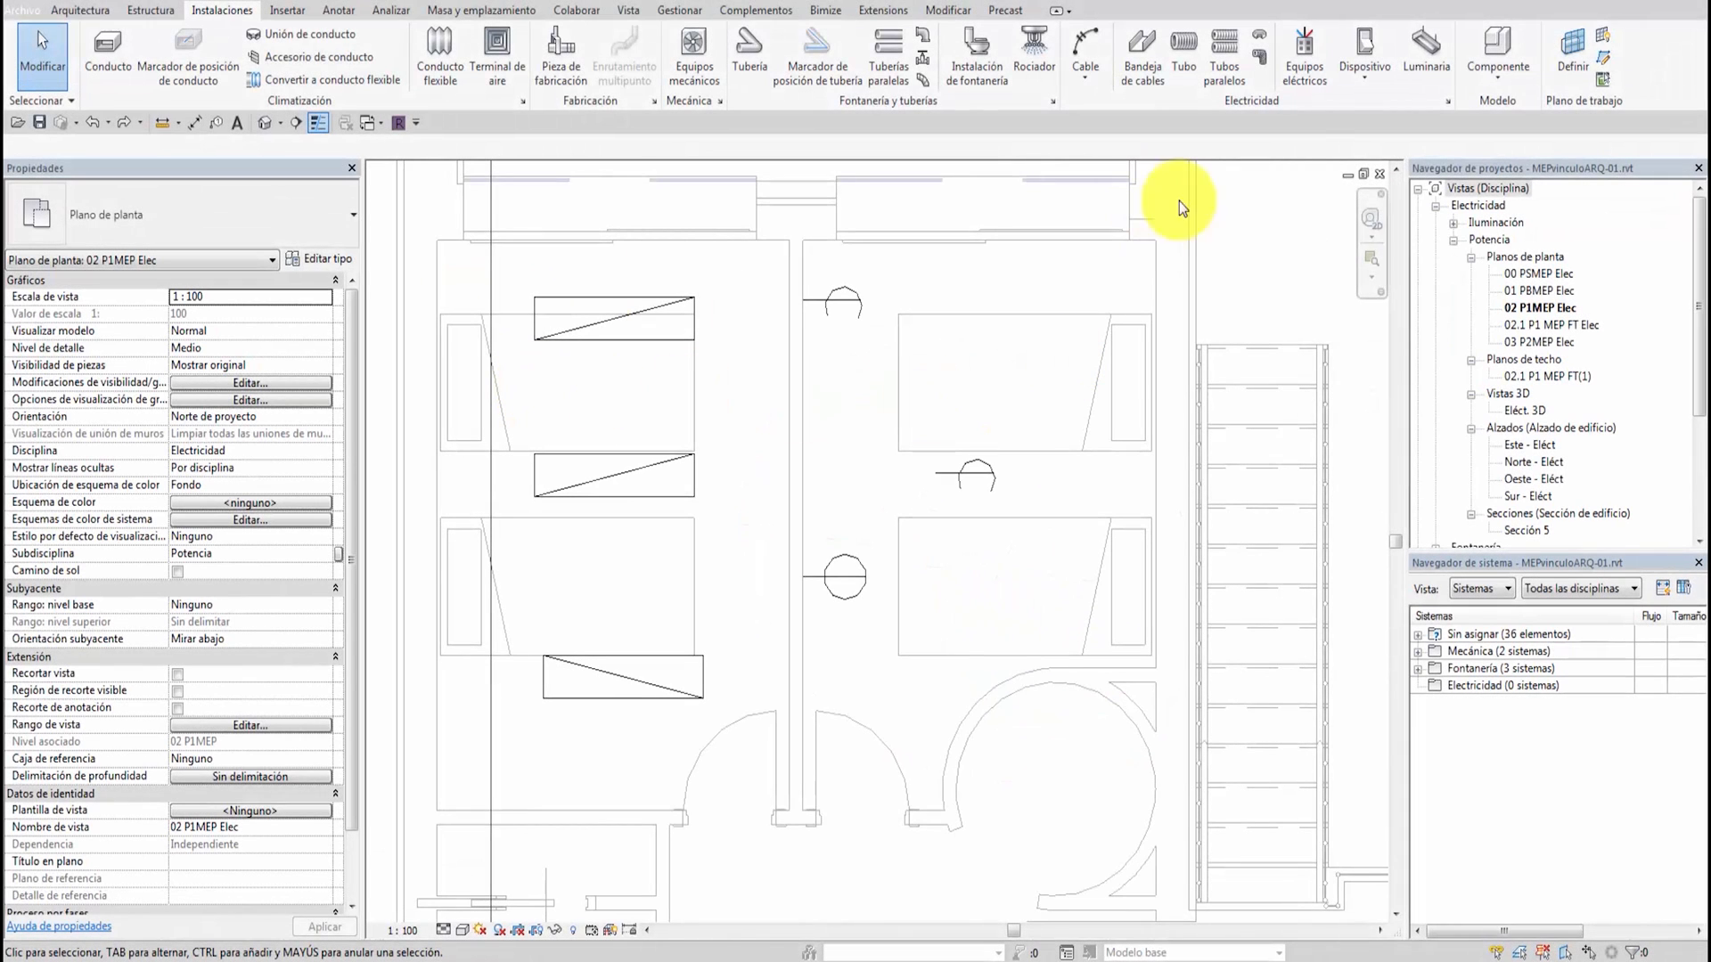
# Place a Tridireccional M_Interruptores de iluminación switch on the partition wall's vertical face, just below the lowest outlet in the right-hand bedroom
pyautogui.click(1368, 82)
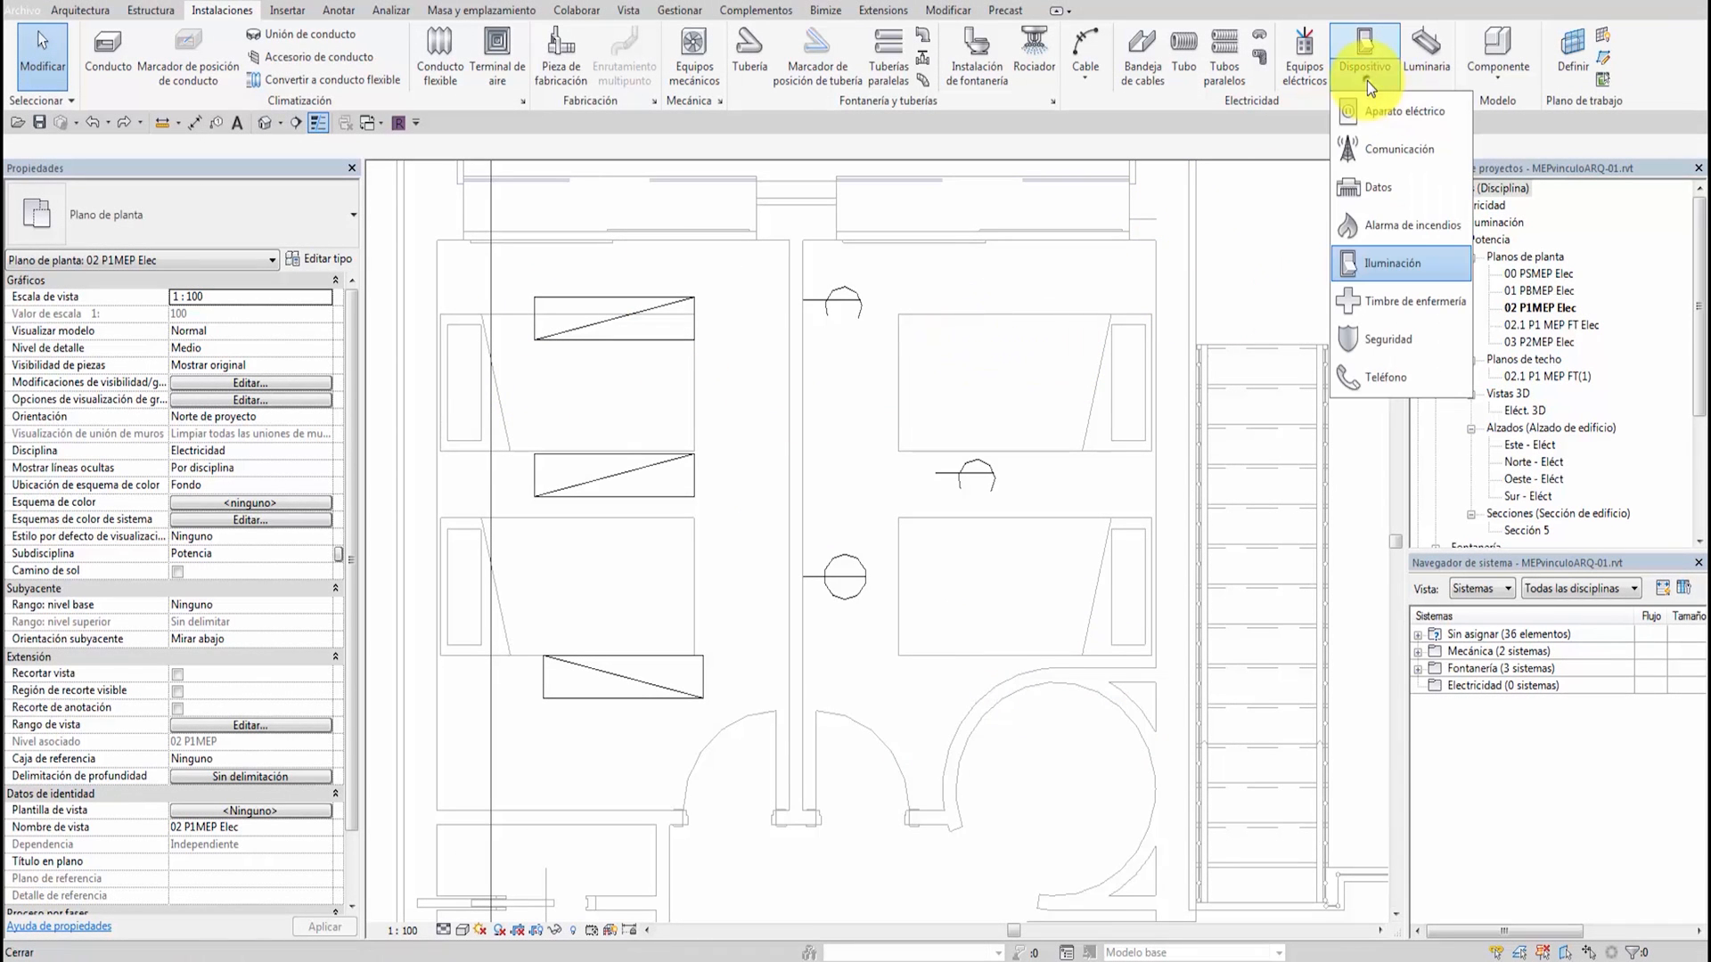
pyautogui.click(1396, 266)
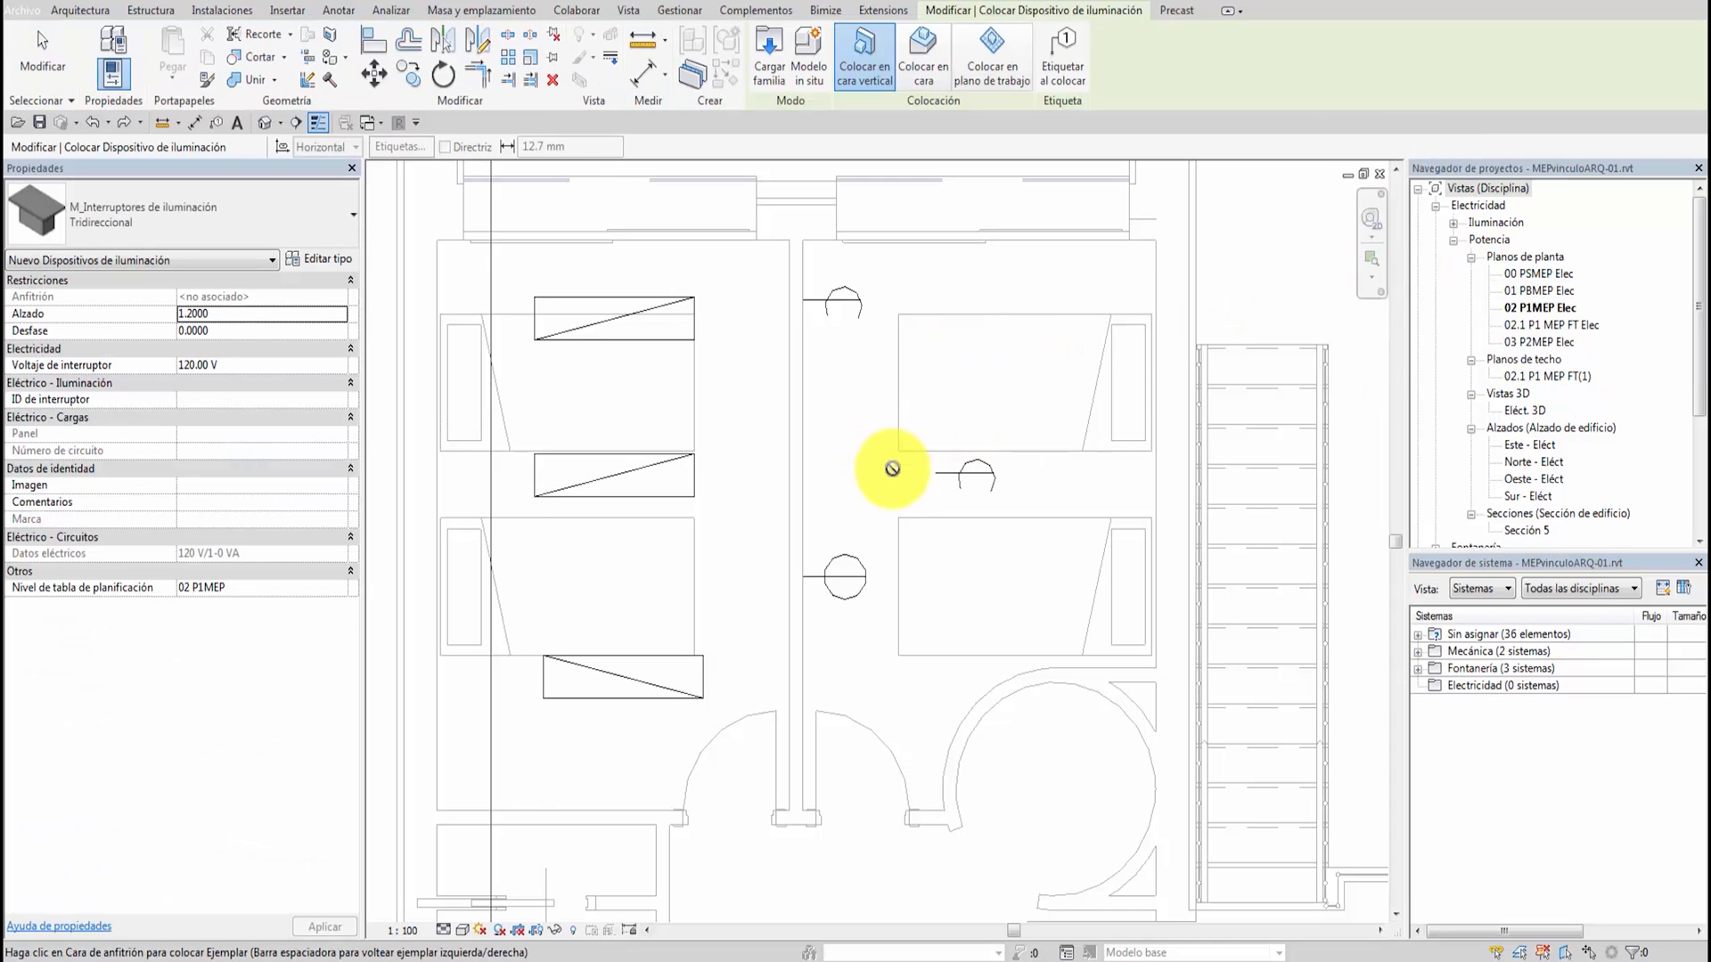
pyautogui.click(198, 207)
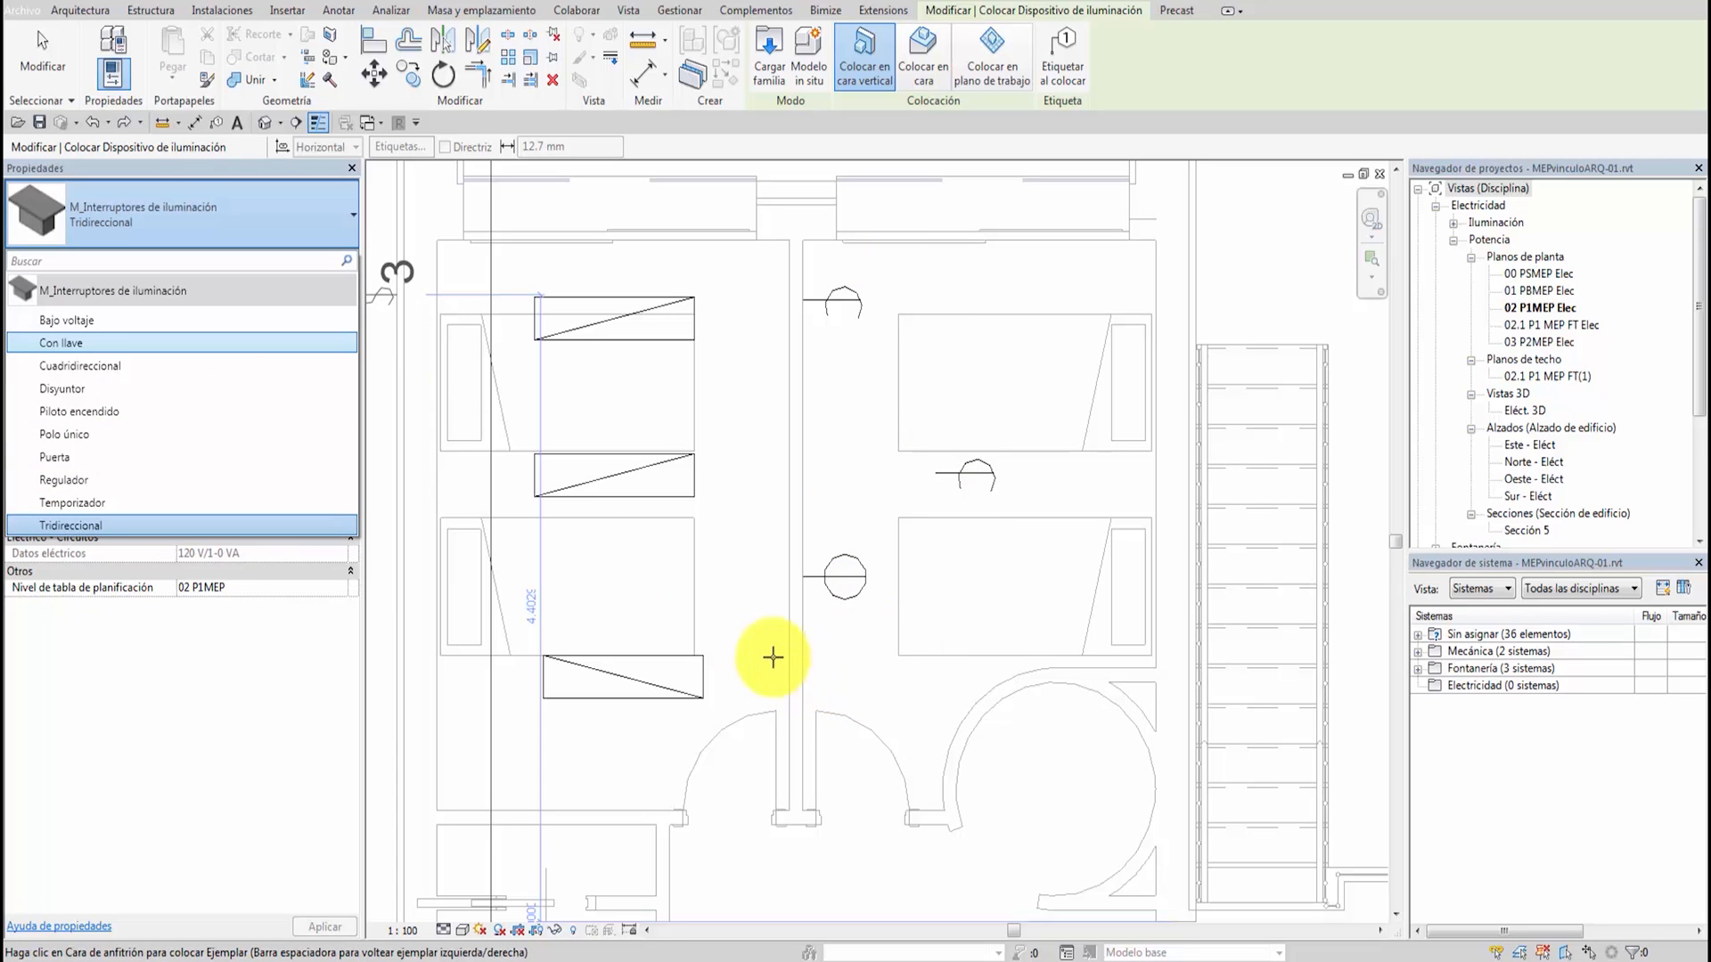
pyautogui.click(838, 657)
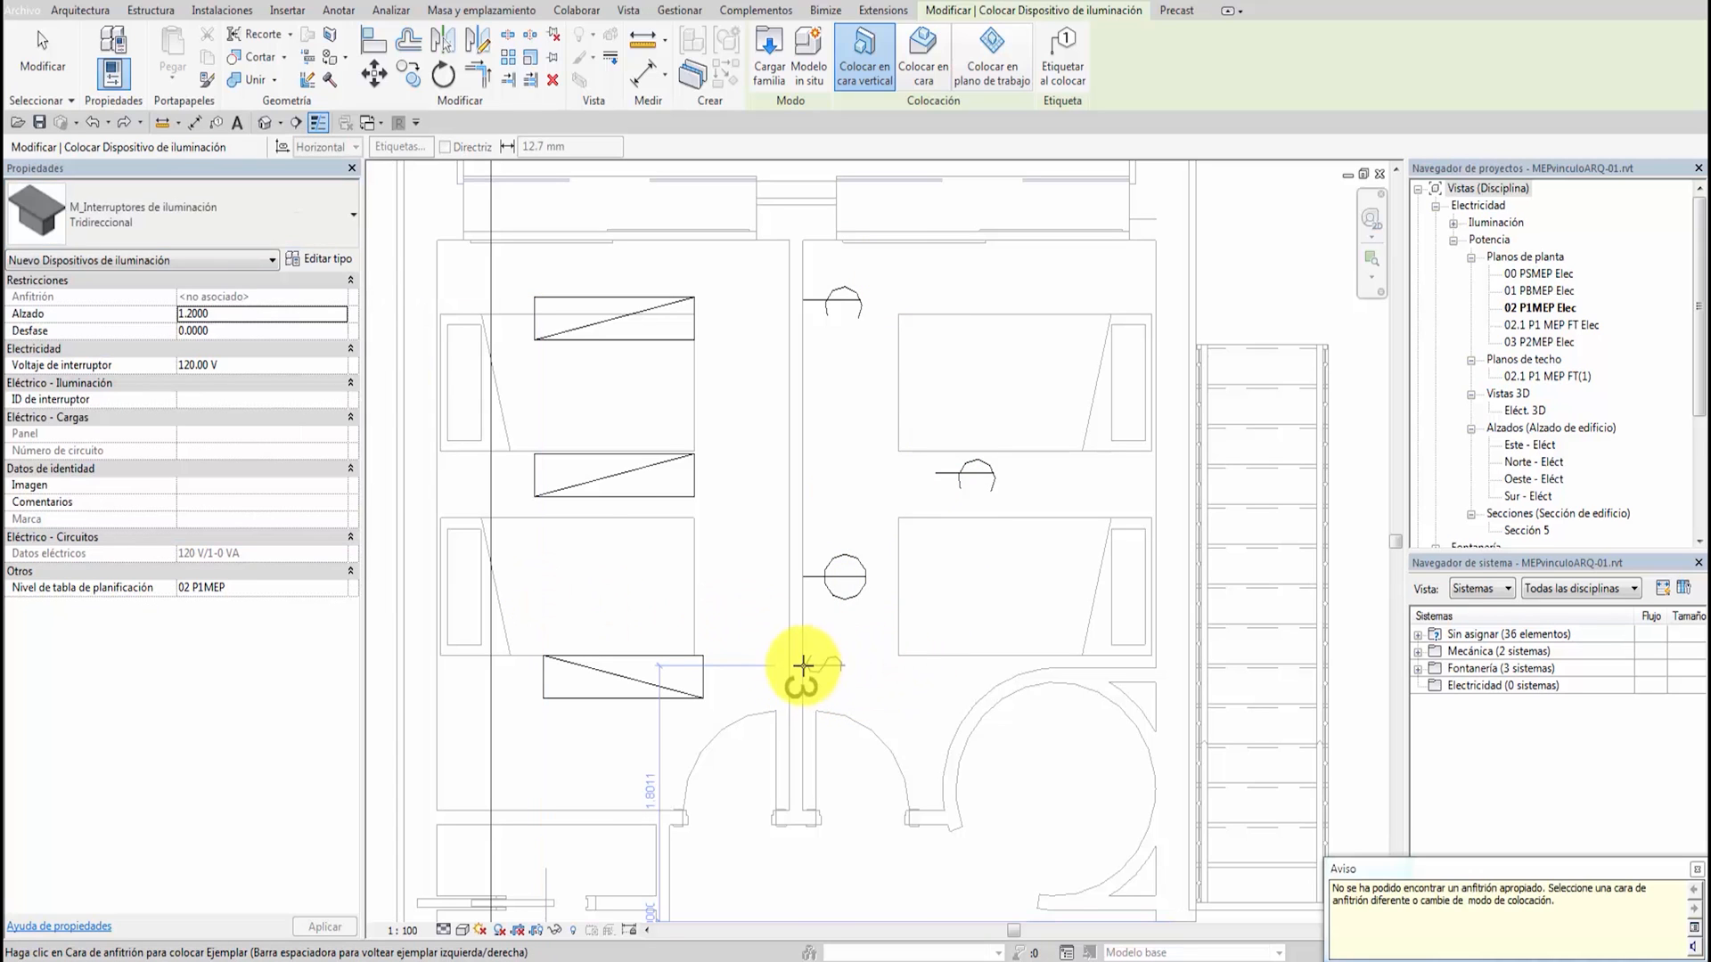
pyautogui.click(1696, 874)
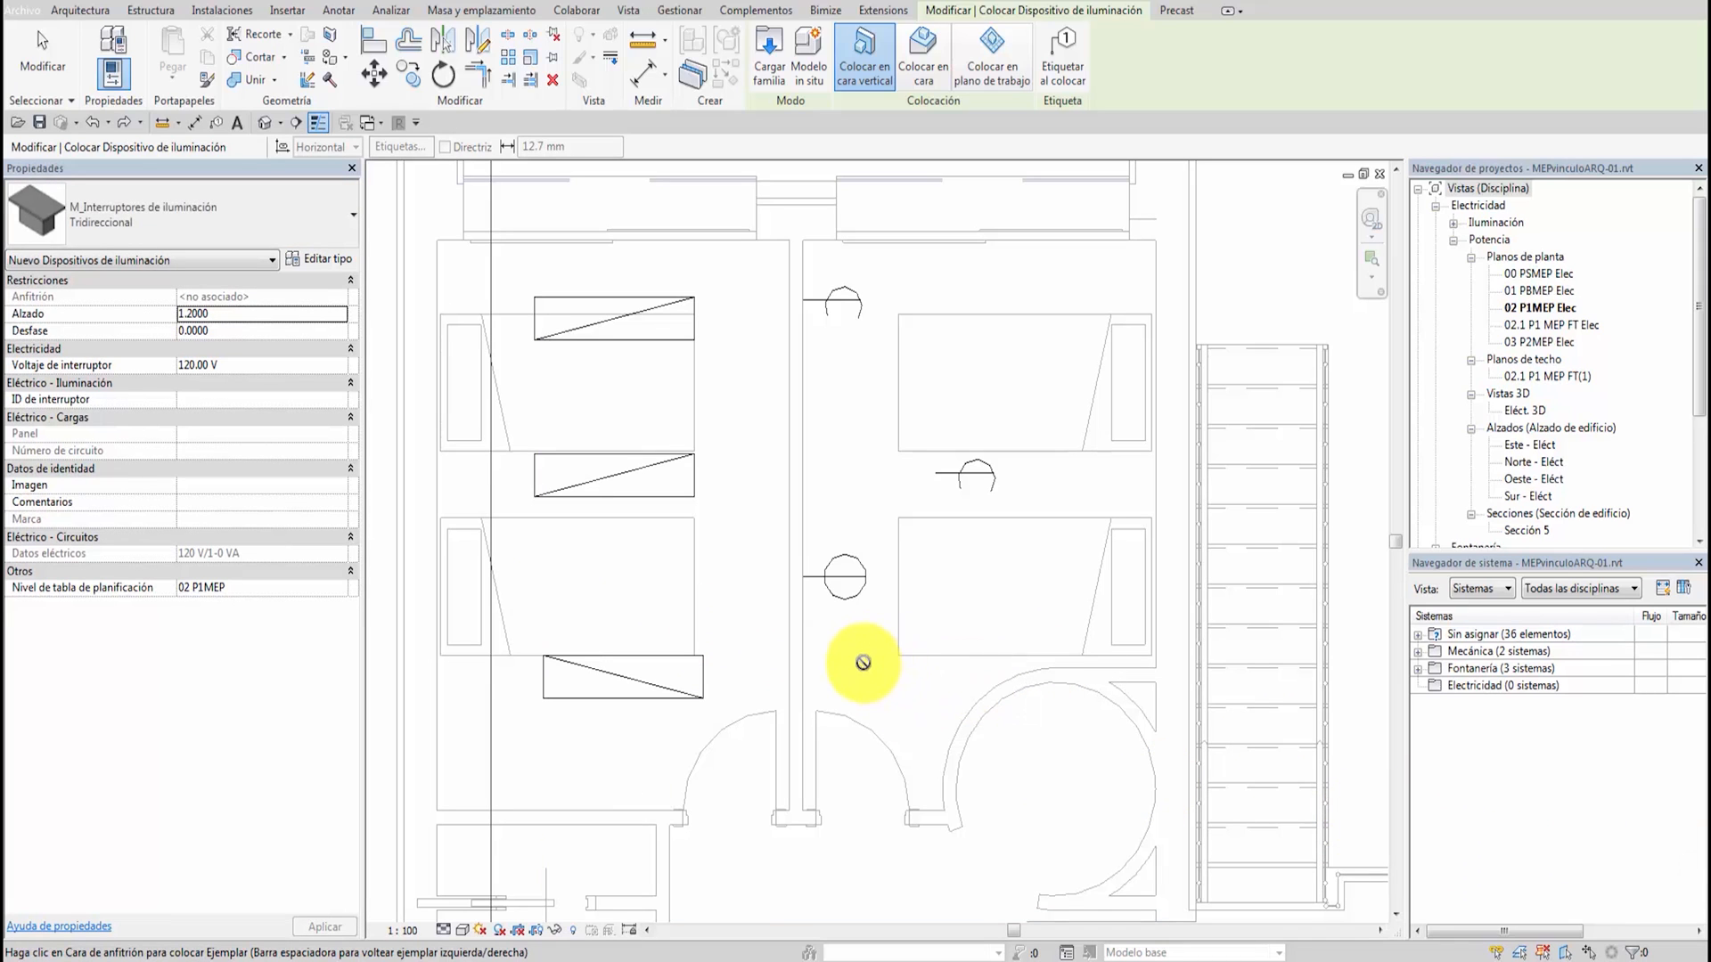
pyautogui.click(803, 668)
pyautogui.press('Escape')
pyautogui.press('Escape')
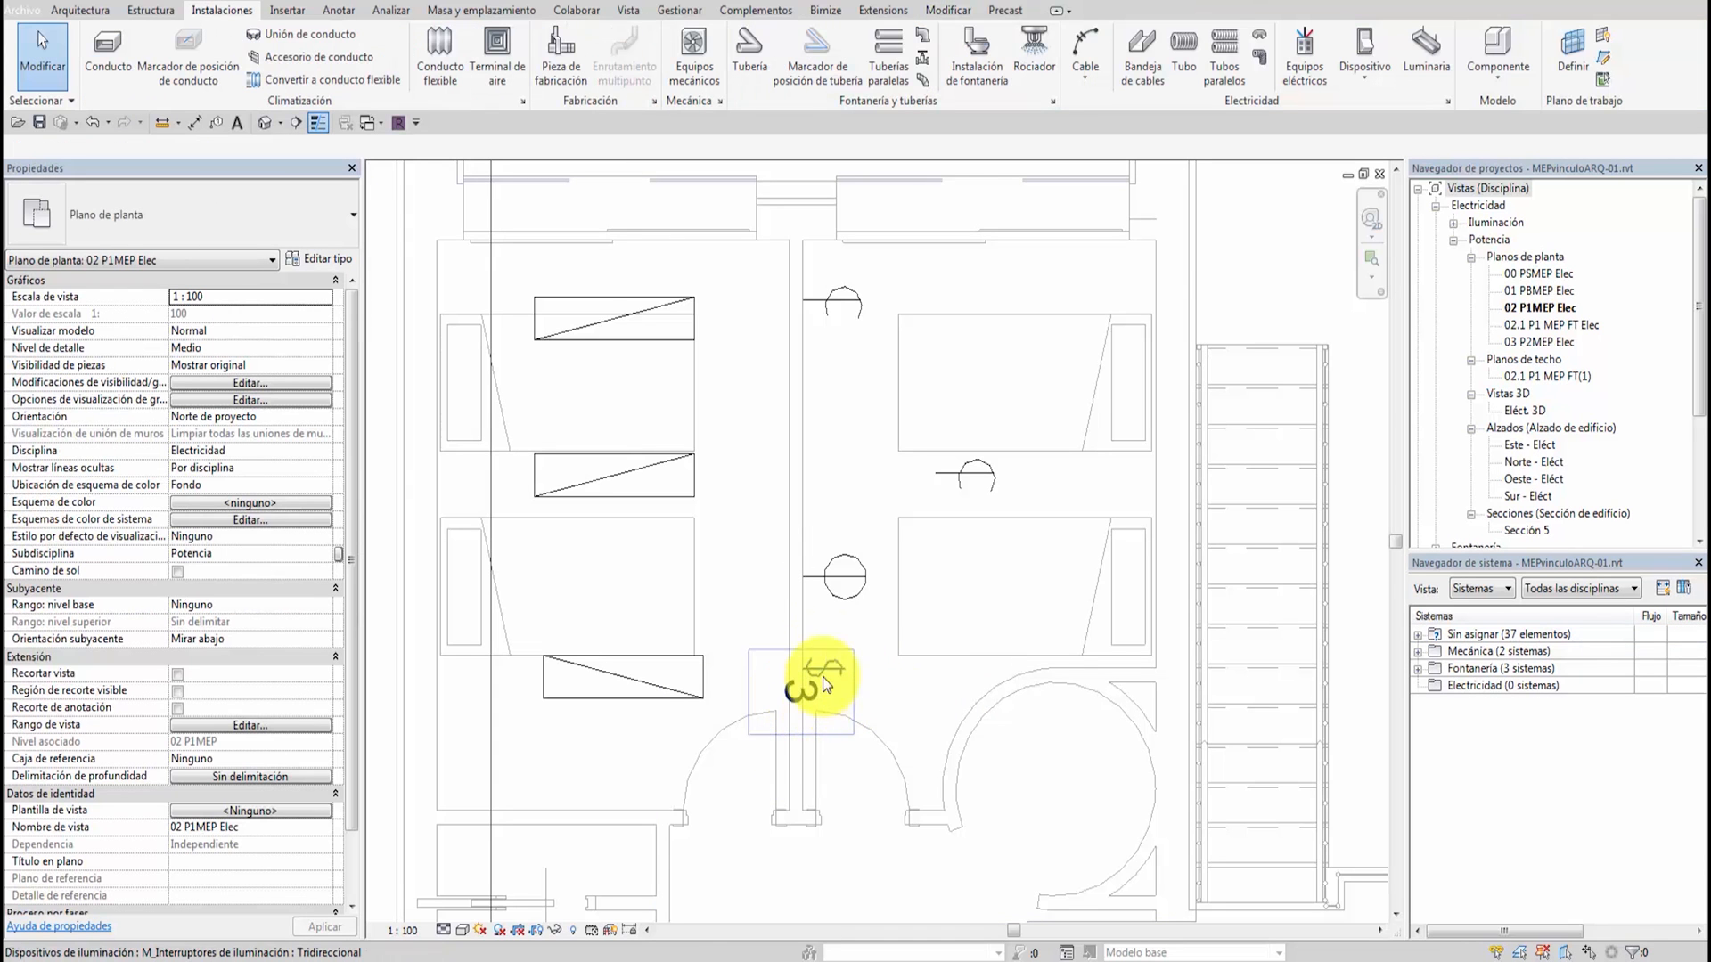
# Open the placed light switch's family for editing and display its Nivel de referencia floor plan
pyautogui.doubleClick(828, 678)
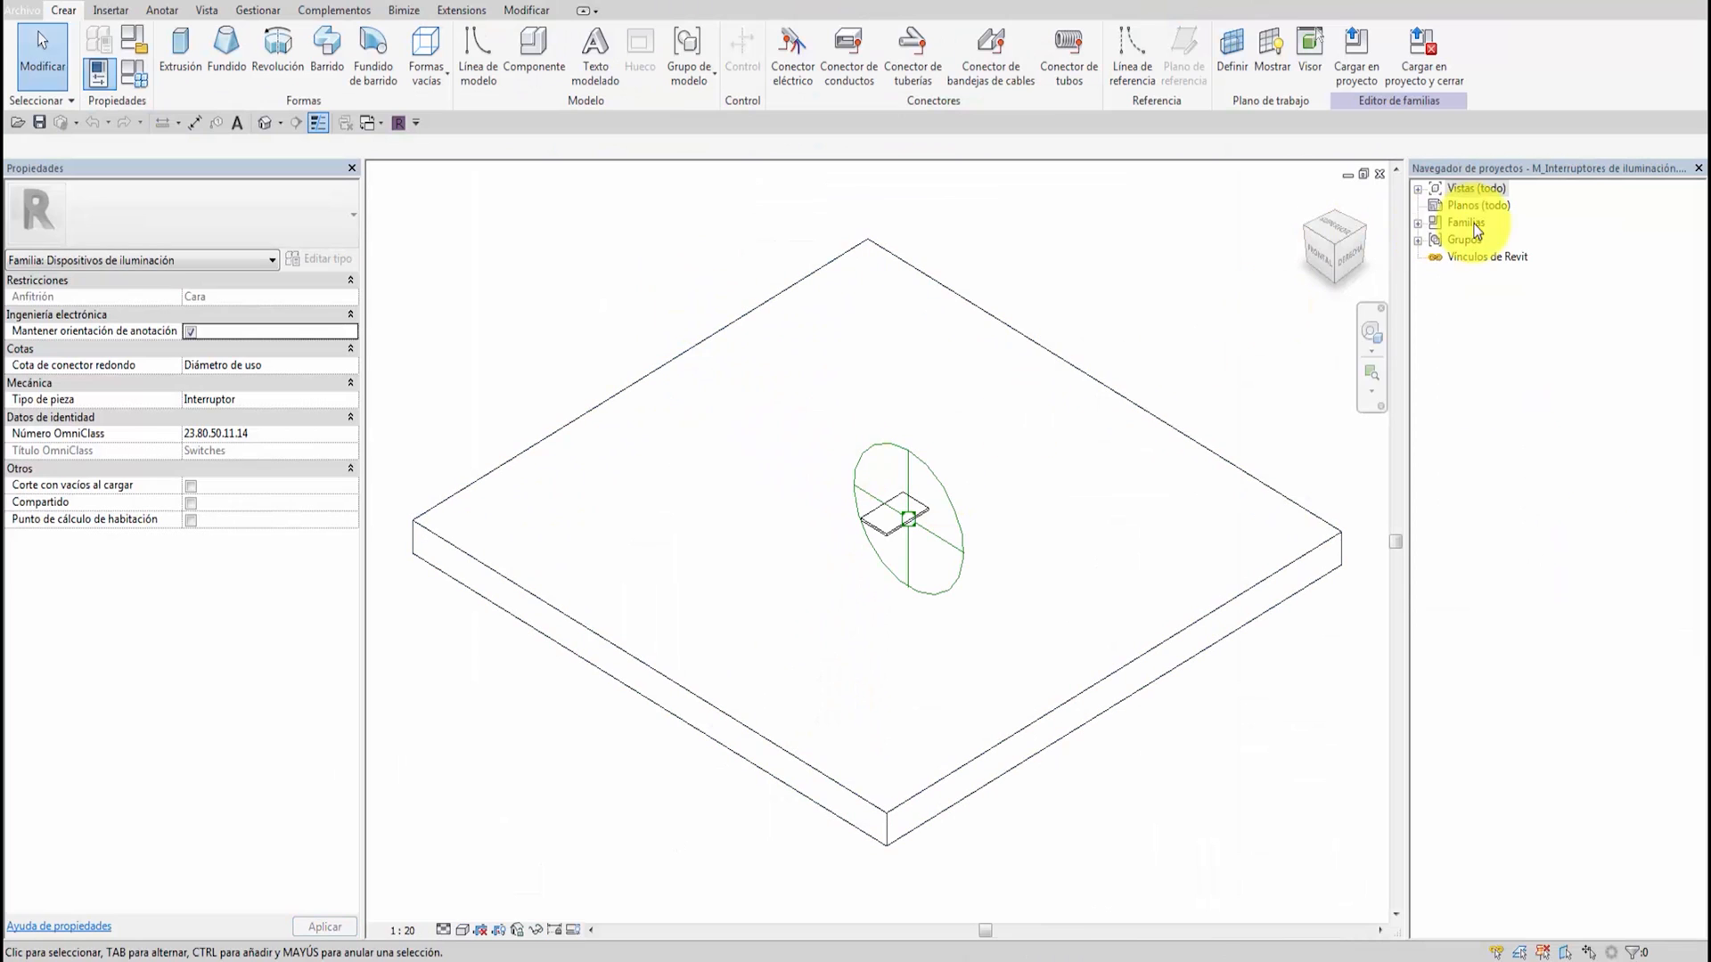
pyautogui.click(1418, 190)
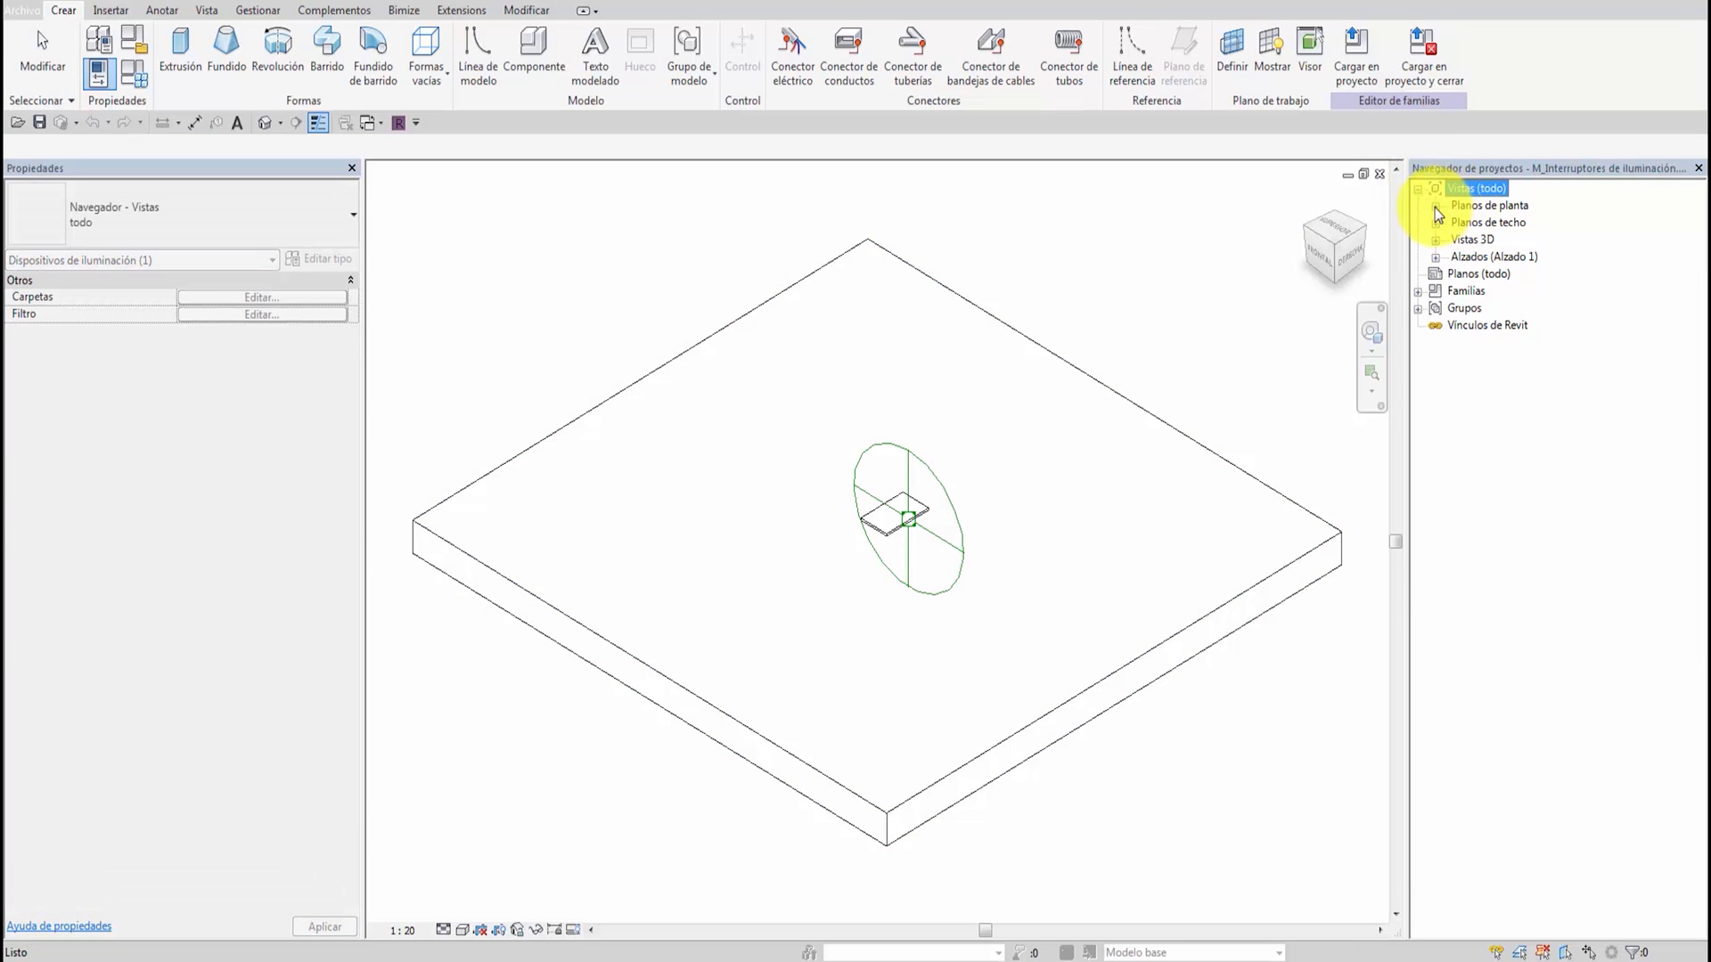
pyautogui.click(1435, 206)
pyautogui.doubleClick(1515, 222)
# Open the nested M_Anotación de interruptores de luz annotation family of the switch for editing
pyautogui.scroll(8, 879, 563)
pyautogui.click(842, 307)
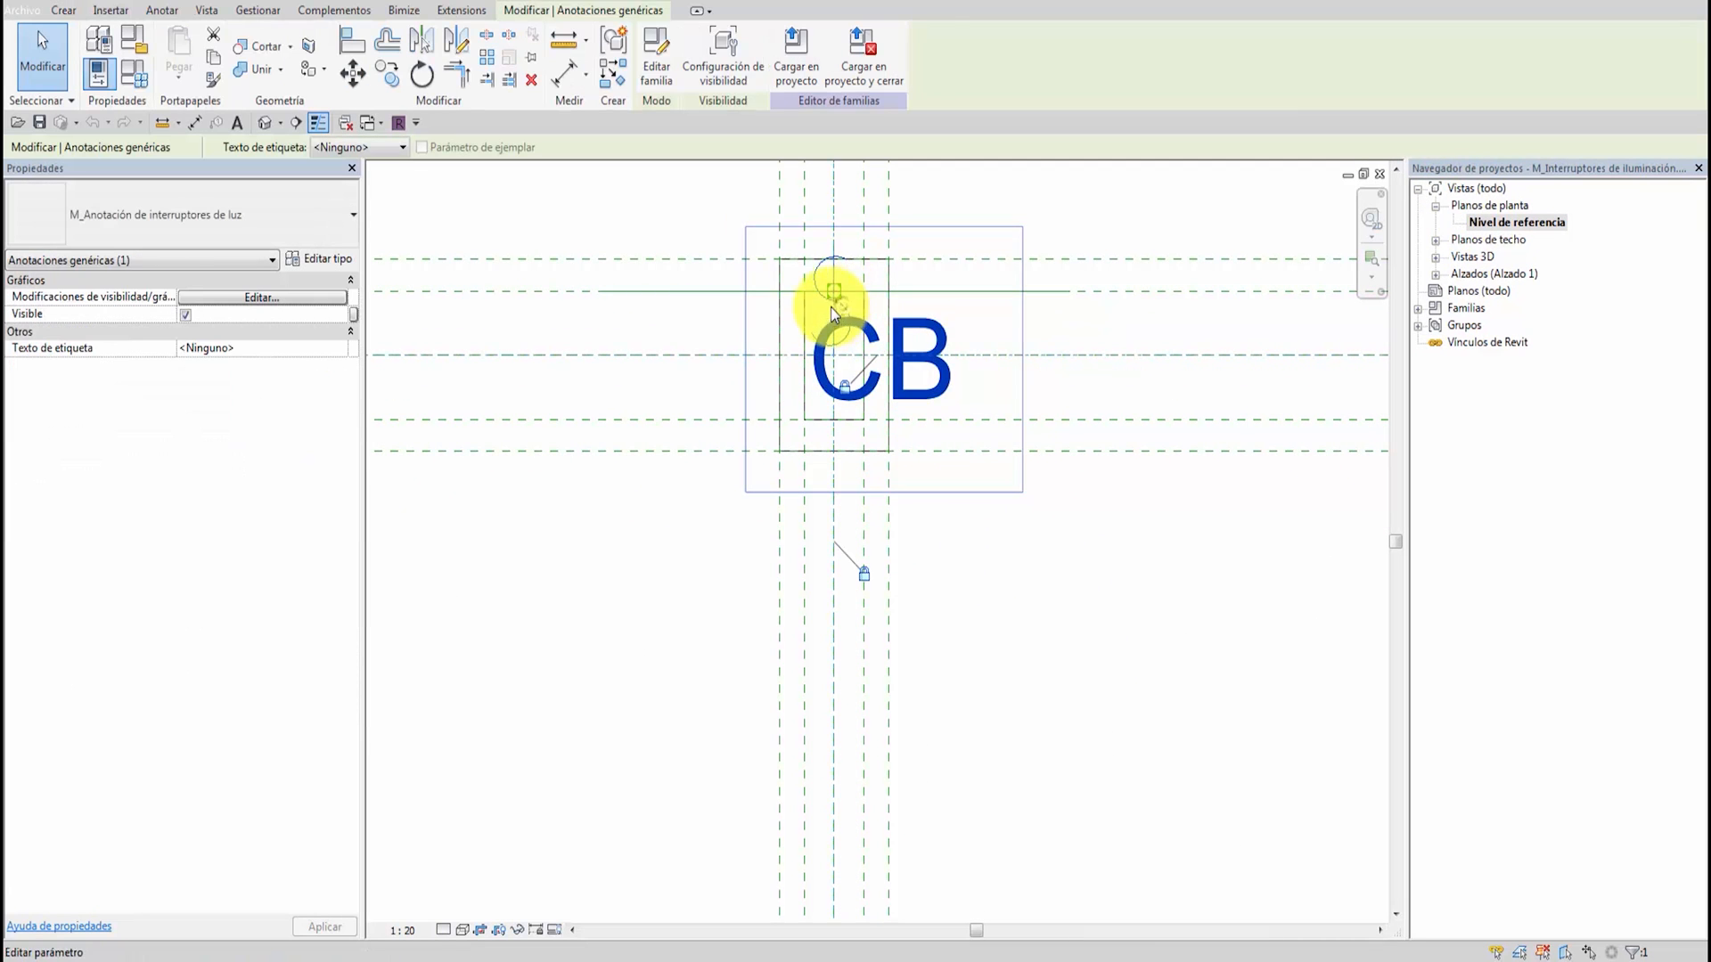
pyautogui.click(656, 57)
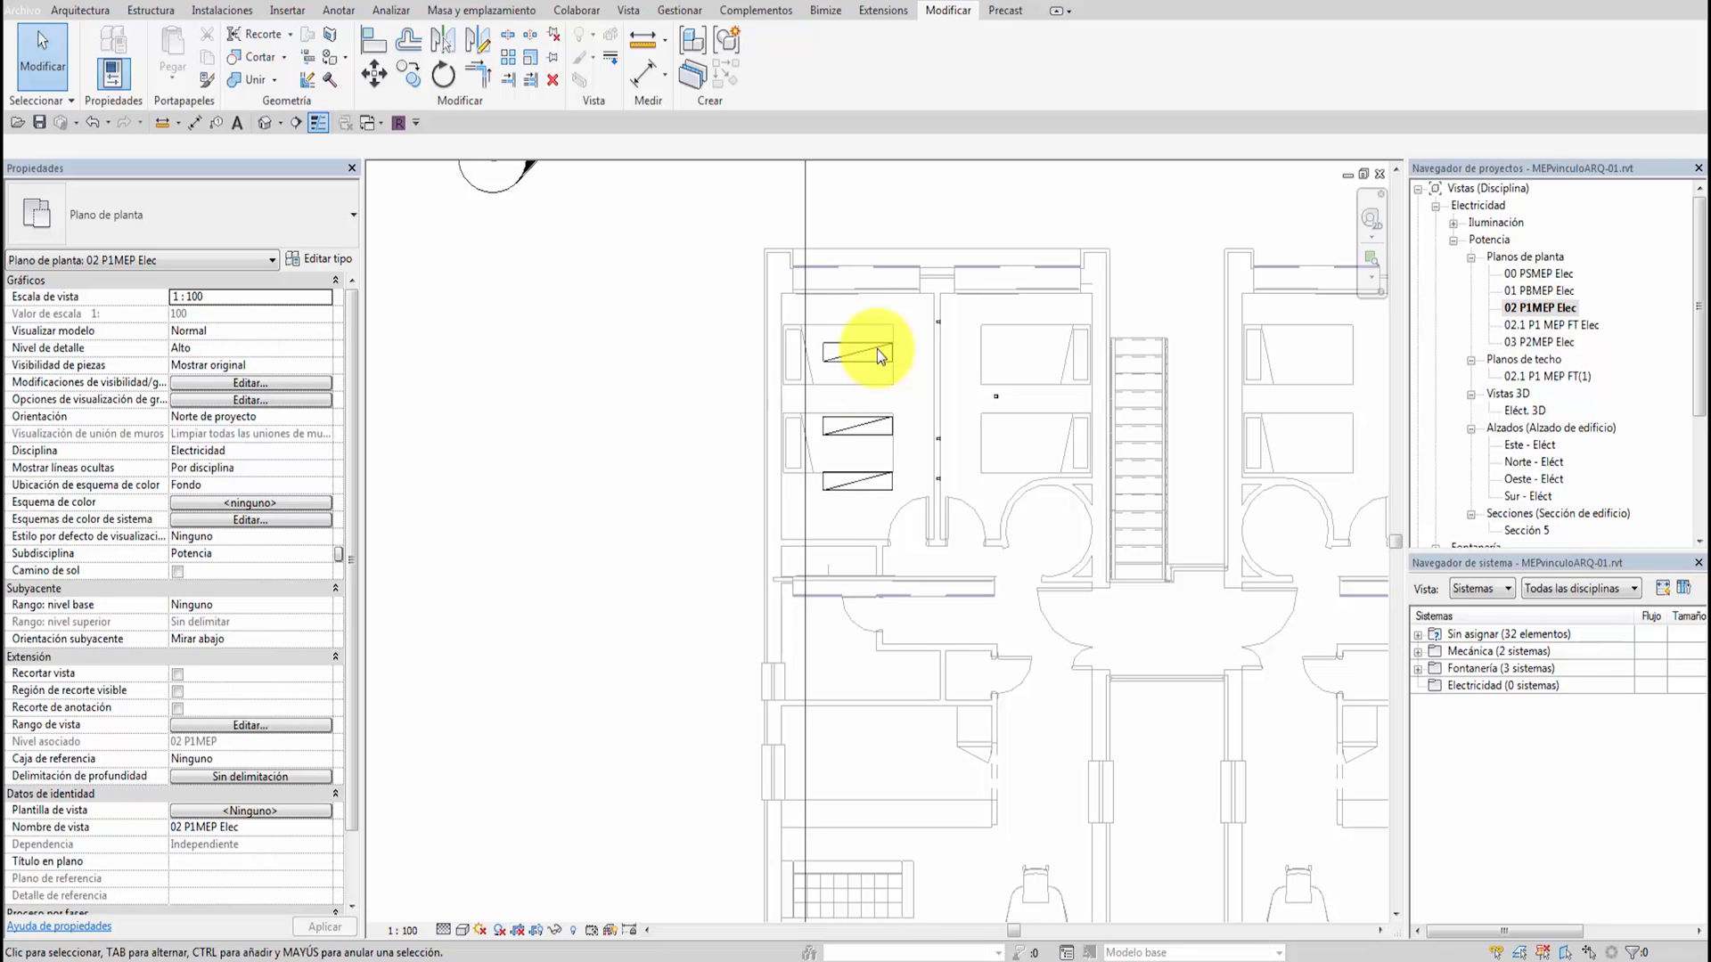
pyautogui.click(223, 11)
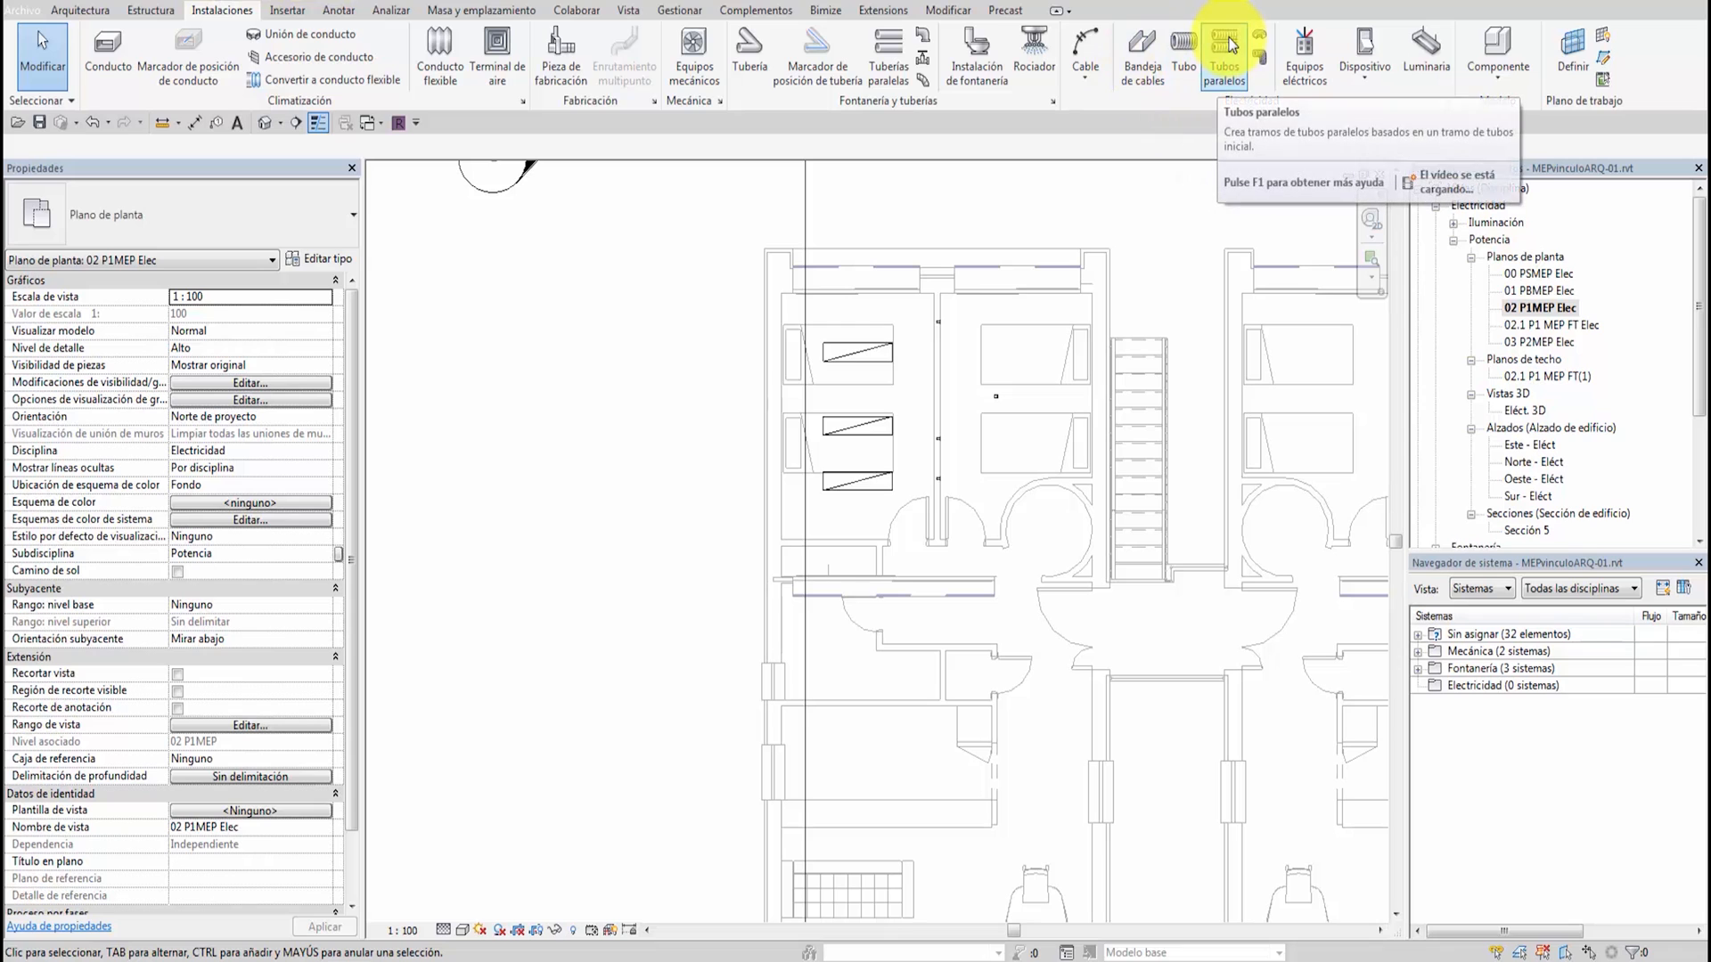
# Start a Bandeja de cables de canal cable tray with reference level 02.1 P1 MEP FT and an offset of 0
pyautogui.click(1142, 49)
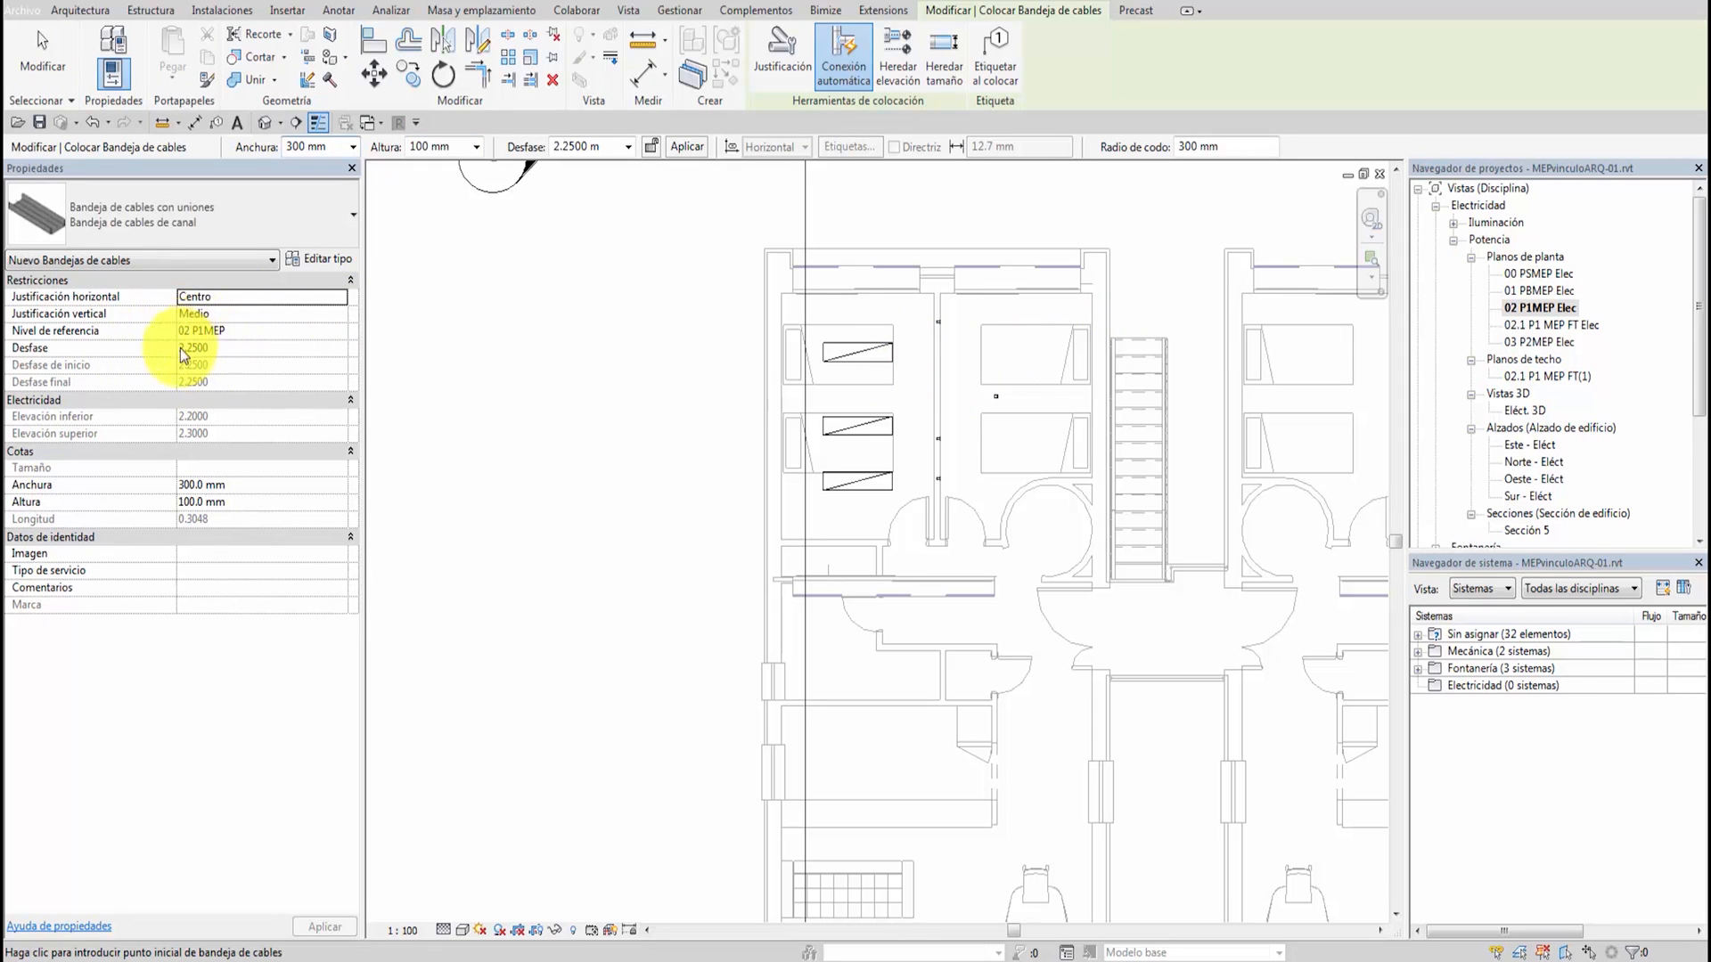
pyautogui.click(211, 348)
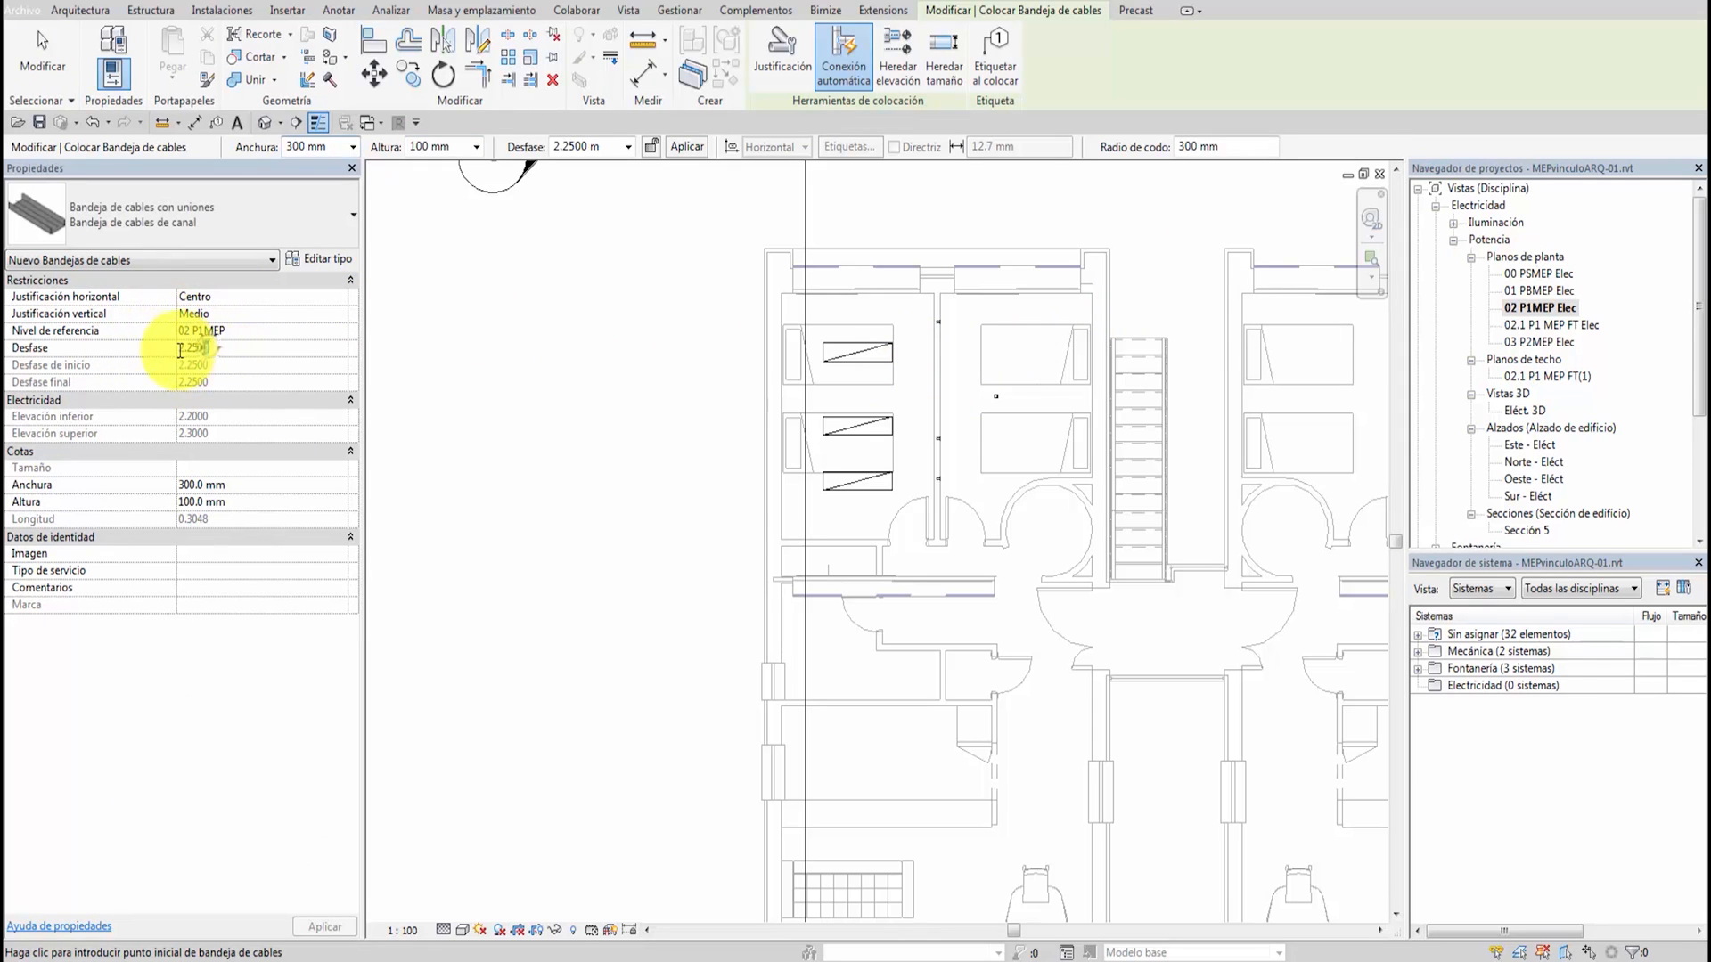
pyautogui.click(232, 332)
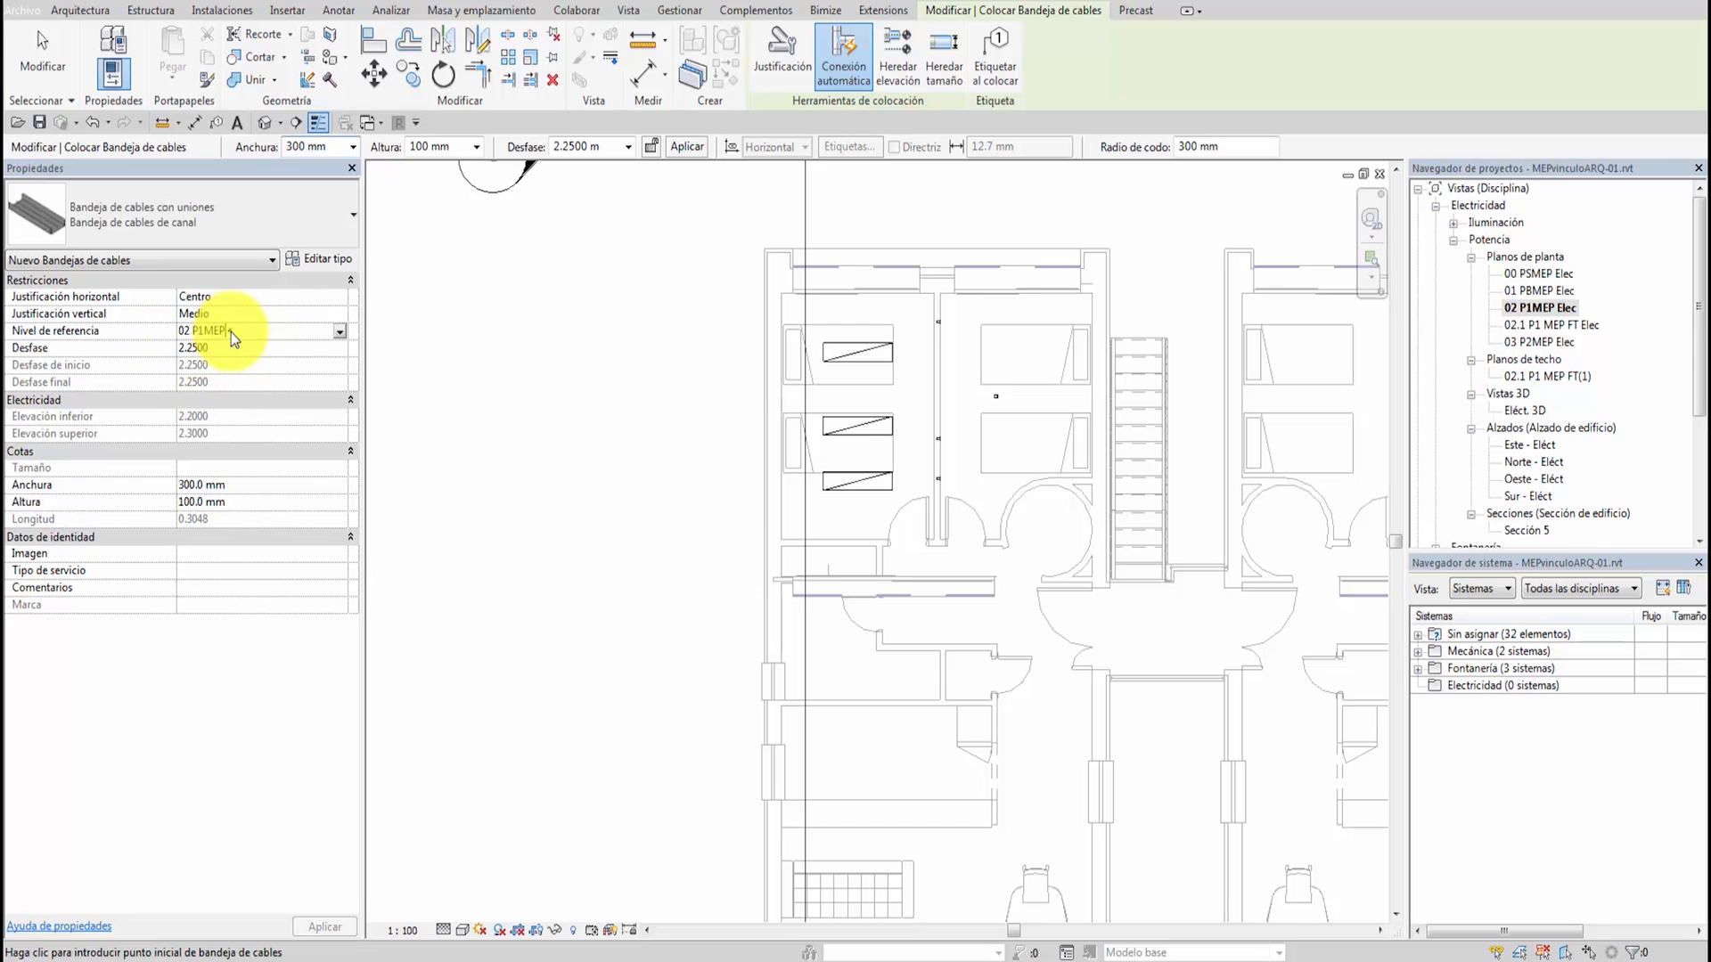
pyautogui.click(340, 332)
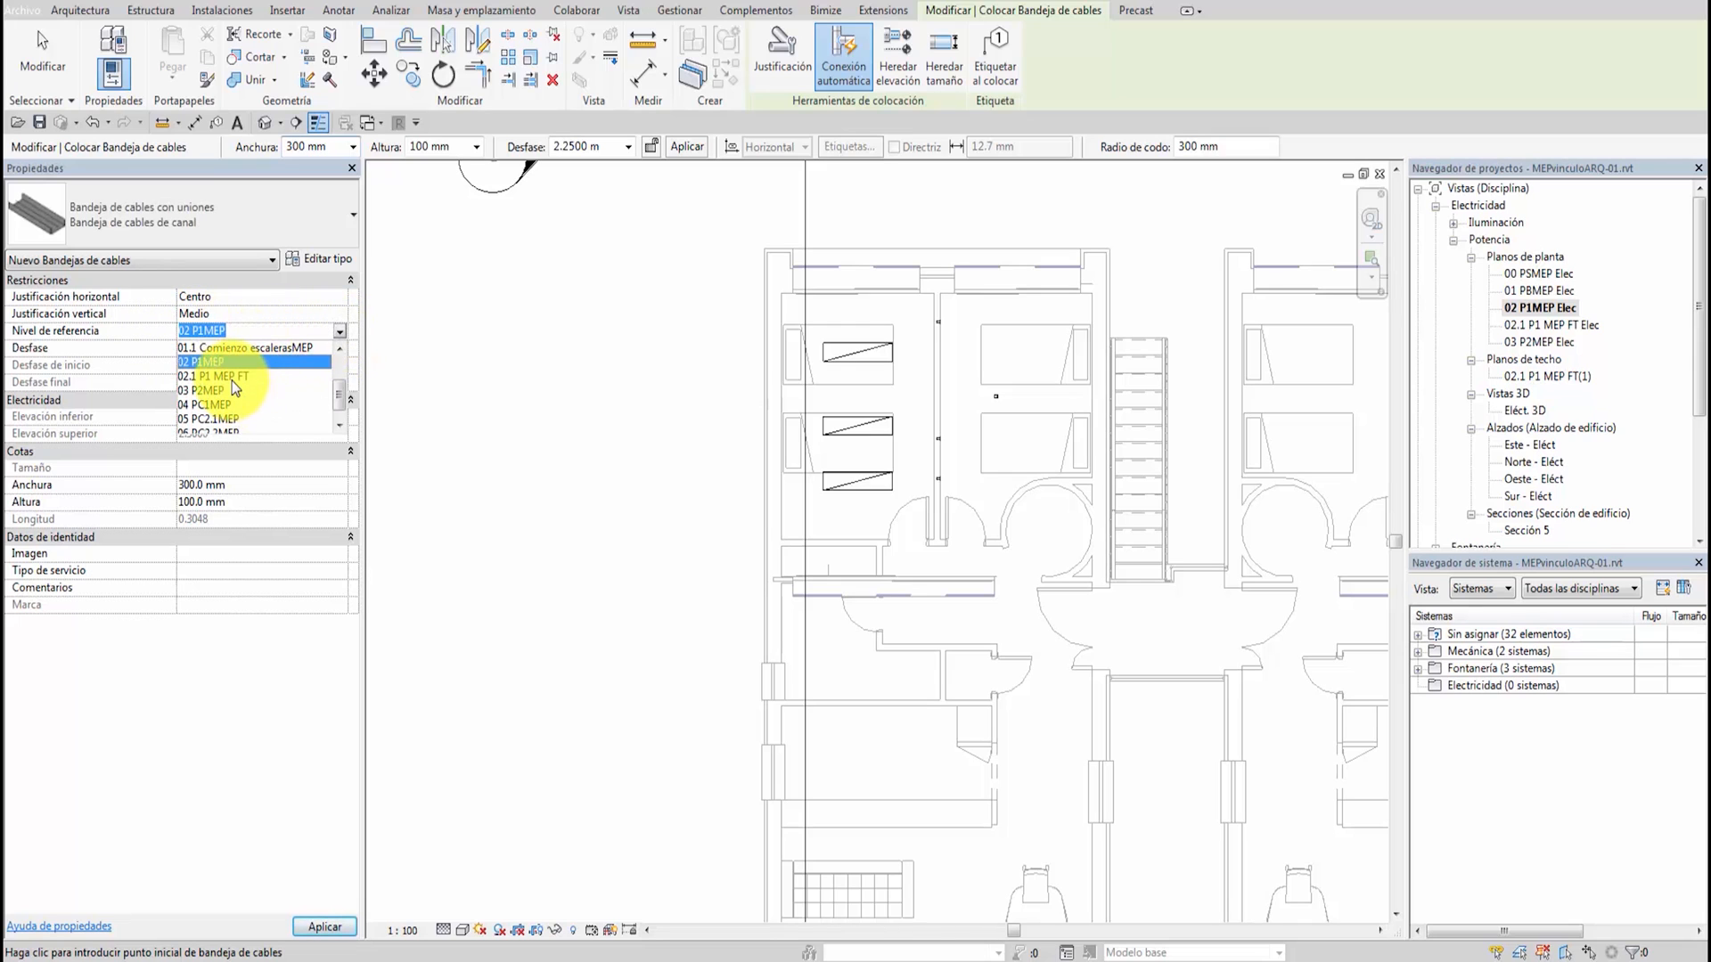
pyautogui.click(231, 378)
pyautogui.click(234, 349)
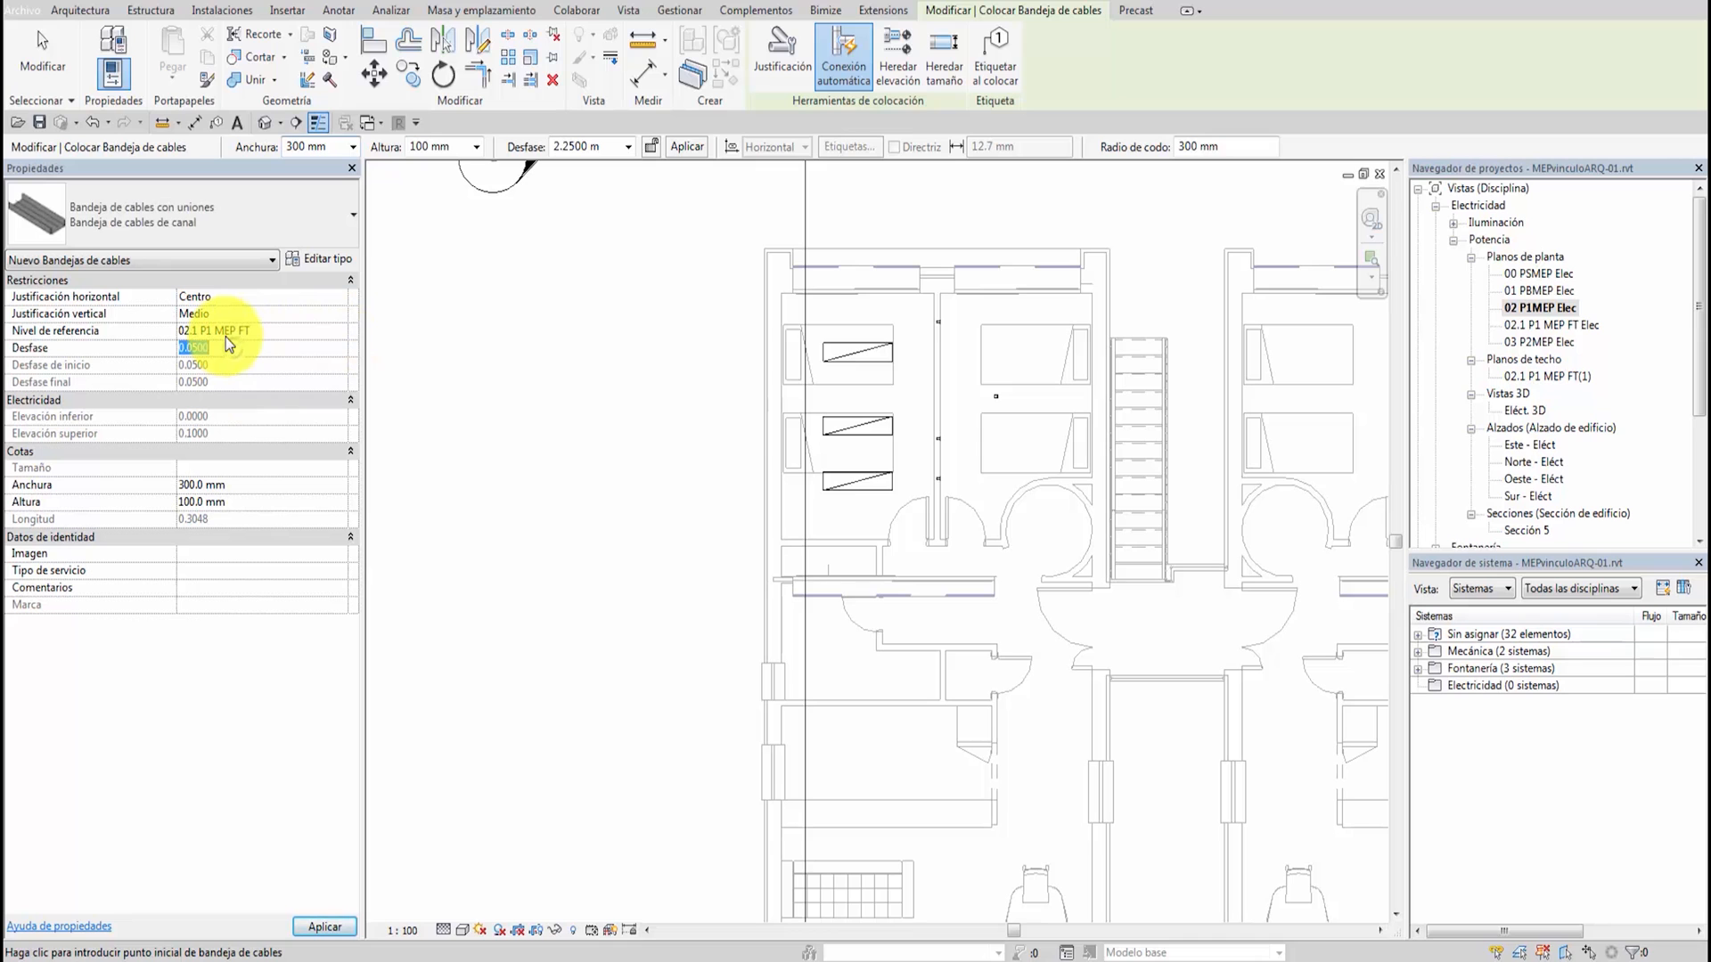
pyautogui.press('Return')
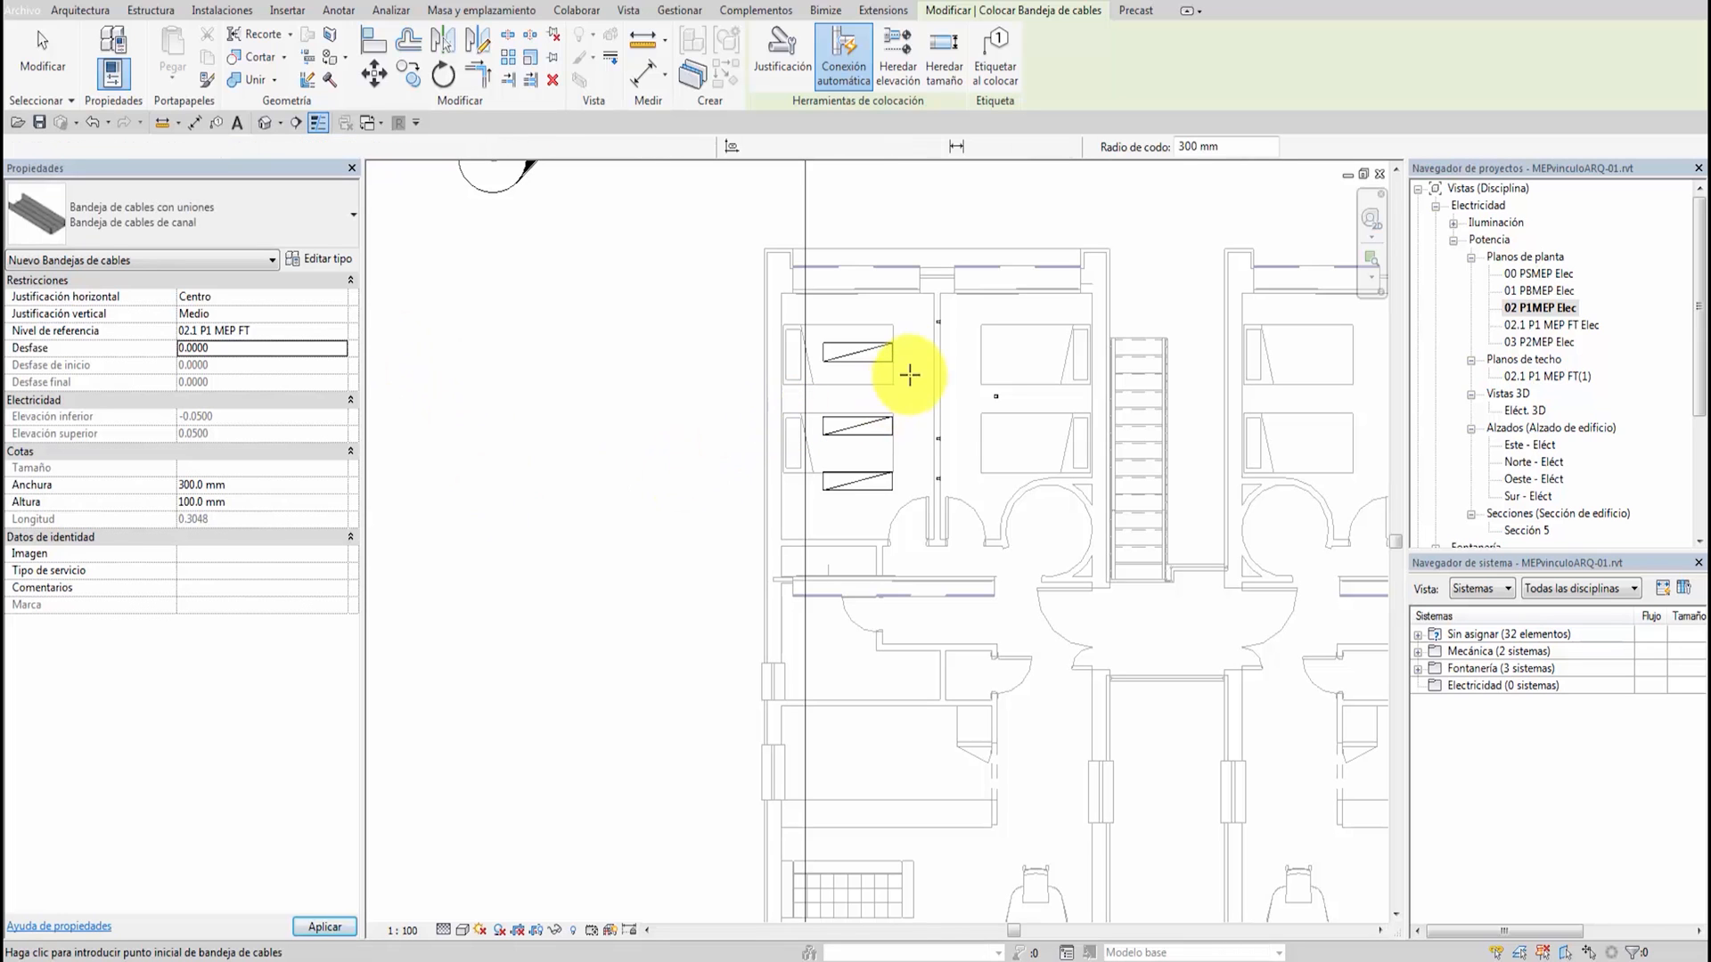
# Route the cable tray beside the three luminaires: about 3.4 m down, 1.8 m right, 1.9 m down and 0.9 m left
pyautogui.click(913, 346)
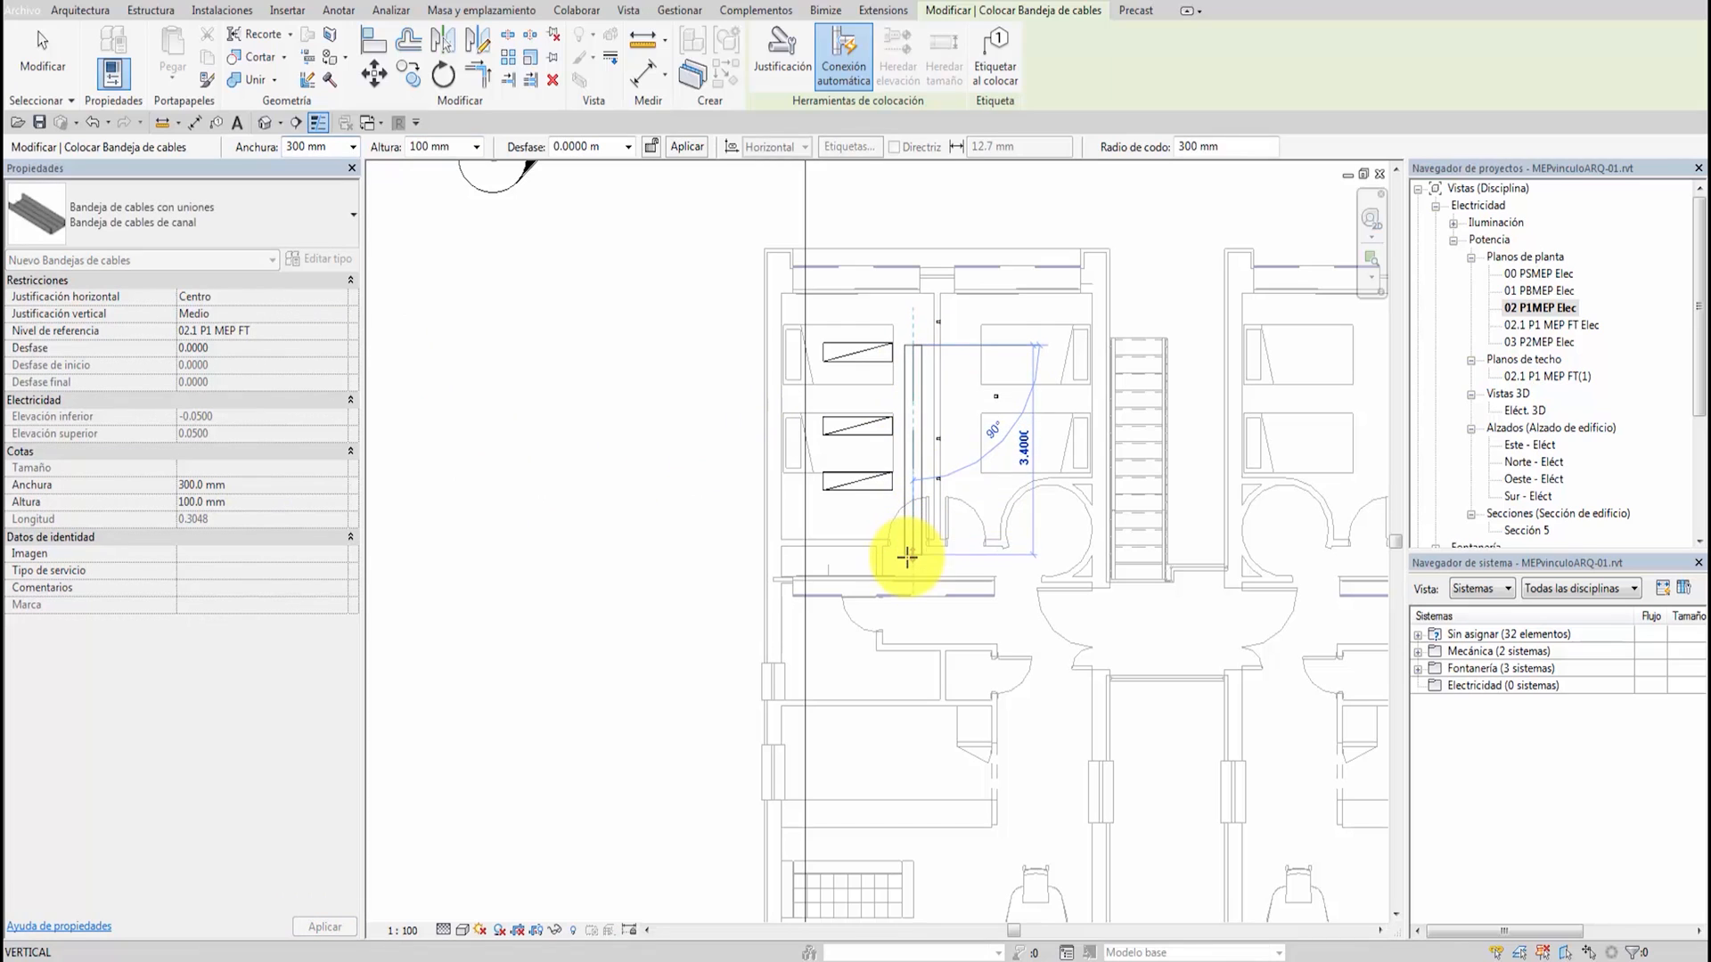
pyautogui.click(910, 559)
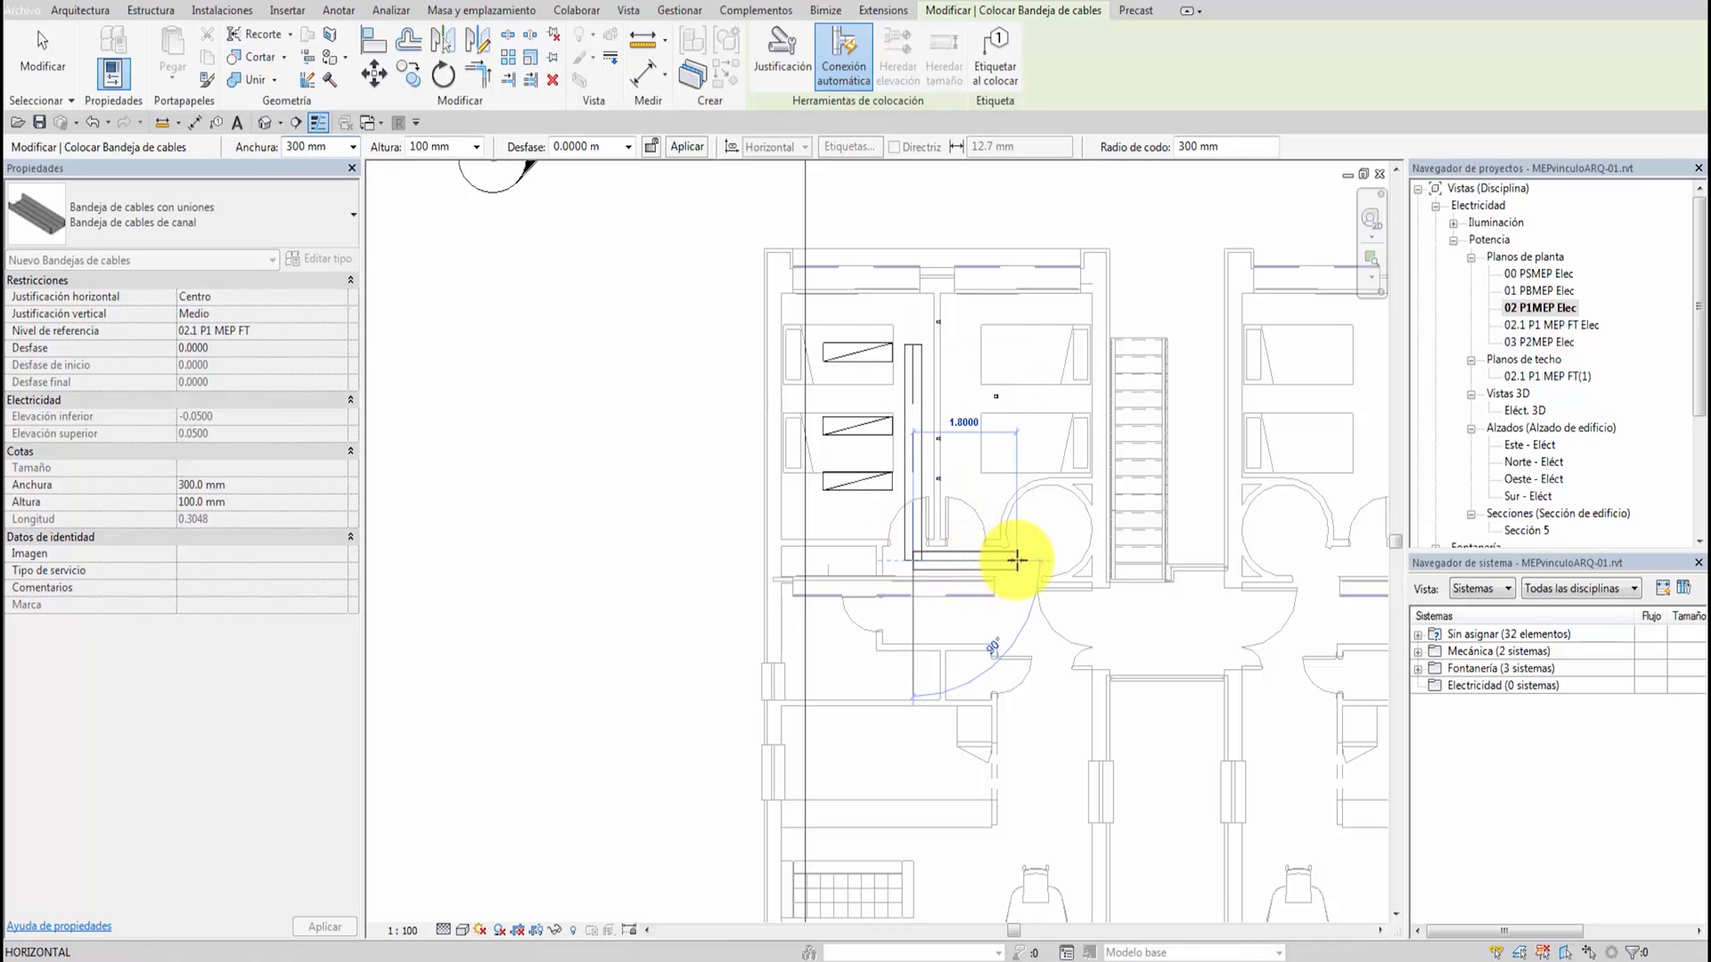
pyautogui.click(1017, 560)
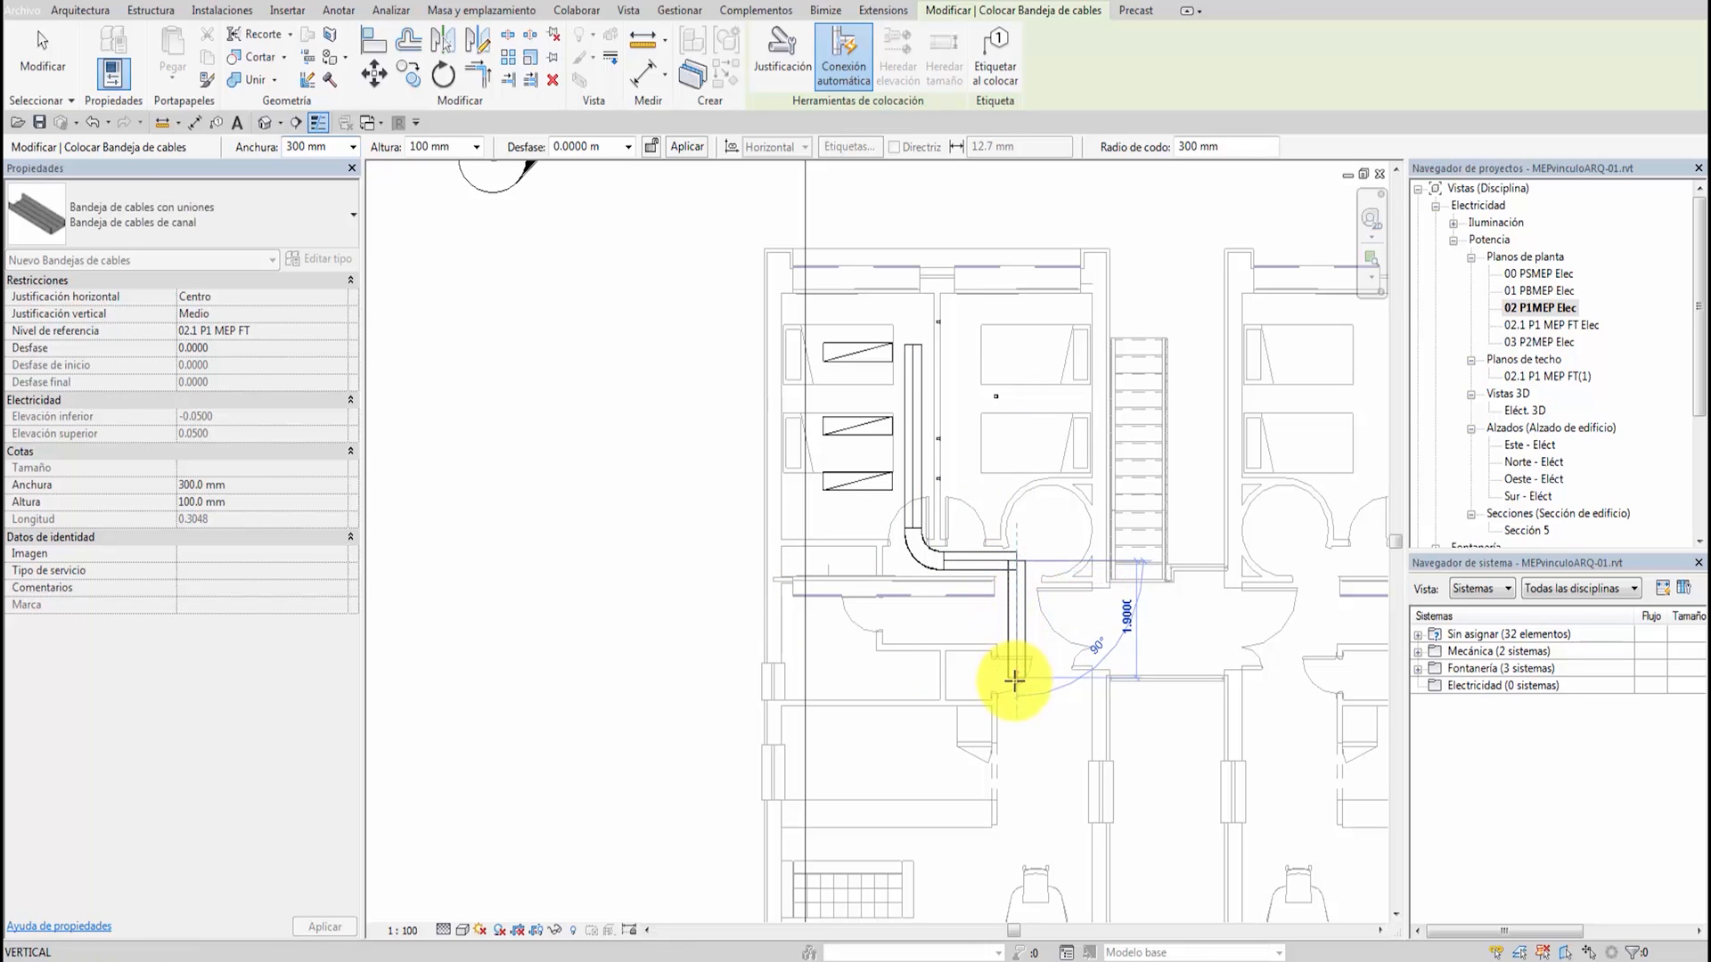
pyautogui.click(1019, 675)
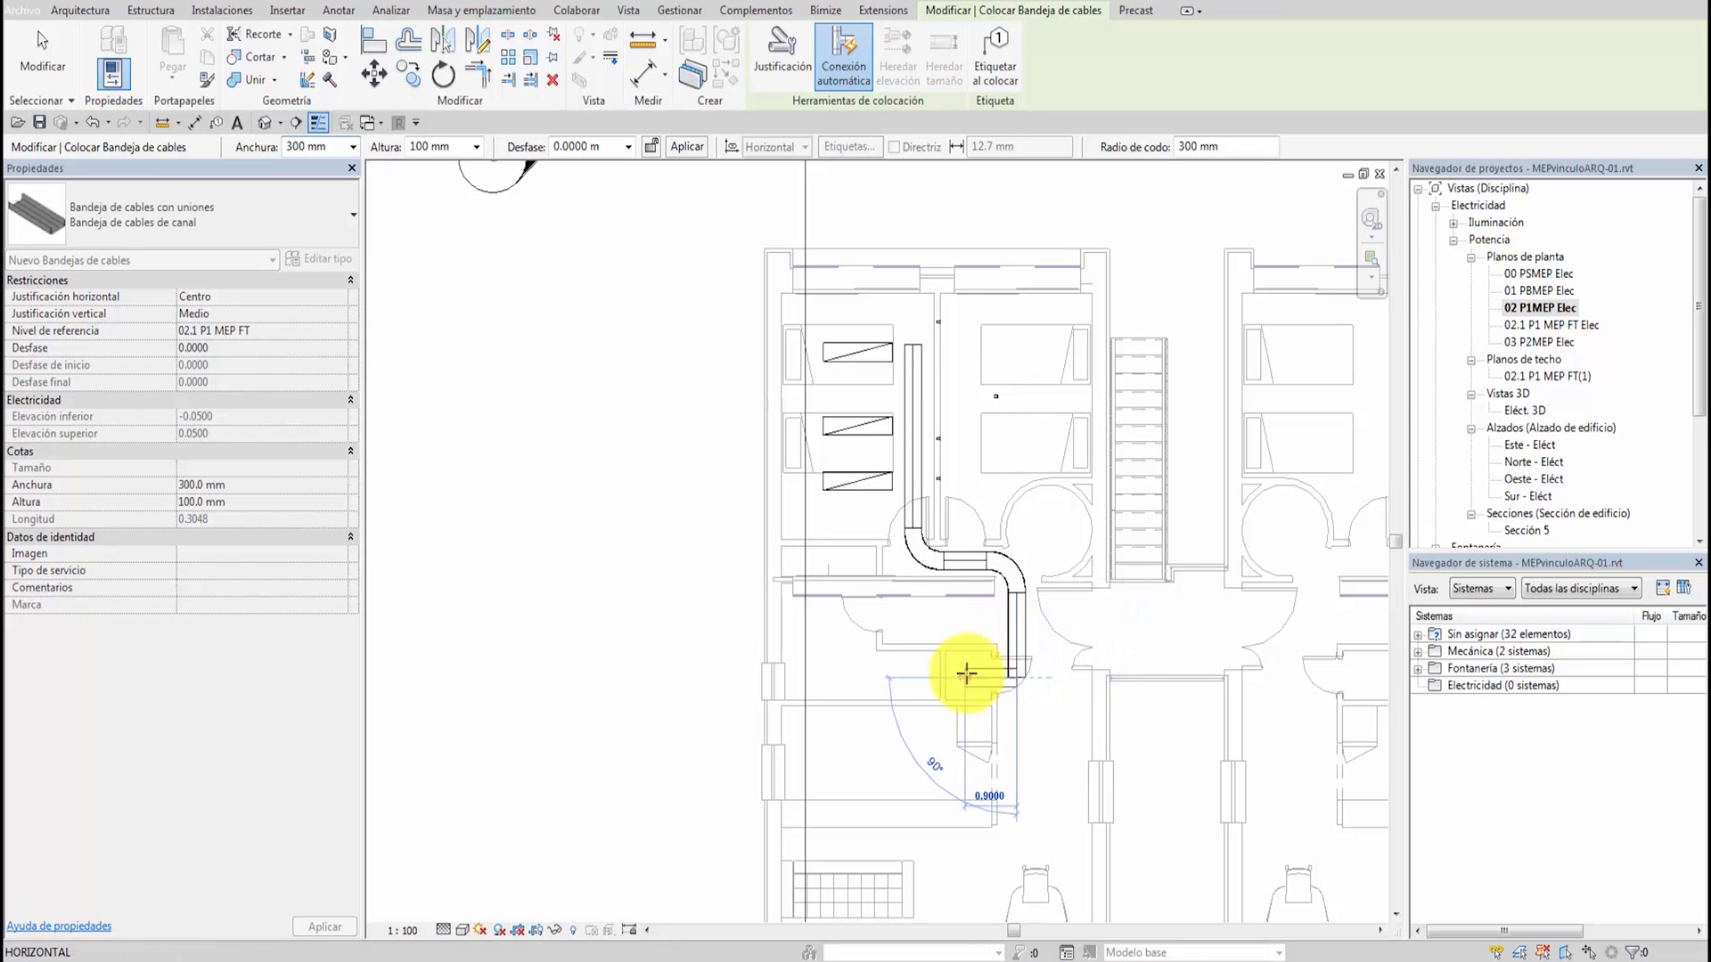
pyautogui.click(970, 676)
pyautogui.press('Escape')
pyautogui.press('Escape')
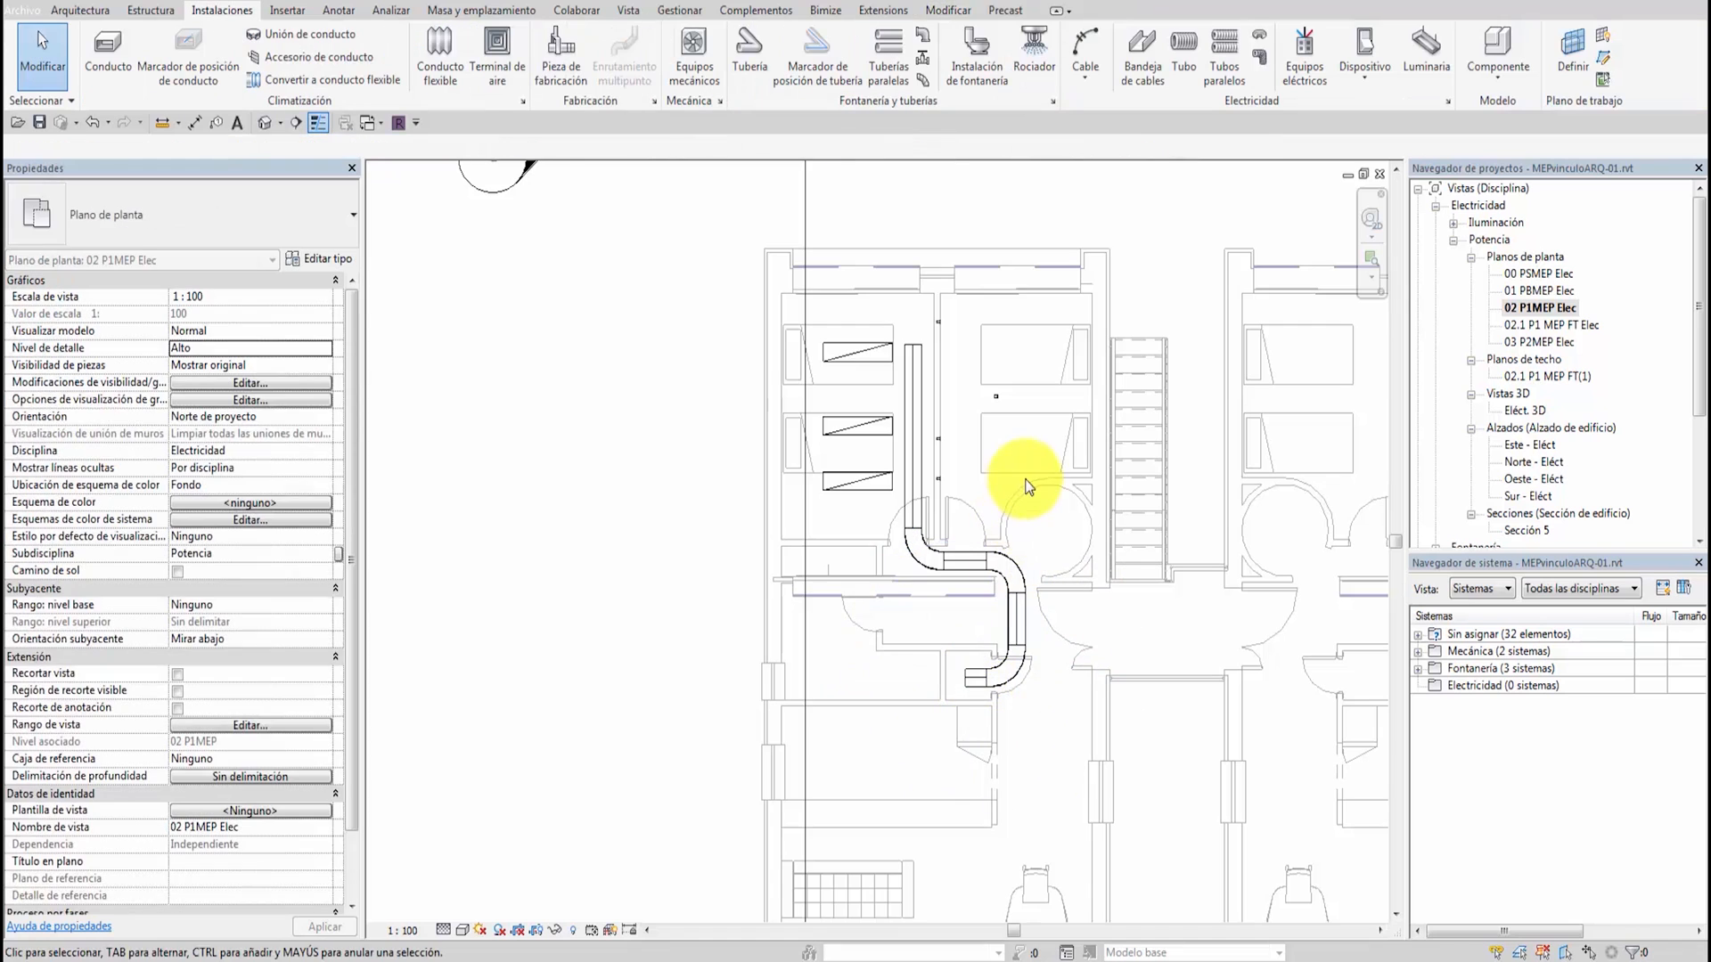
# Create a horizontal building section through the luminaires and the cable tray in the upper bedrooms, looking upward in plan, and open its view
pyautogui.scroll(-3, 1030, 486)
pyautogui.click(884, 433)
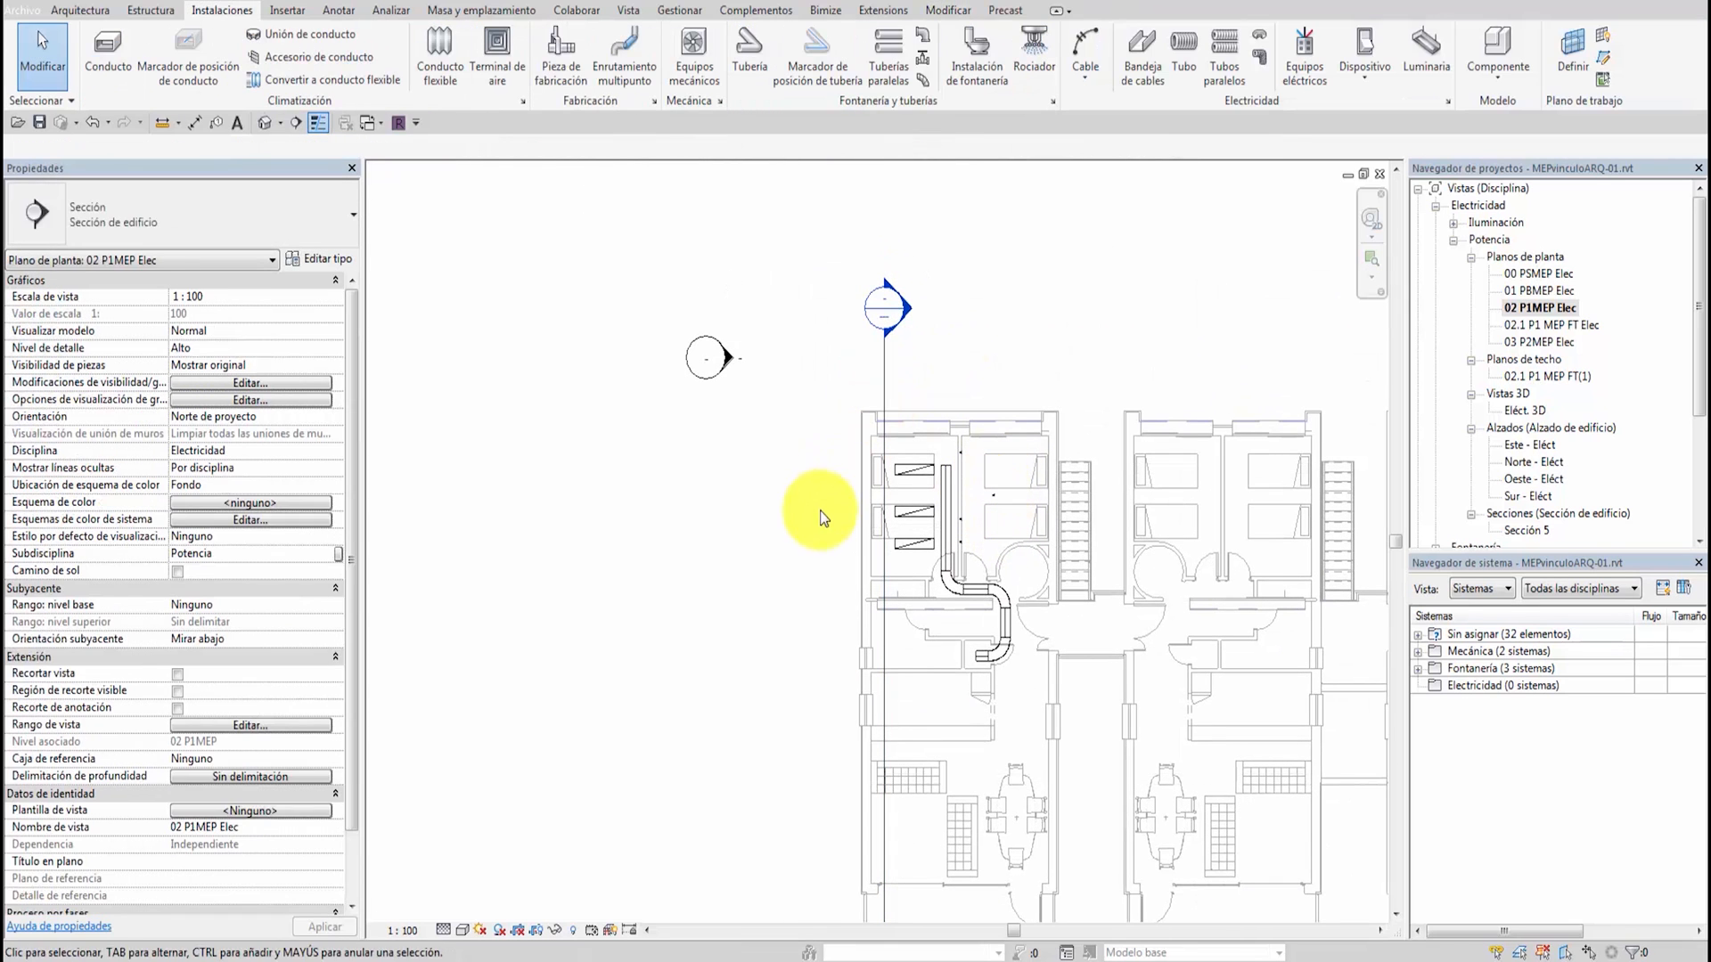
pyautogui.click(793, 525)
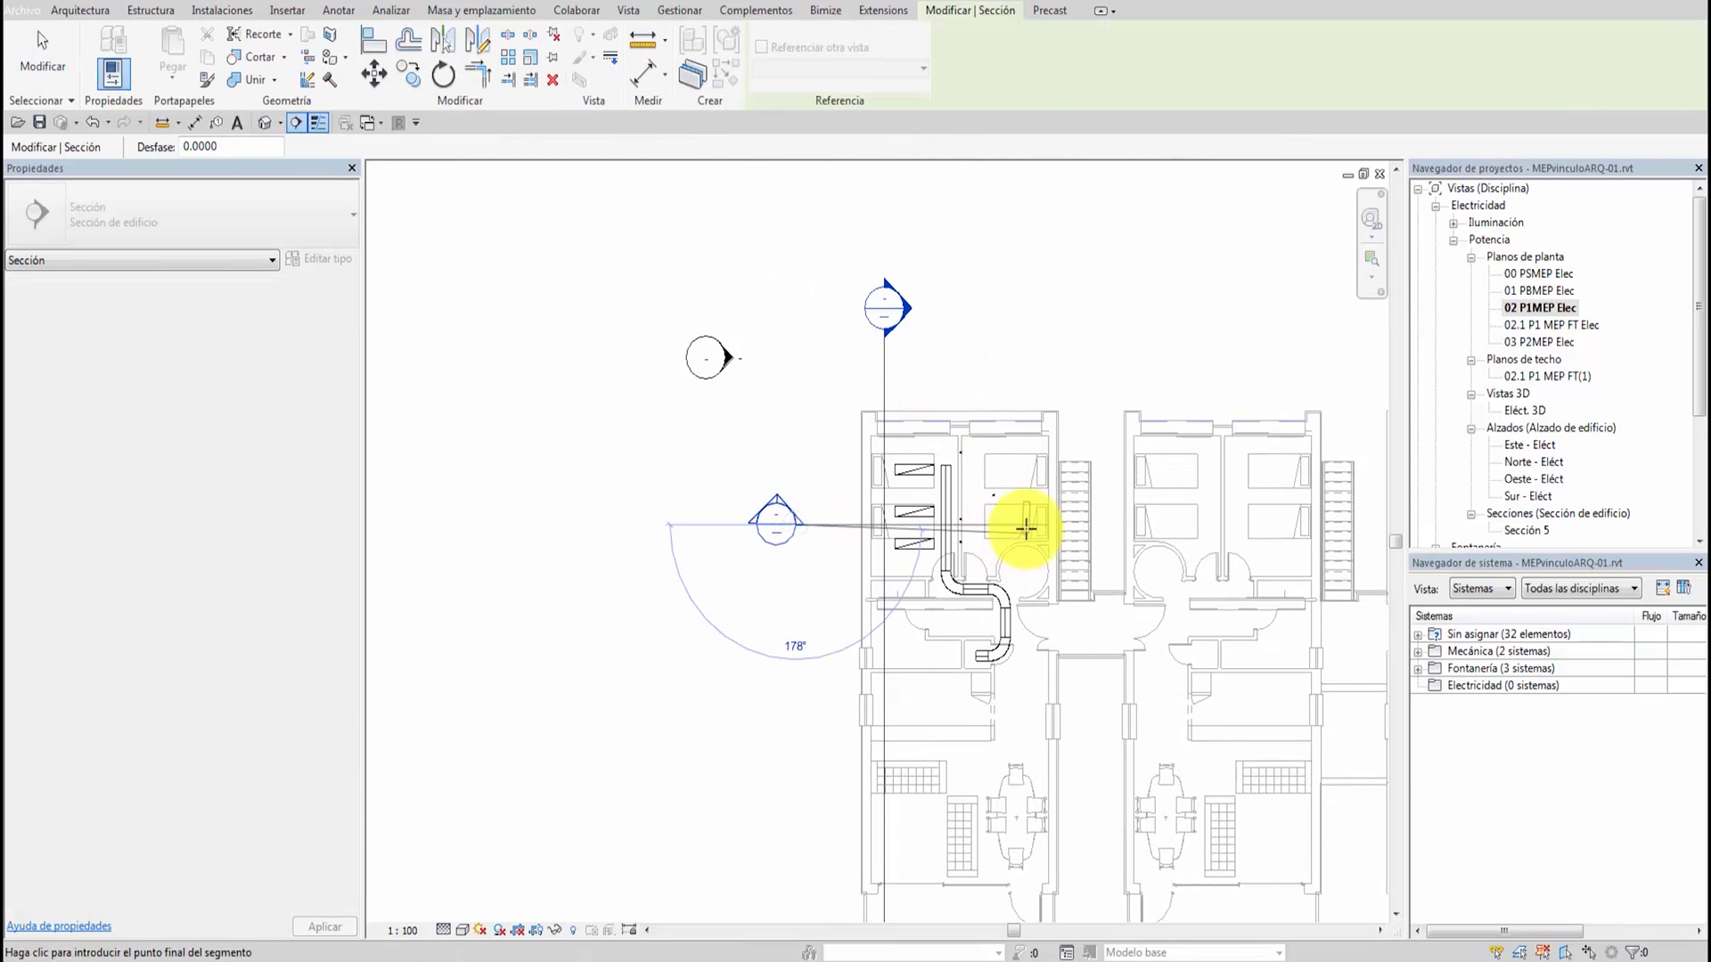
pyautogui.click(1026, 528)
pyautogui.press('Escape')
pyautogui.doubleClick(775, 519)
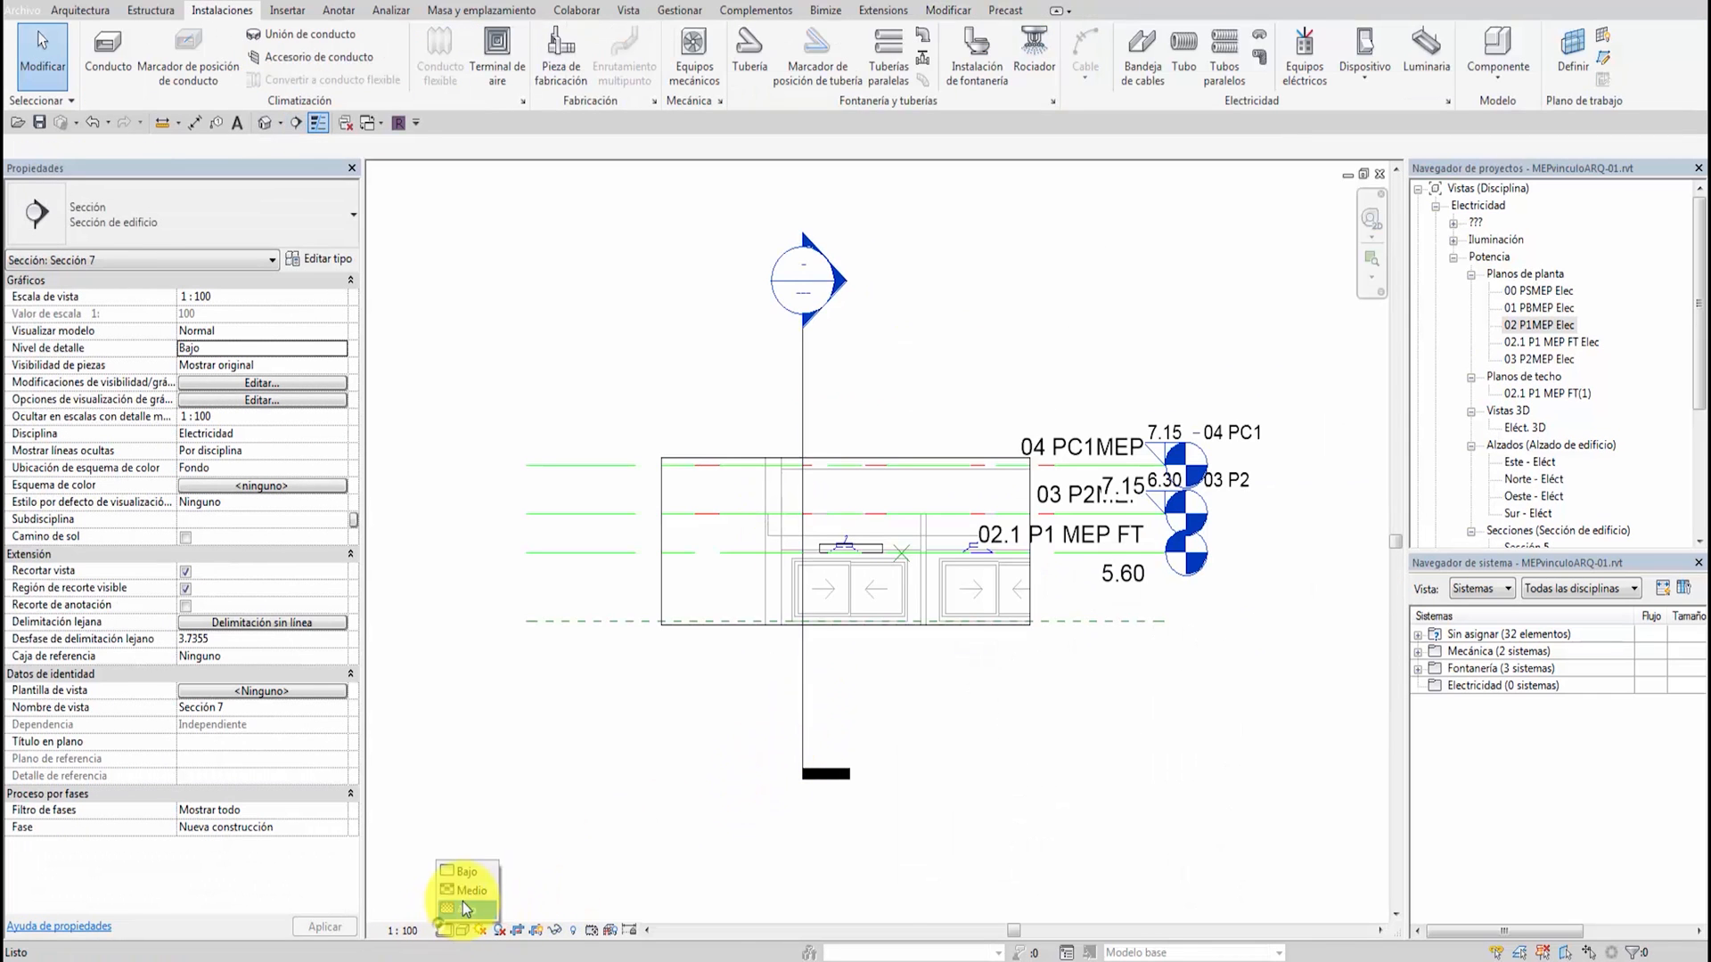
# Set the section view's detail level to Alto and its visual style to Sombreado
pyautogui.click(465, 909)
pyautogui.click(462, 931)
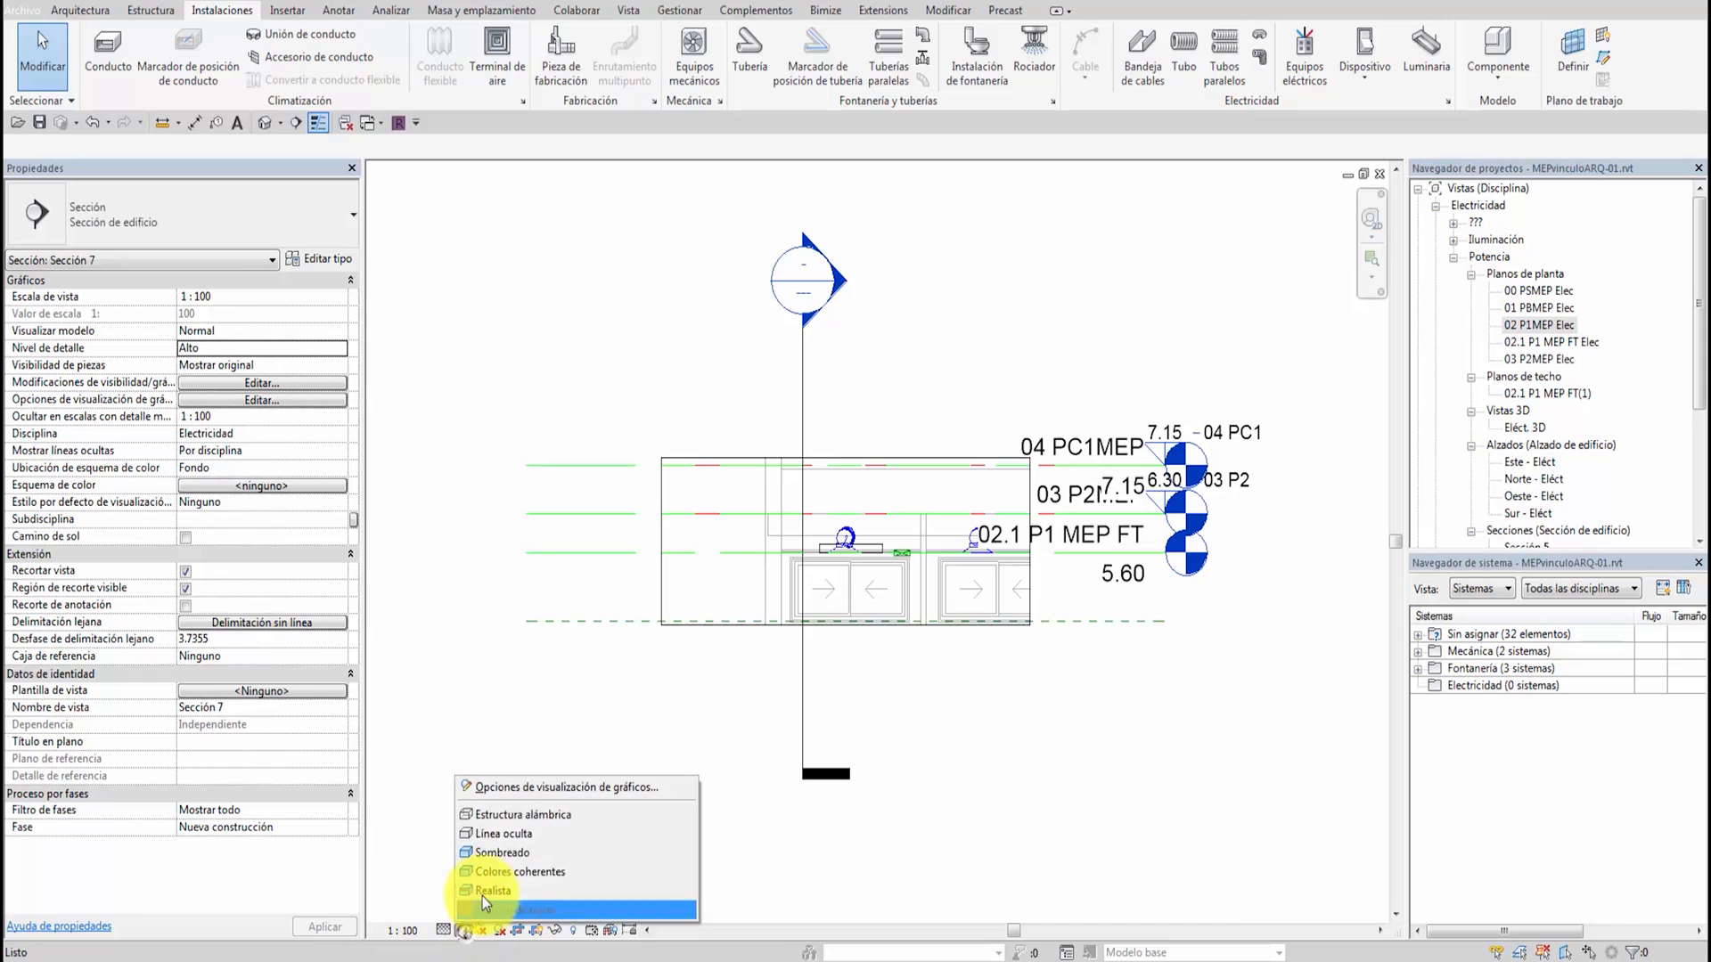
pyautogui.click(496, 849)
pyautogui.scroll(3, 886, 574)
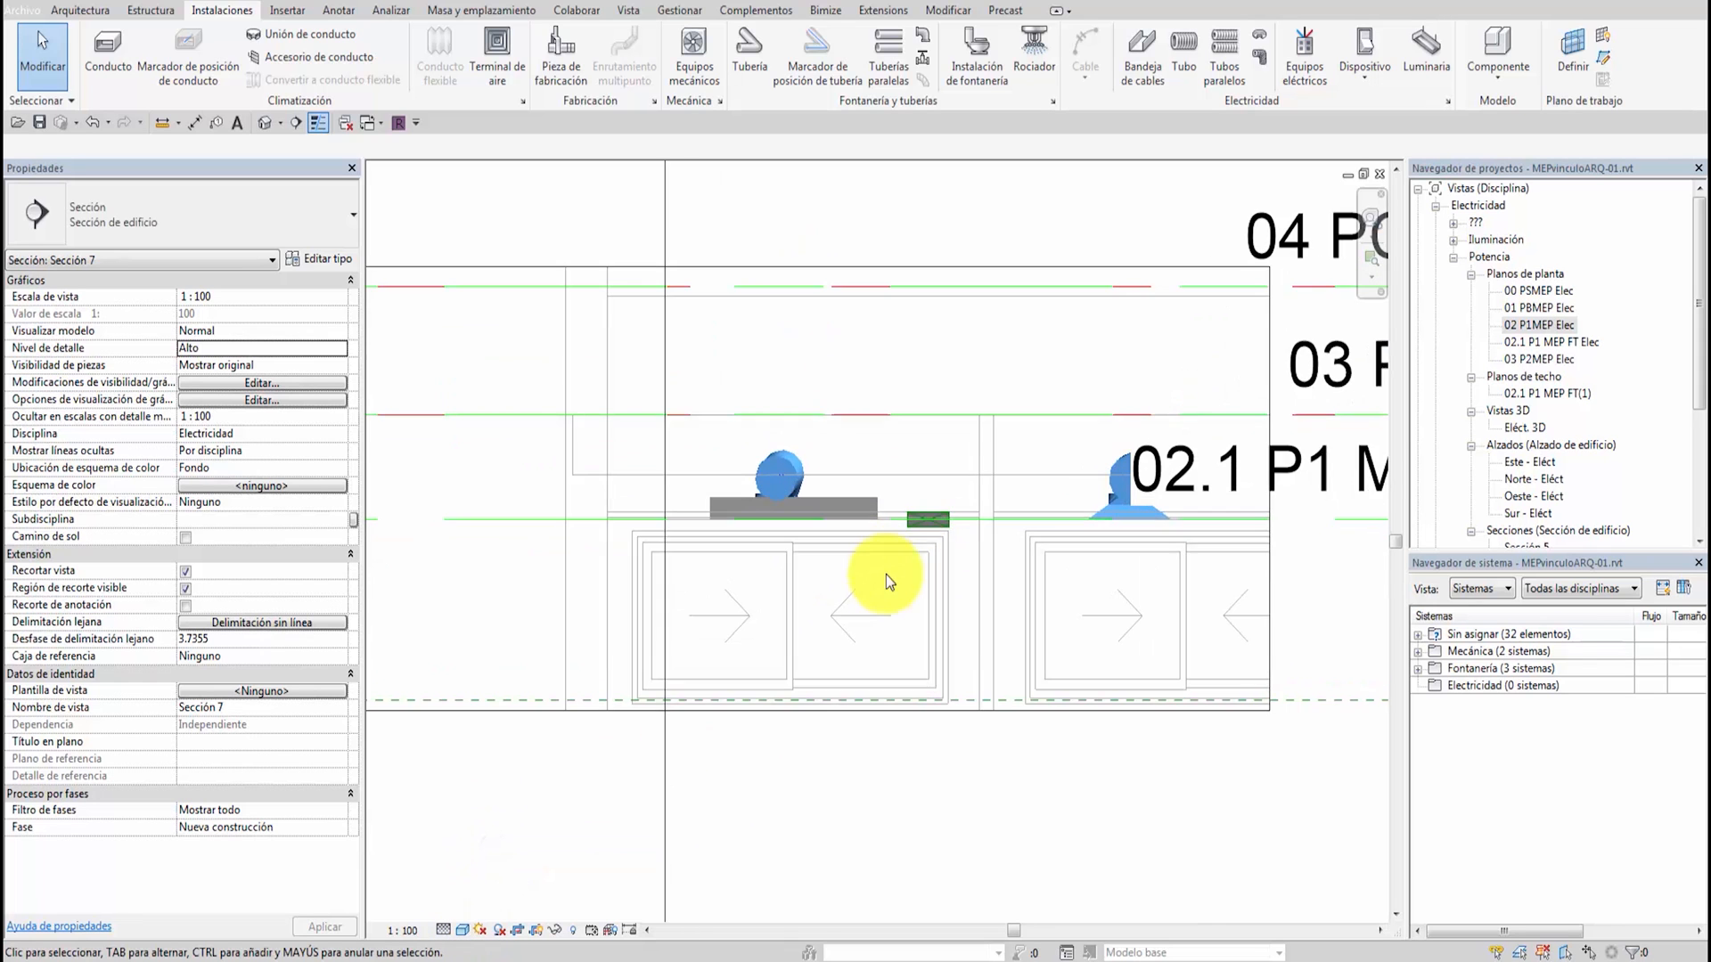
# Align the underside of the cable tray with the 02.1 P1 MEP FT level line in the section
pyautogui.scroll(5, 891, 569)
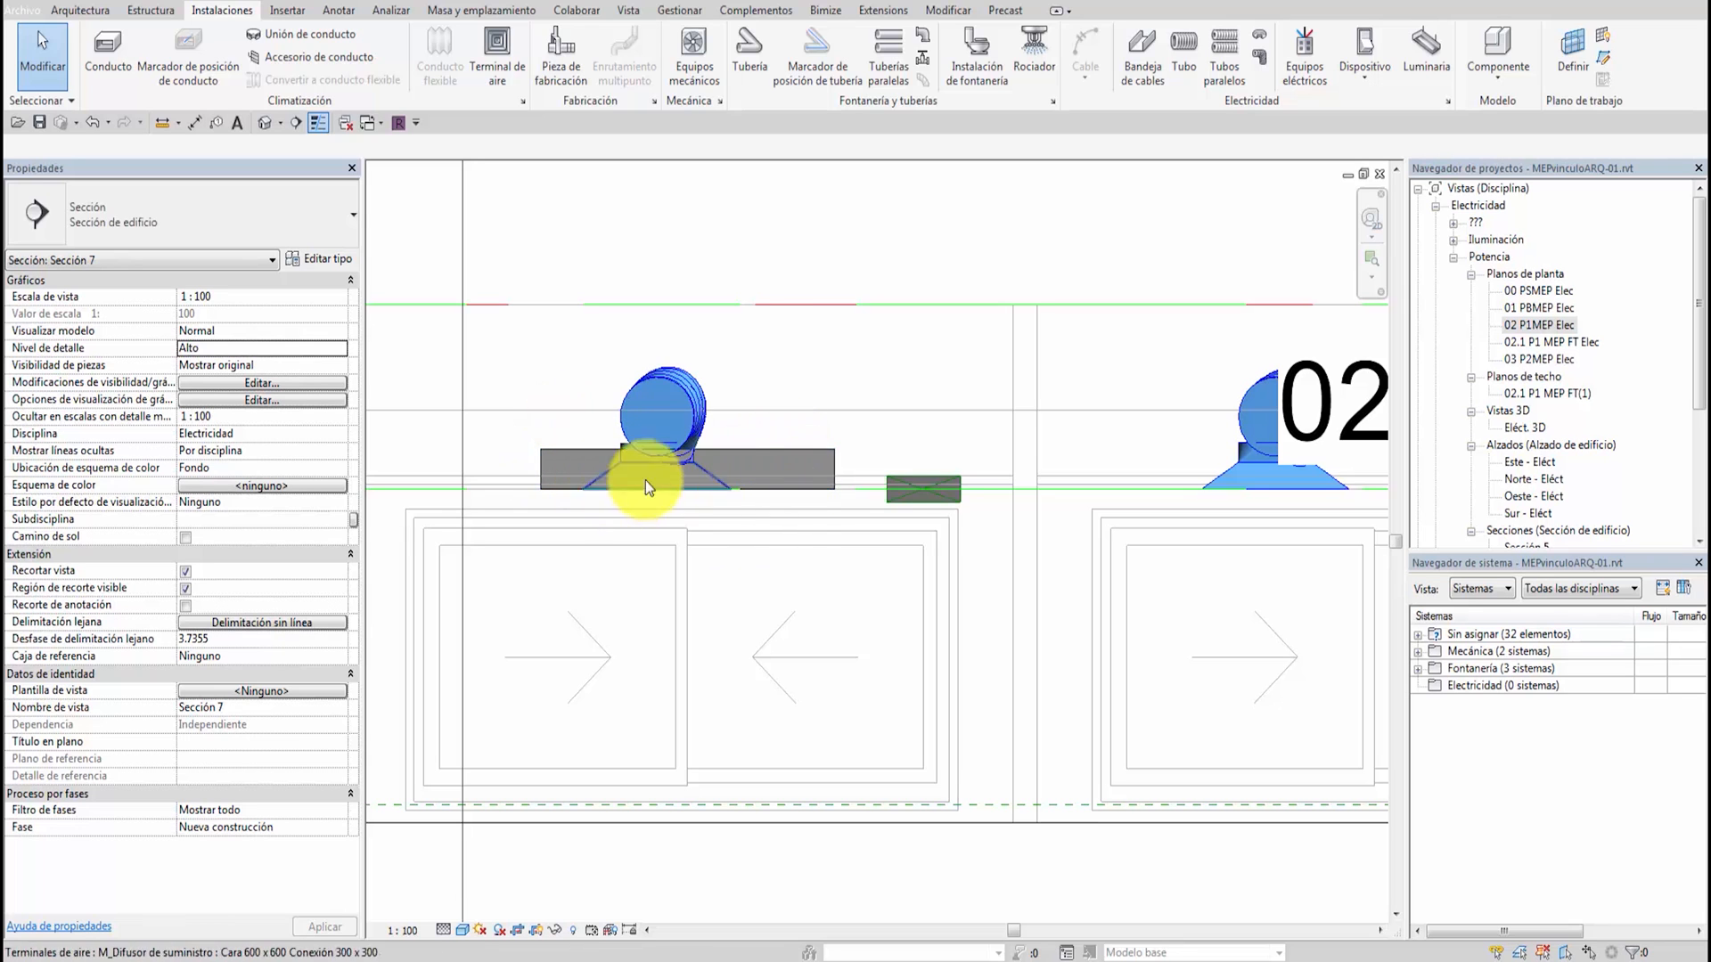
pyautogui.scroll(5, 985, 512)
pyautogui.click(911, 492)
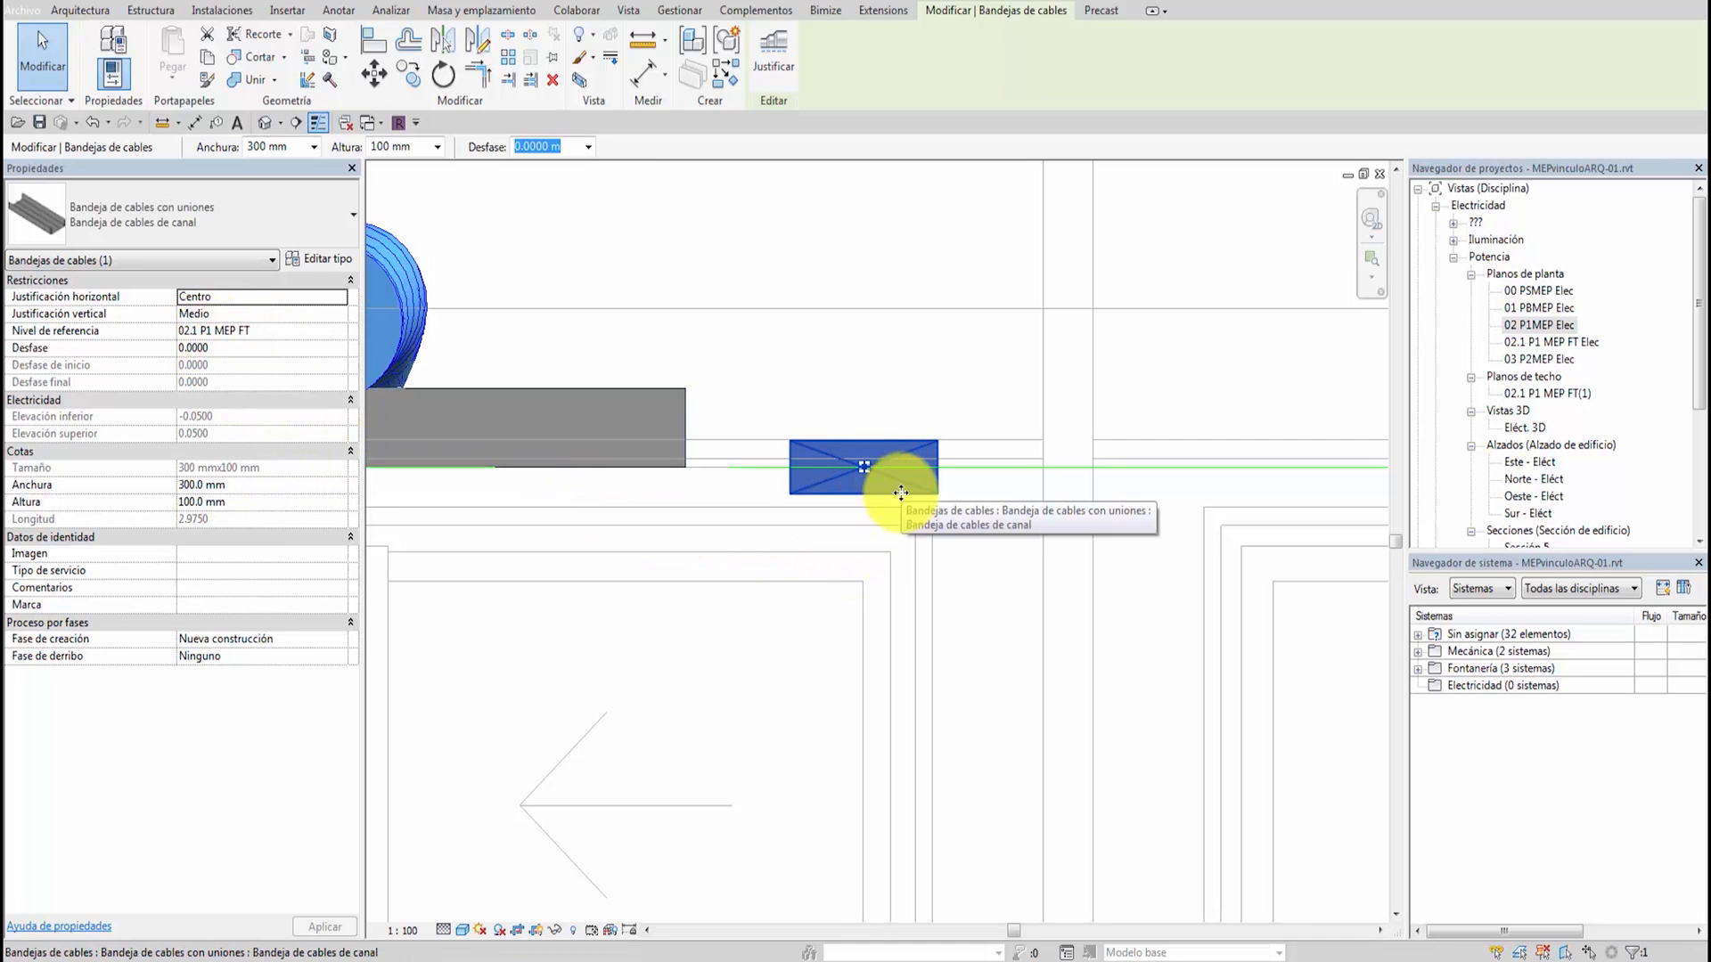
pyautogui.press('Escape')
pyautogui.press('a')
pyautogui.press('l')
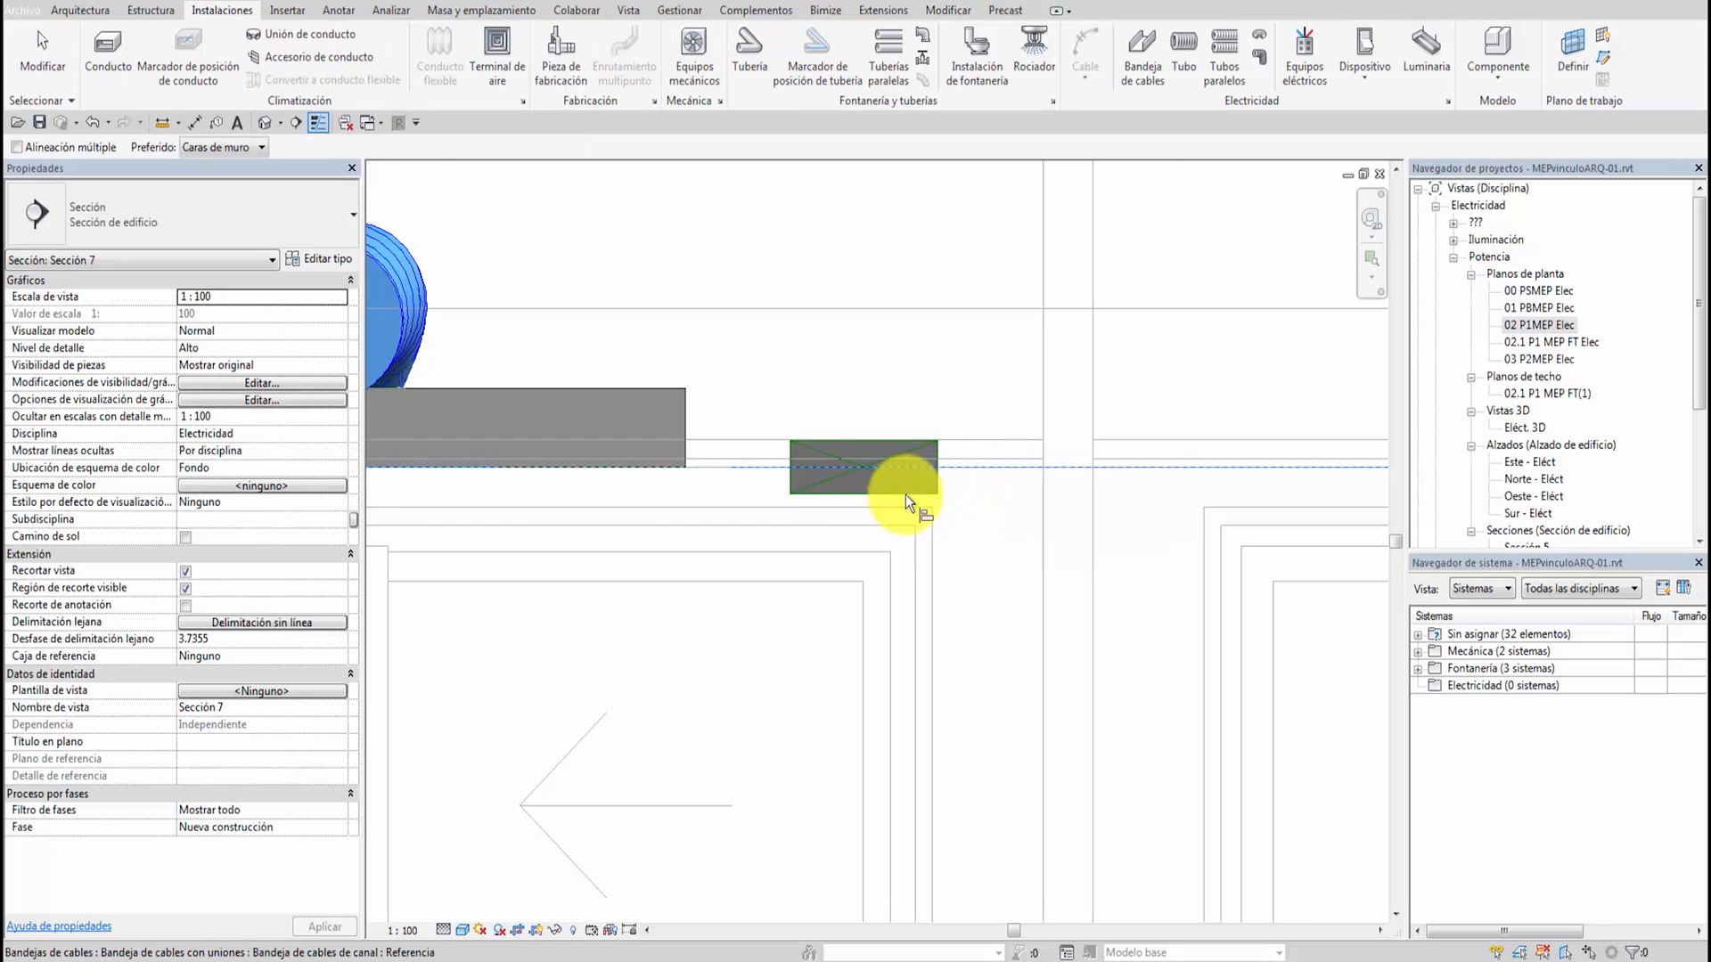
pyautogui.click(973, 467)
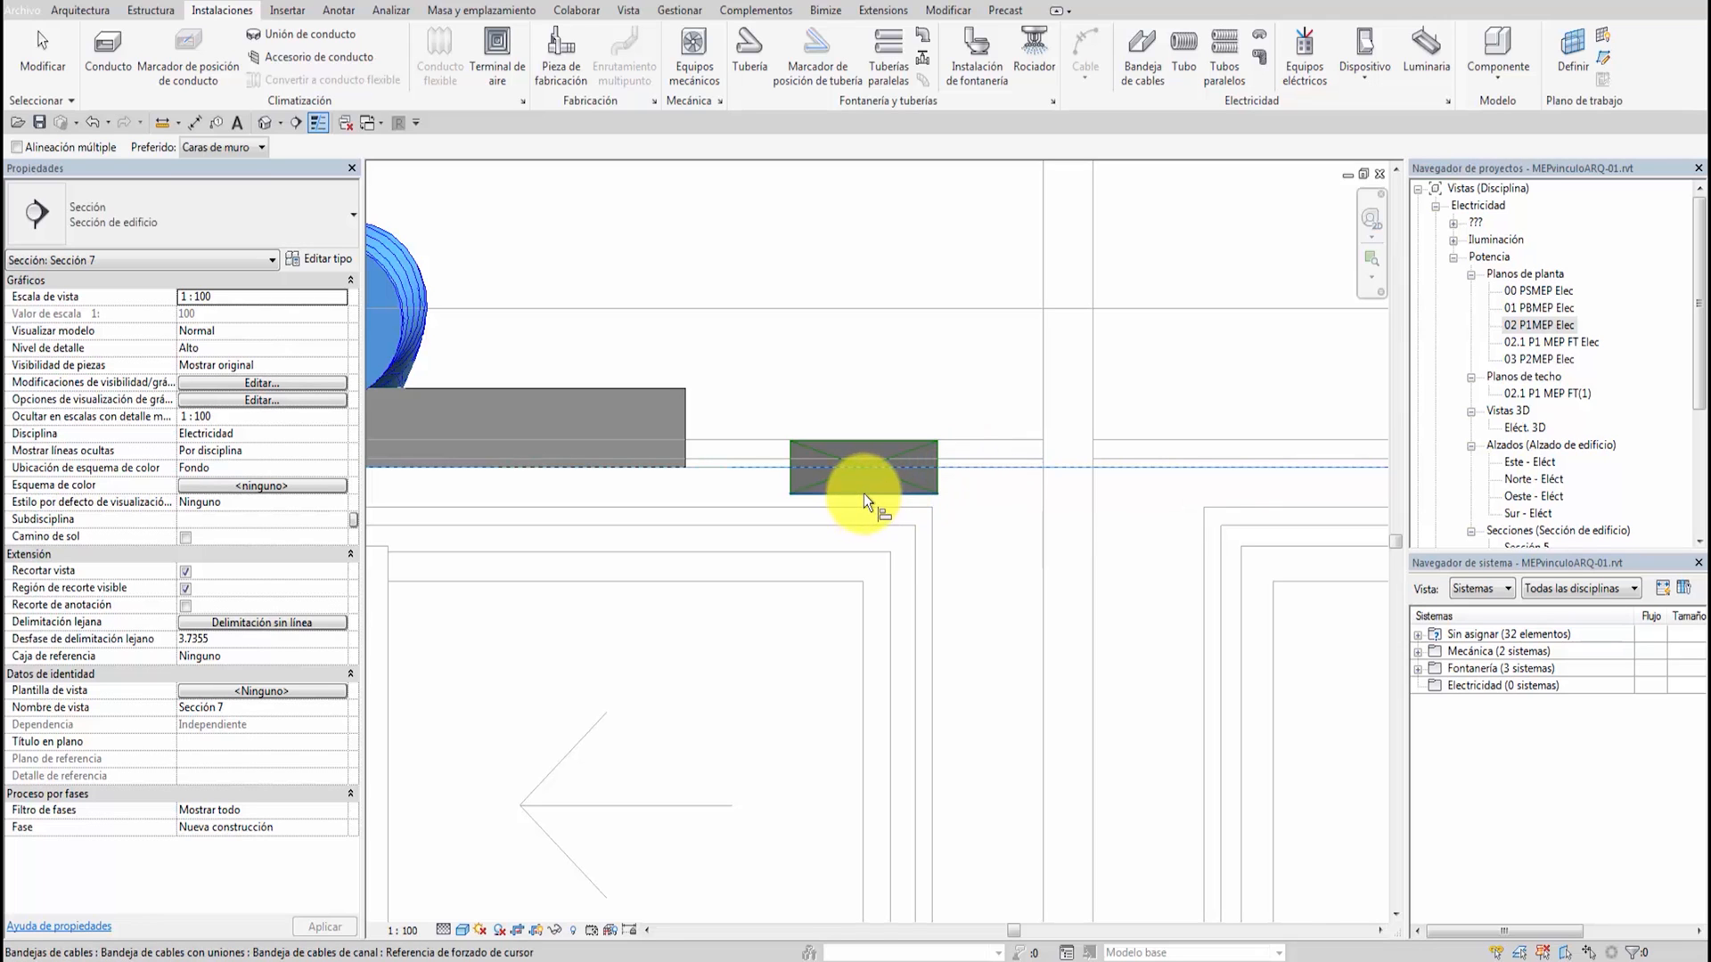
pyautogui.click(863, 494)
pyautogui.press('Escape')
pyautogui.press('Escape')
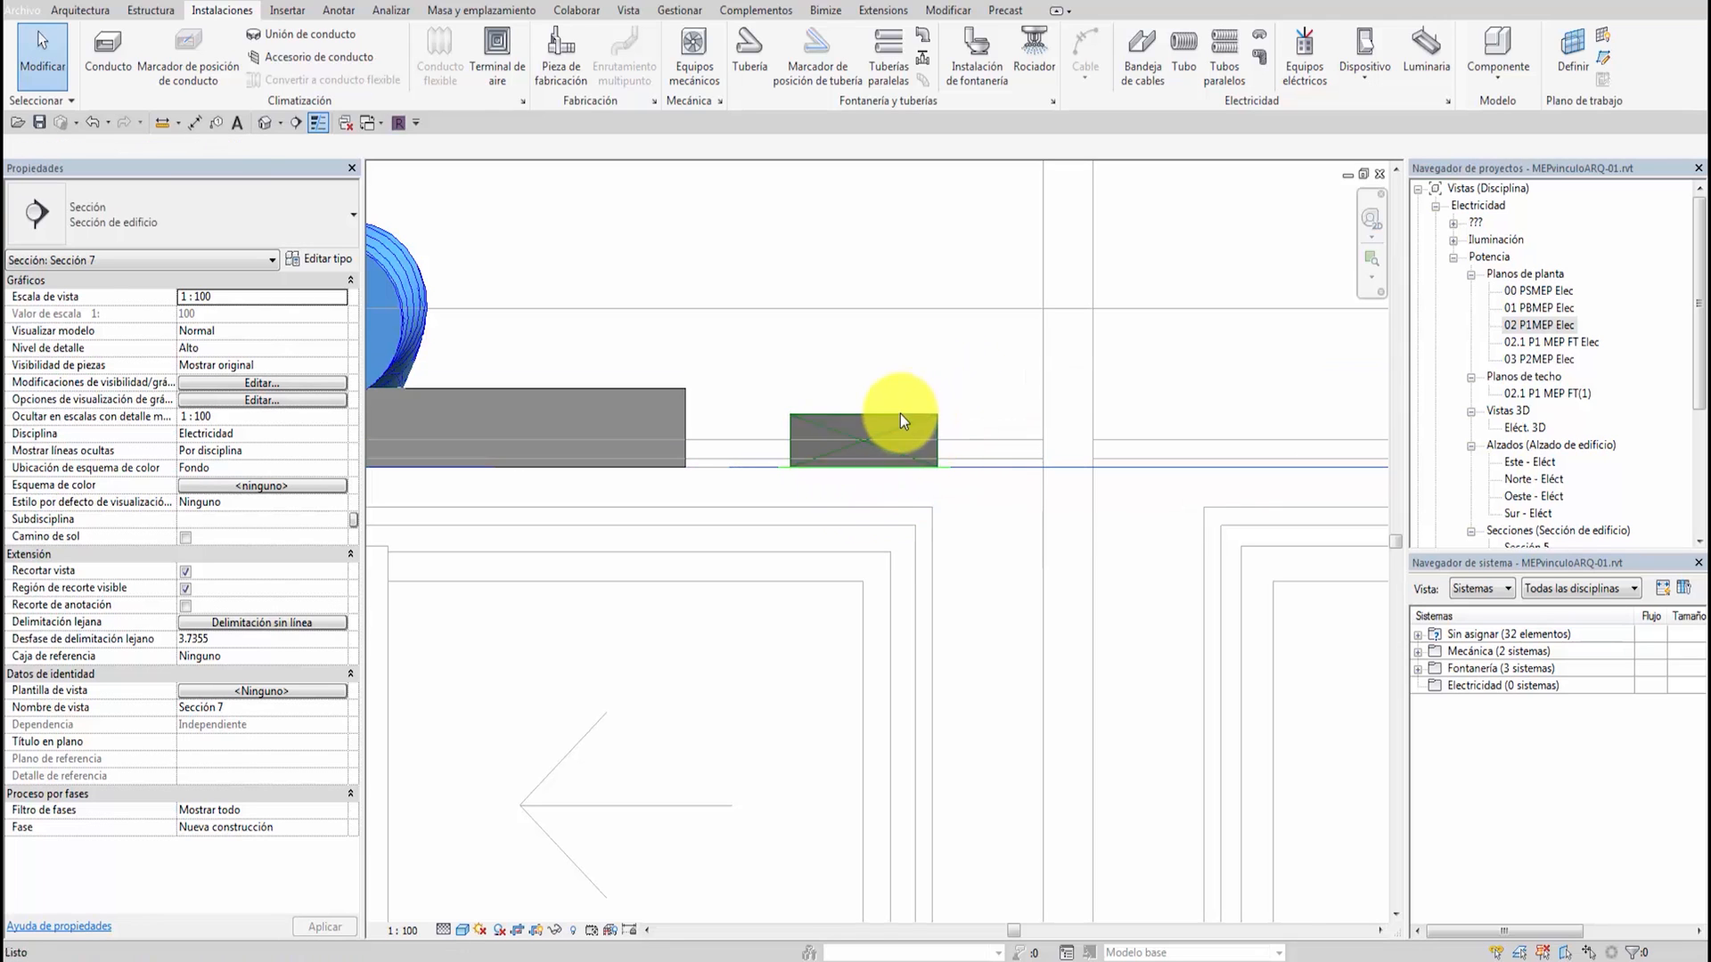
# Check the aligned cable tray's offset and set the section view's scale to 1:10
pyautogui.click(895, 421)
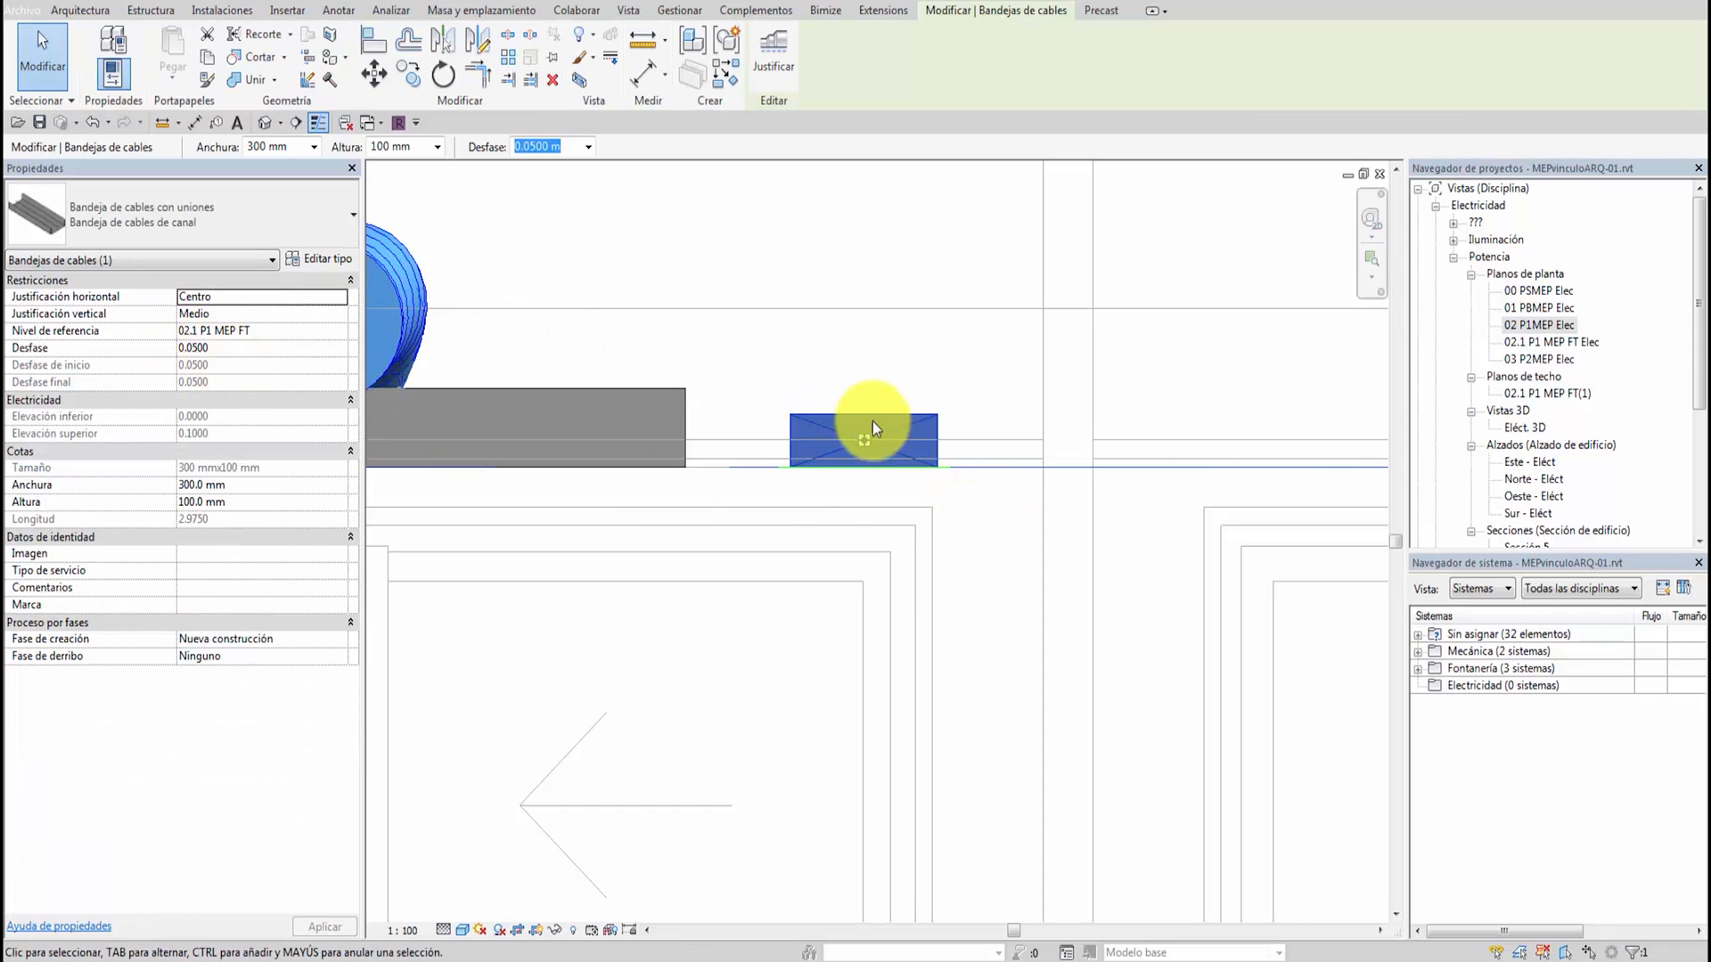
pyautogui.scroll(-4, 935, 448)
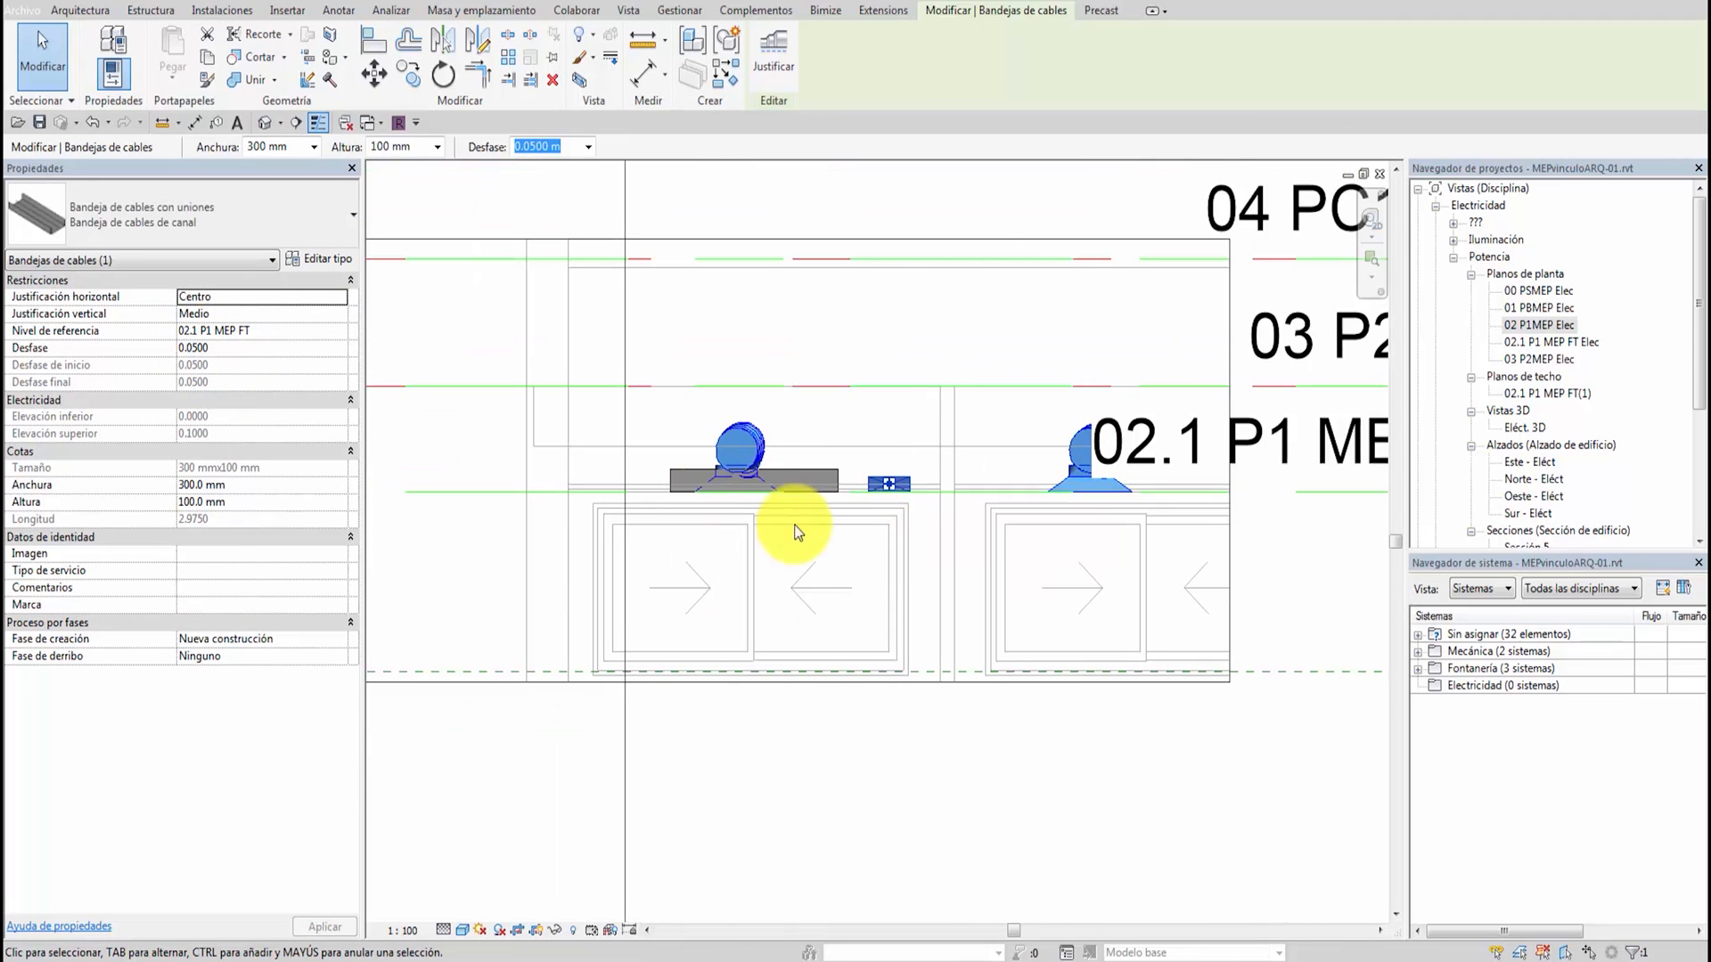
pyautogui.scroll(-1, 1066, 532)
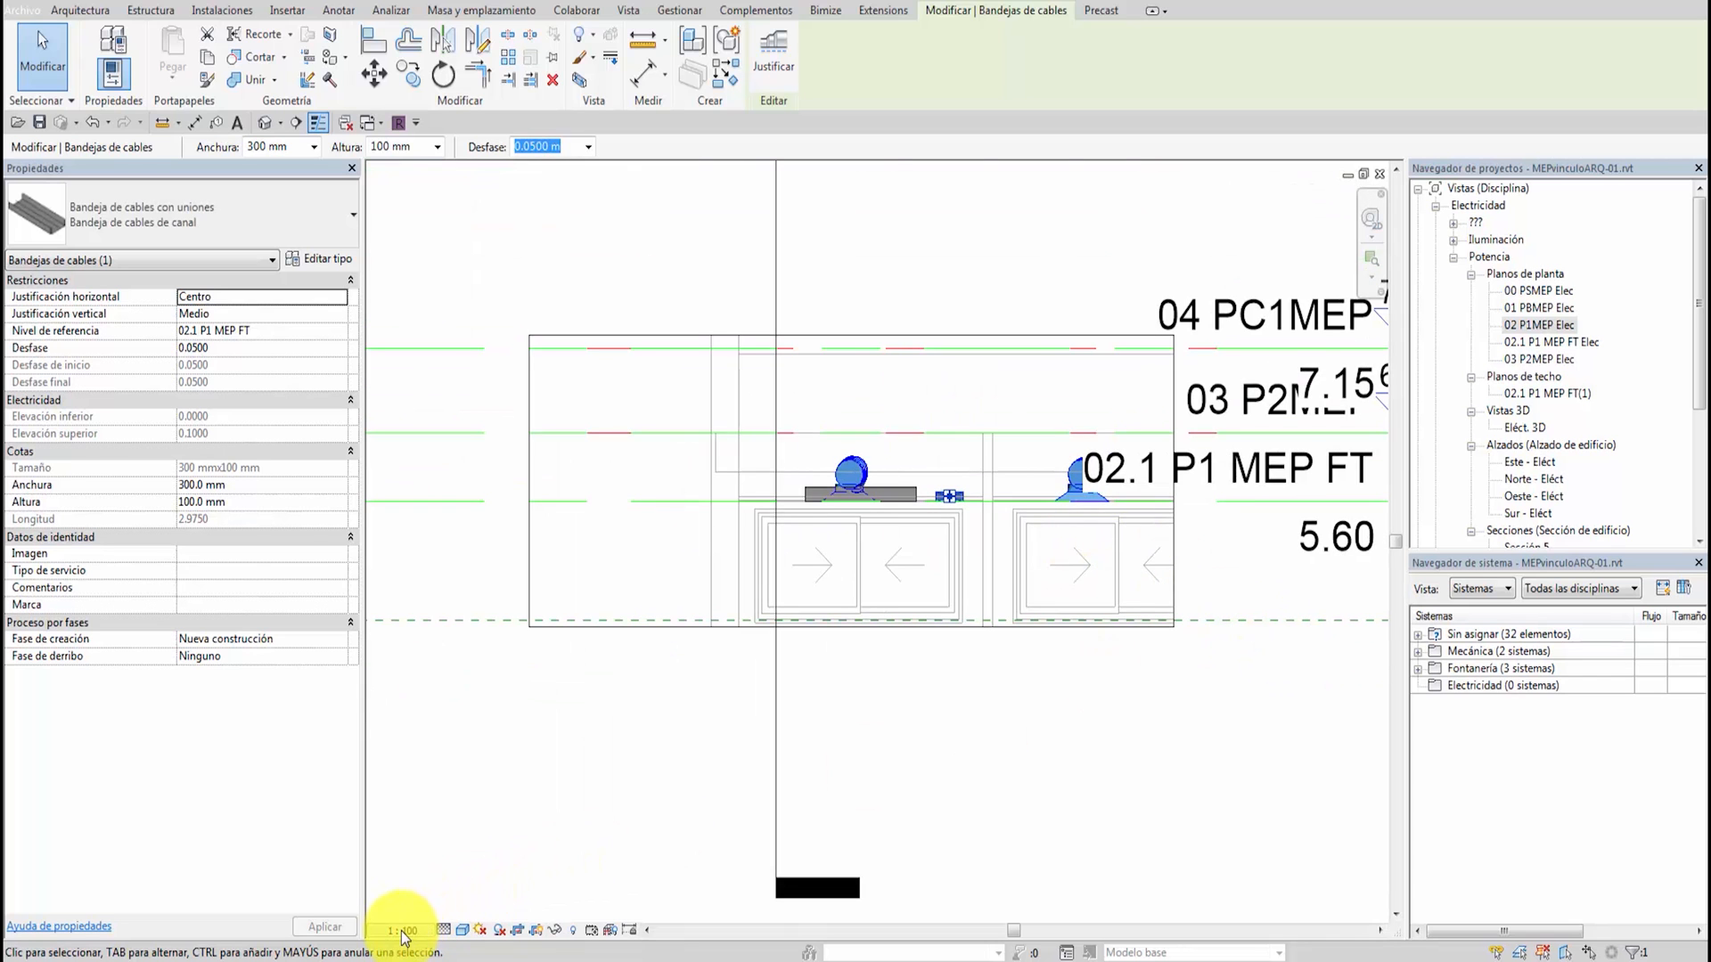
pyautogui.click(403, 930)
pyautogui.click(408, 720)
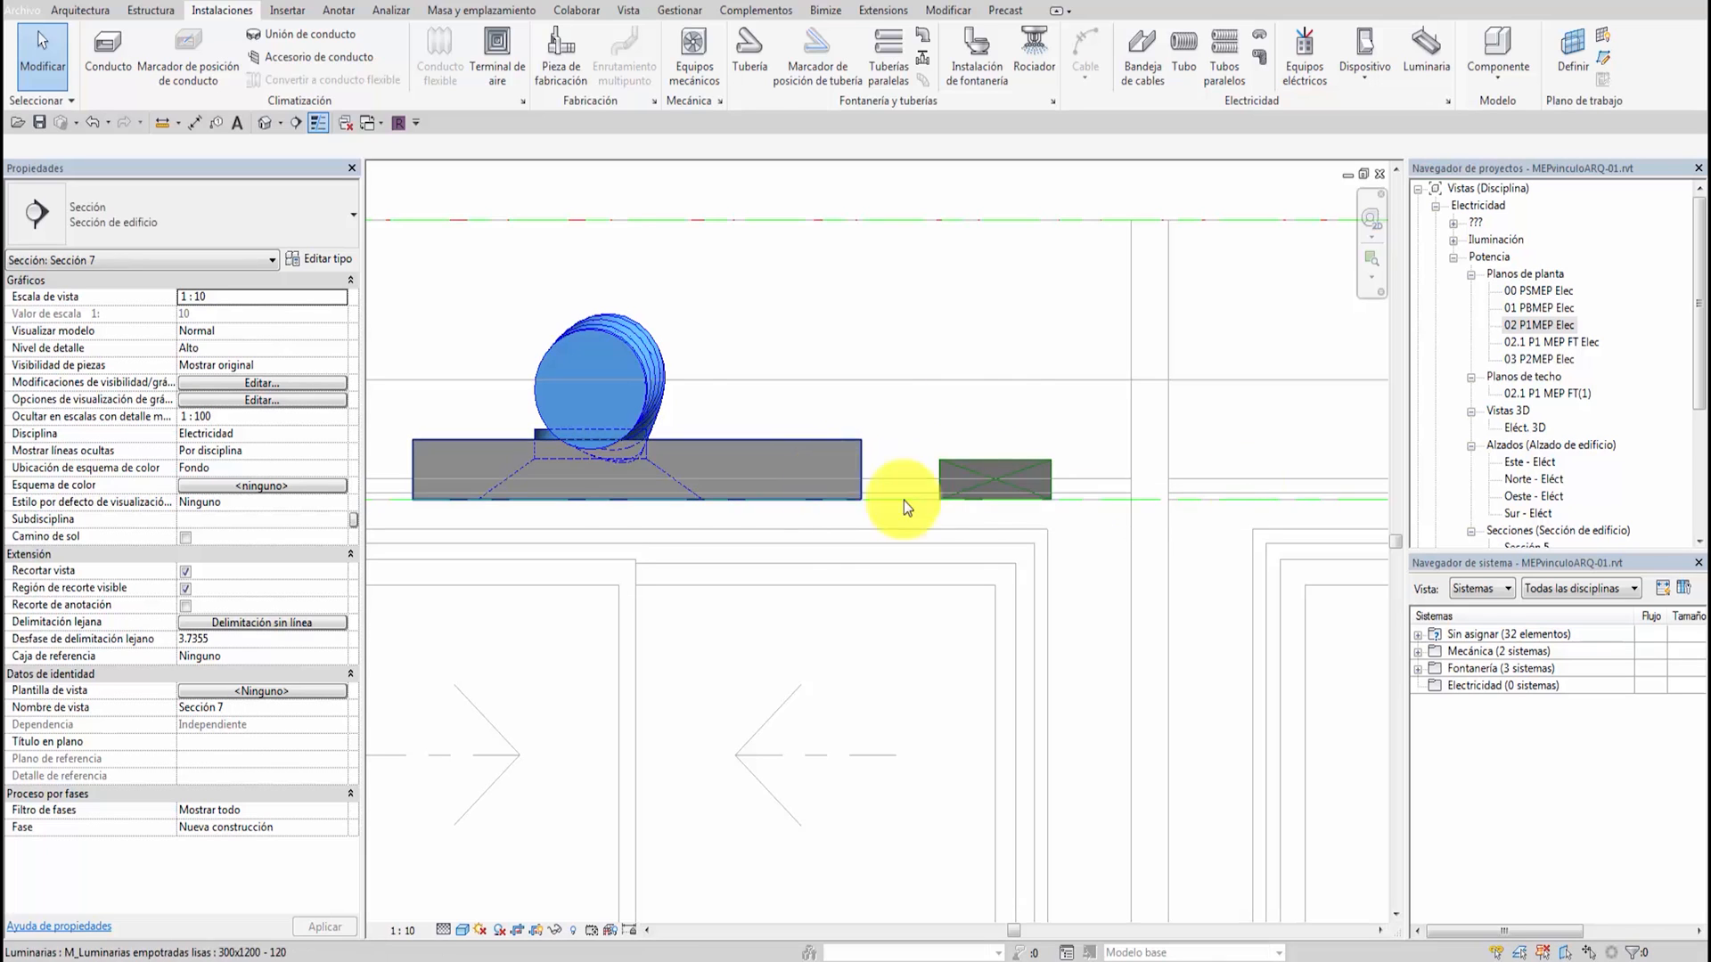
# In the 02 P1MEP Elec plan, draw a 35 mm conduit about 0.38 m long from the tray's side into the top luminaire, inheriting the tray's elevation
pyautogui.doubleClick(1554, 323)
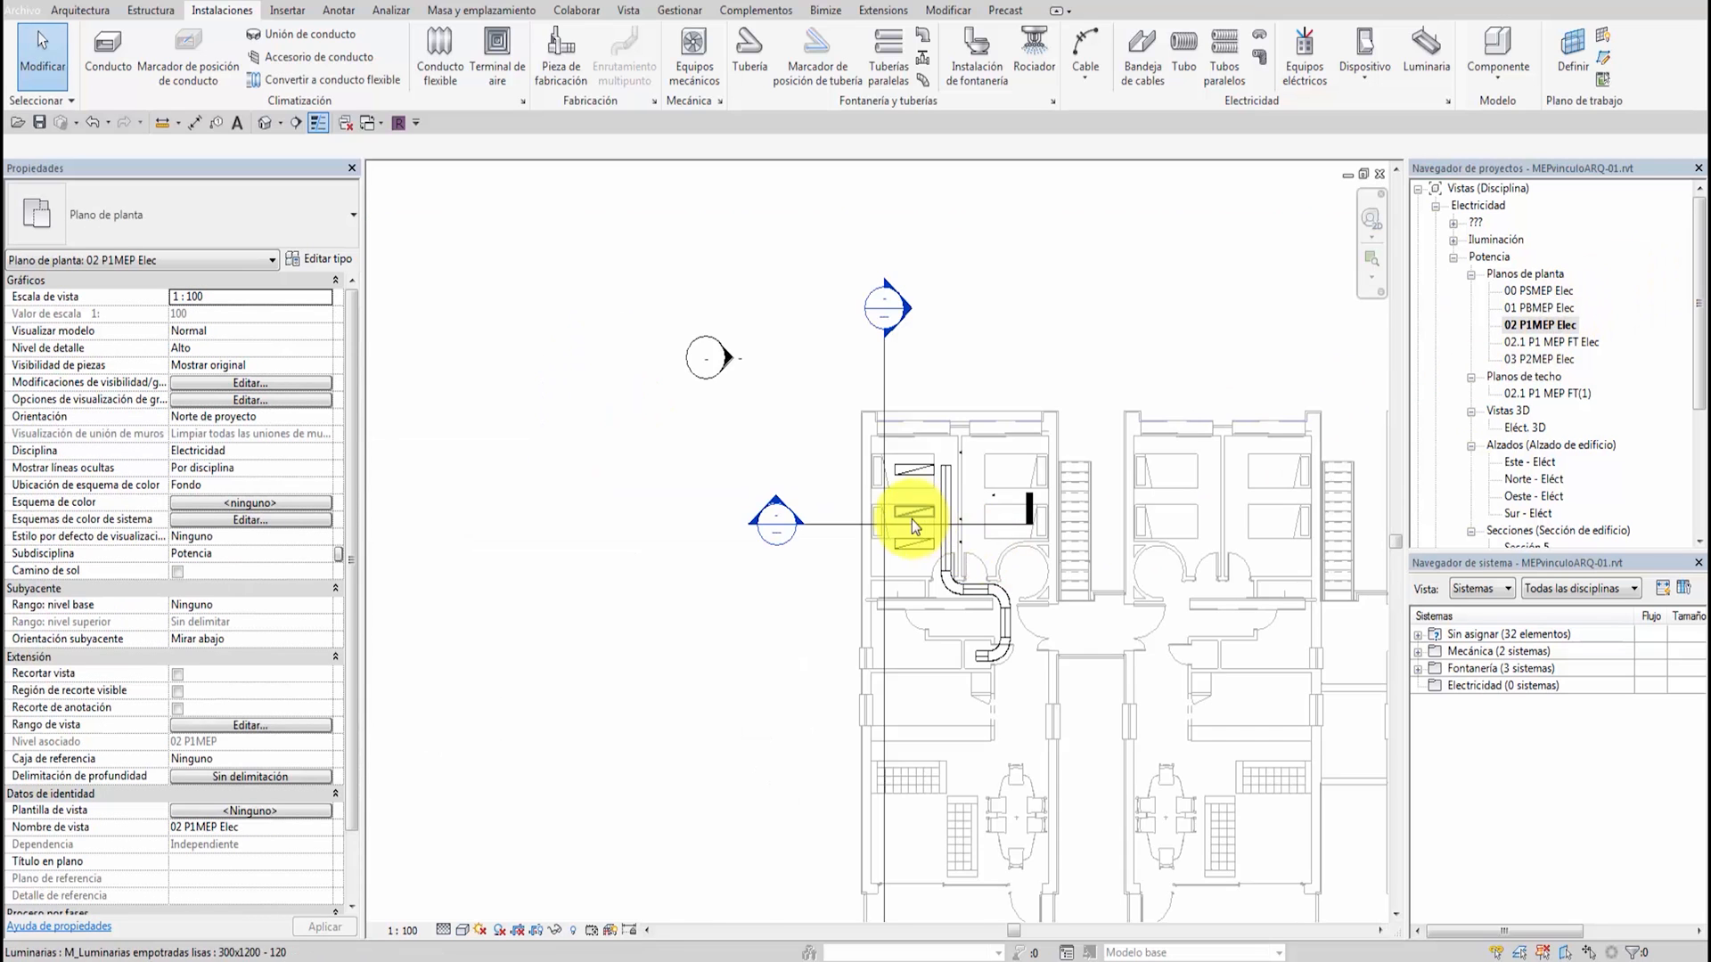
pyautogui.scroll(3, 939, 528)
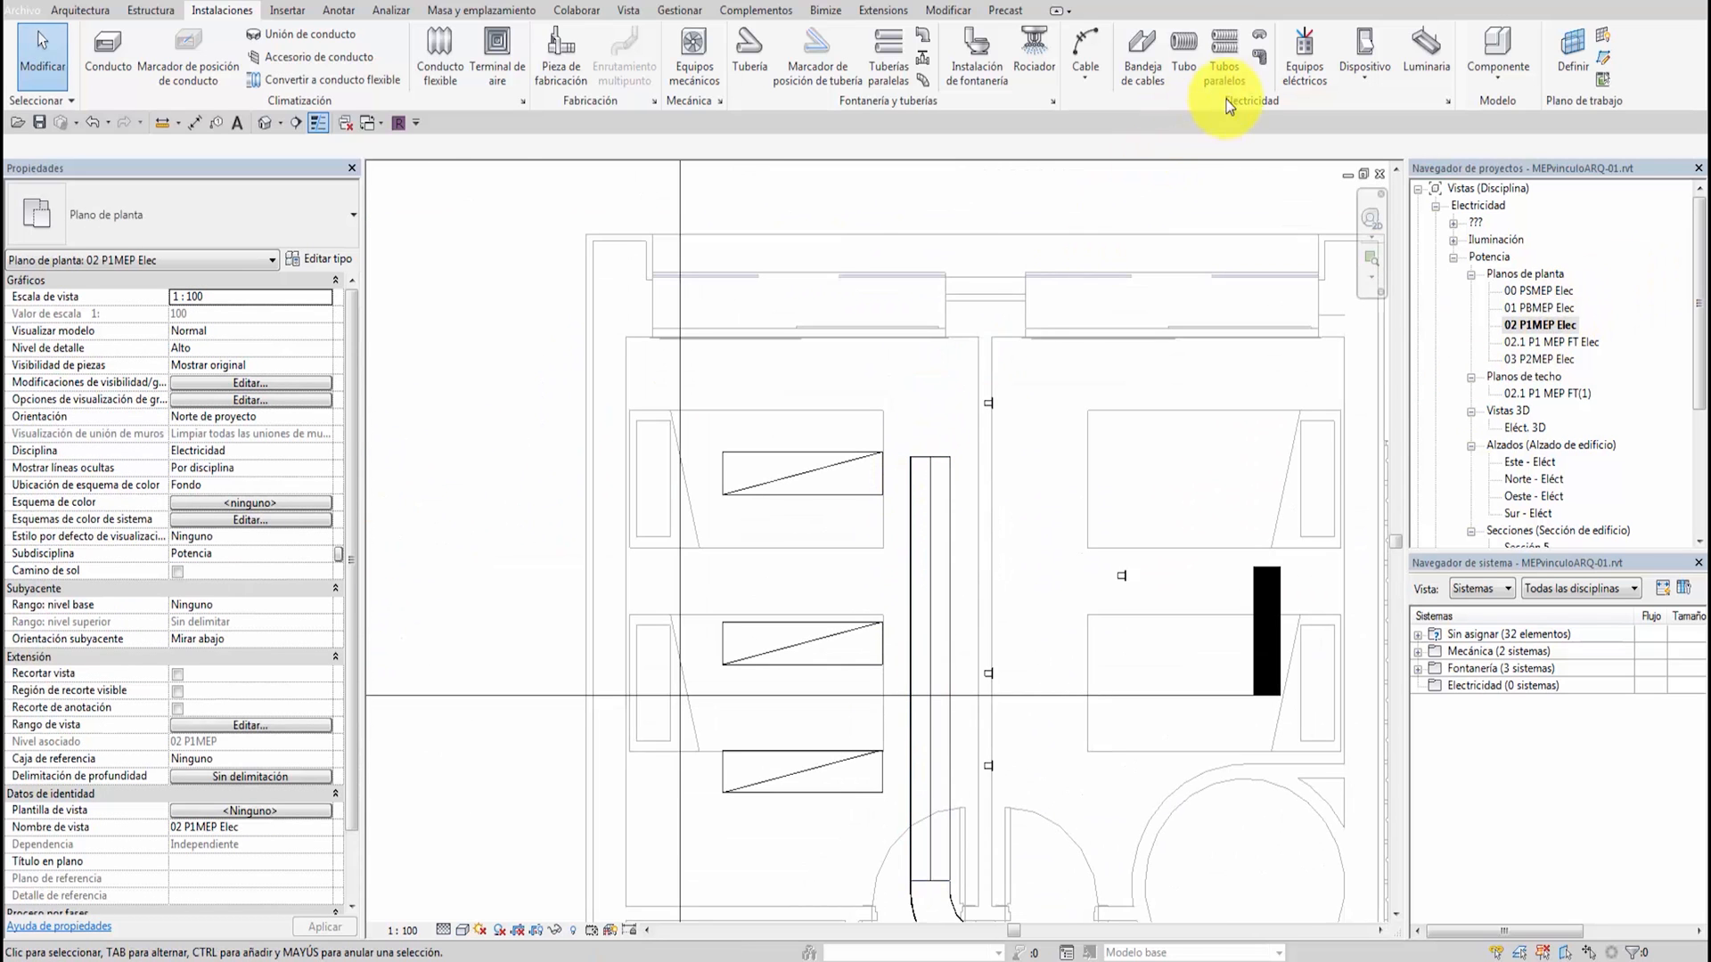
pyautogui.click(1184, 53)
pyautogui.scroll(3, 939, 488)
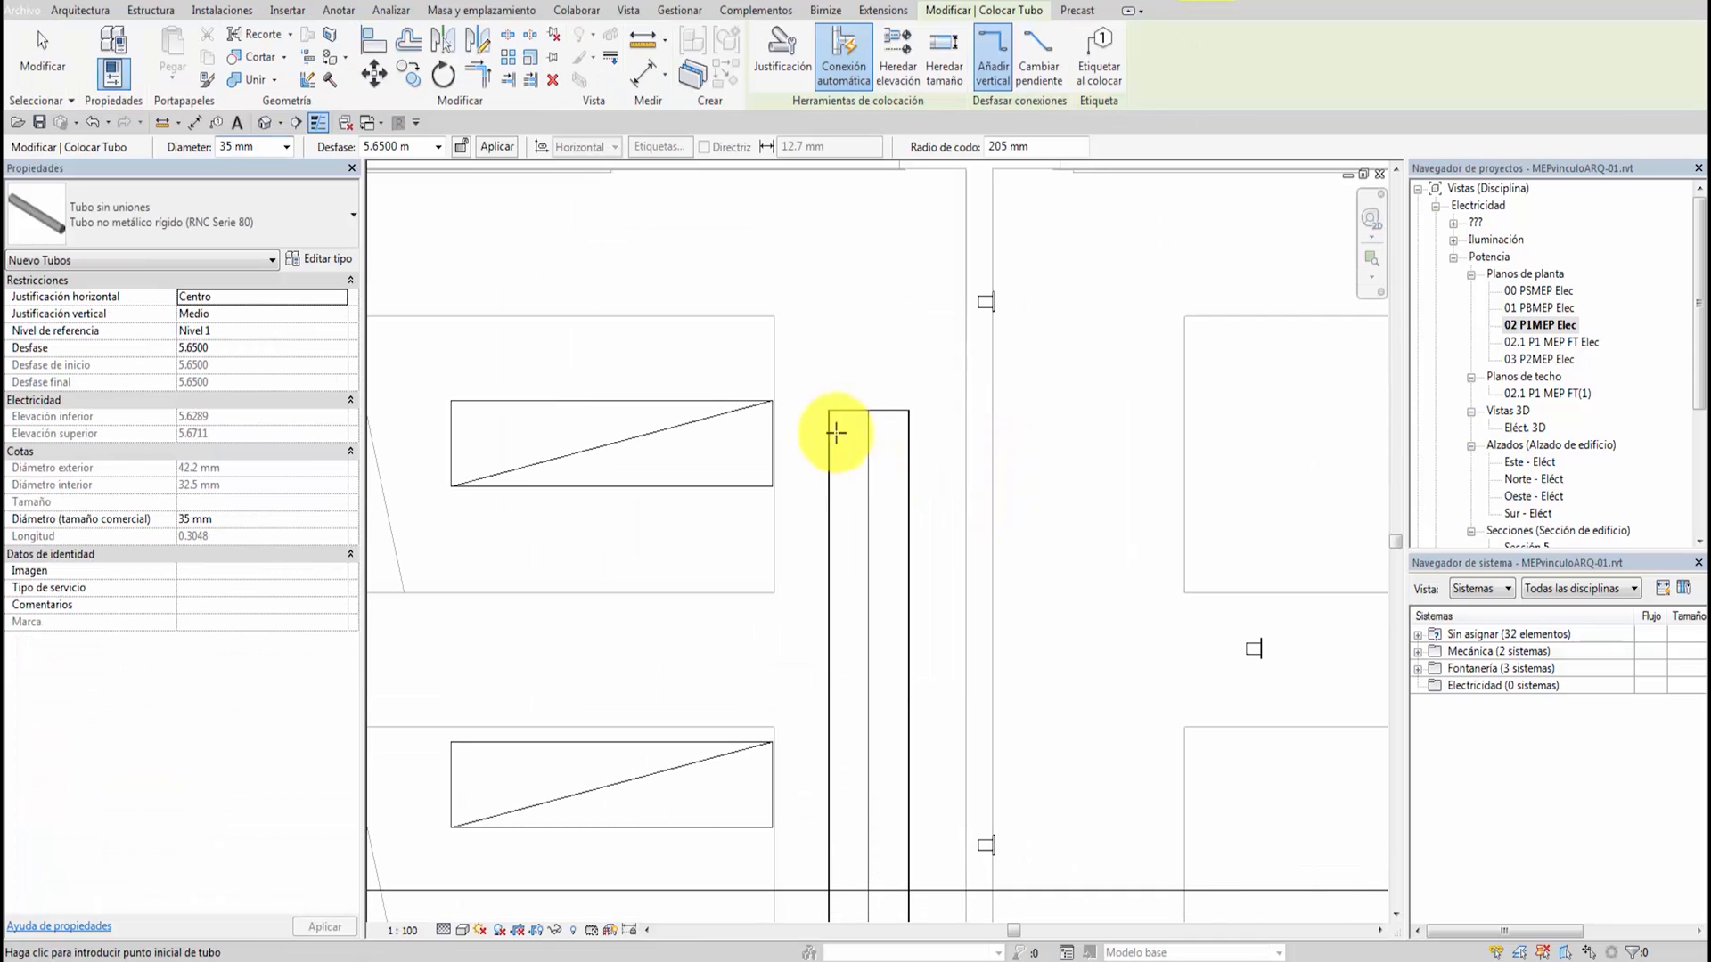
pyautogui.click(895, 50)
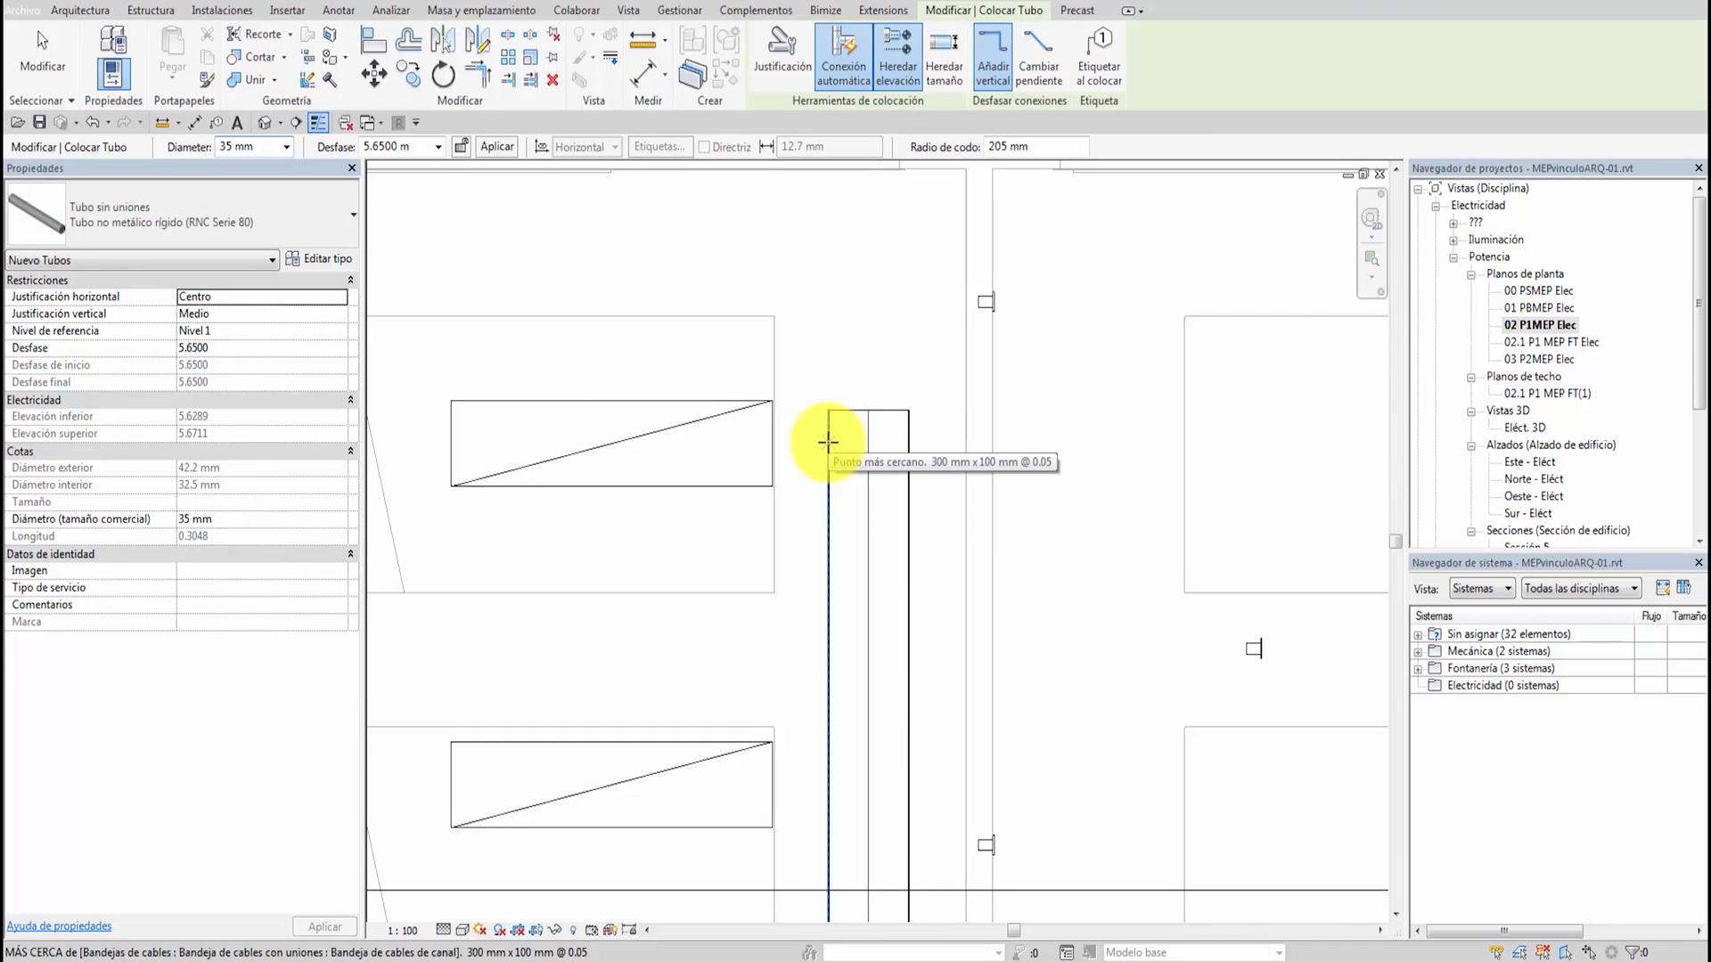
pyautogui.click(828, 443)
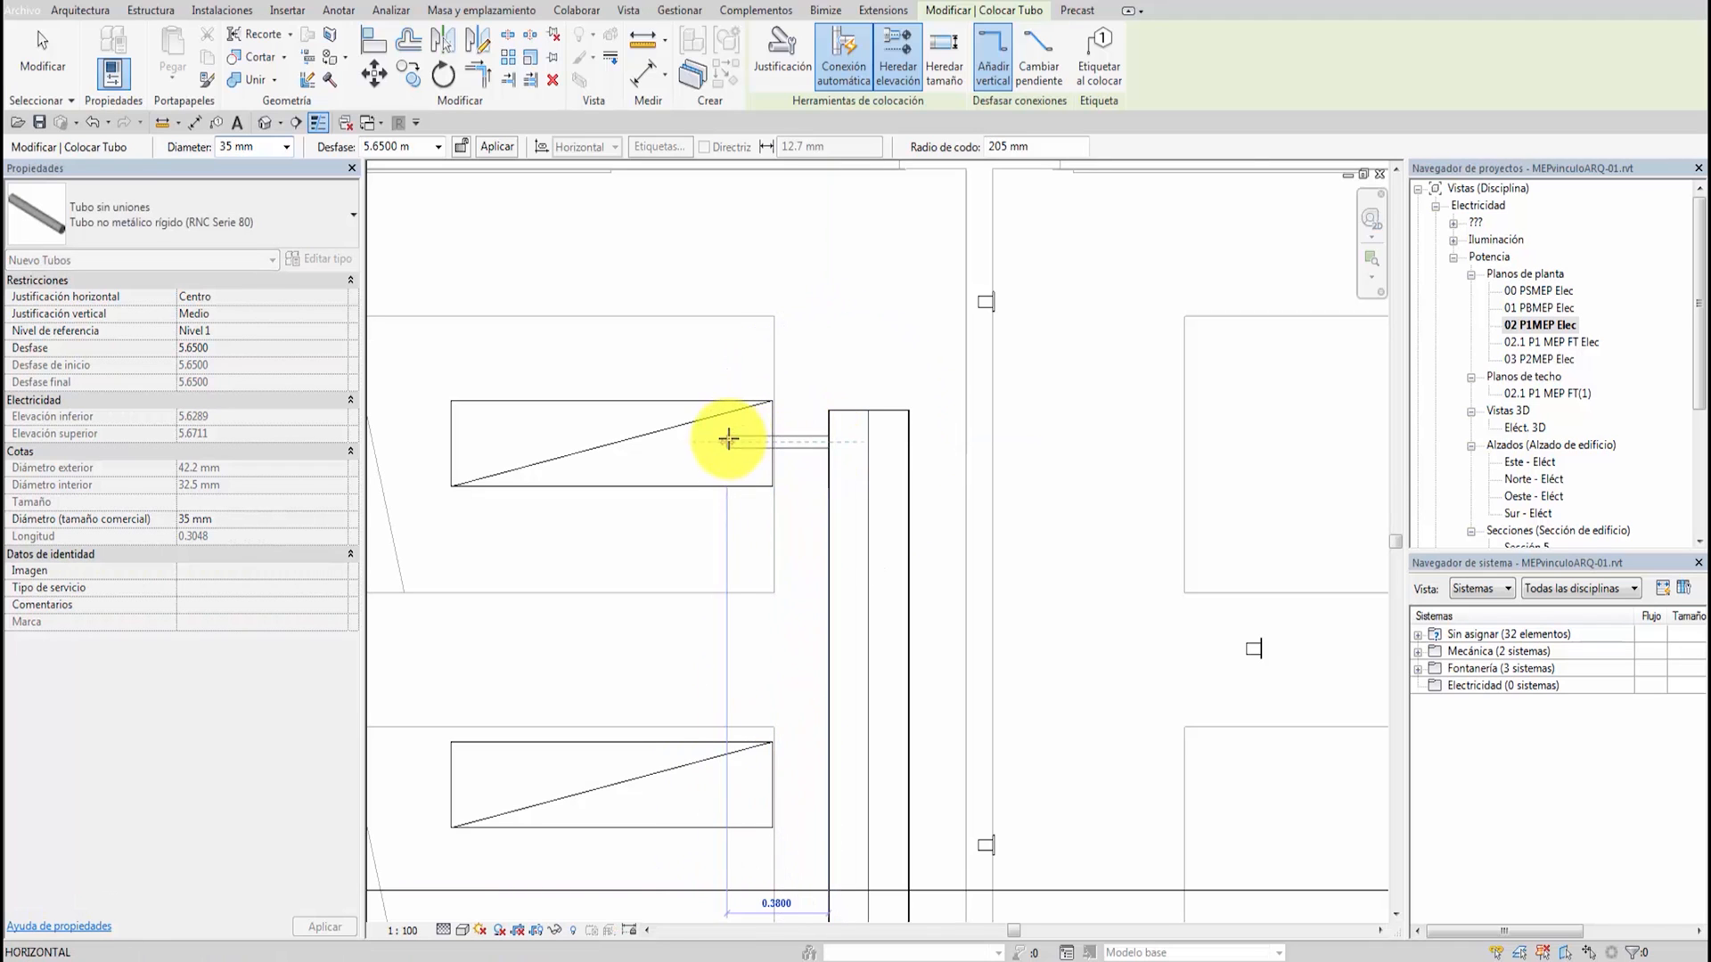
pyautogui.click(728, 443)
pyautogui.press('Escape')
pyautogui.press('Escape')
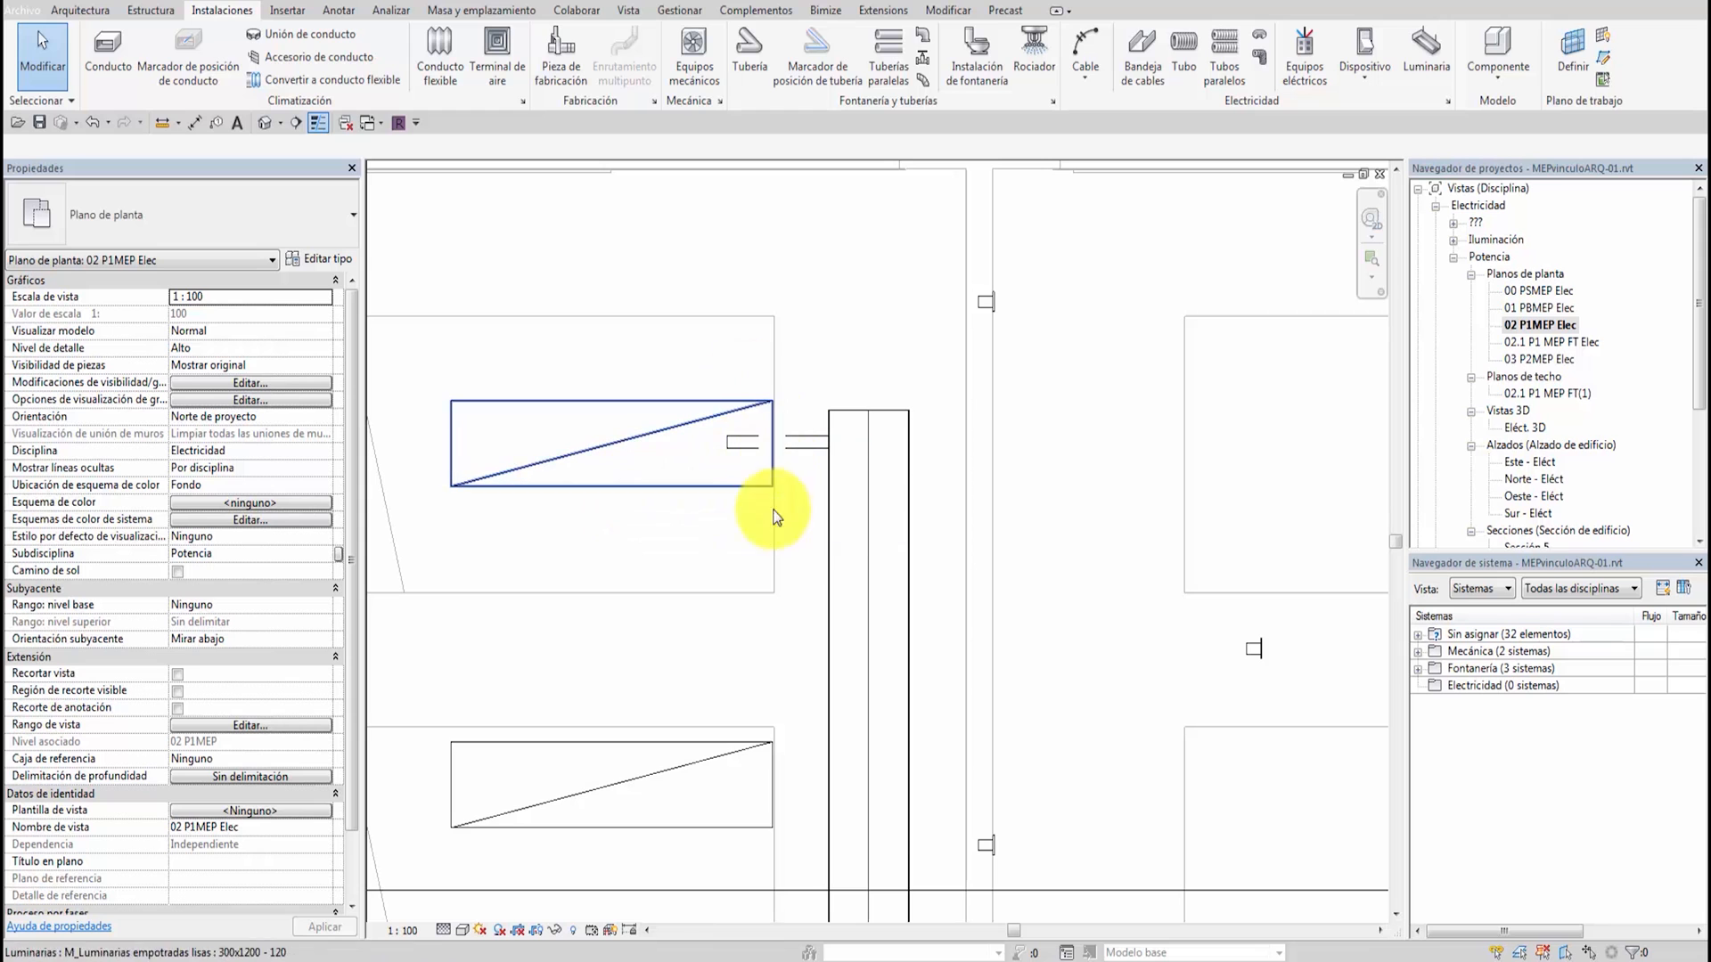
# Open the Sección 7 view and examine how the conduit runs between the cable tray and the luminaire
pyautogui.doubleClick(702, 410)
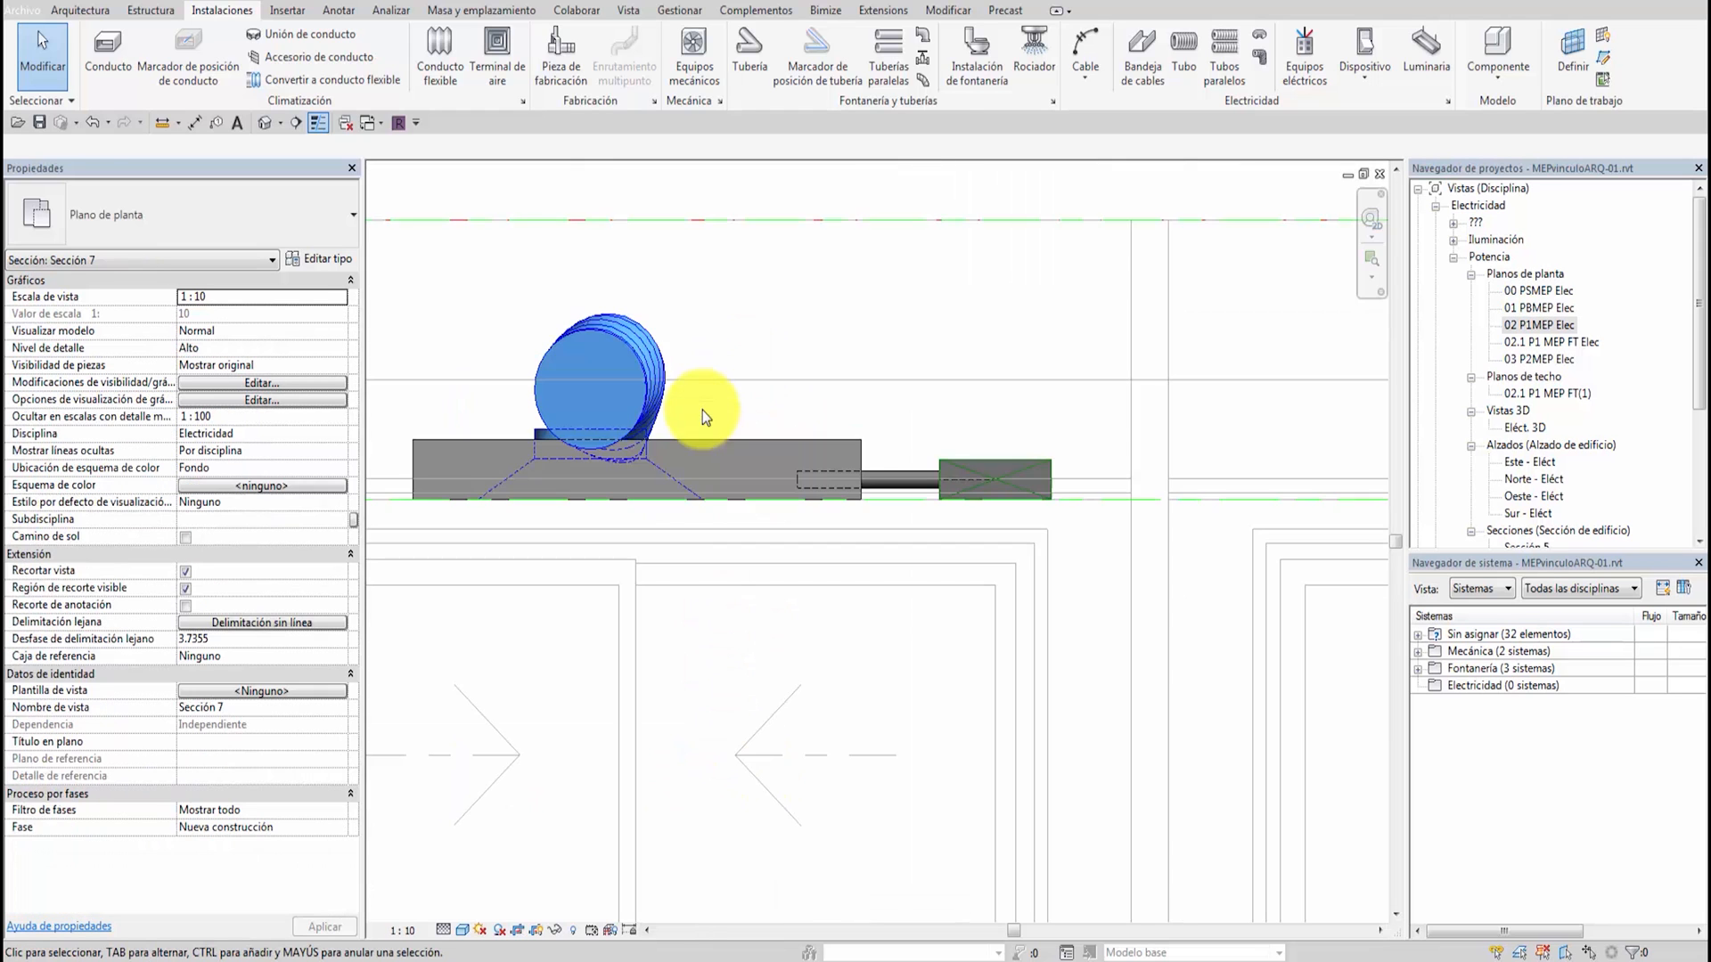
pyautogui.scroll(2, 1004, 490)
pyautogui.scroll(-2, 988, 565)
# Temporarily hide the host extrusion in the M_Luminarias empotradas lisas family's 3D view and display the available connector creation tools
pyautogui.click(1110, 554)
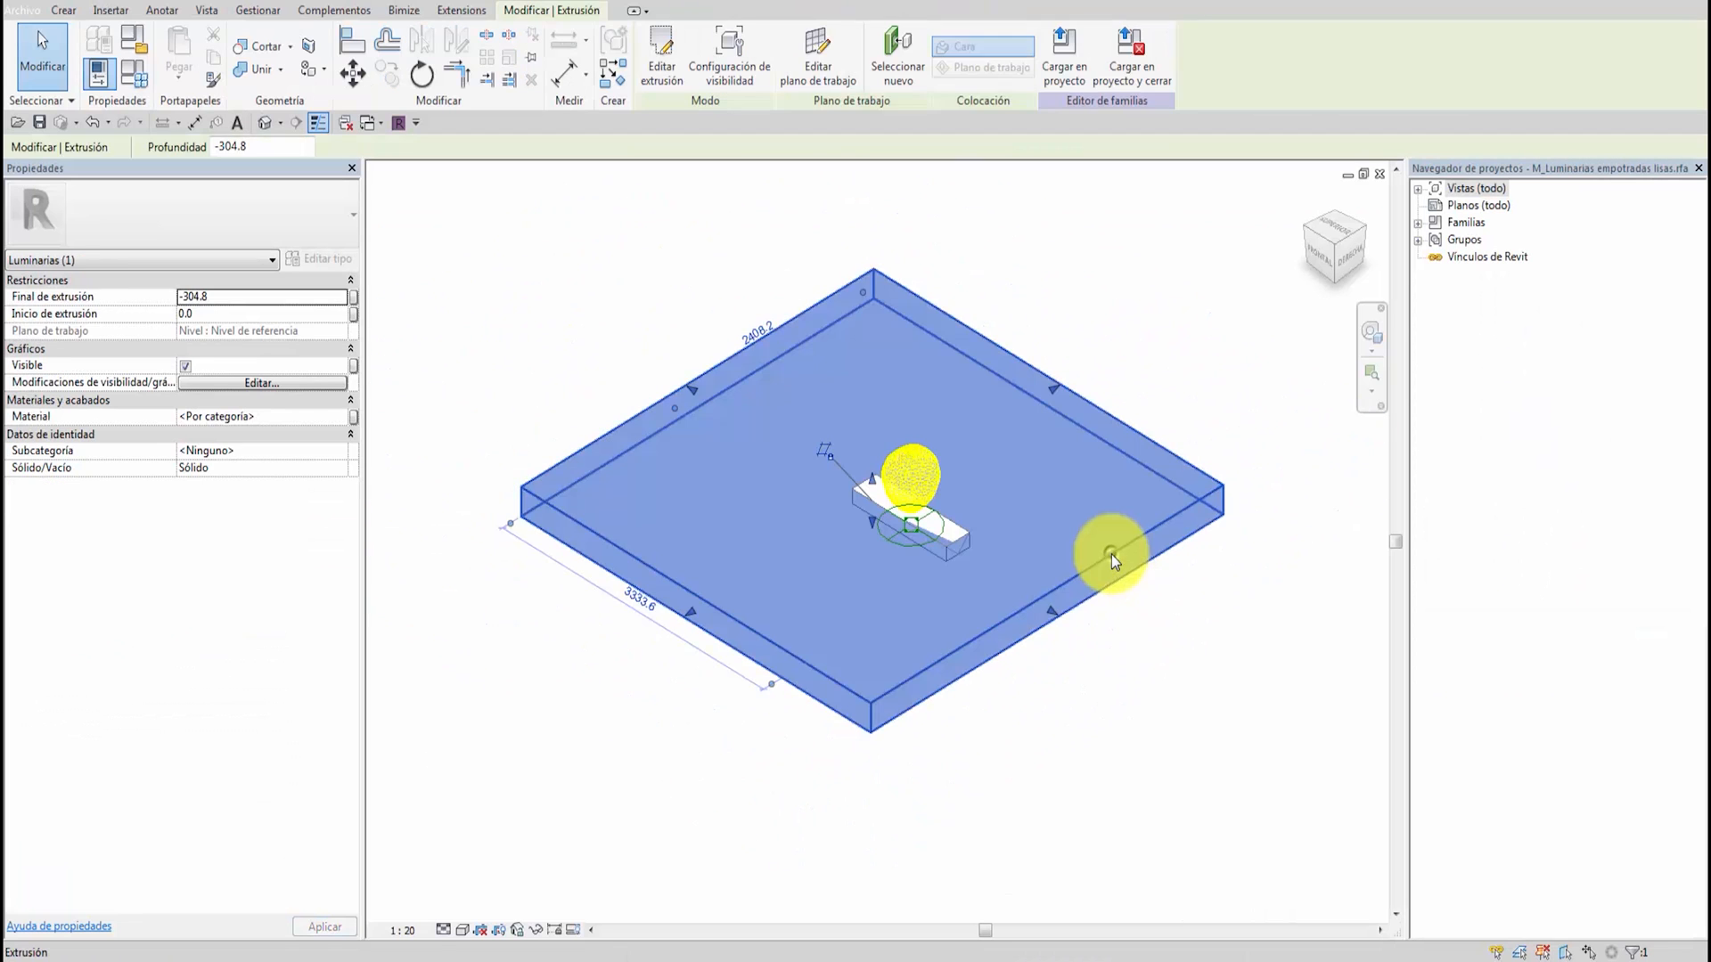
pyautogui.press('h')
pyautogui.press('h')
pyautogui.scroll(2, 966, 511)
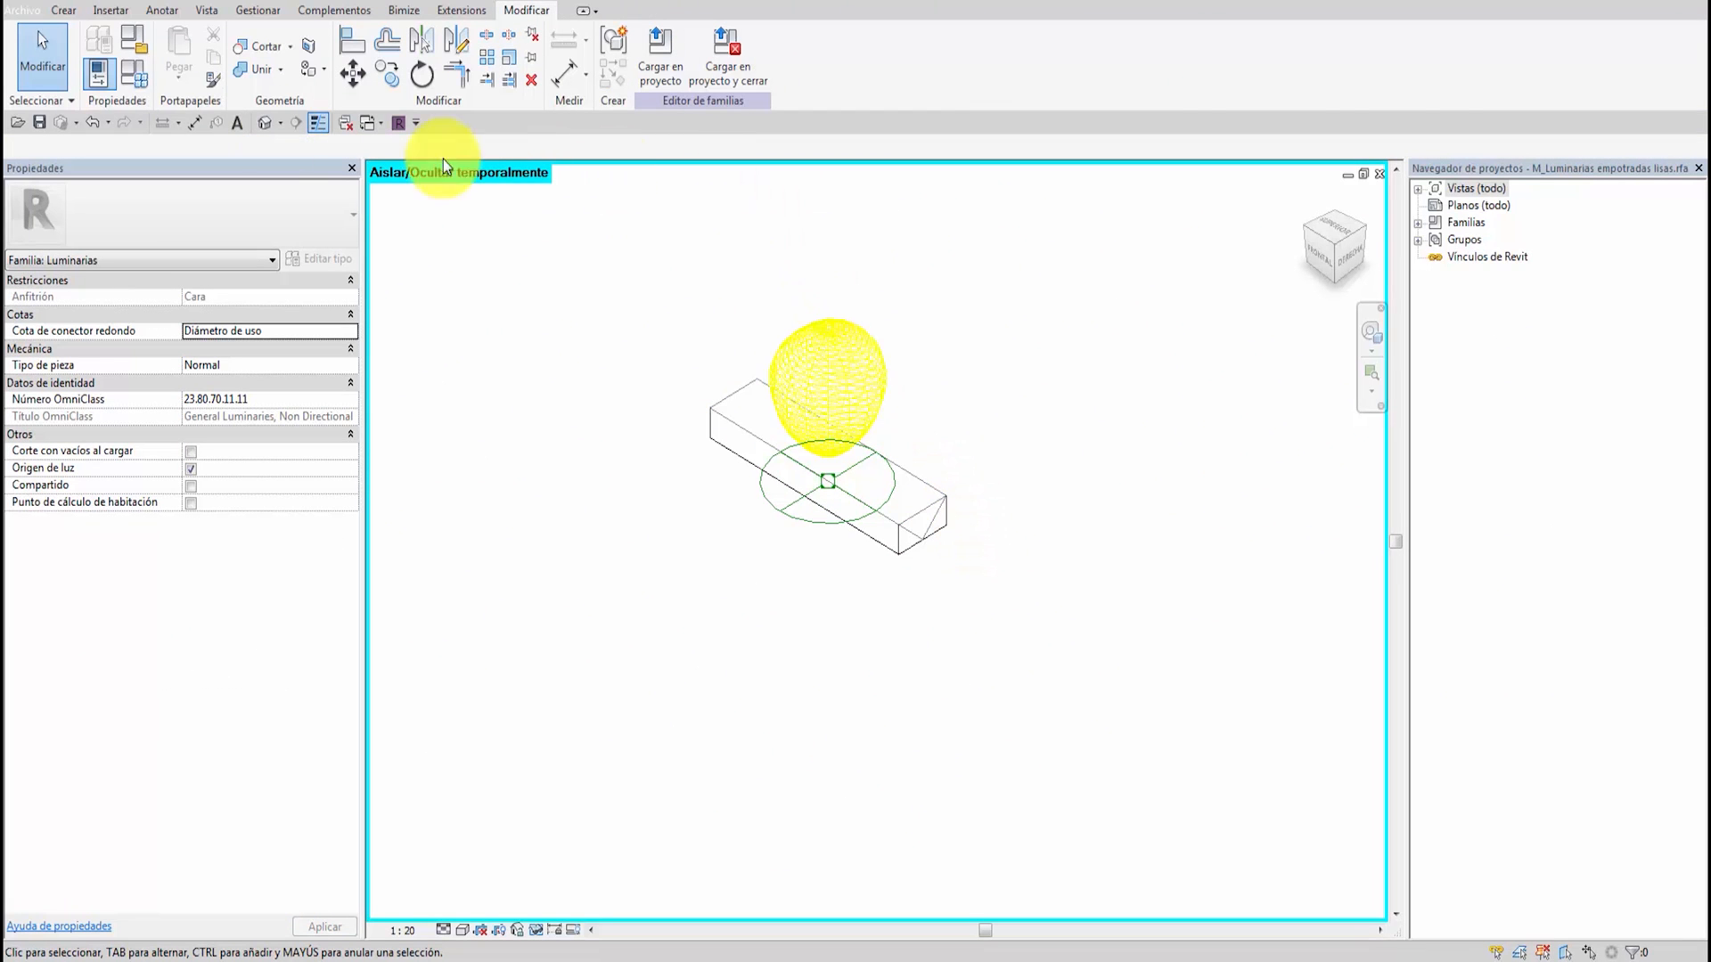
pyautogui.click(63, 10)
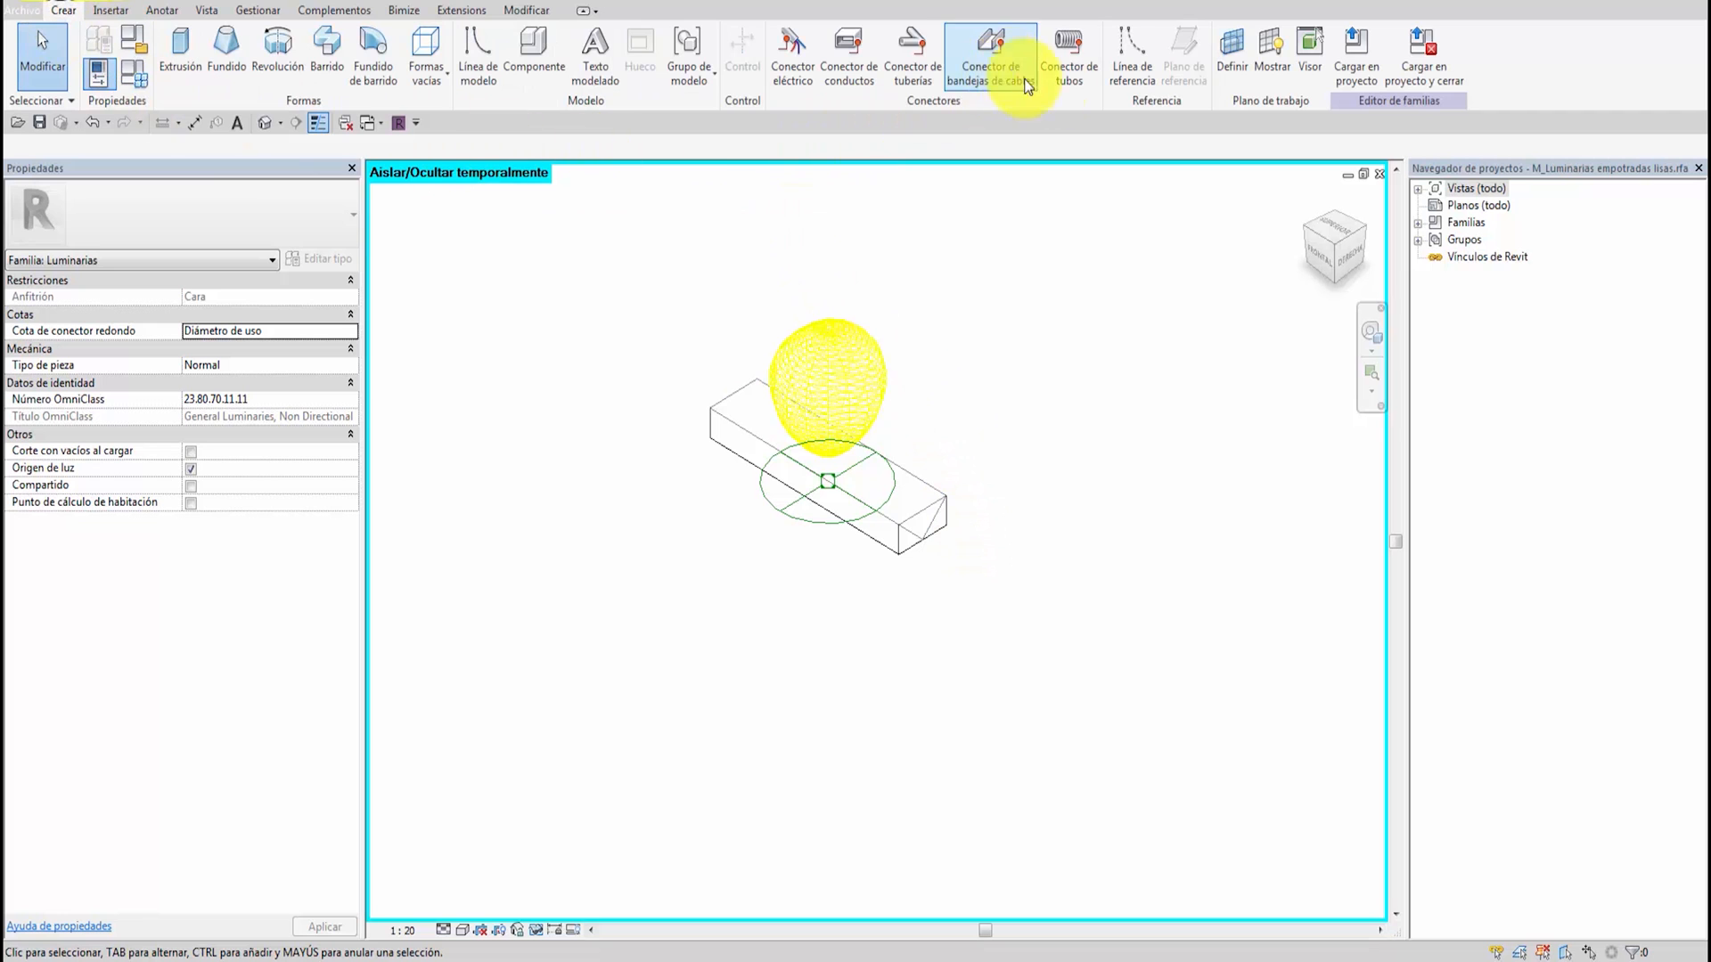
# Place an individual conduit connector on the end face of the luminaire's box
pyautogui.click(1068, 59)
pyautogui.scroll(3, 992, 457)
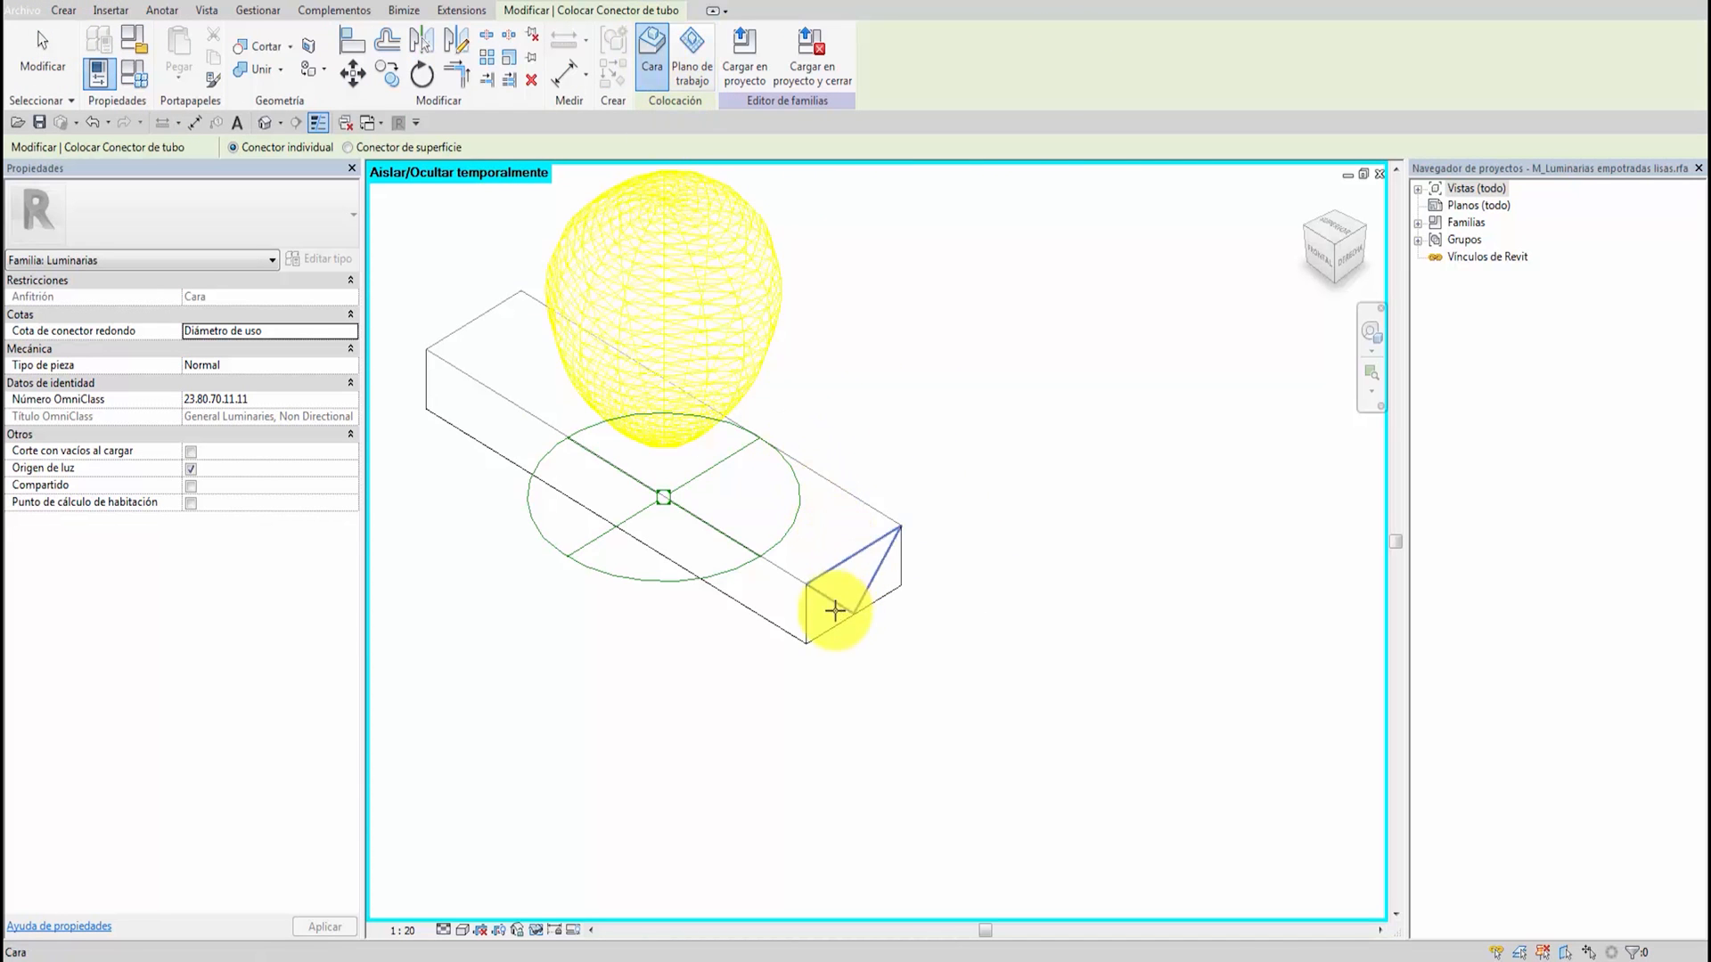
pyautogui.click(842, 597)
pyautogui.press('Escape')
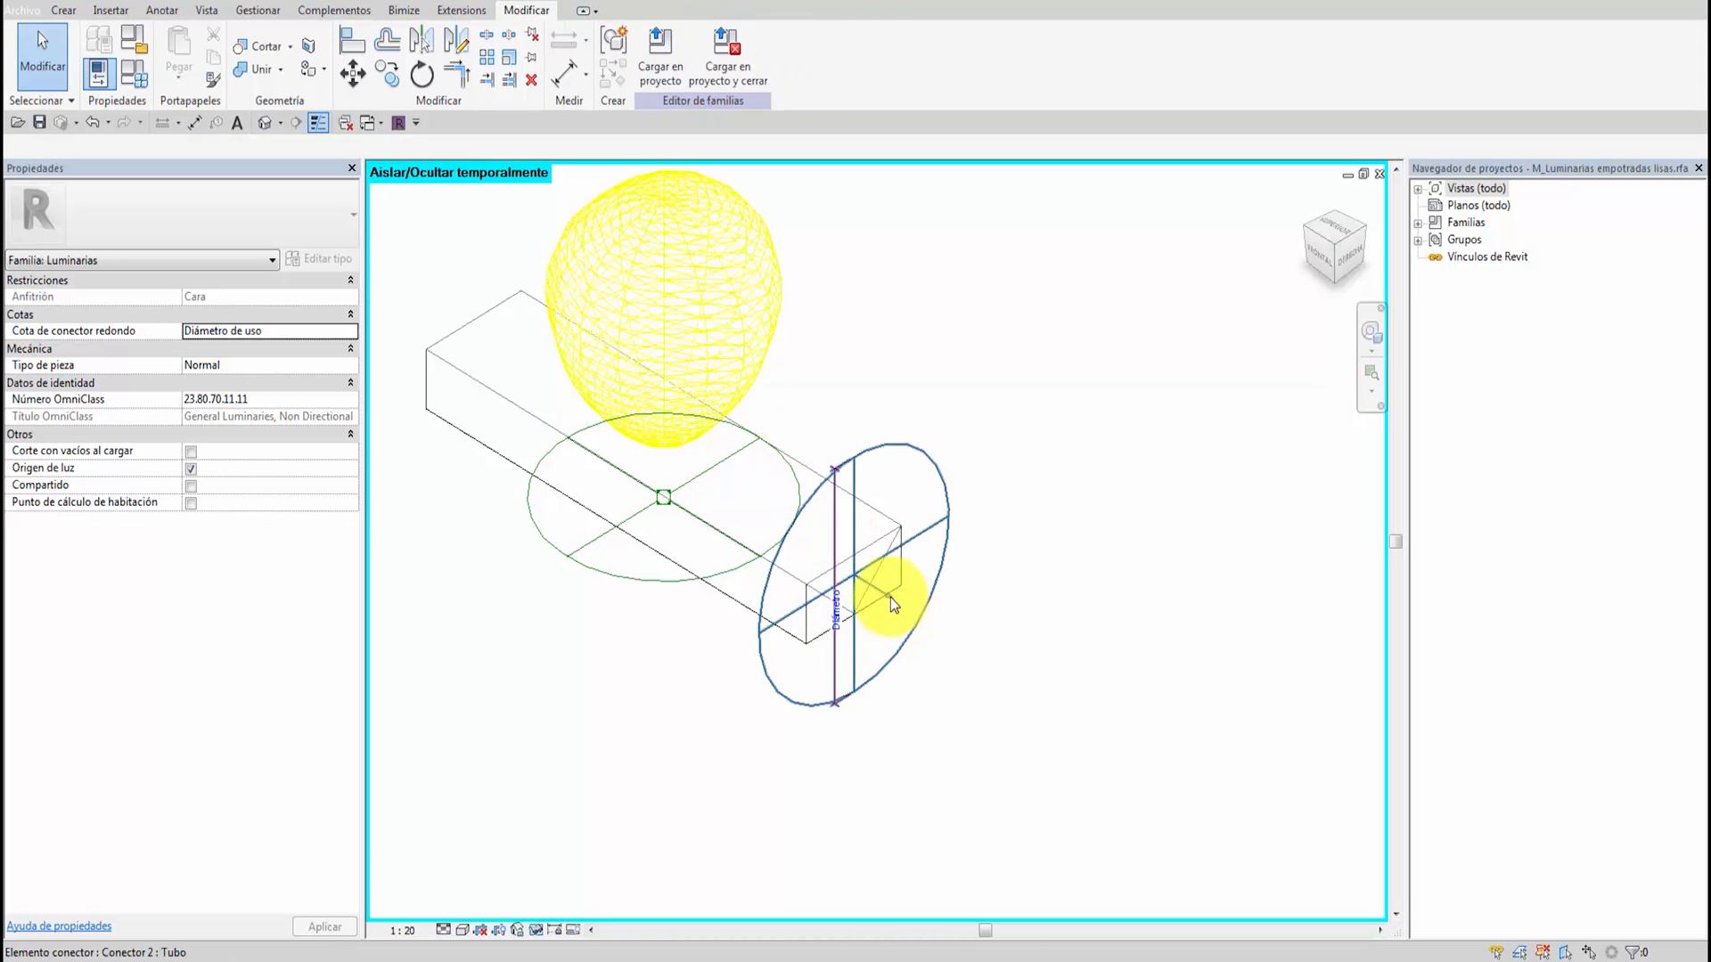
# Set the new conduit connector's diameter to 40 mm and load the luminaire family into the project
pyautogui.click(893, 601)
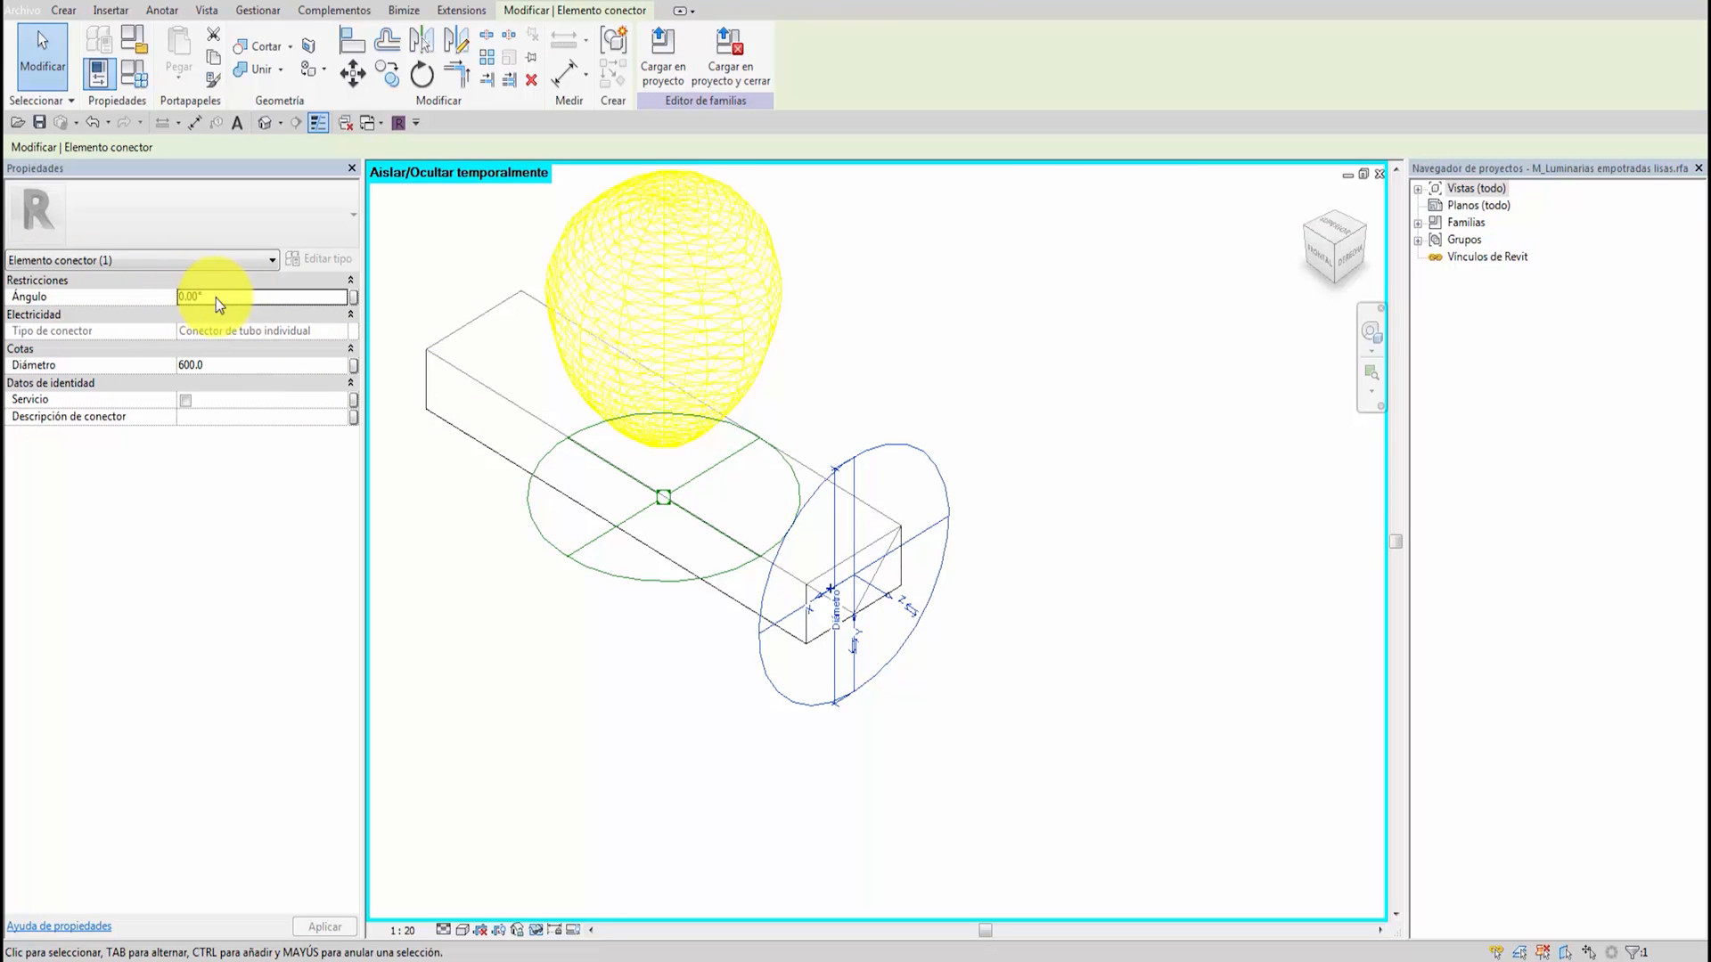
pyautogui.click(216, 365)
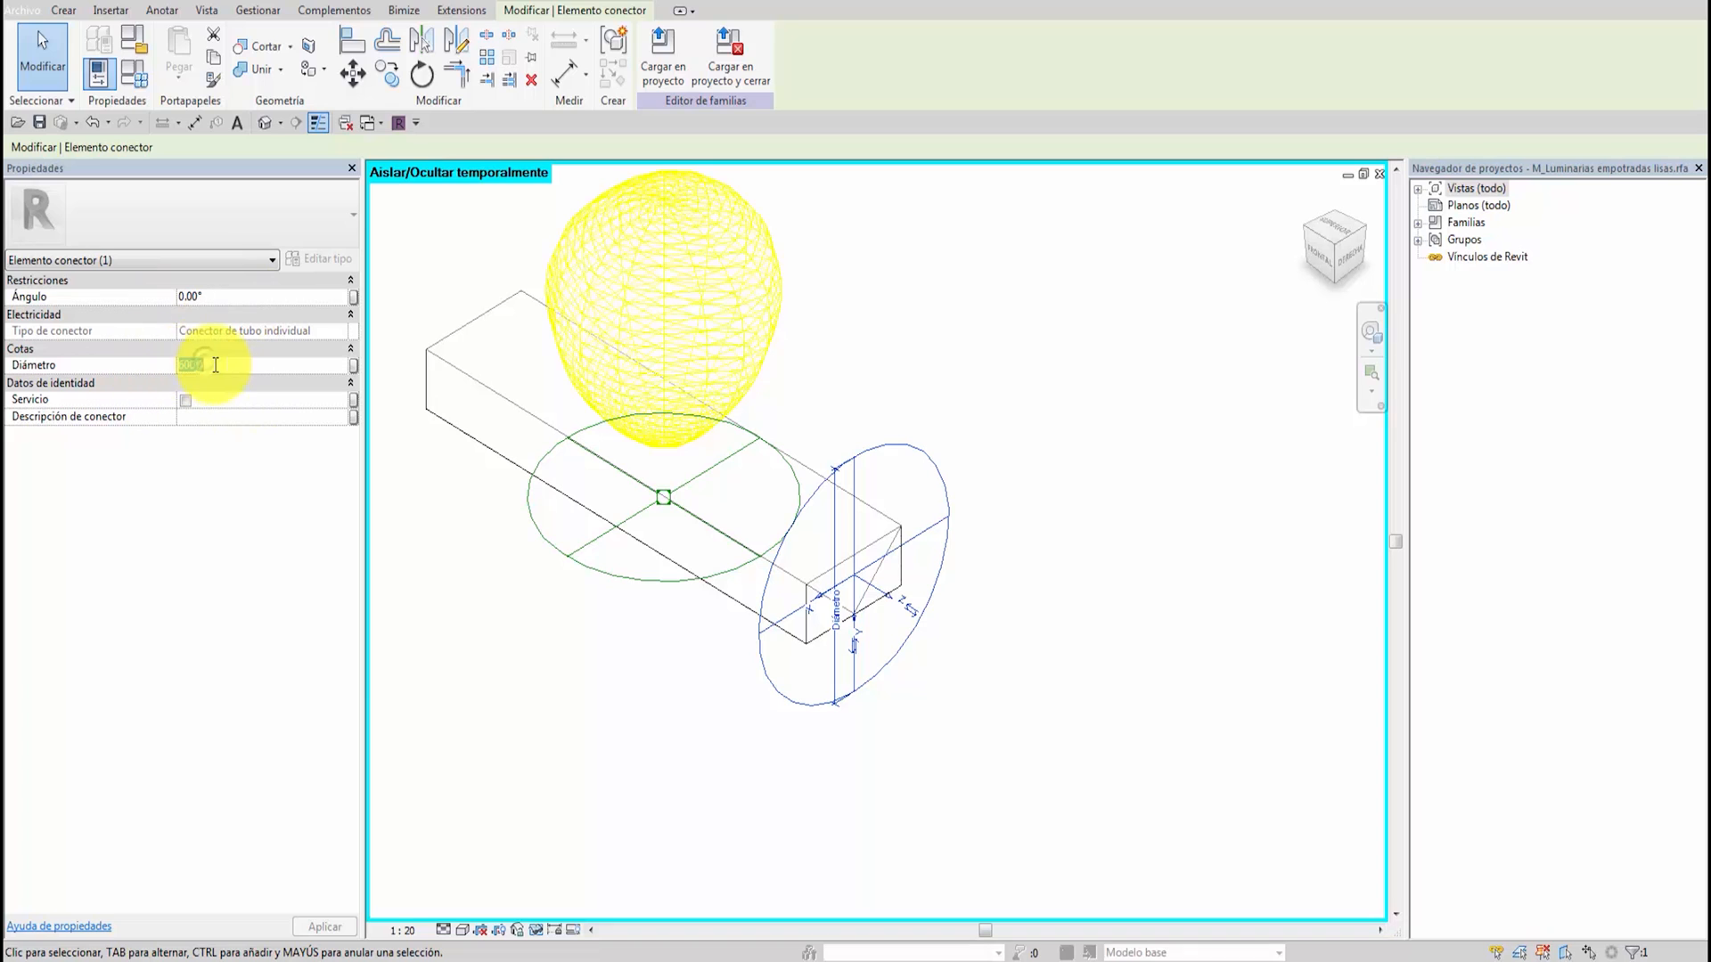
pyautogui.write('40')
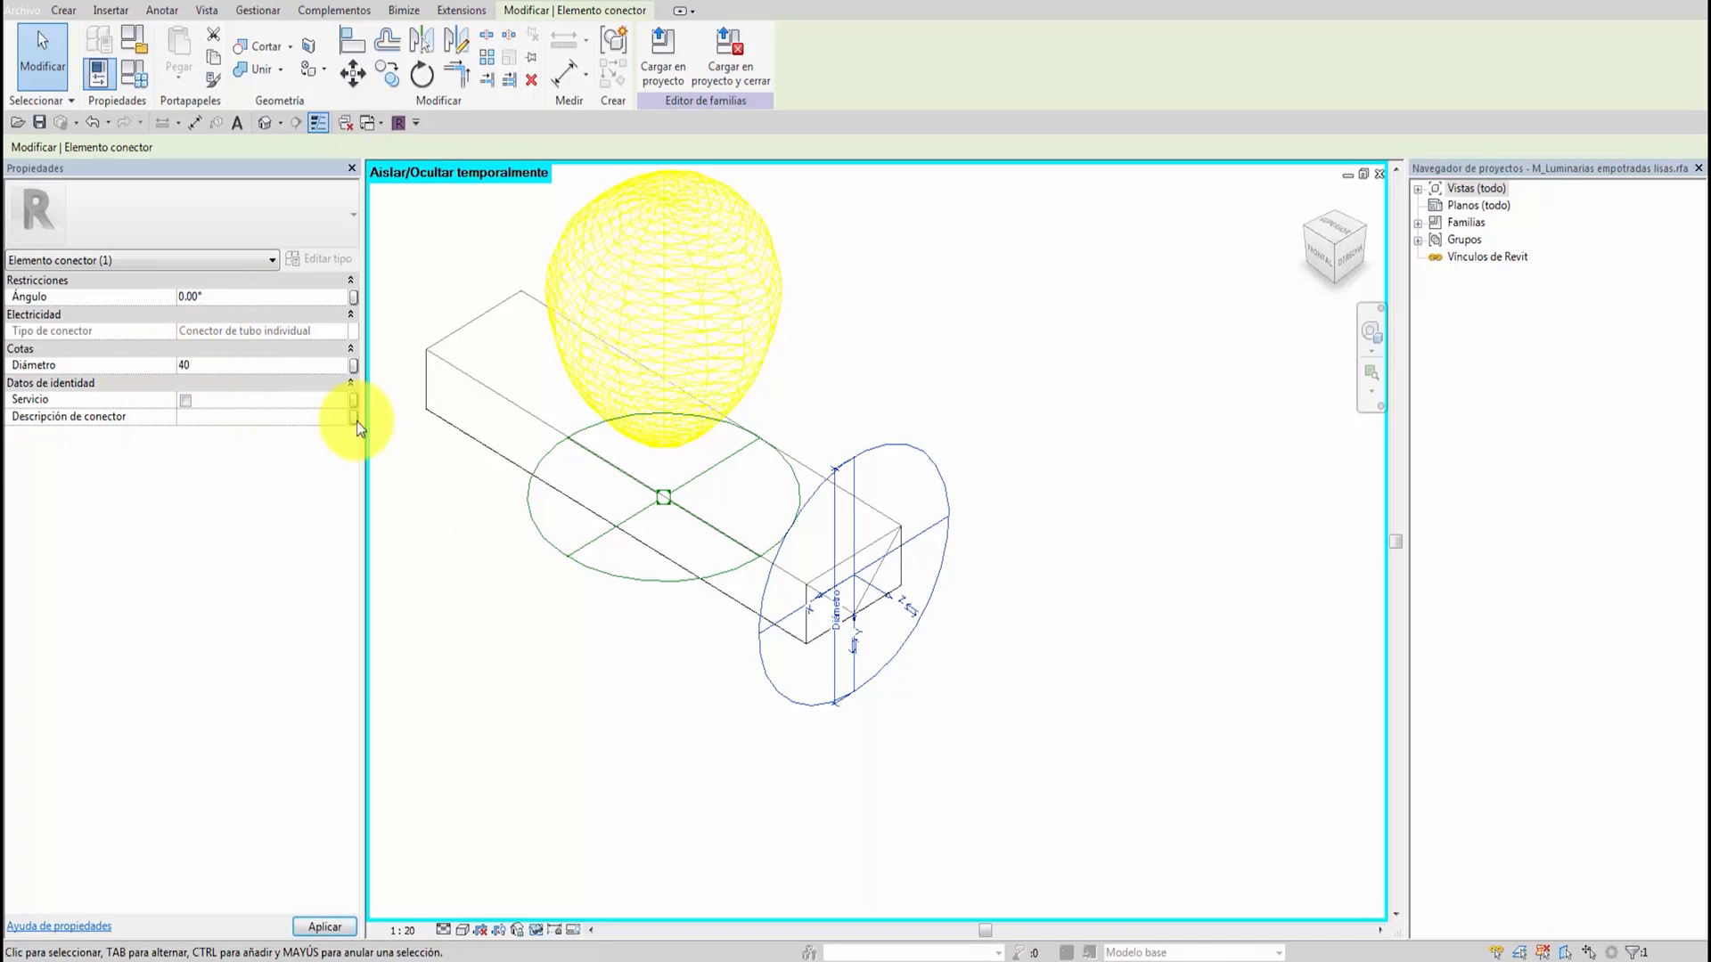
pyautogui.click(566, 688)
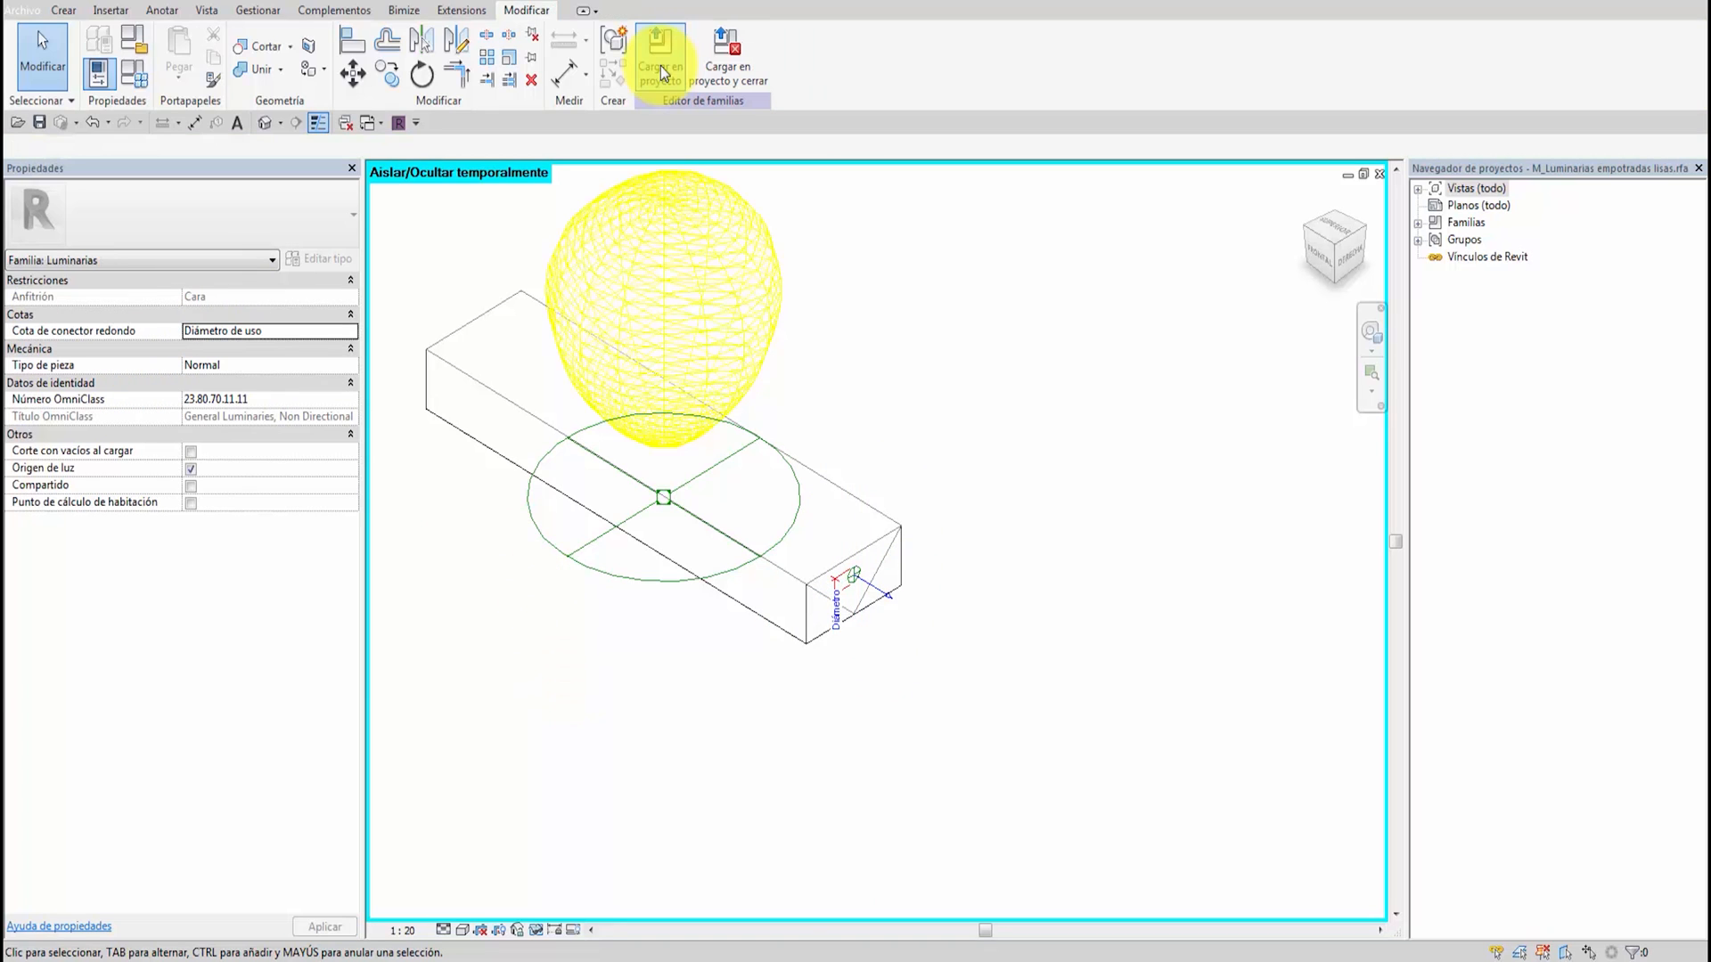
pyautogui.click(661, 66)
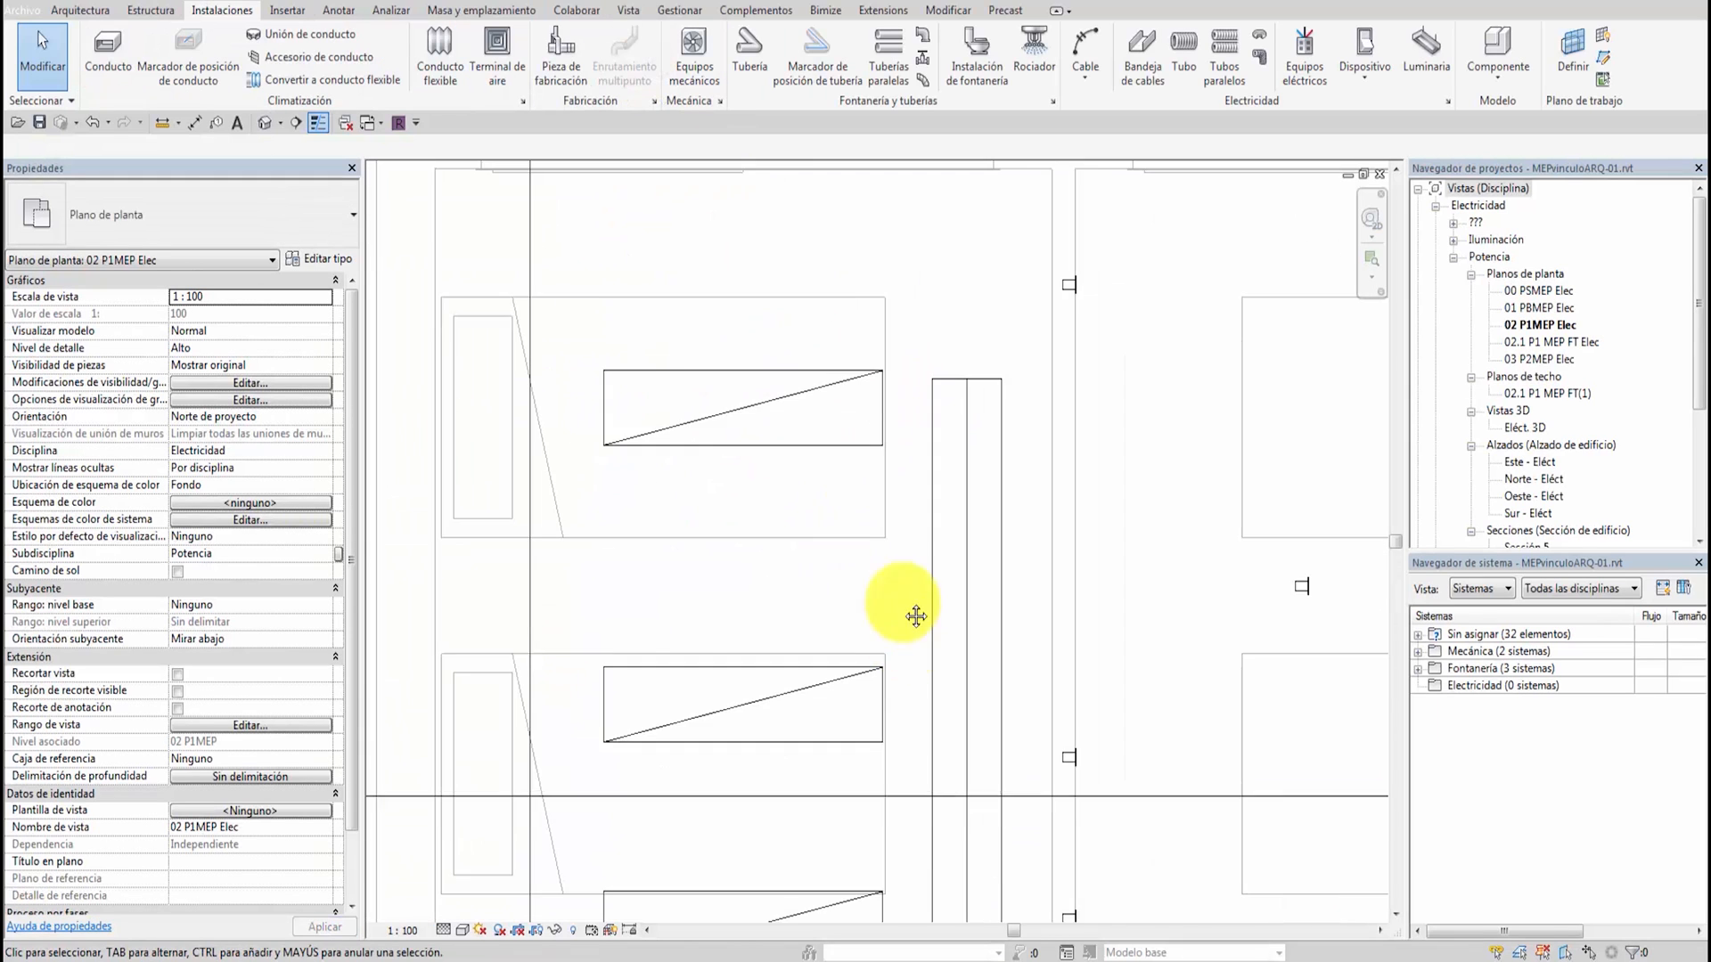
pyautogui.scroll(-1, 916, 617)
pyautogui.moveTo(916, 617); pyautogui.dragTo(906, 489, button='middle')
pyautogui.click(856, 581)
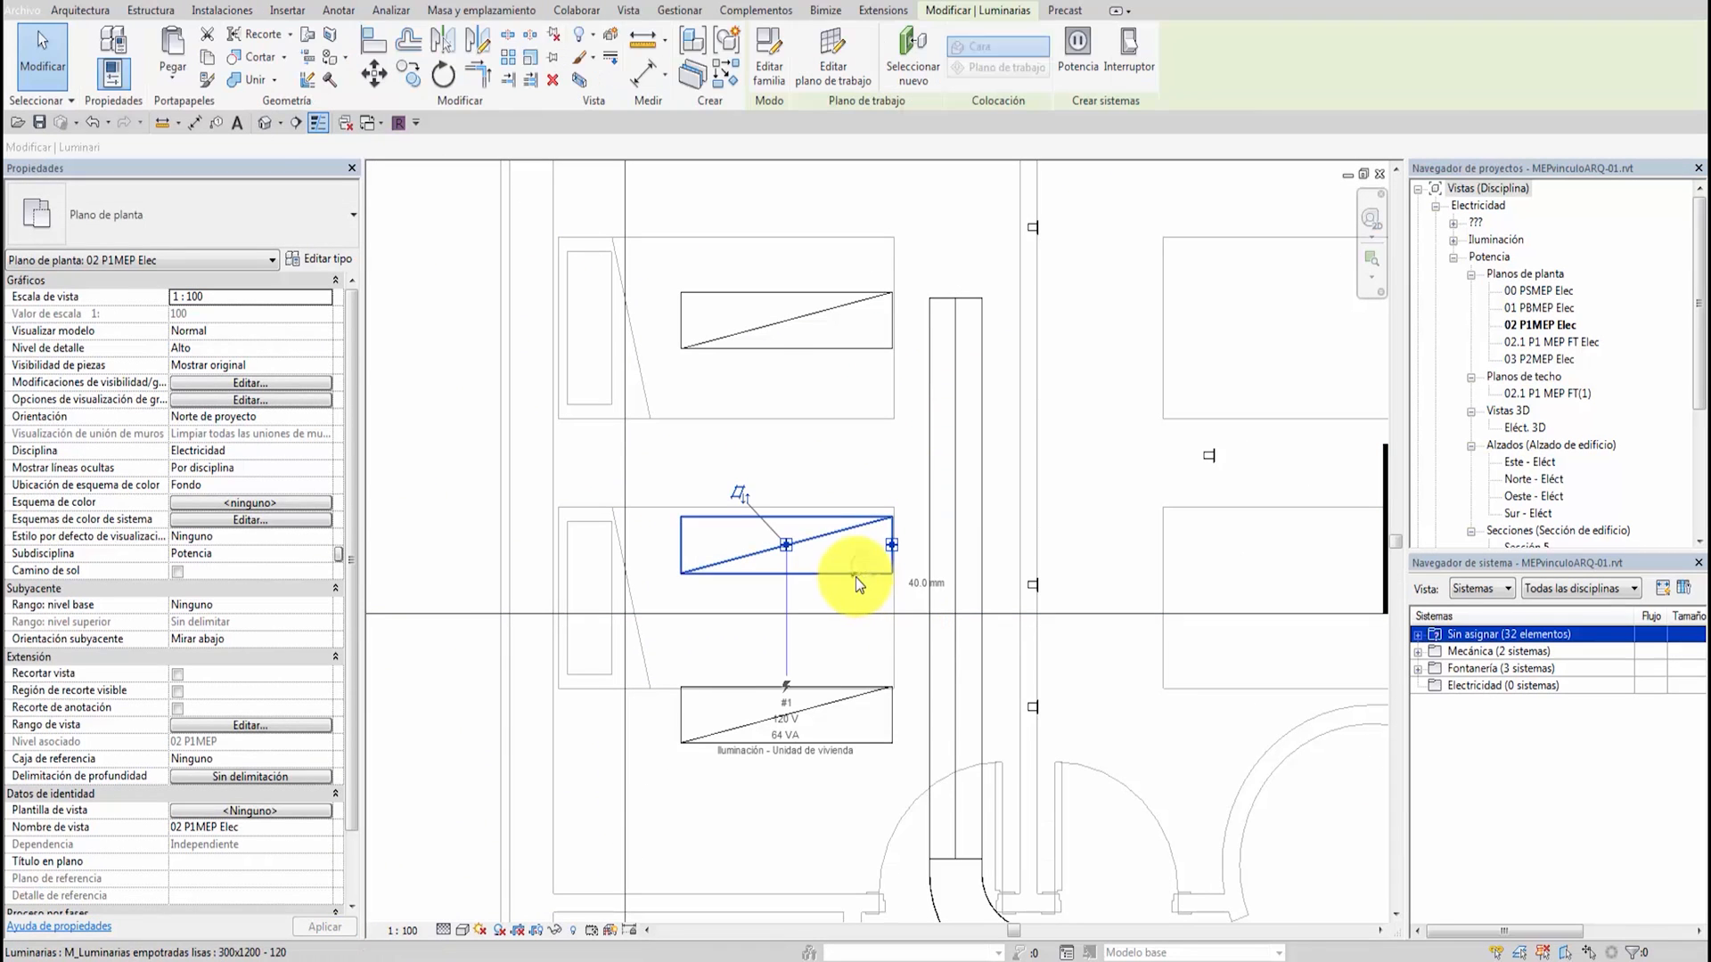
pyautogui.rightClick(892, 547)
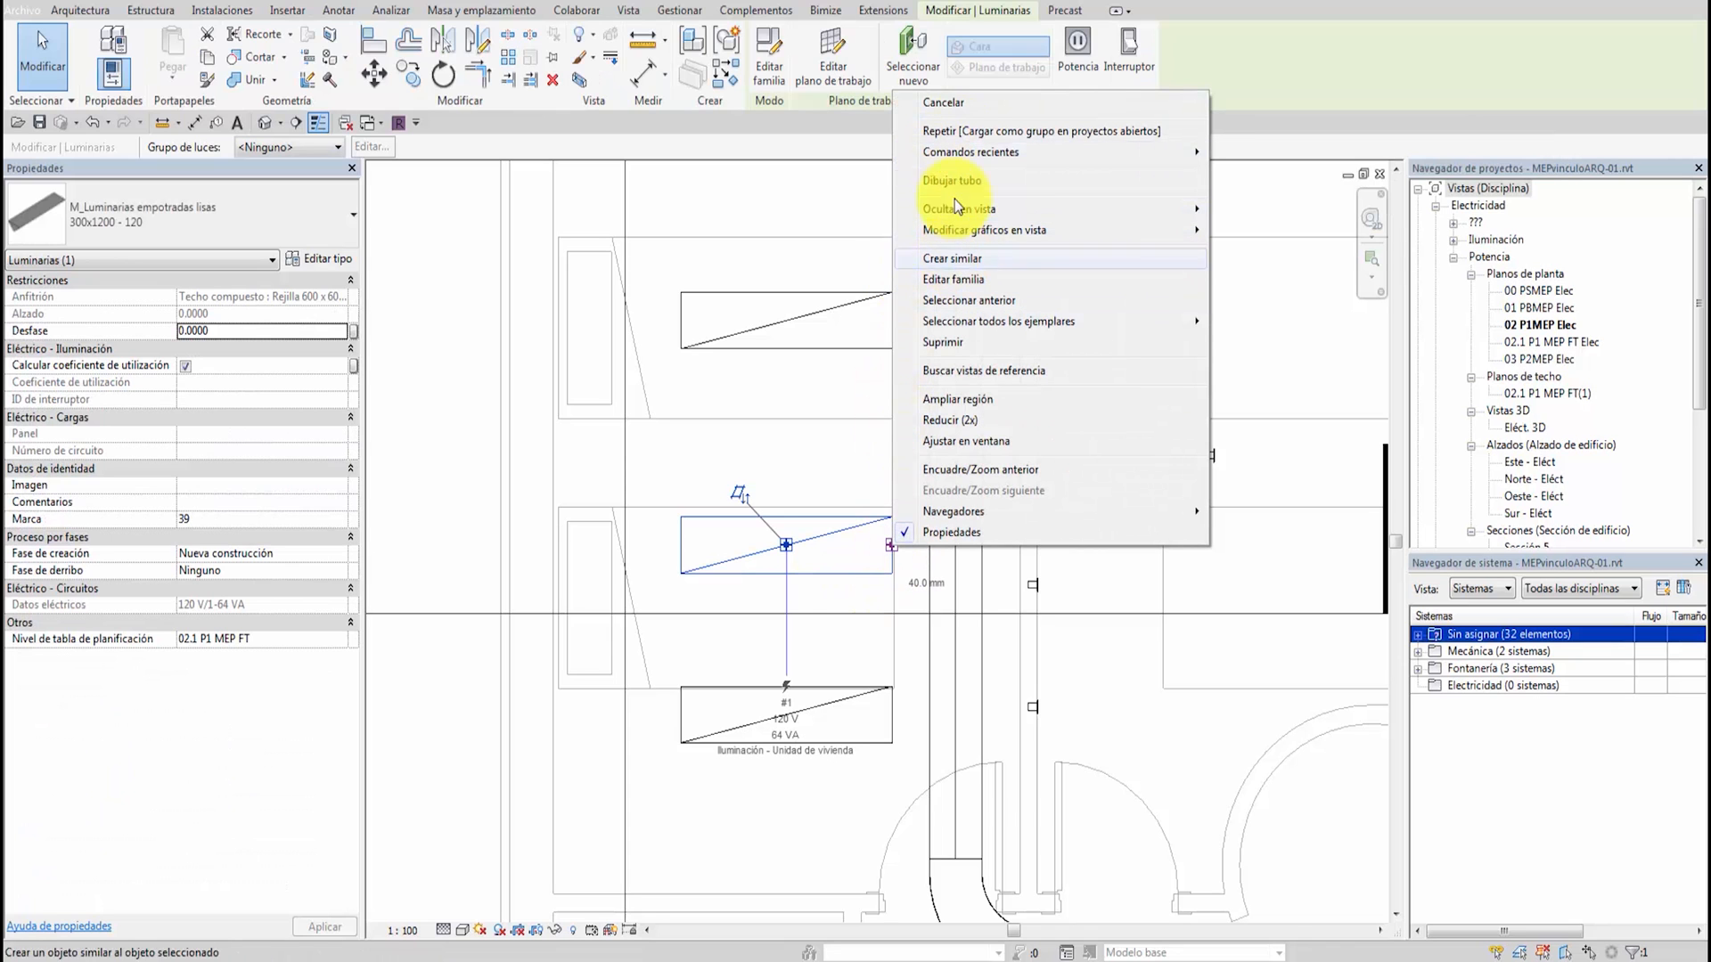
pyautogui.click(971, 344)
# Draw a 40 mm conduit about 0.36 m long from the middle luminaire's end connector to the cable tray and check its properties
pyautogui.scroll(2, 923, 604)
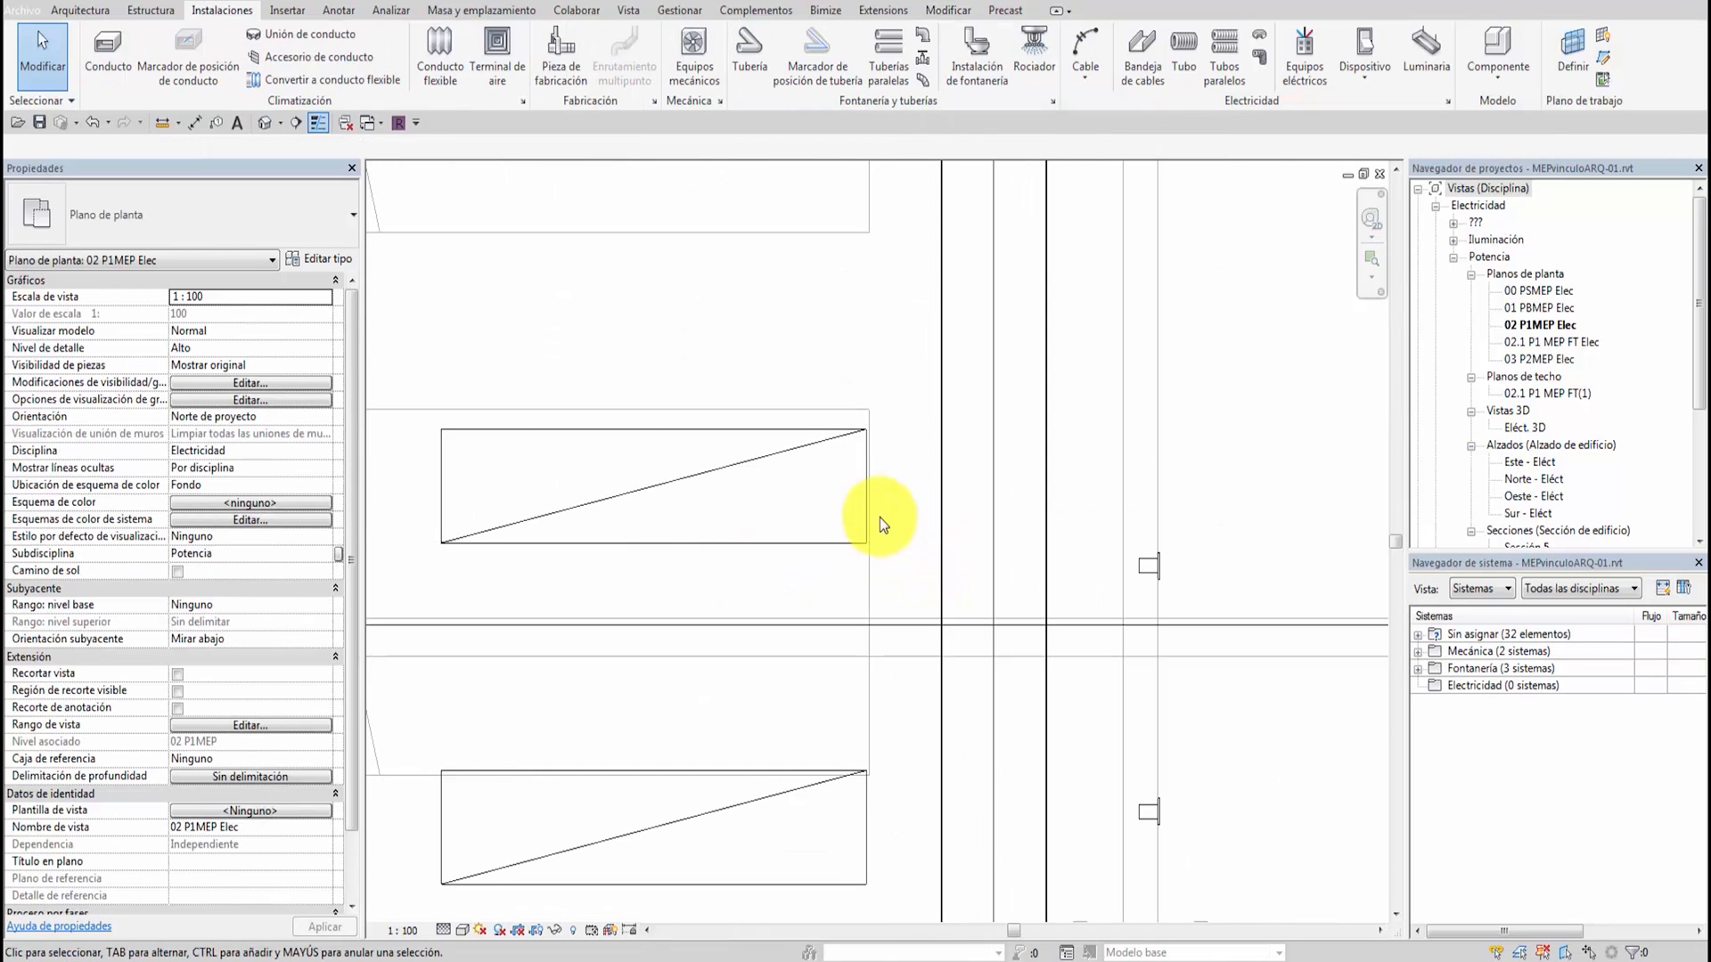
pyautogui.click(865, 487)
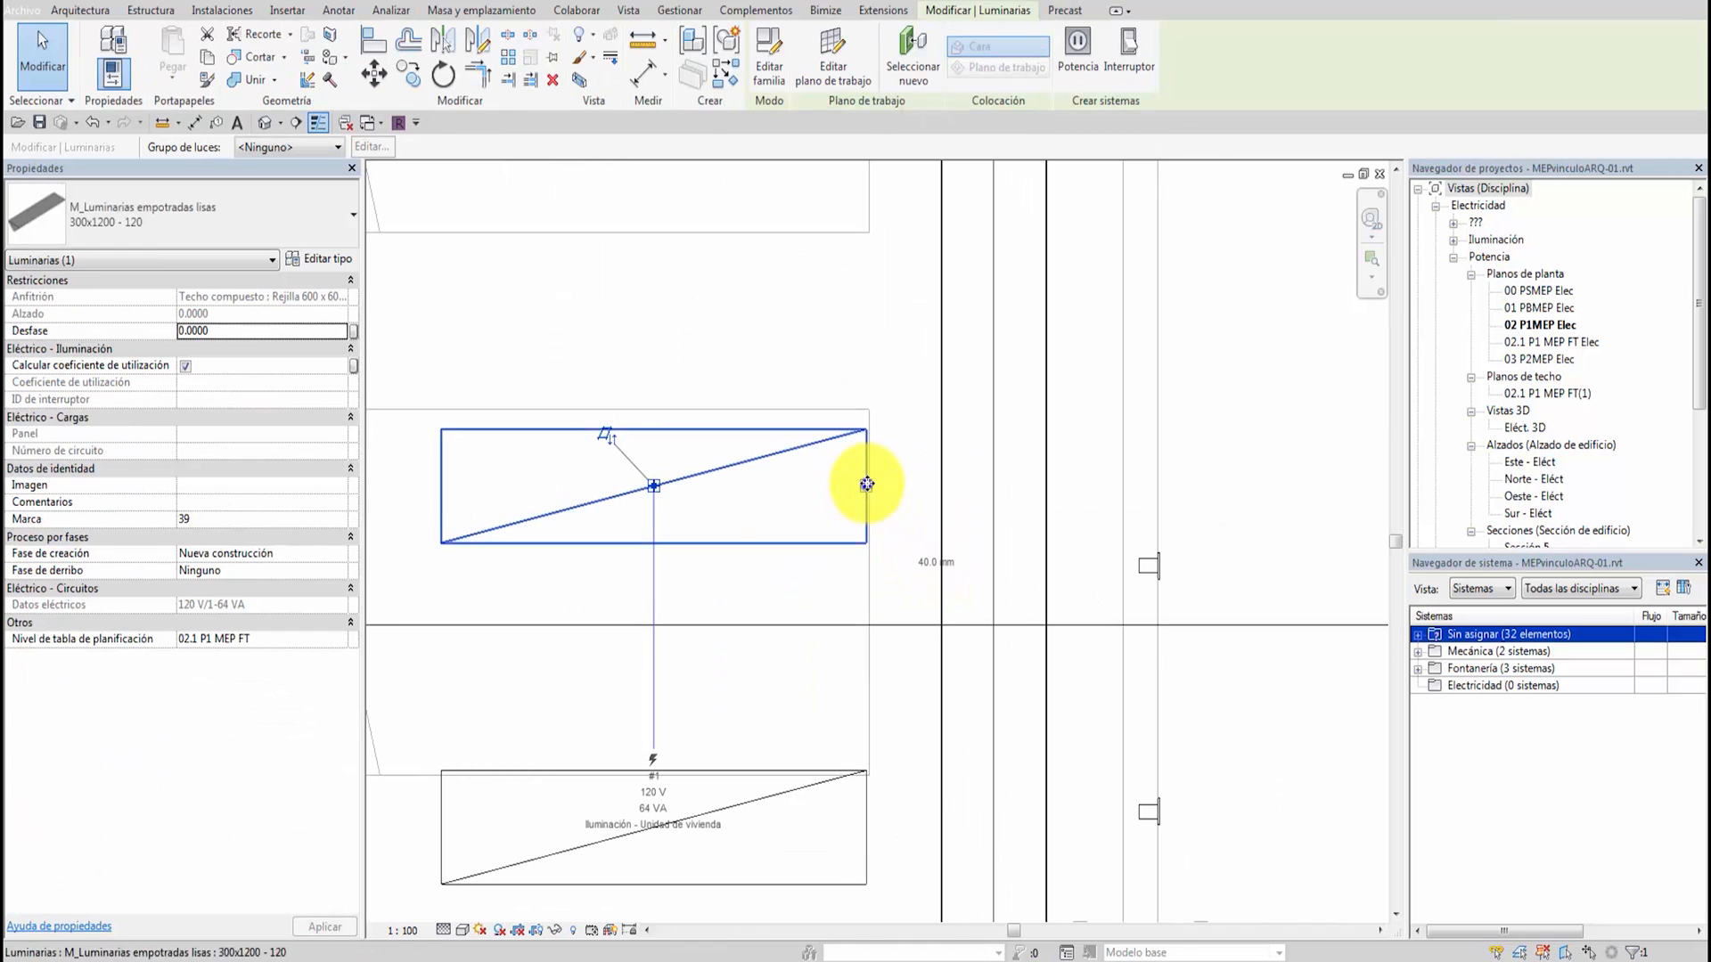
pyautogui.rightClick(866, 484)
pyautogui.click(927, 574)
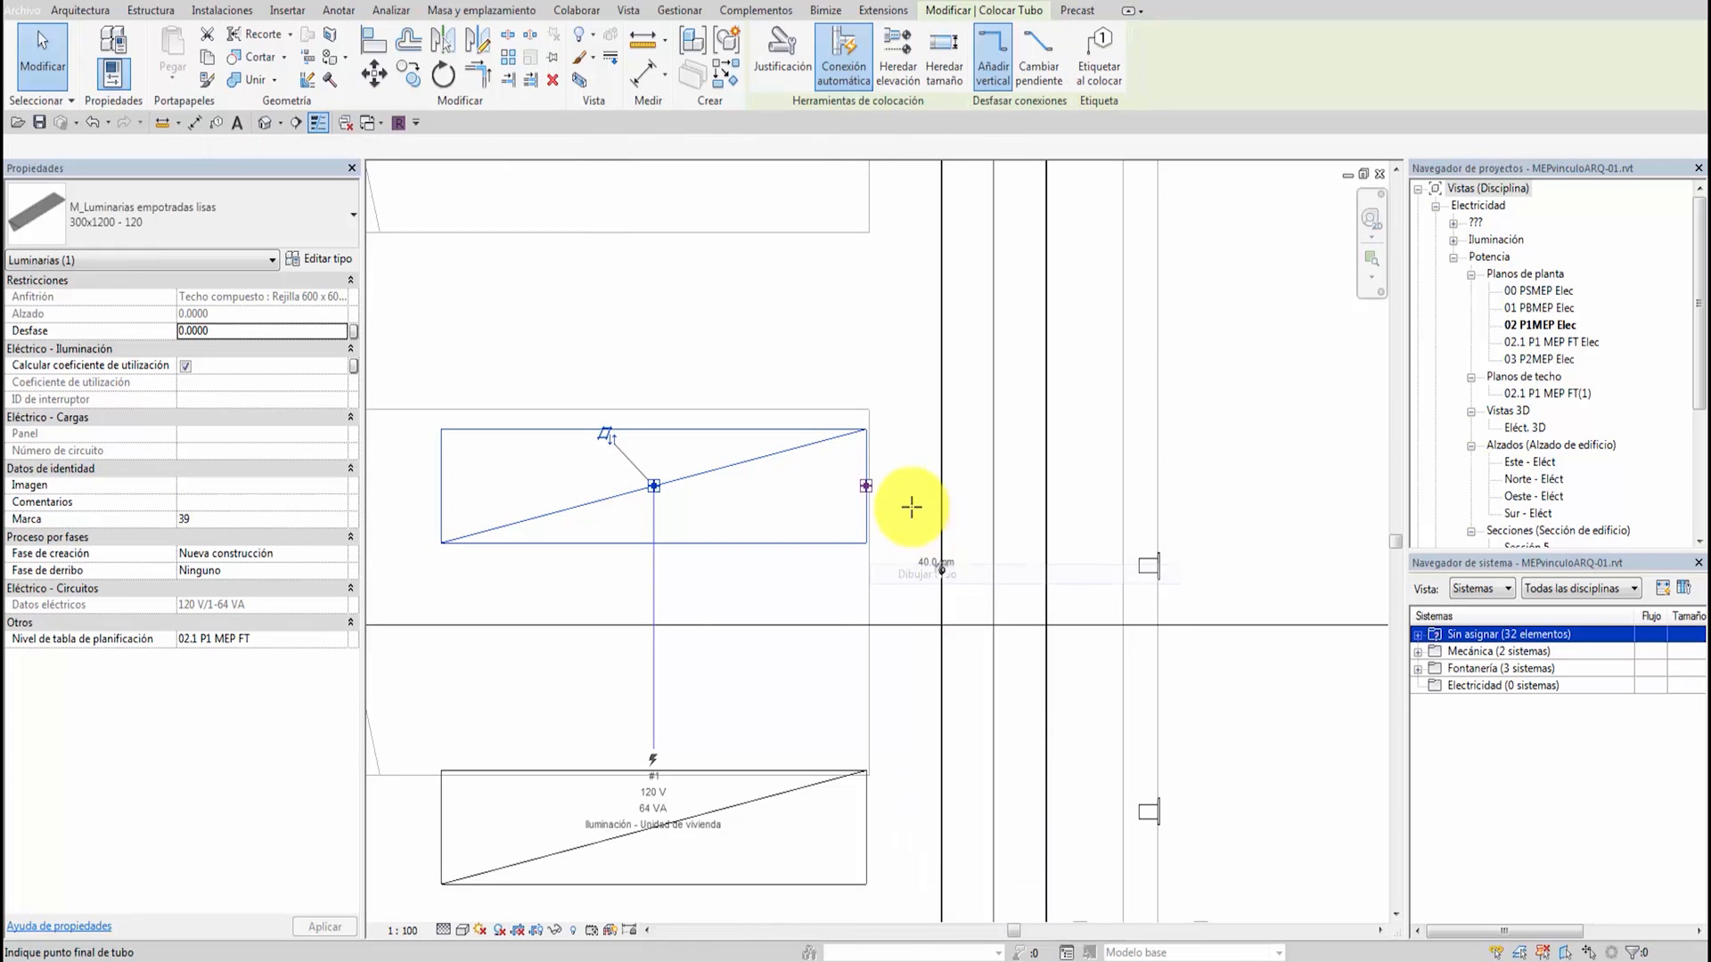
pyautogui.click(936, 485)
pyautogui.scroll(-2, 928, 527)
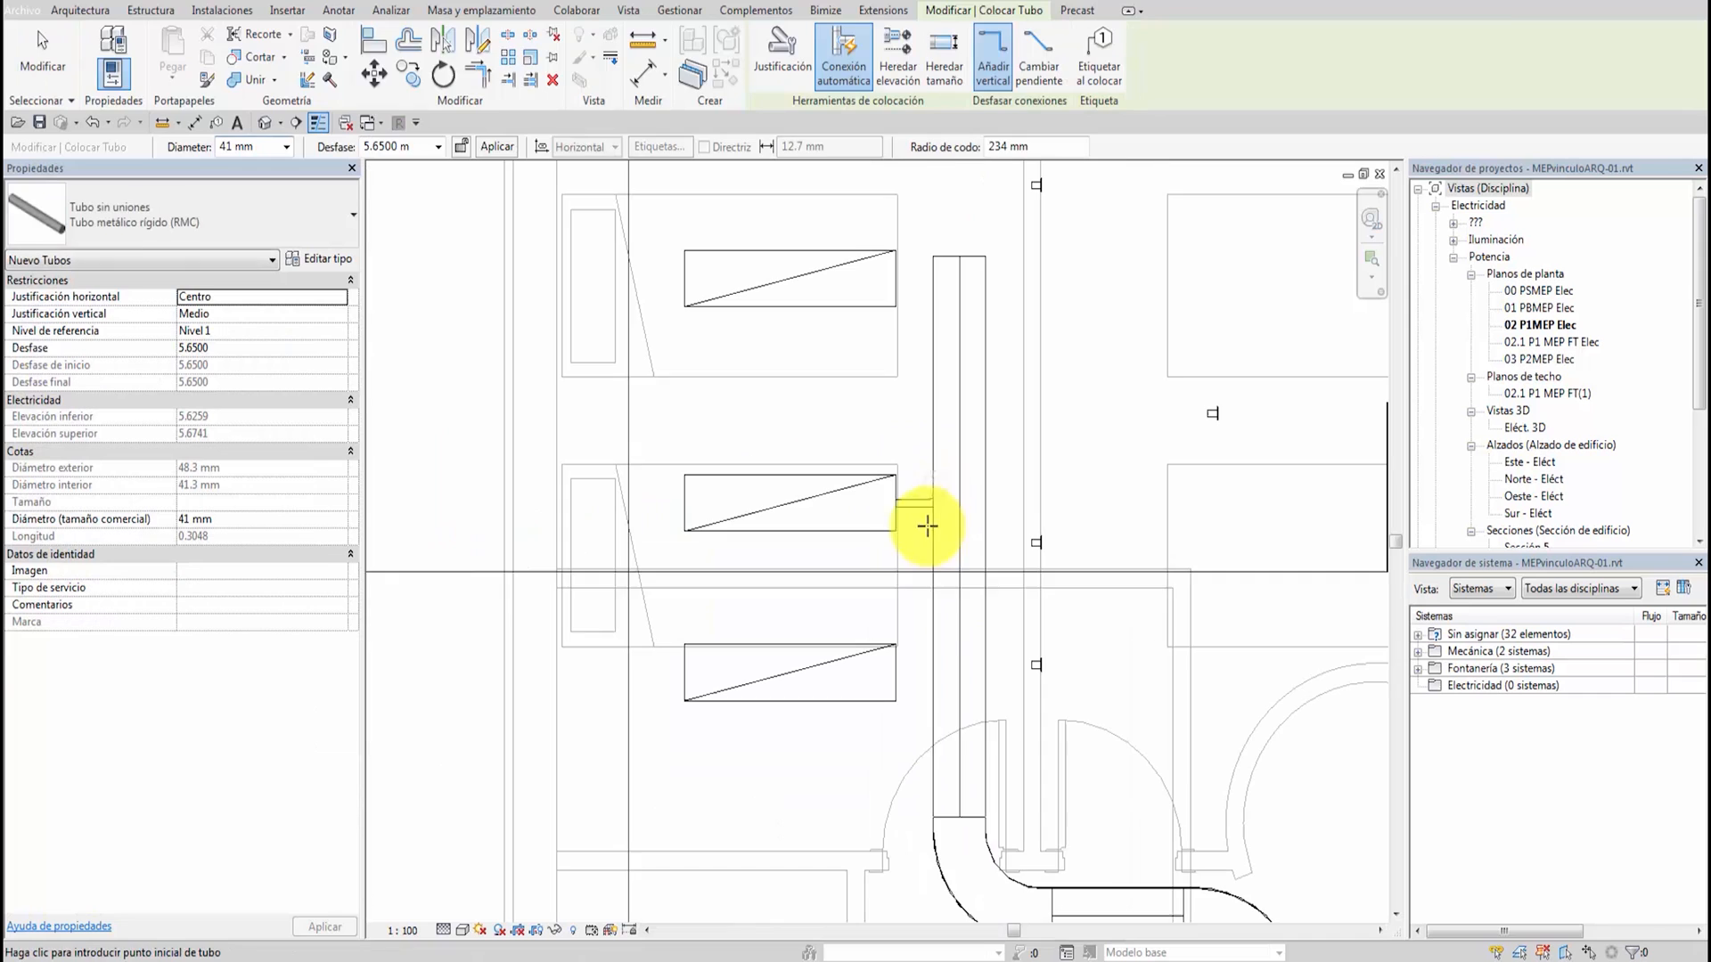
pyautogui.press('Escape')
pyautogui.click(916, 508)
pyautogui.moveTo(913, 535); pyautogui.dragTo(955, 375, button='middle')
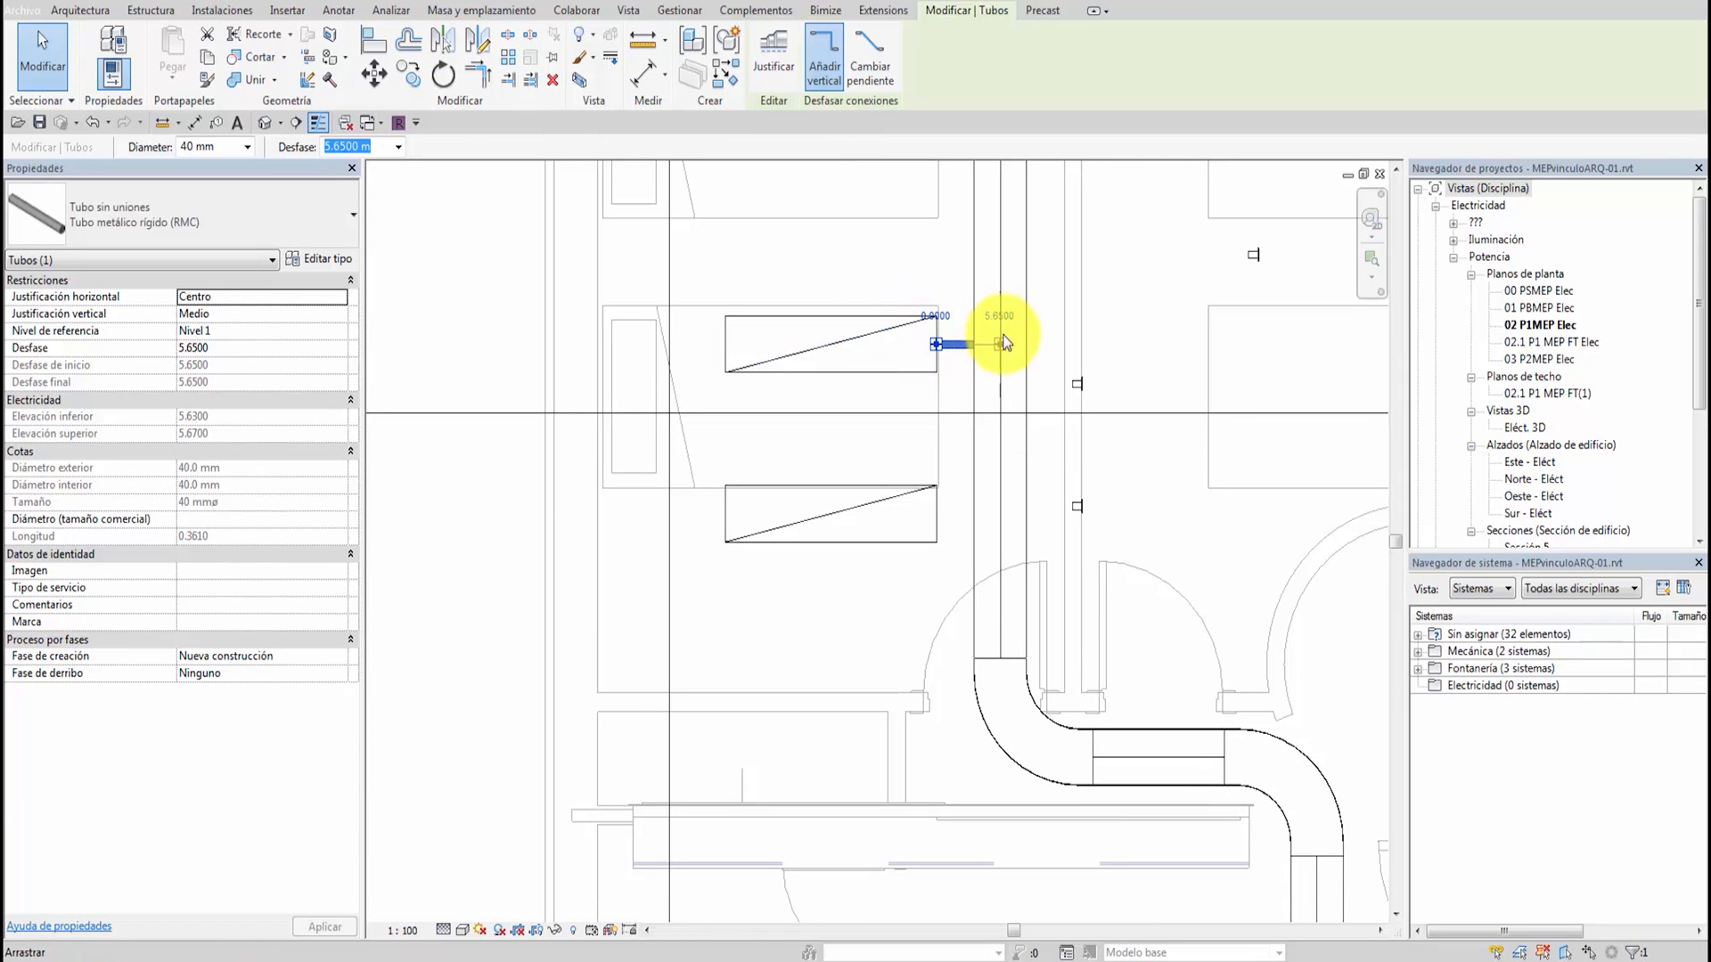
pyautogui.press('Escape')
# Draw a conduit from the lowest luminaire's end connector to the cable tray
pyautogui.click(938, 510)
pyautogui.rightClick(940, 511)
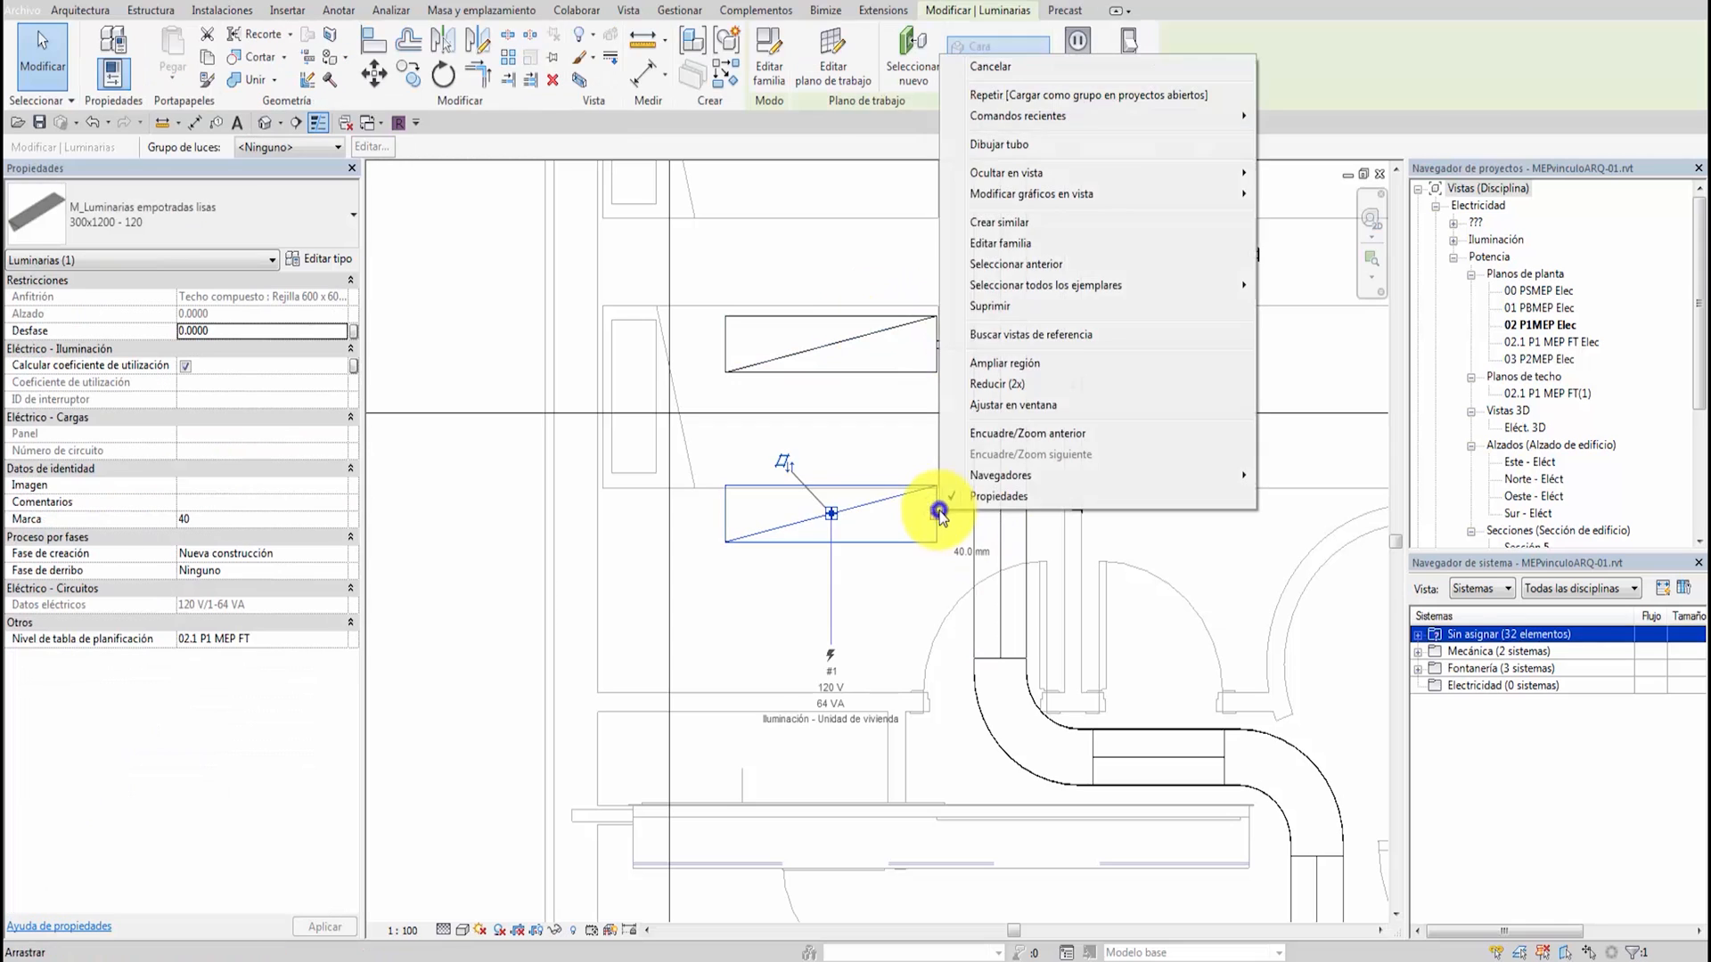
pyautogui.click(989, 143)
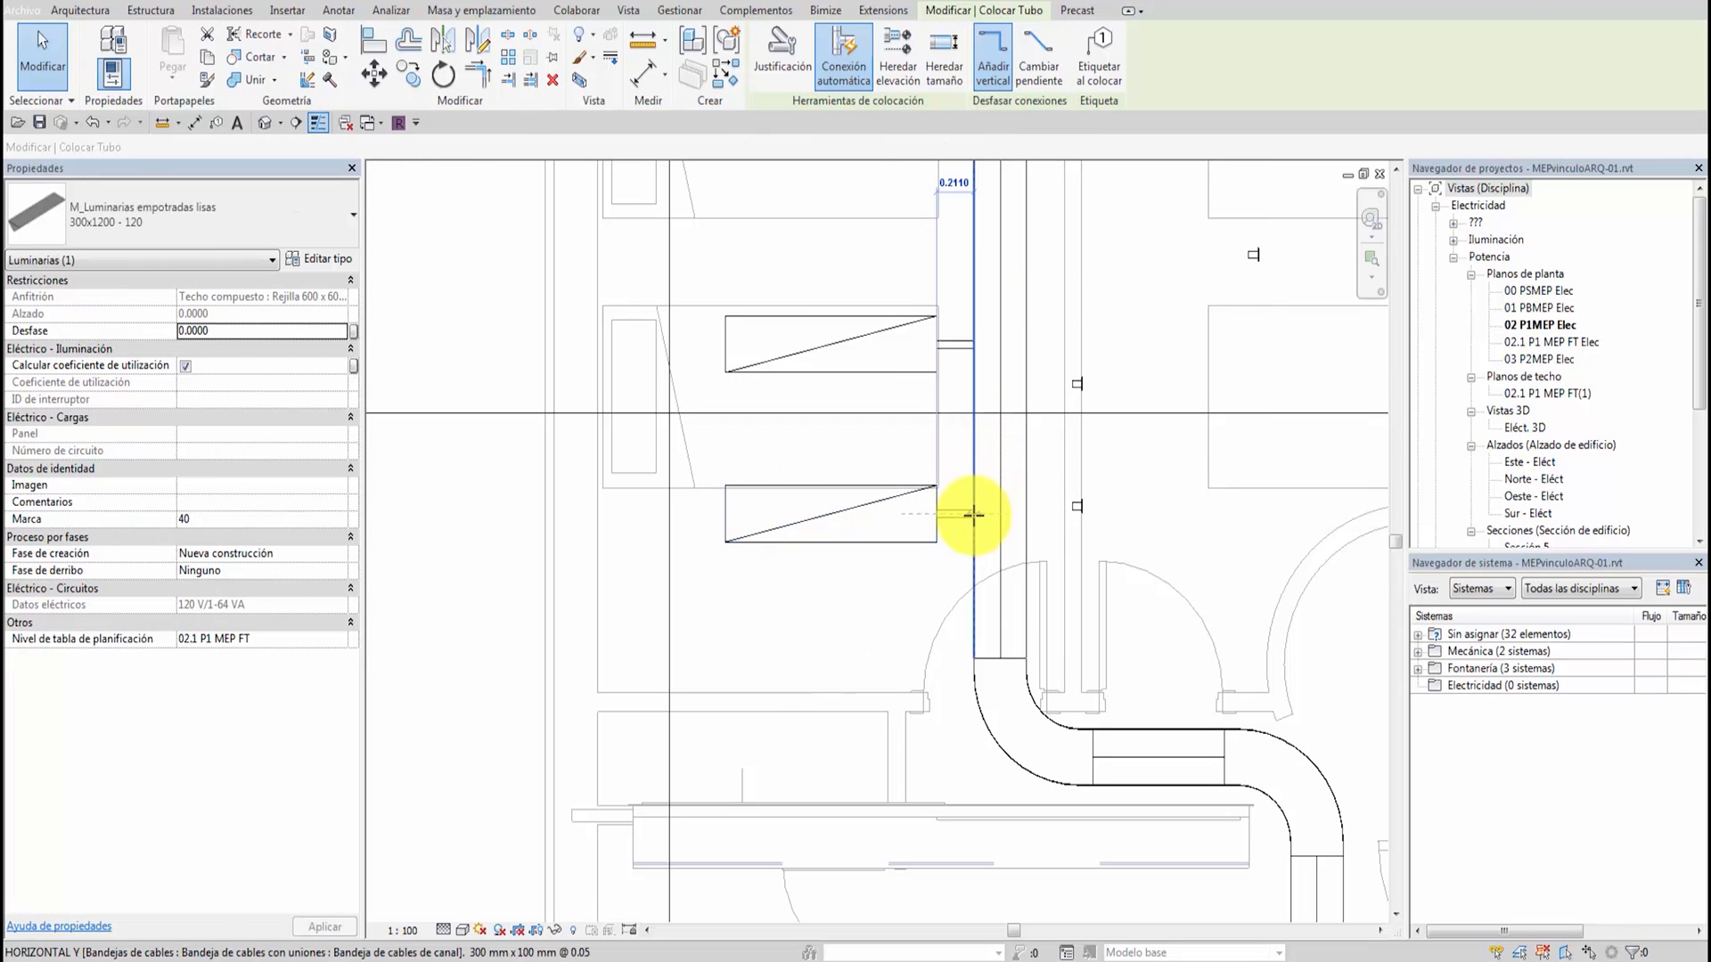
pyautogui.press('Escape')
pyautogui.press('Escape')
# Check the distribution systems defined in the electrical settings and close the settings
pyautogui.scroll(-3, 912, 469)
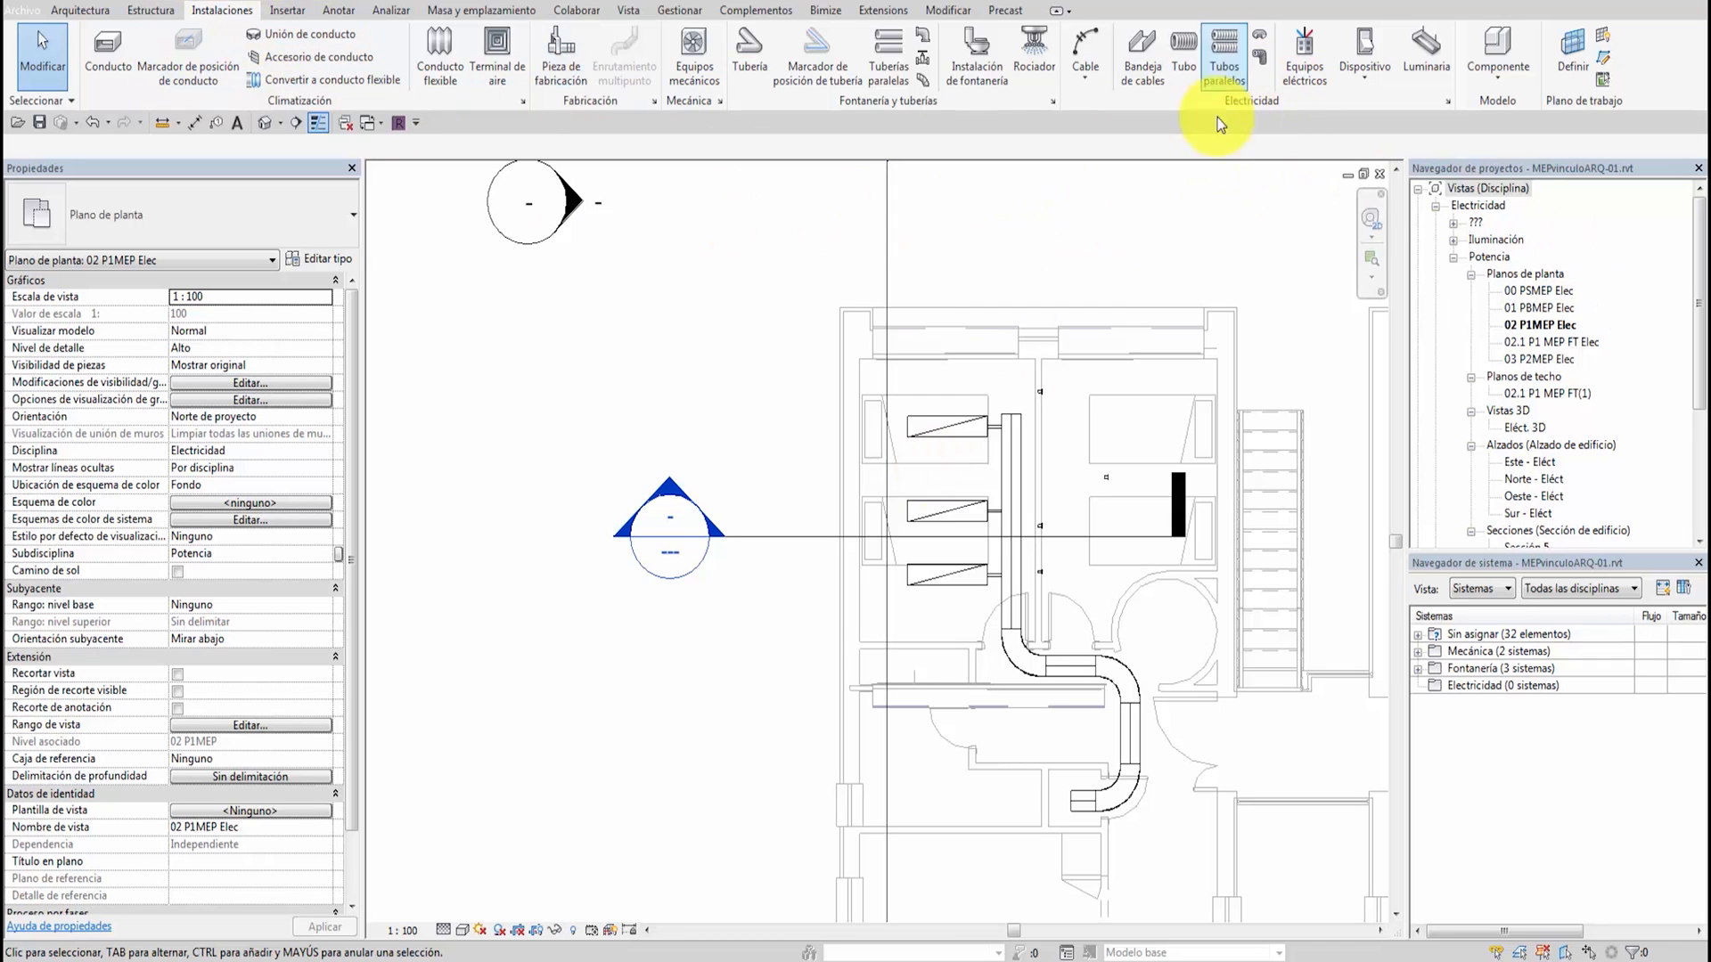
pyautogui.click(1451, 101)
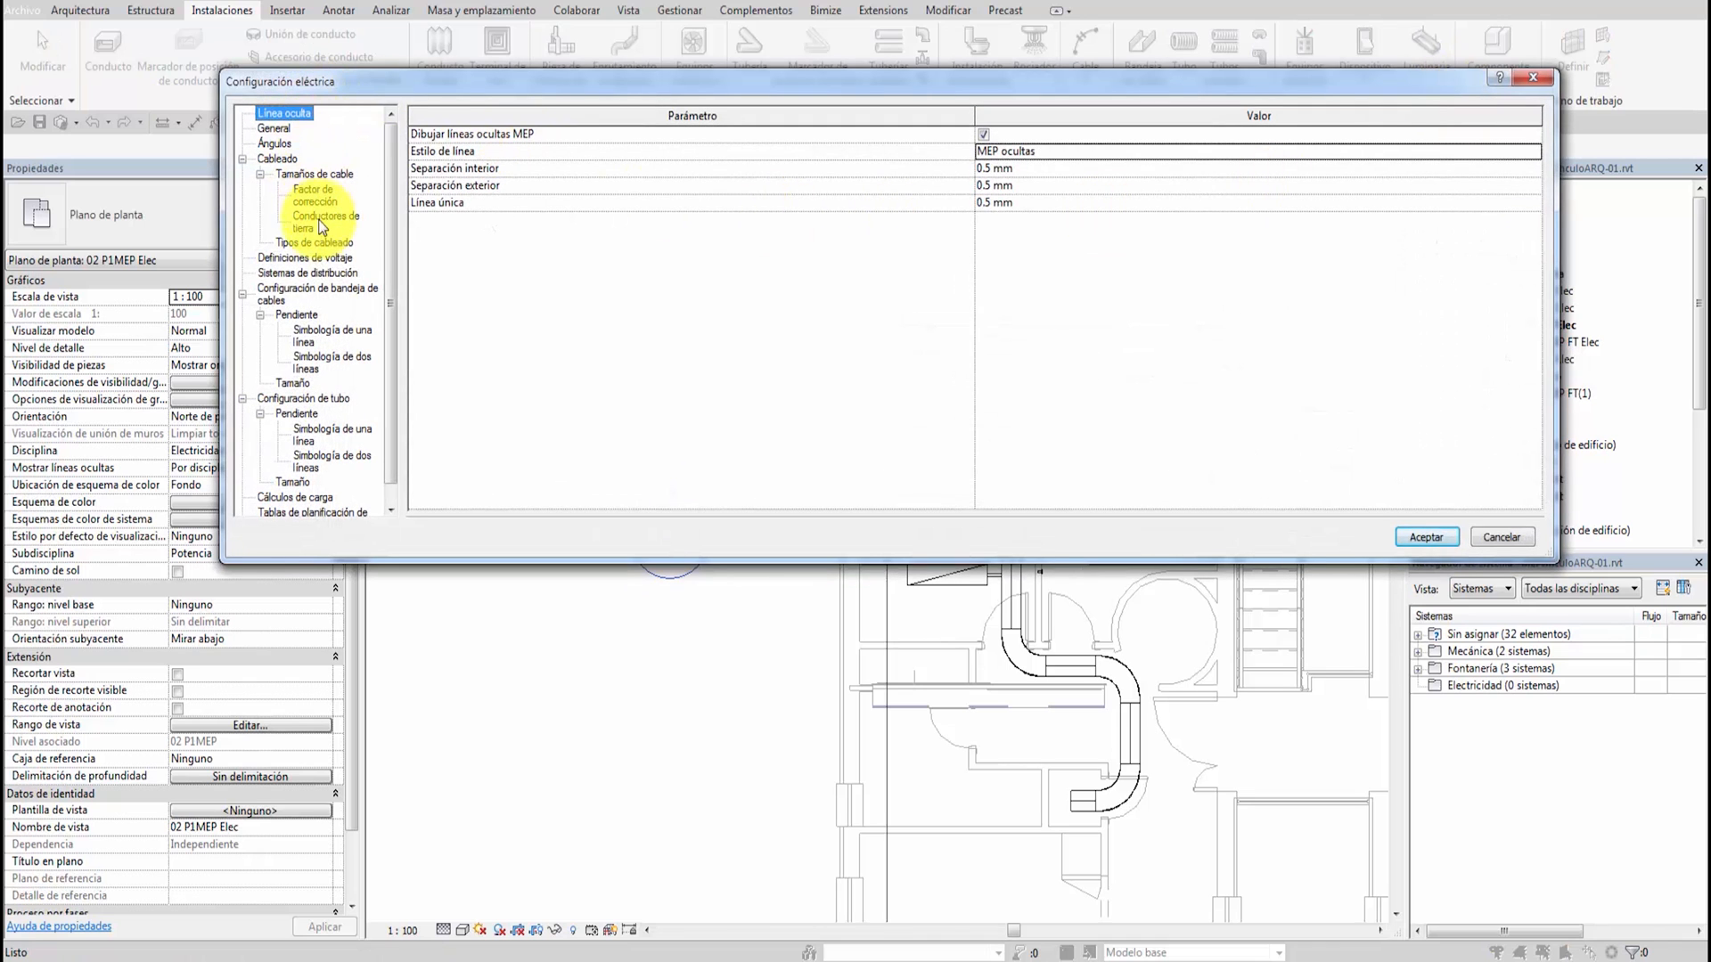
pyautogui.click(322, 272)
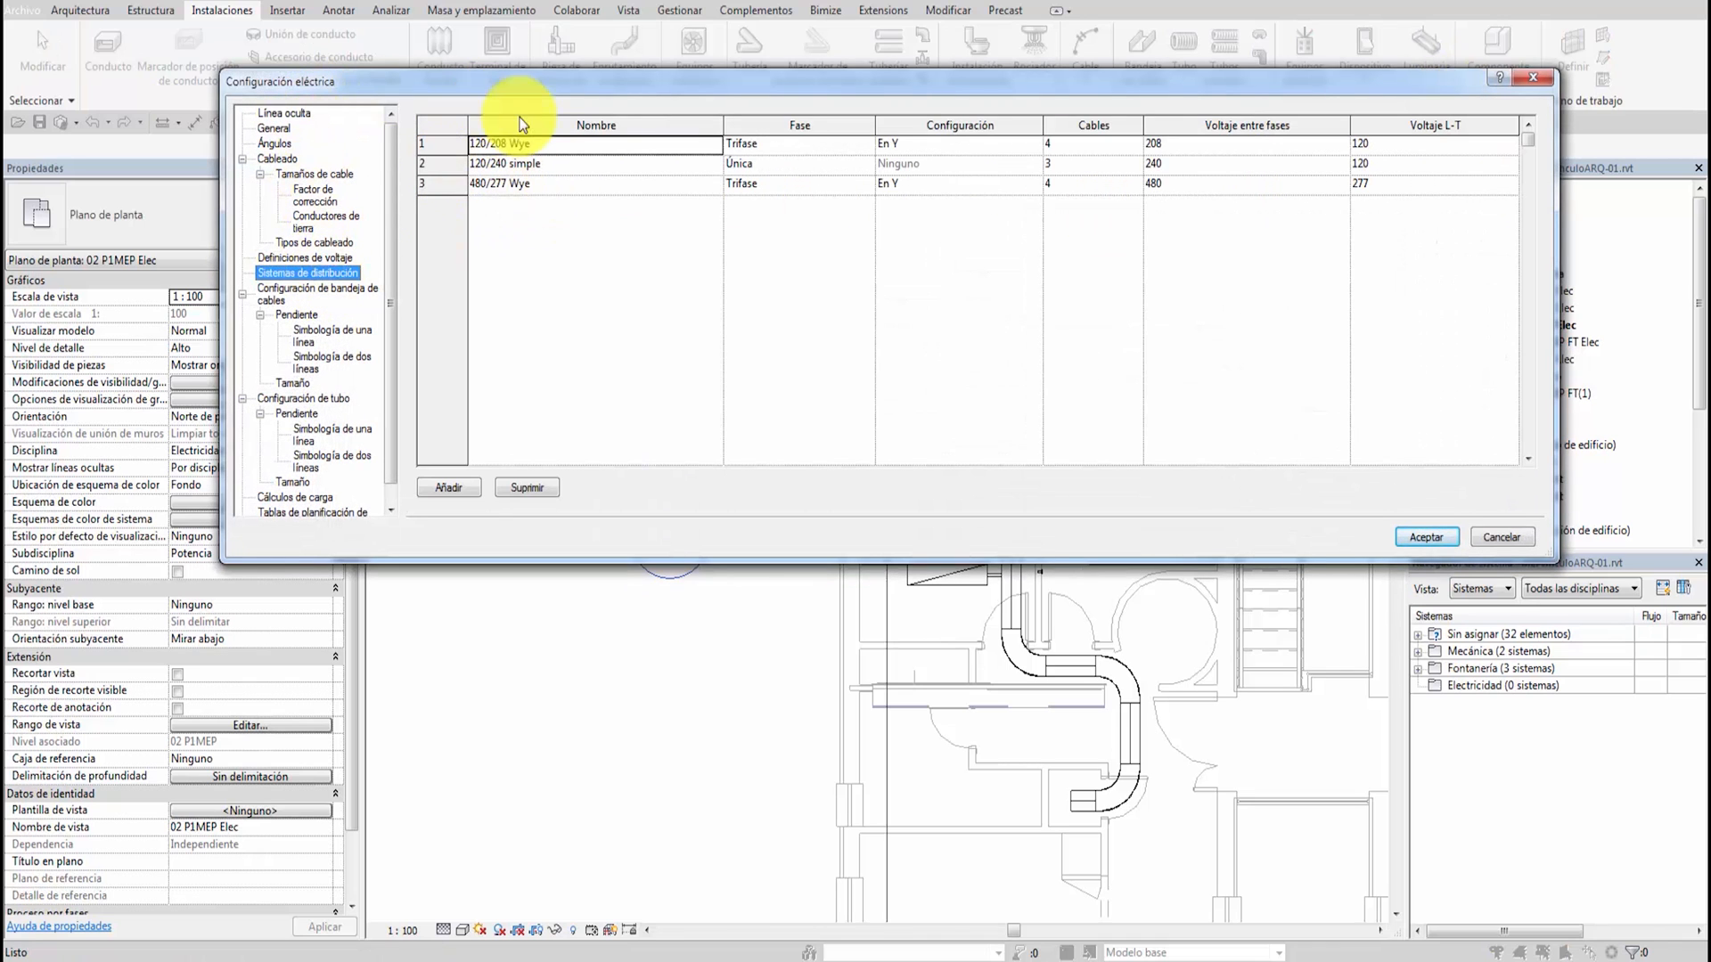
pyautogui.click(1531, 78)
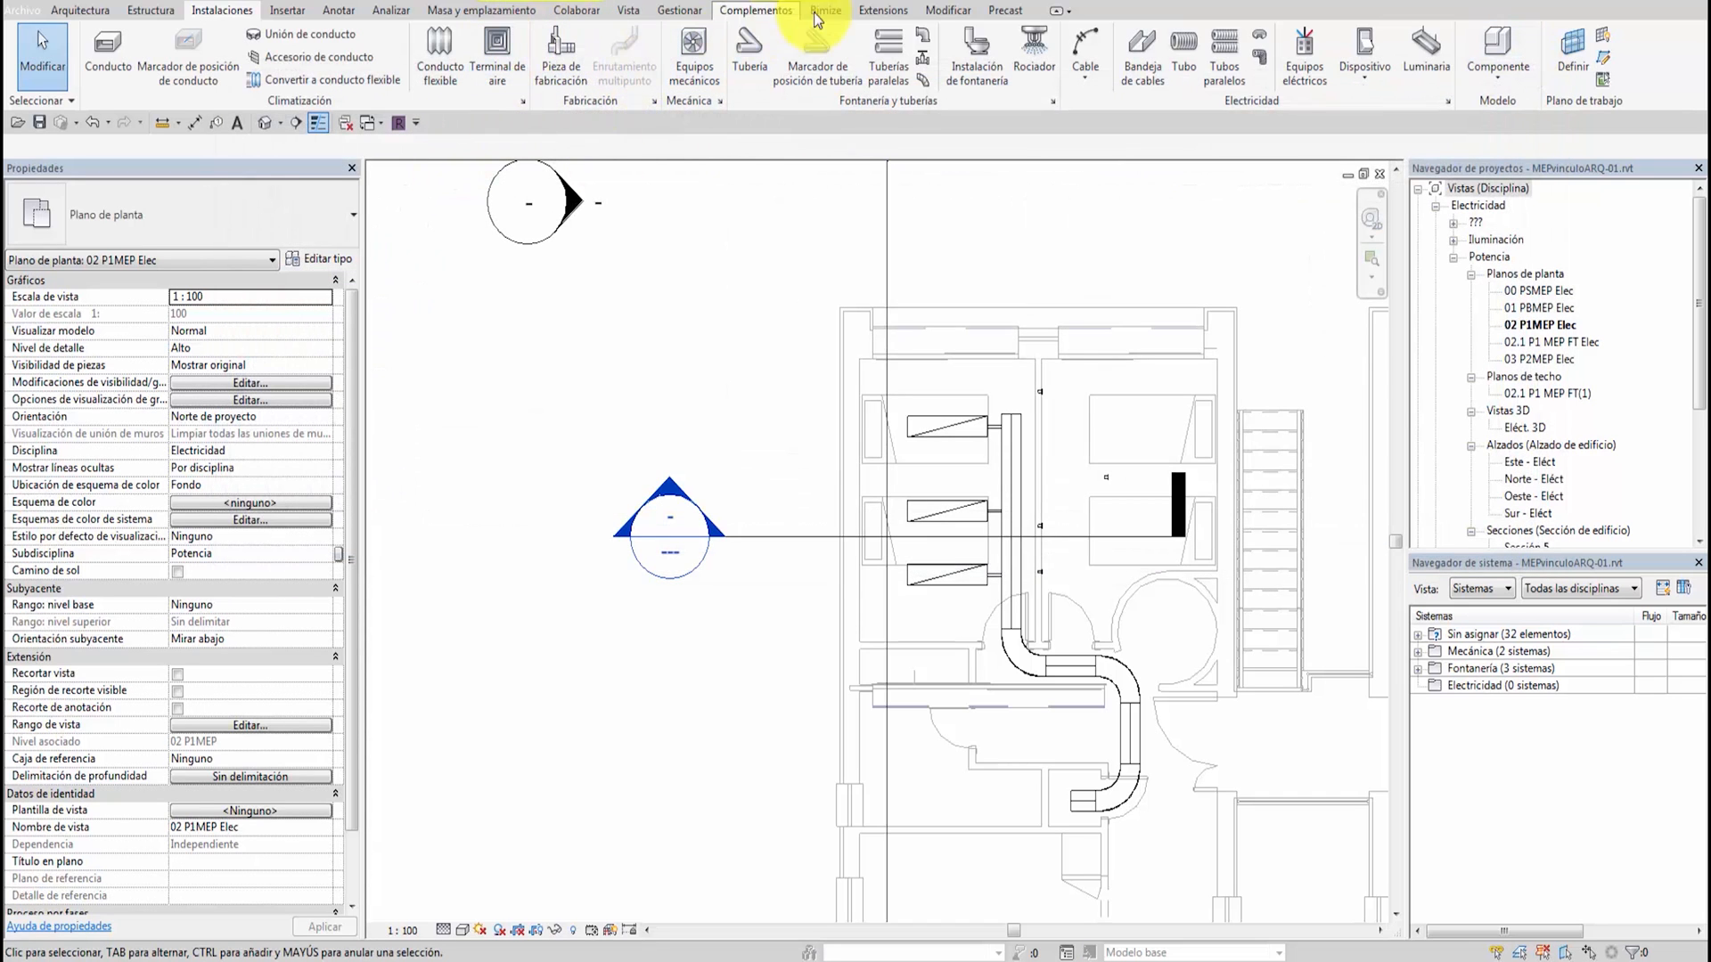
# Reopen the MEP electrical settings and delete all the existing distribution systems
pyautogui.click(679, 10)
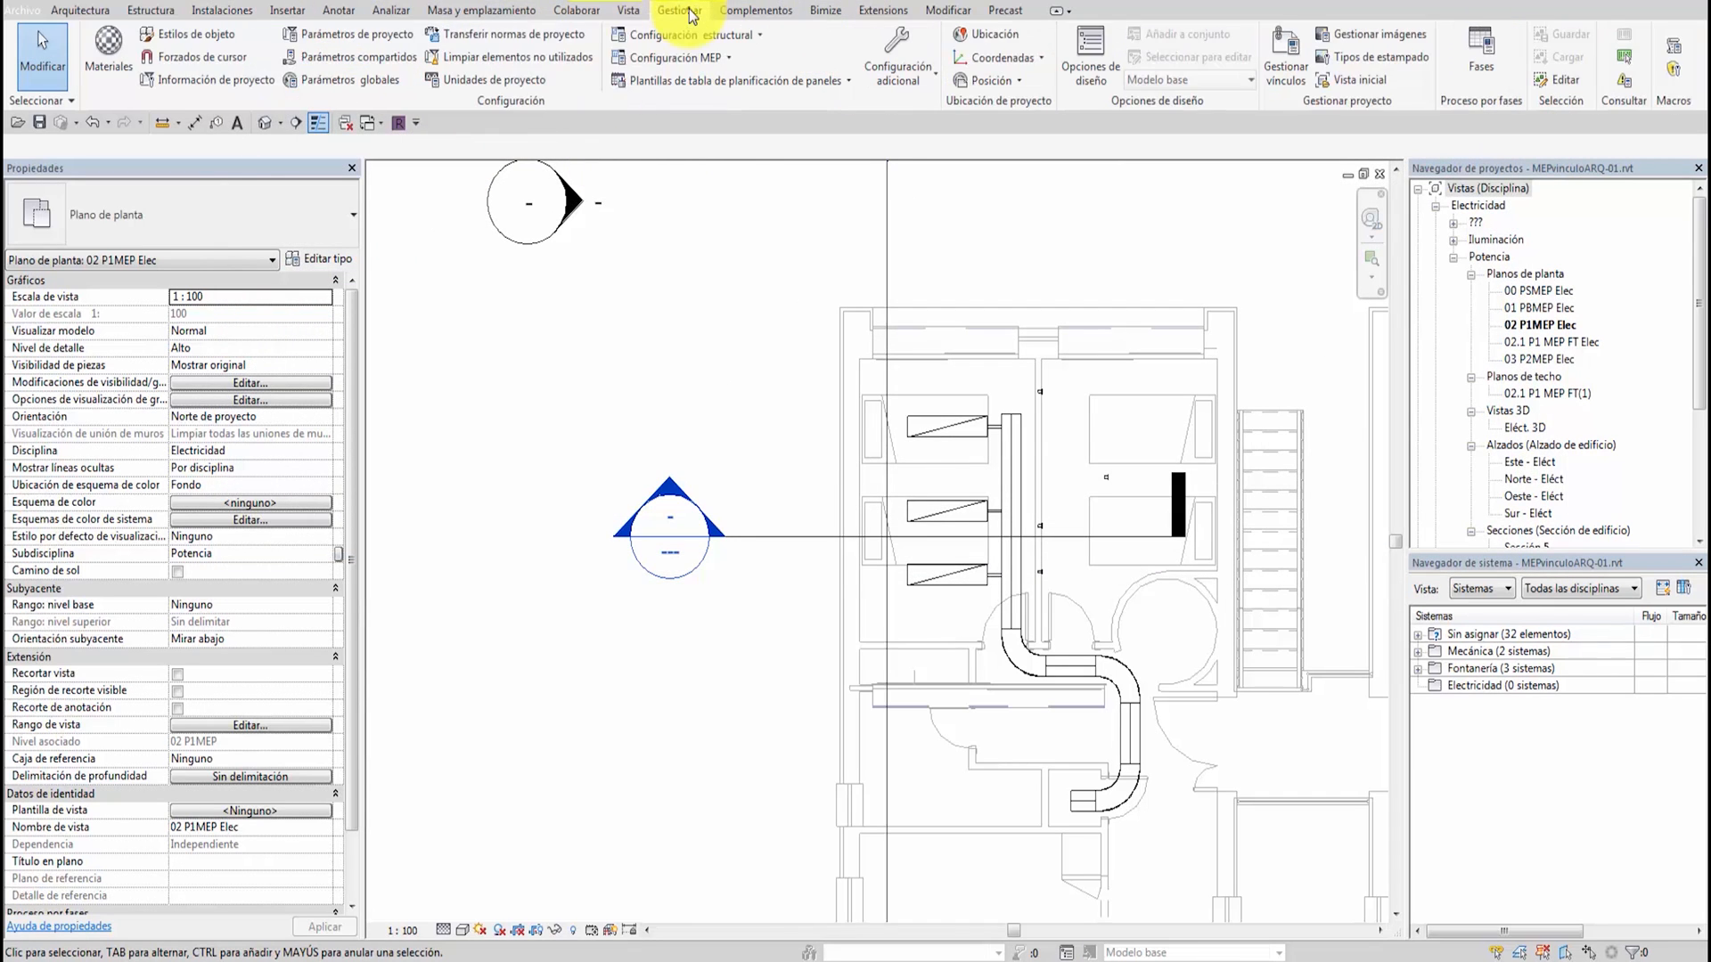
pyautogui.click(692, 54)
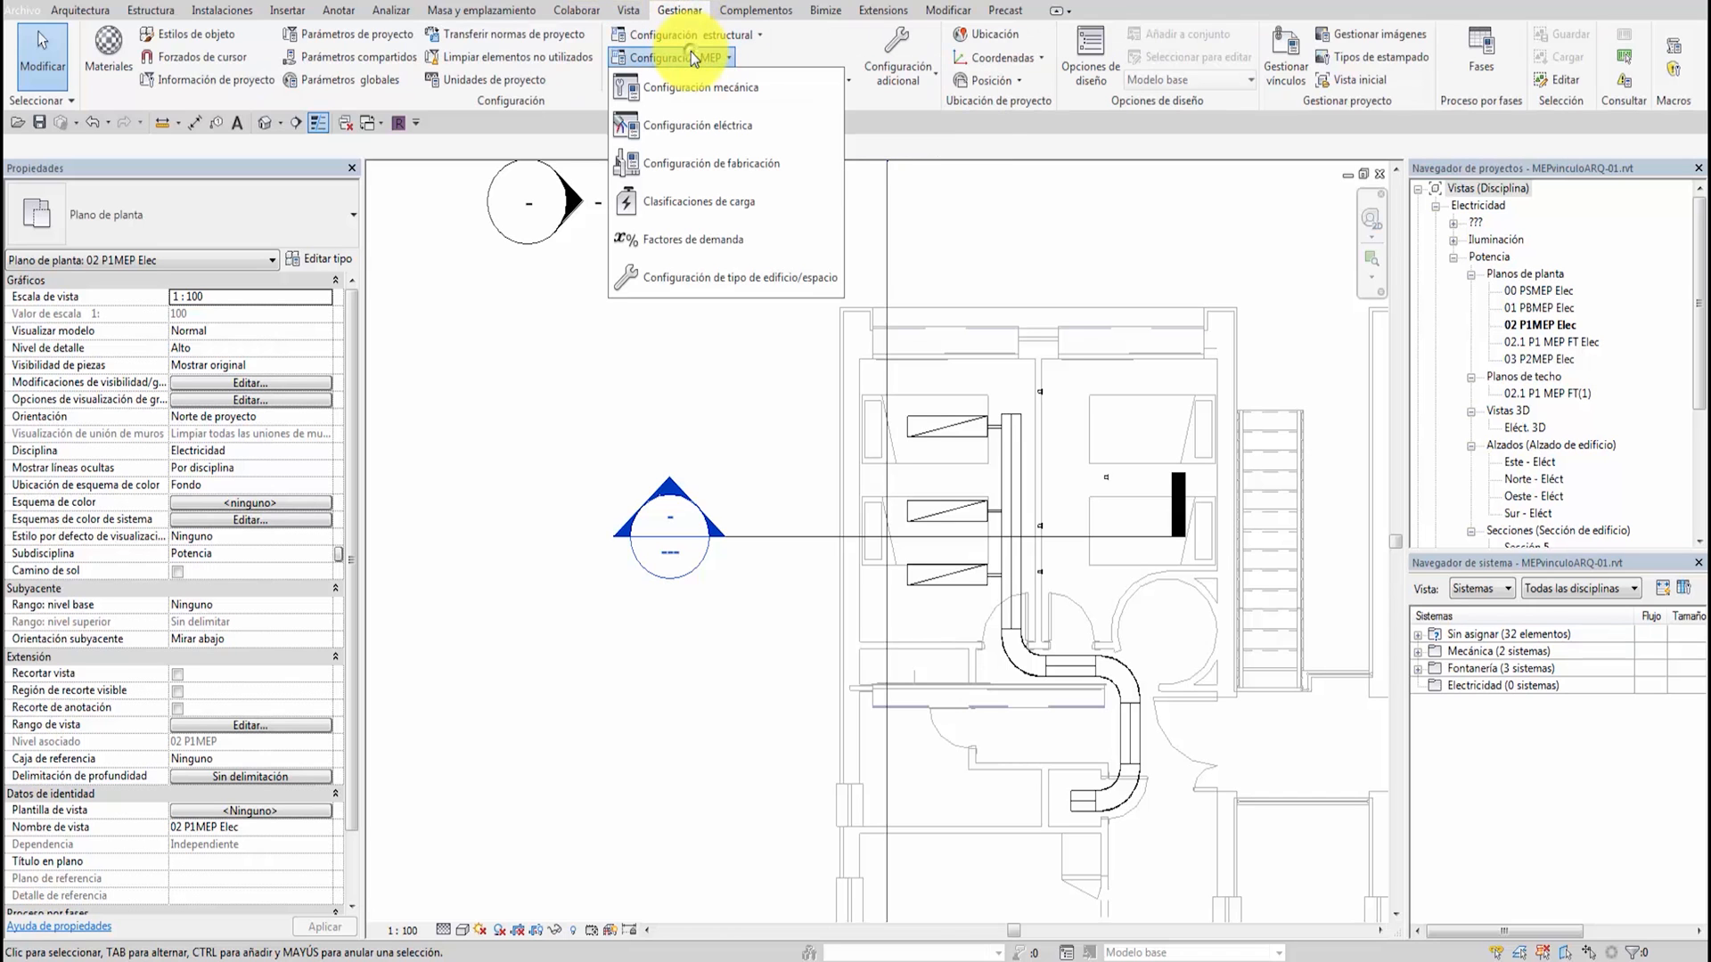
pyautogui.click(692, 124)
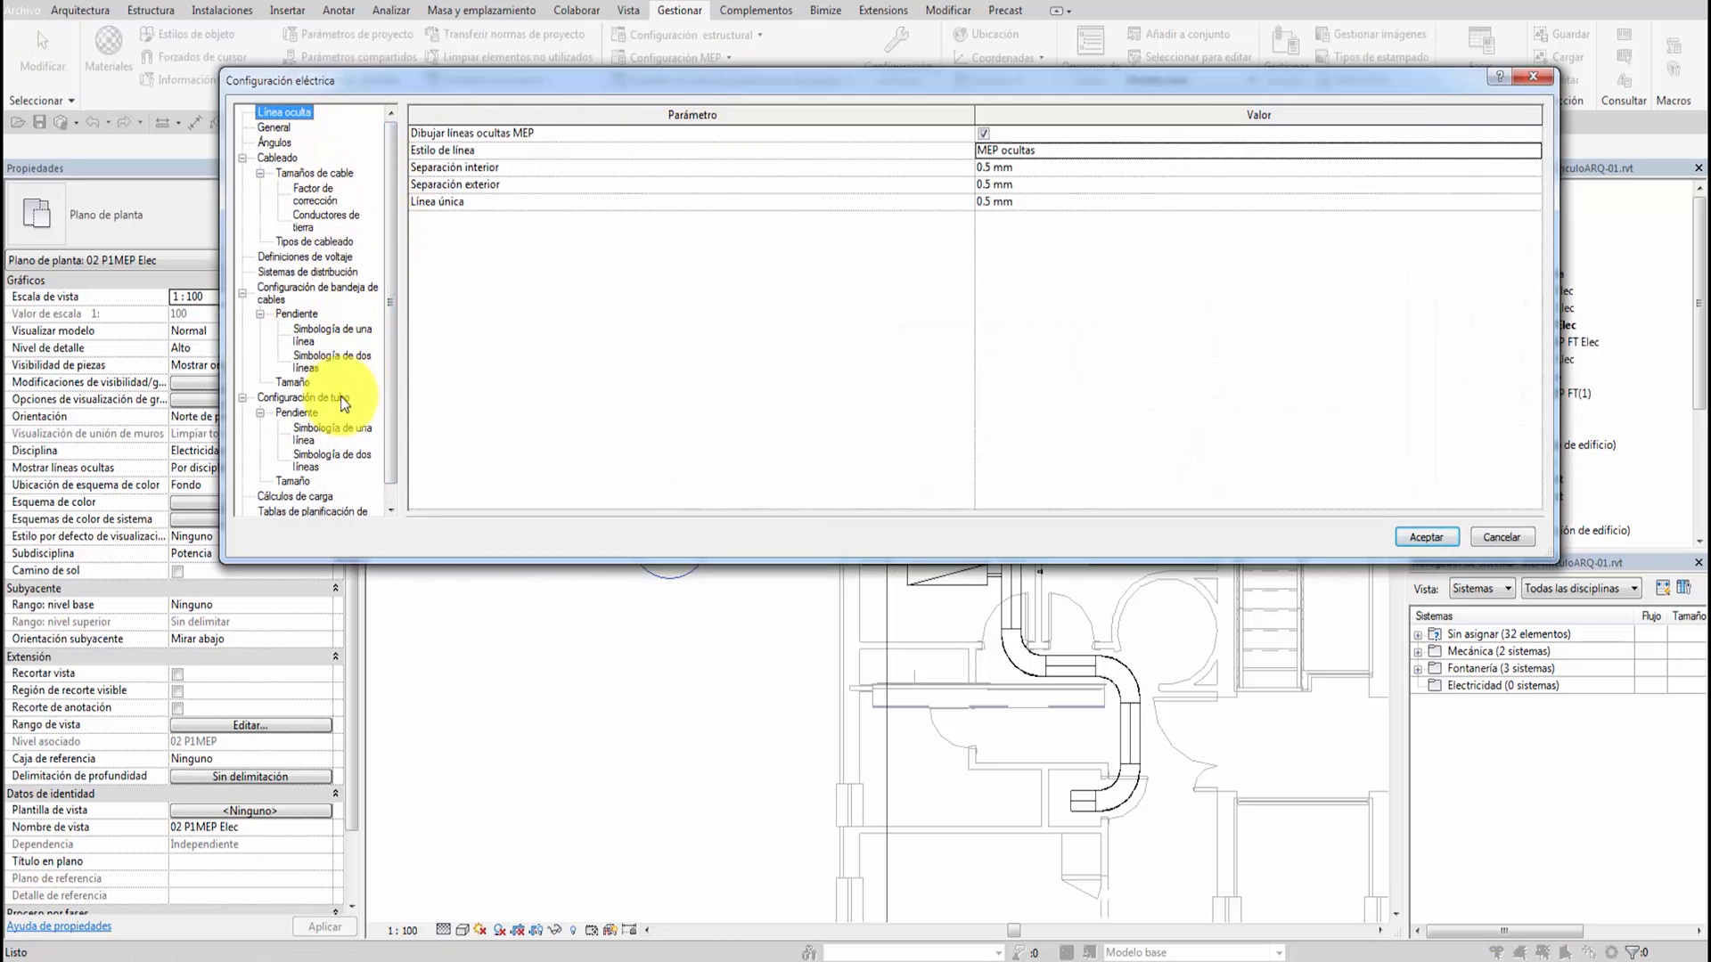
pyautogui.click(311, 272)
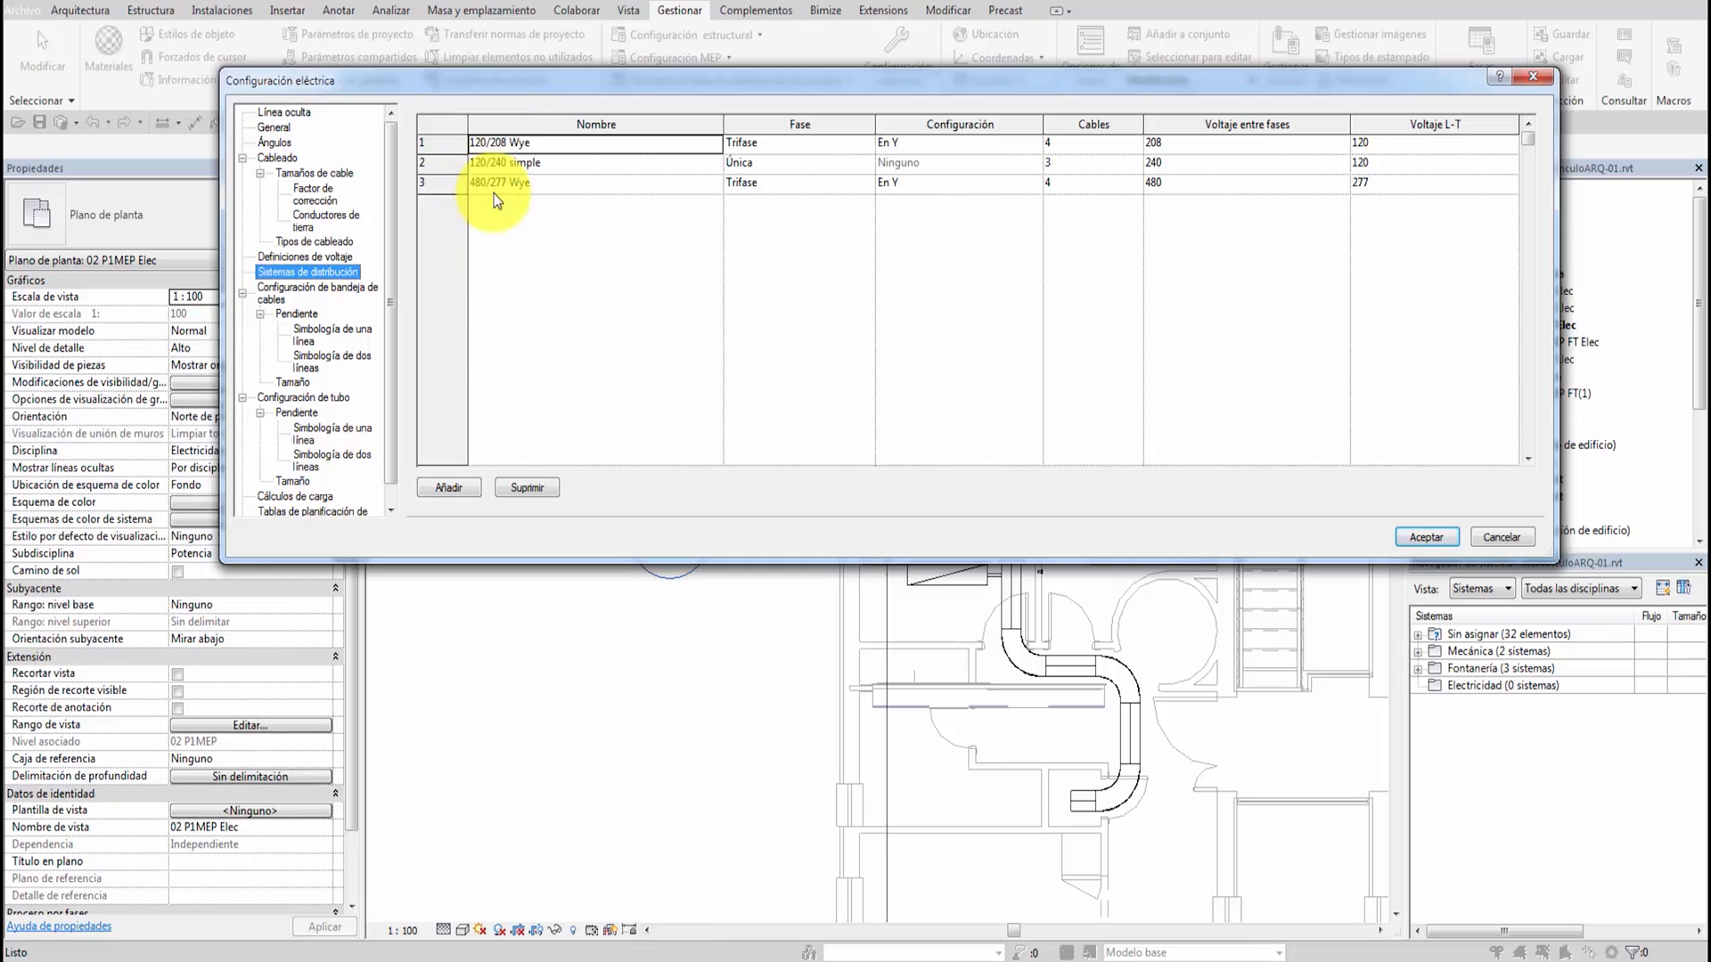
pyautogui.click(530, 487)
pyautogui.click(535, 487)
pyautogui.click(536, 488)
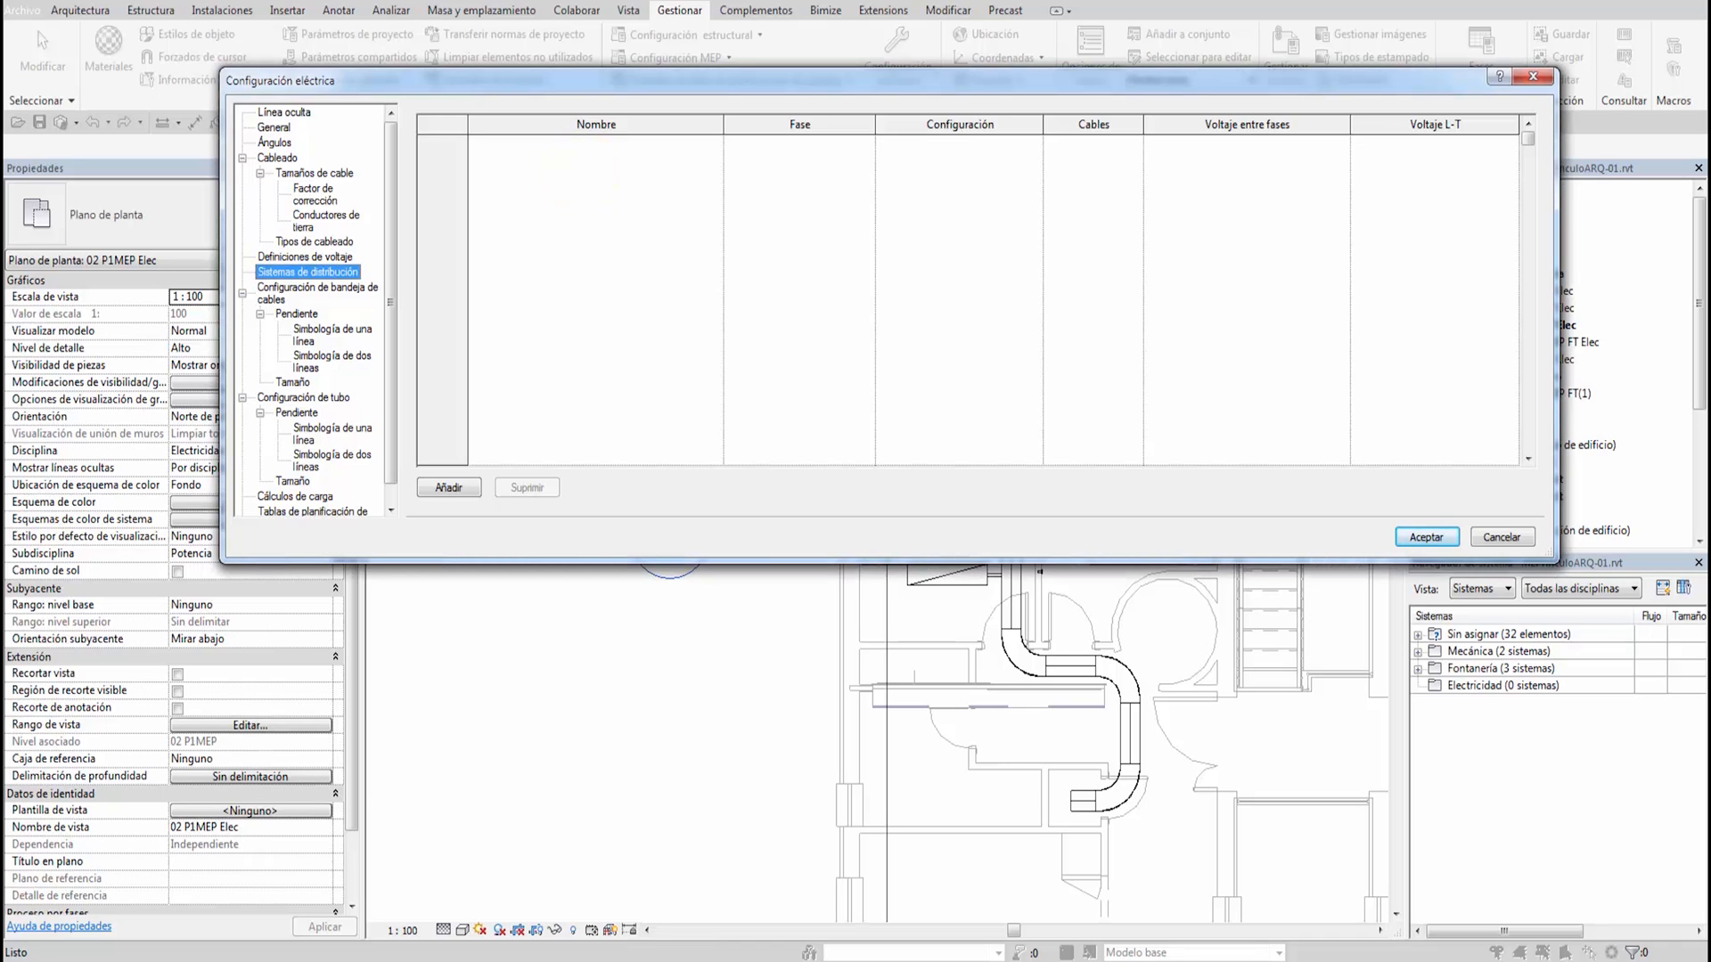
# Delete all the existing voltage definitions and add two new ones
pyautogui.click(337, 259)
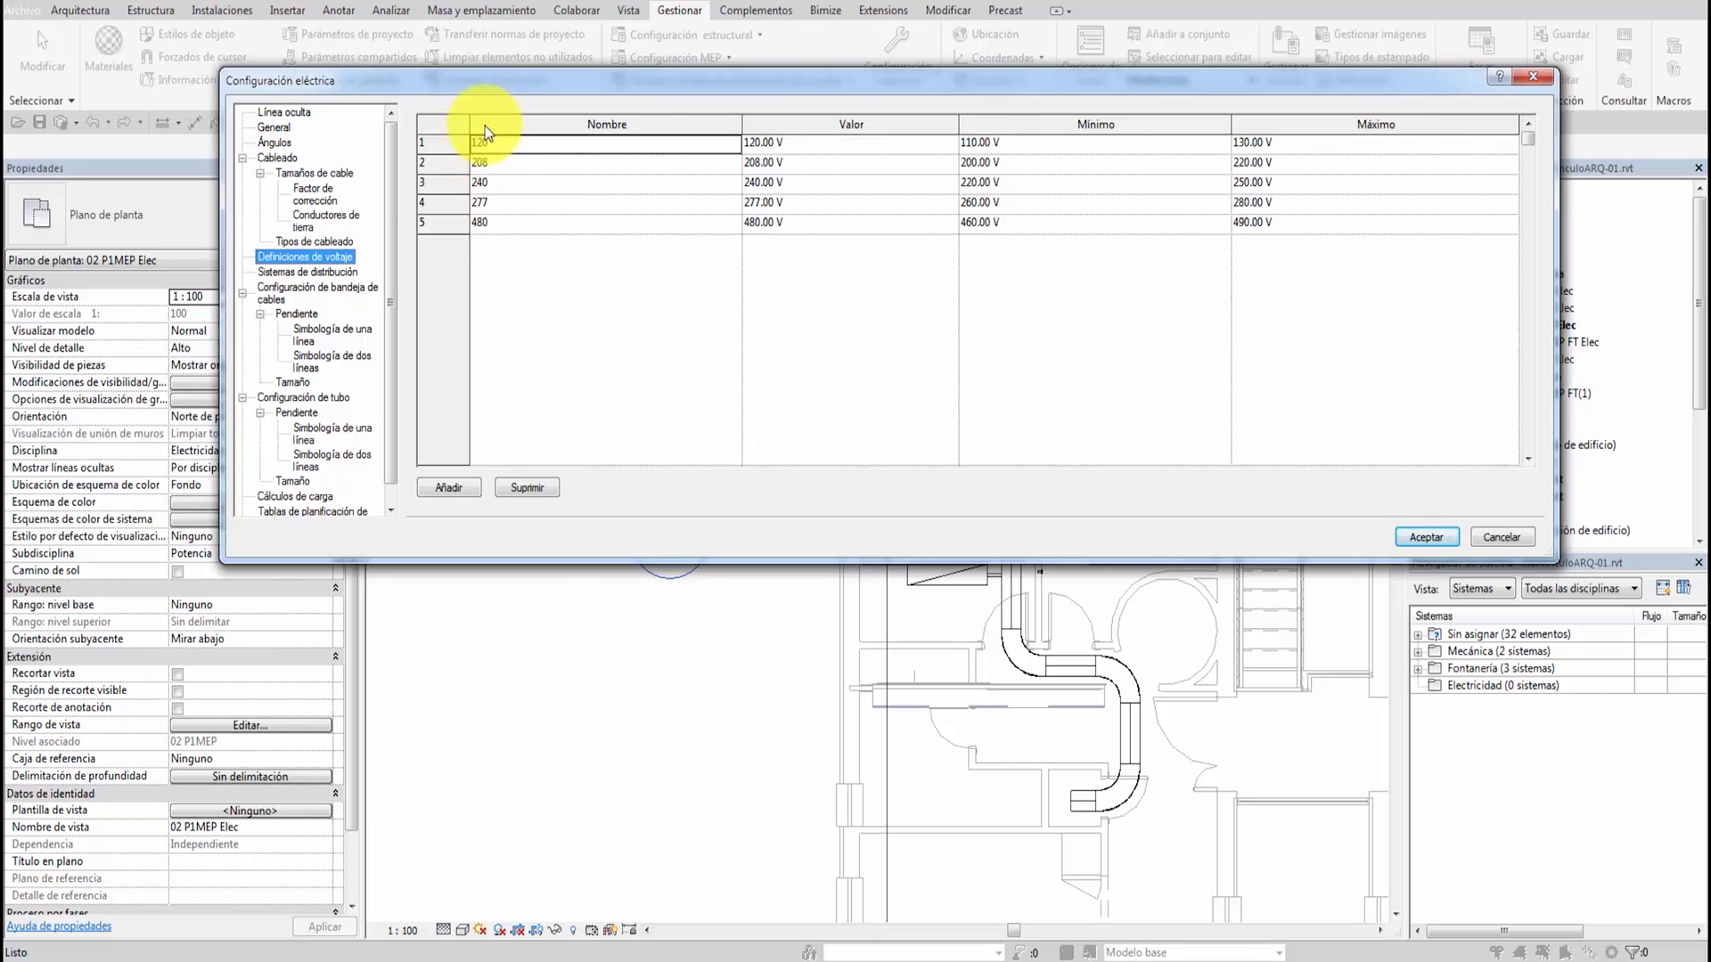
pyautogui.click(527, 488)
pyautogui.click(527, 487)
pyautogui.click(448, 487)
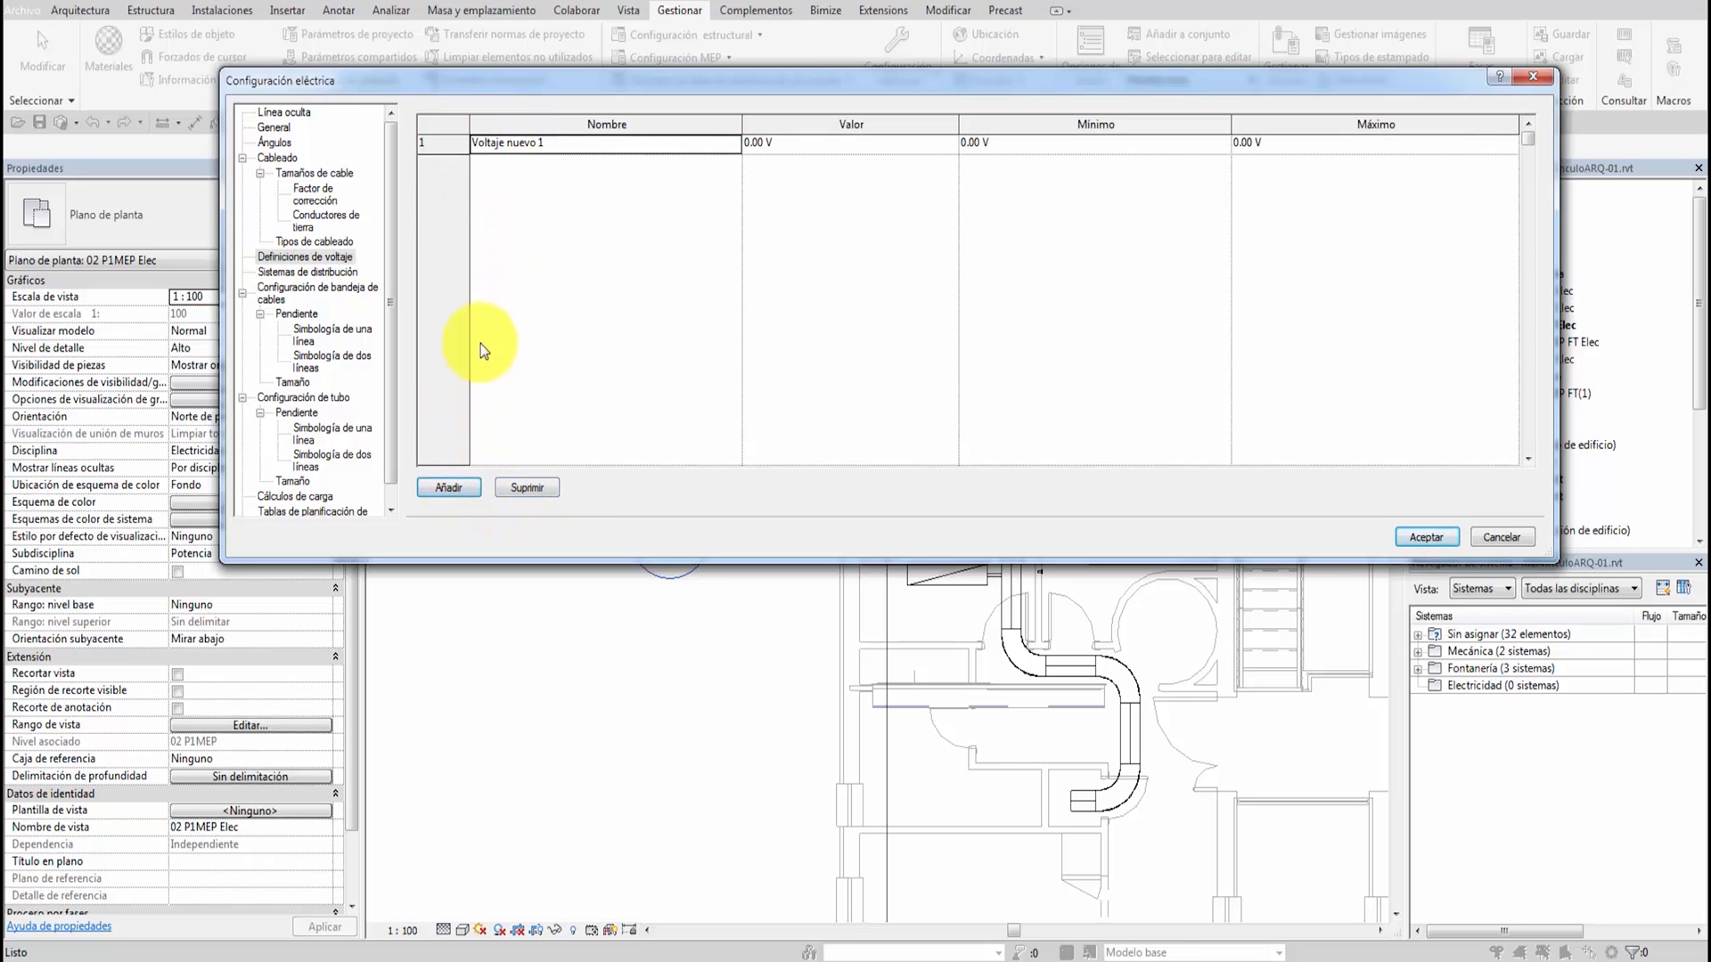
pyautogui.click(448, 488)
# Define the first voltage as 220V with a value of 220 V, a minimum of 210 V and a maximum of 230 V
pyautogui.click(557, 150)
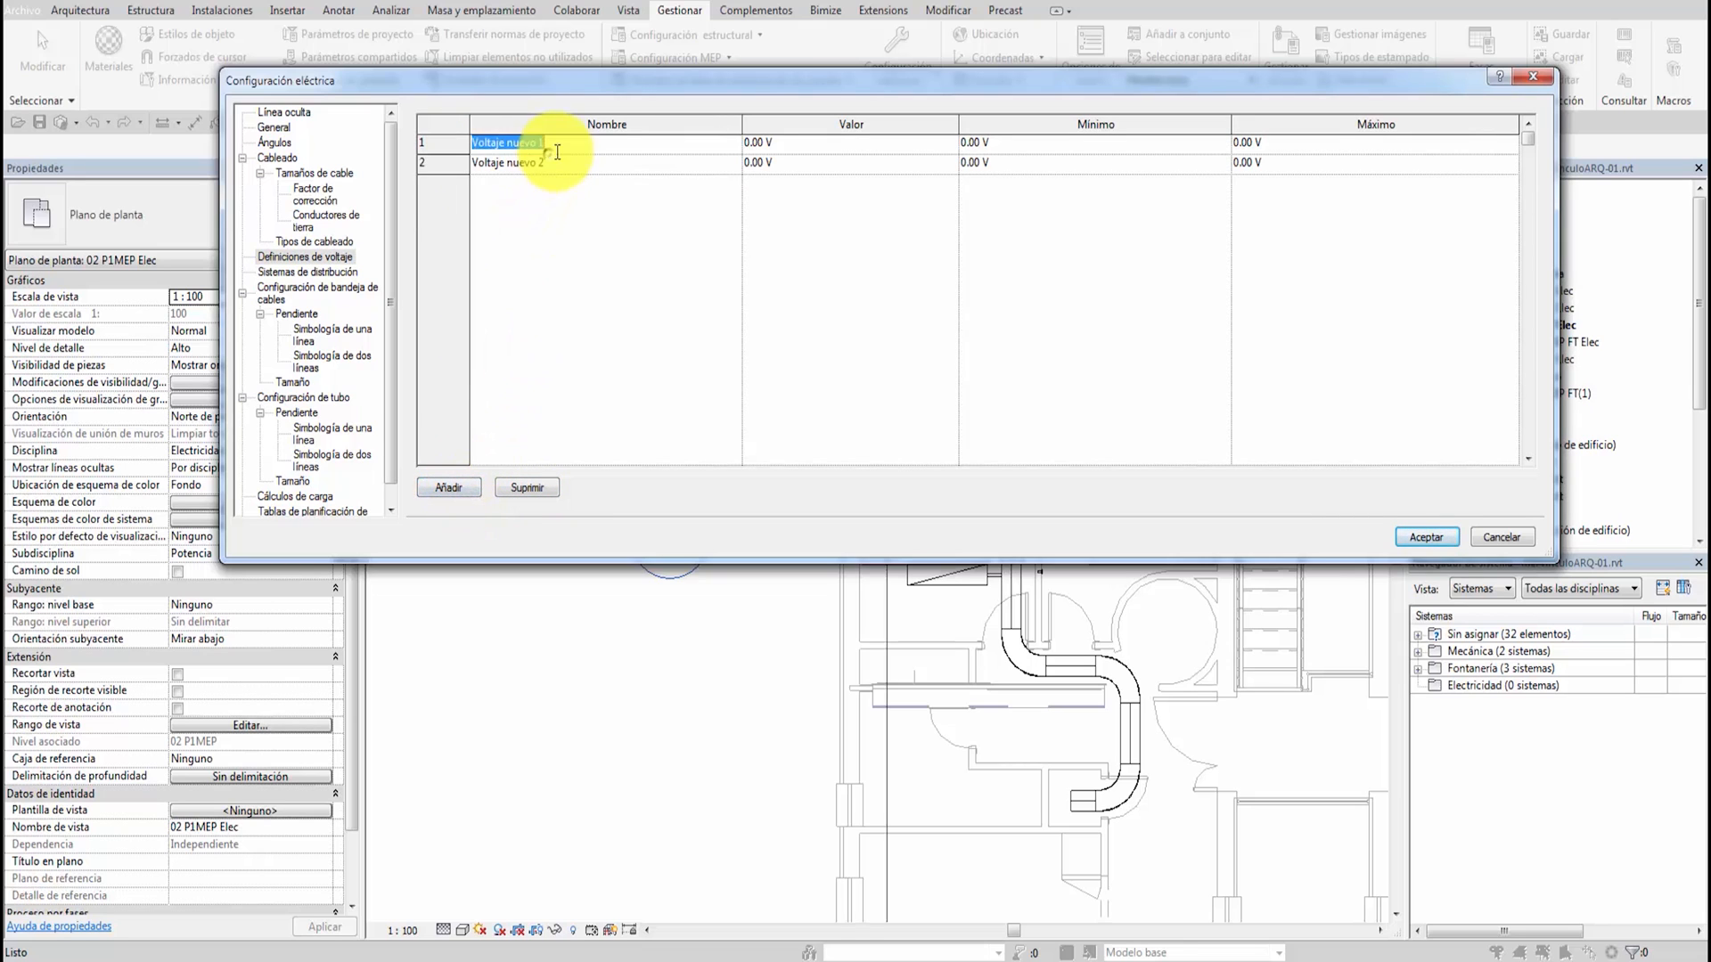
pyautogui.write('220V')
pyautogui.press('Tab')
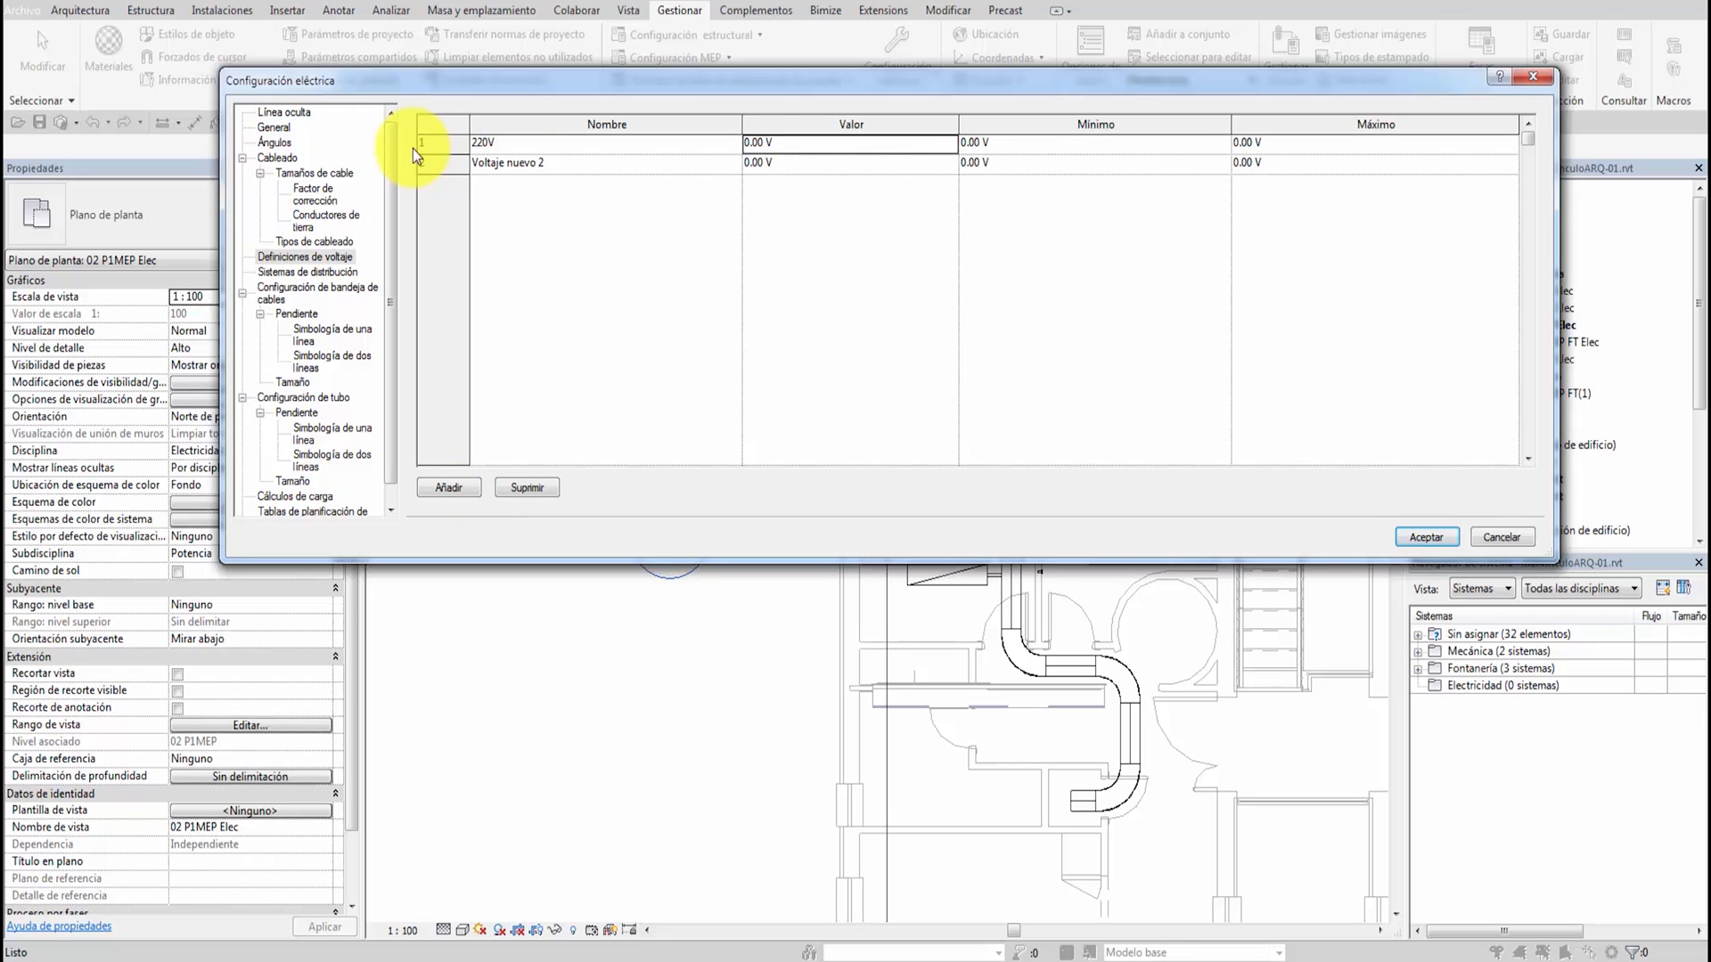
pyautogui.write('220')
pyautogui.press('Tab')
pyautogui.write('210')
pyautogui.press('Tab')
pyautogui.write('230')
pyautogui.press('Tab')
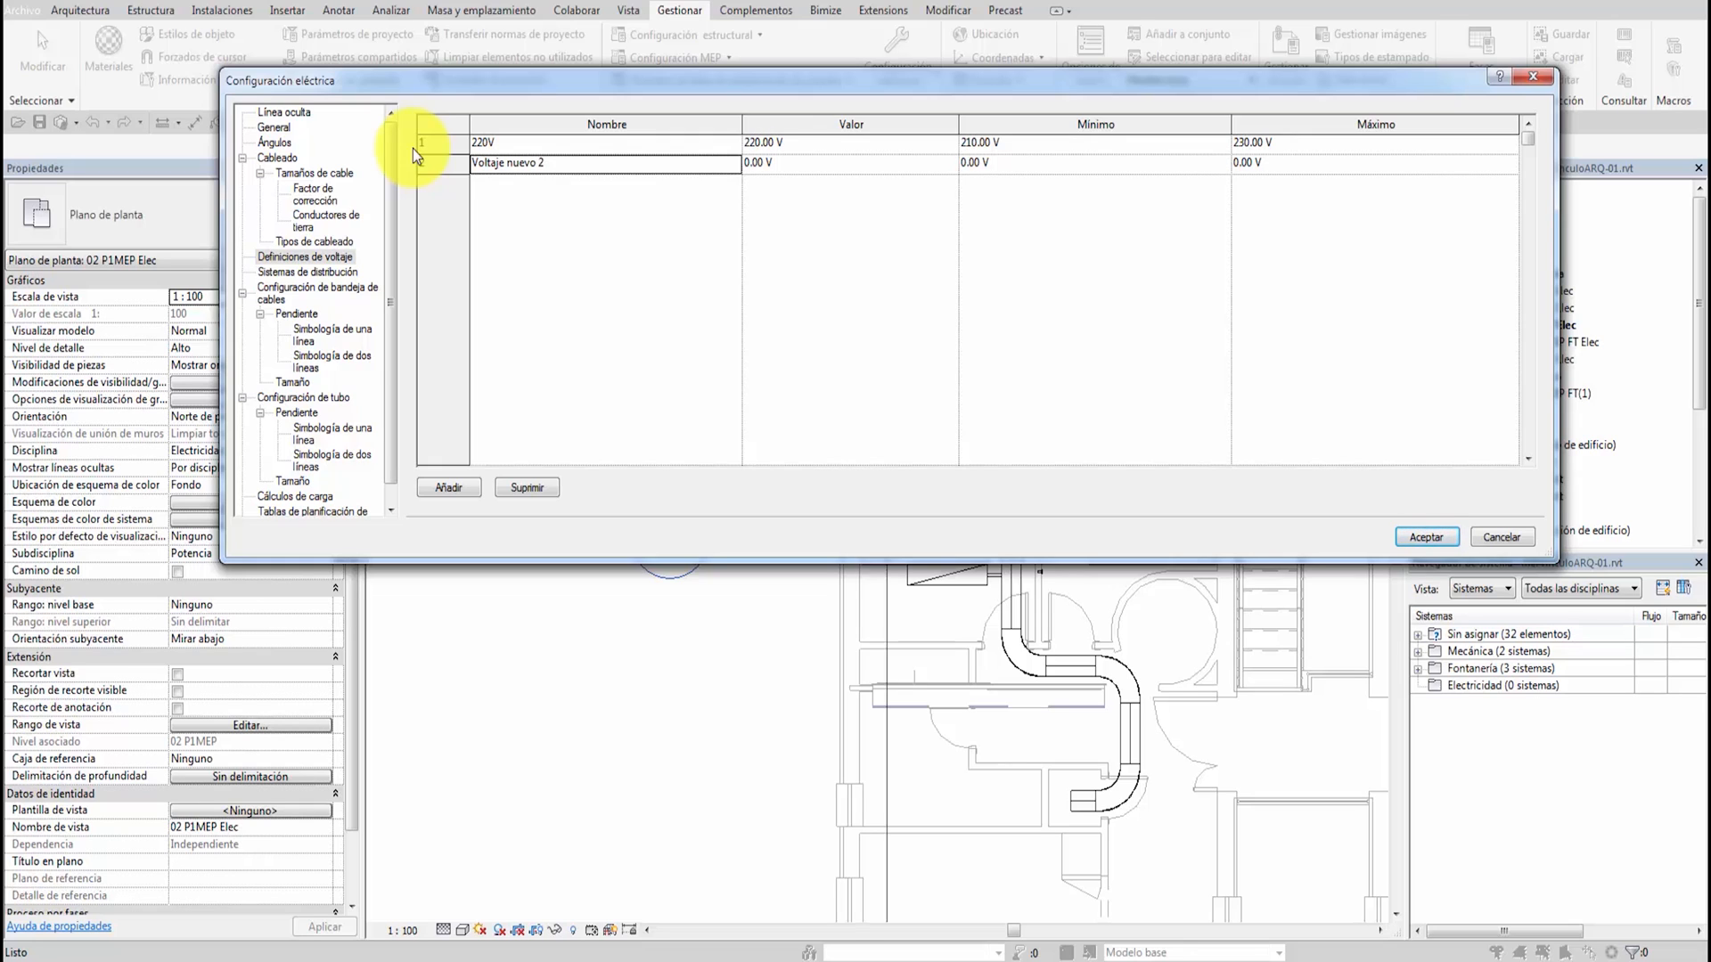
# Define the second voltage as 400 with value 400 V, minimum 380 V and maximum 420 V, and return to the distribution systems
pyautogui.write('400')
pyautogui.press('Tab')
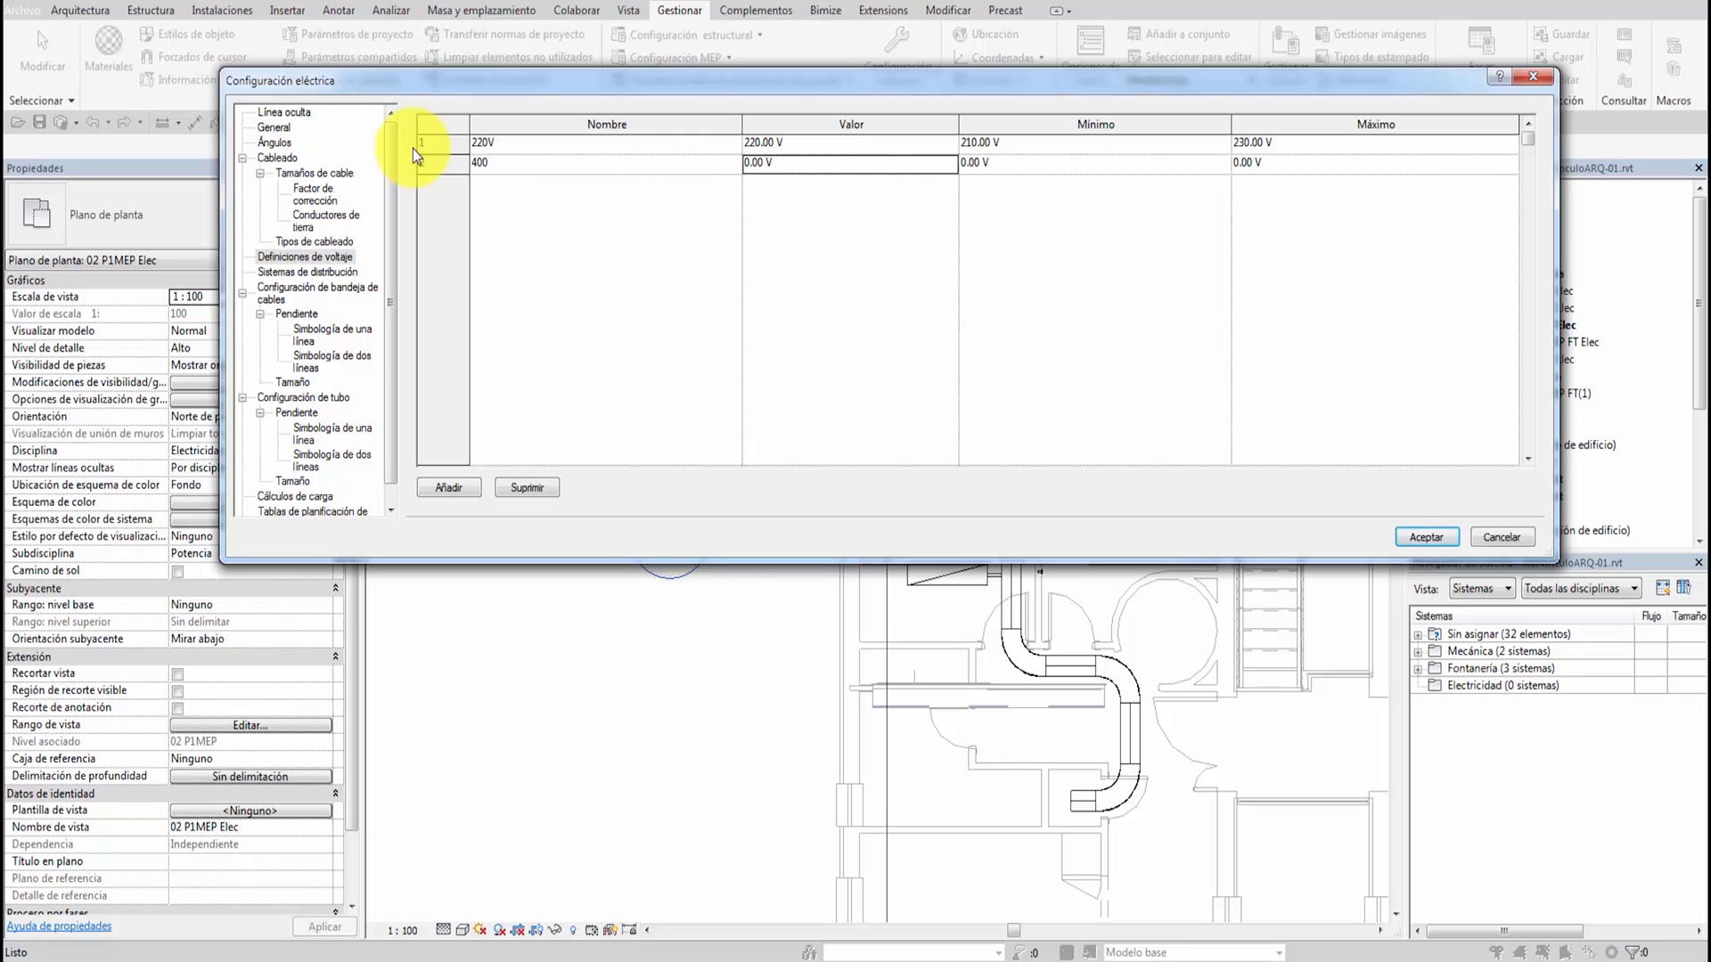
pyautogui.write('400')
pyautogui.press('Tab')
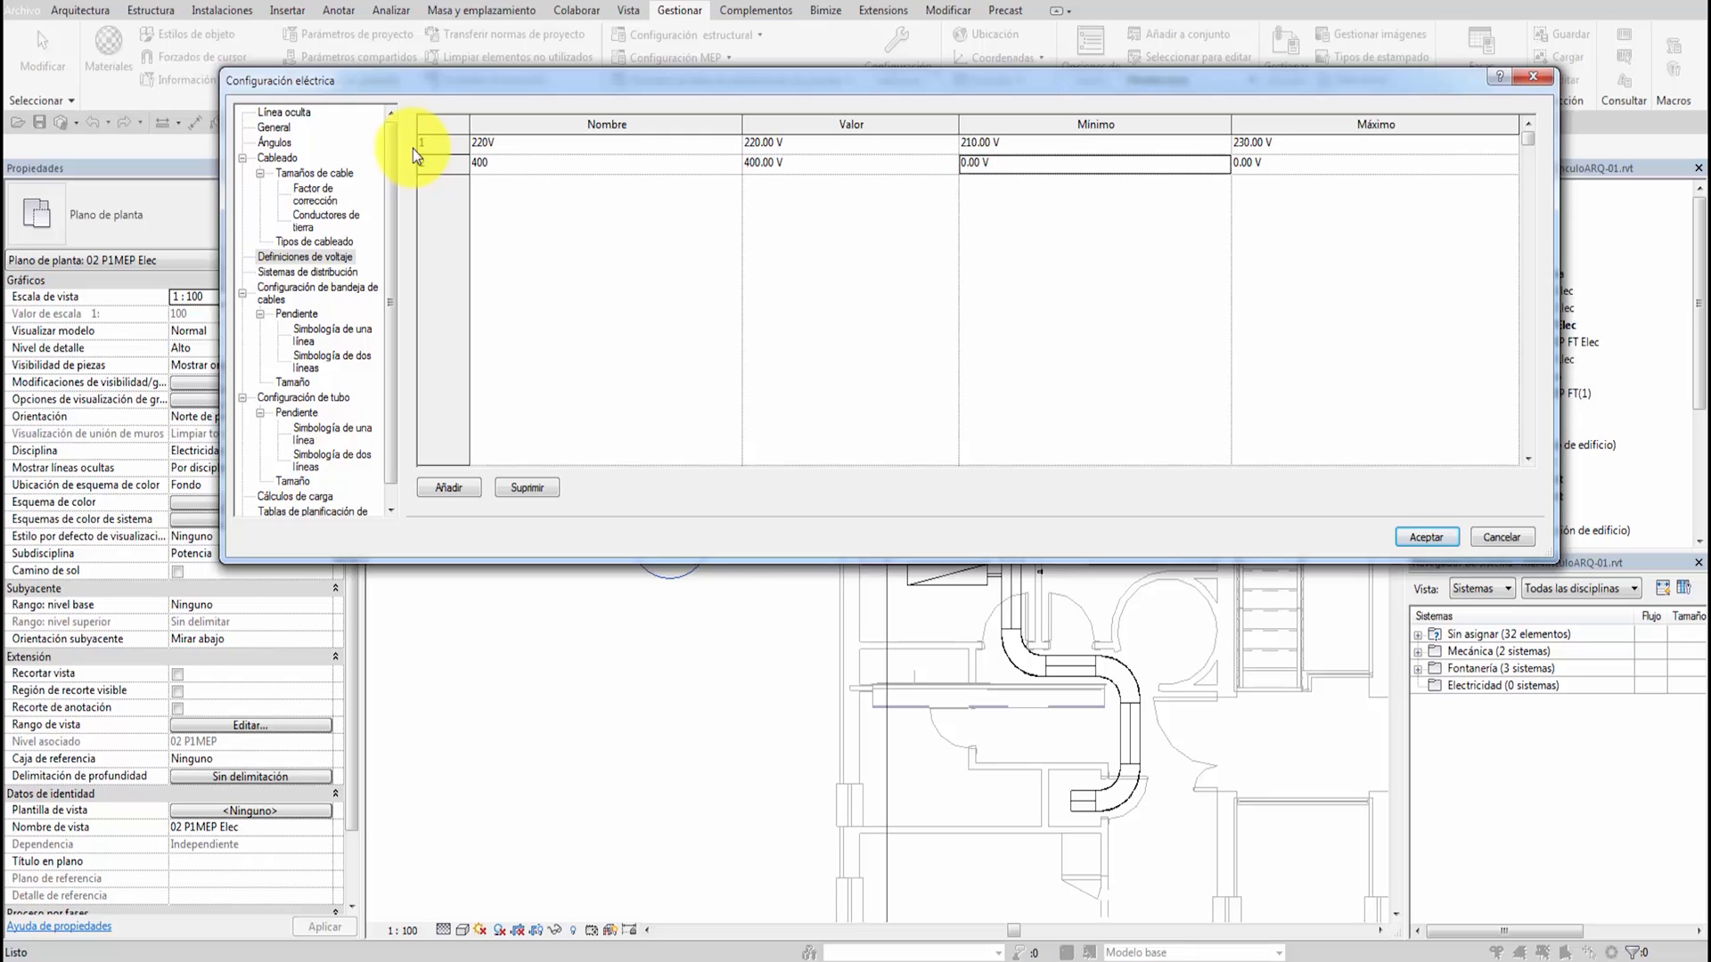
pyautogui.write('380')
pyautogui.press('Tab')
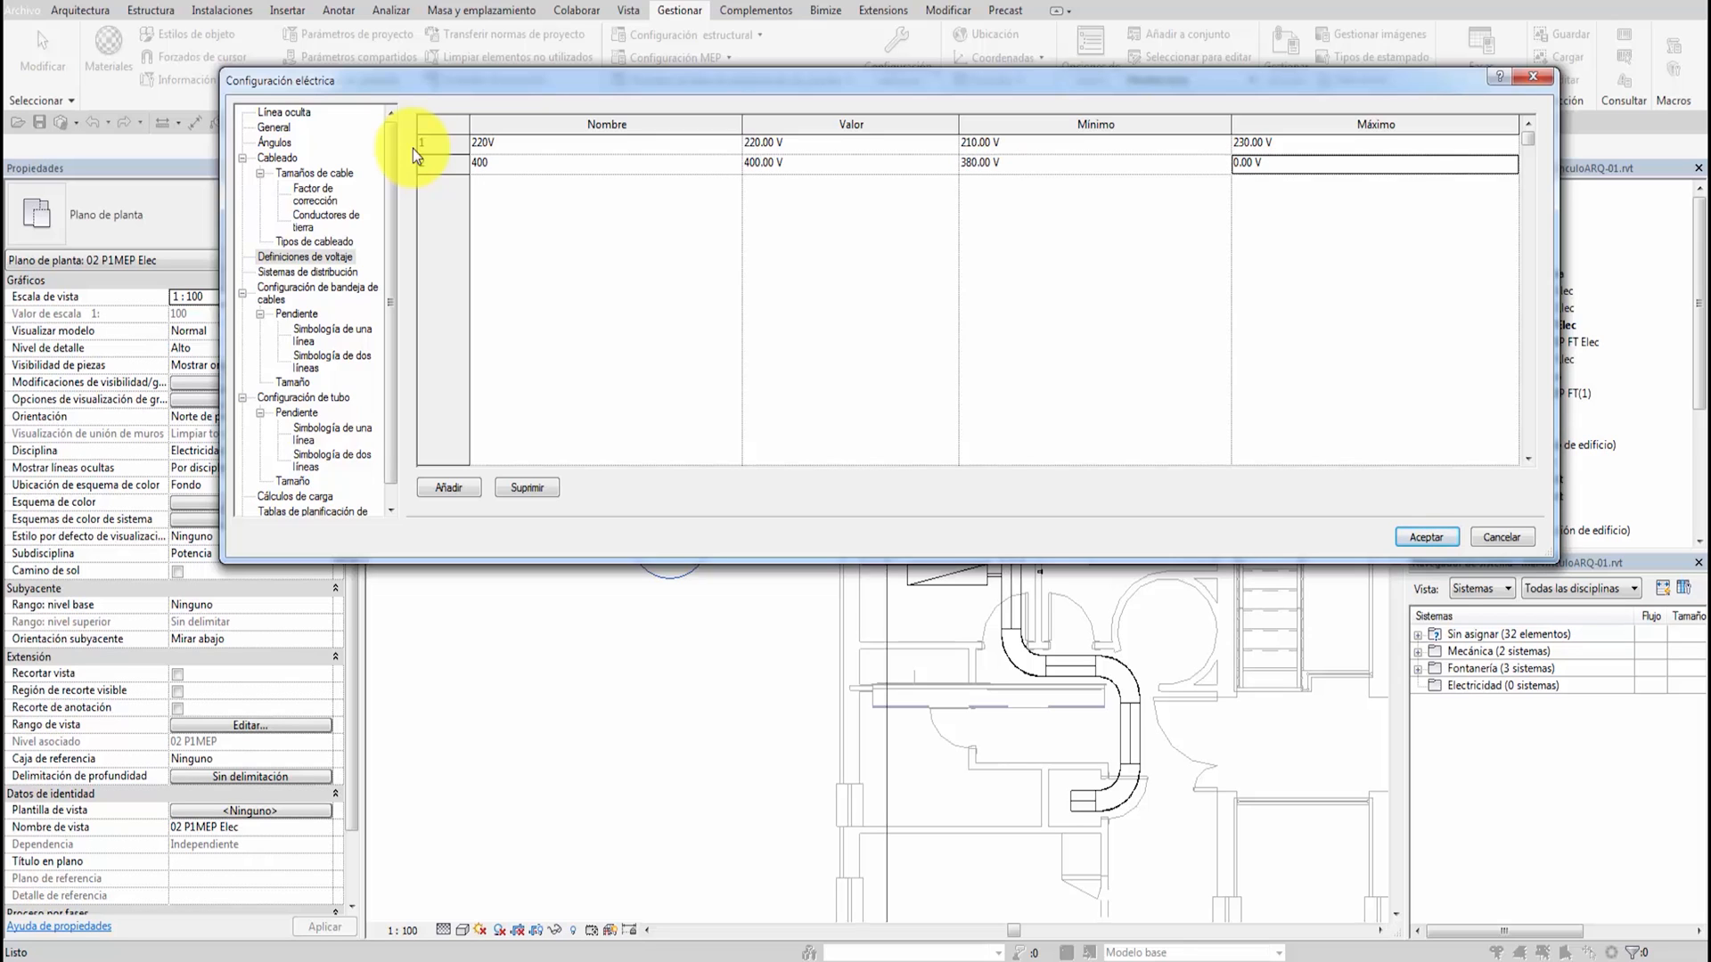
pyautogui.write('420')
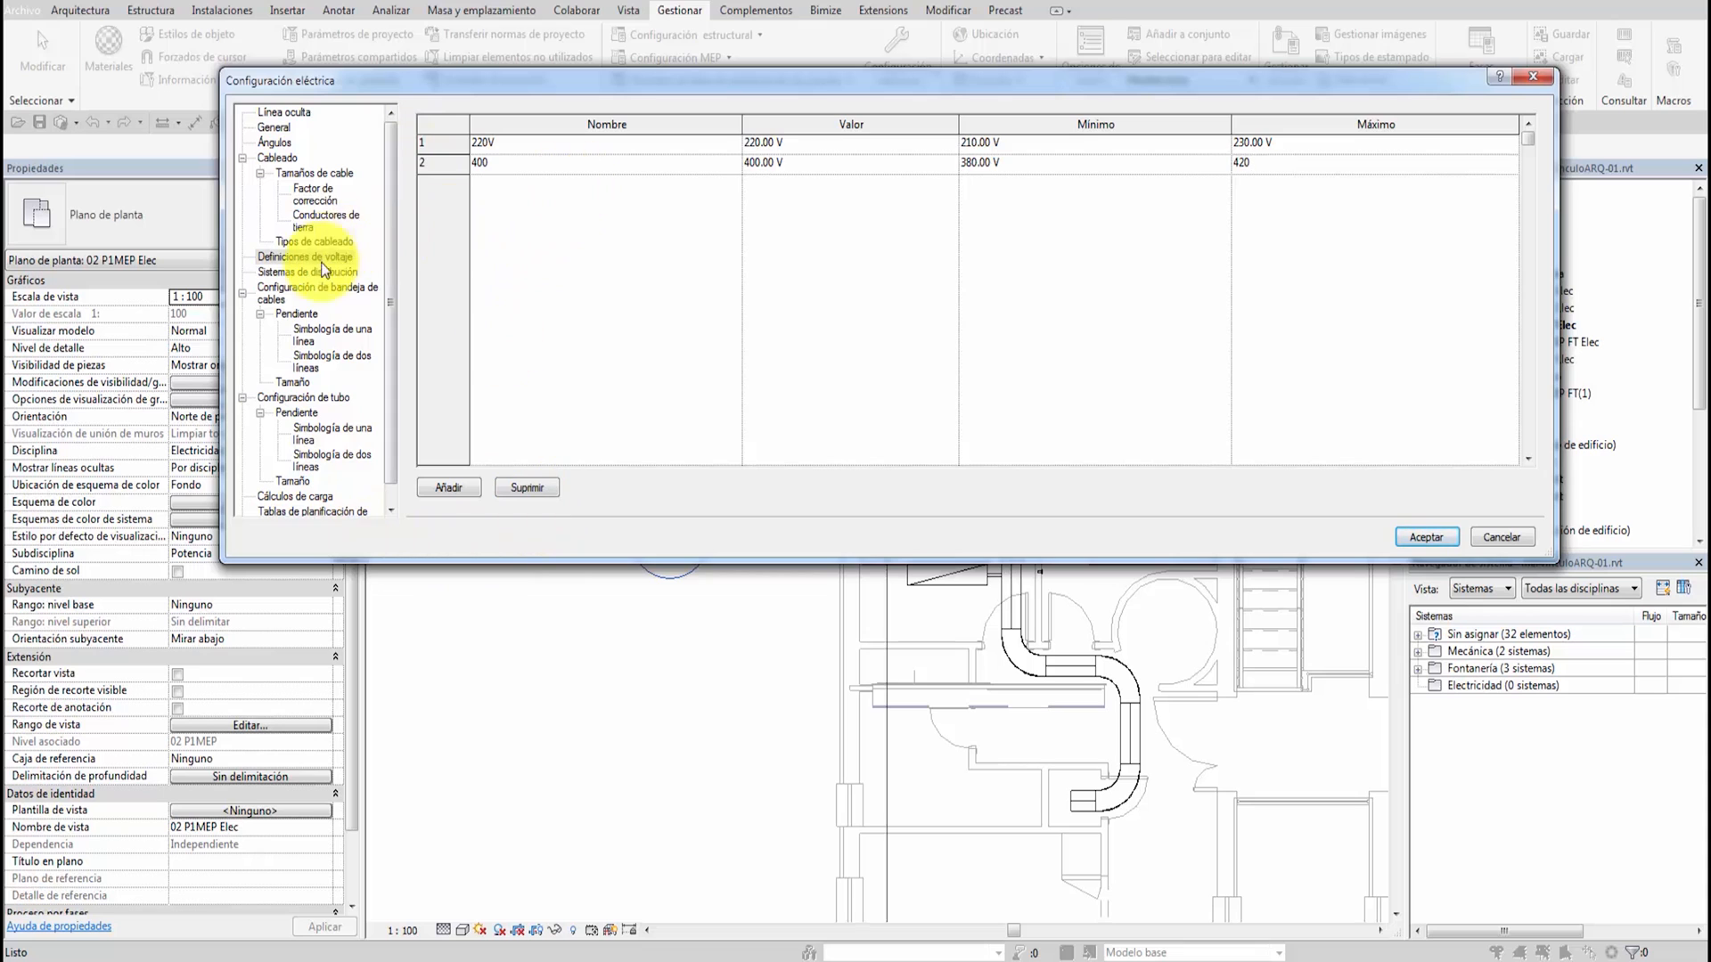
pyautogui.click(303, 272)
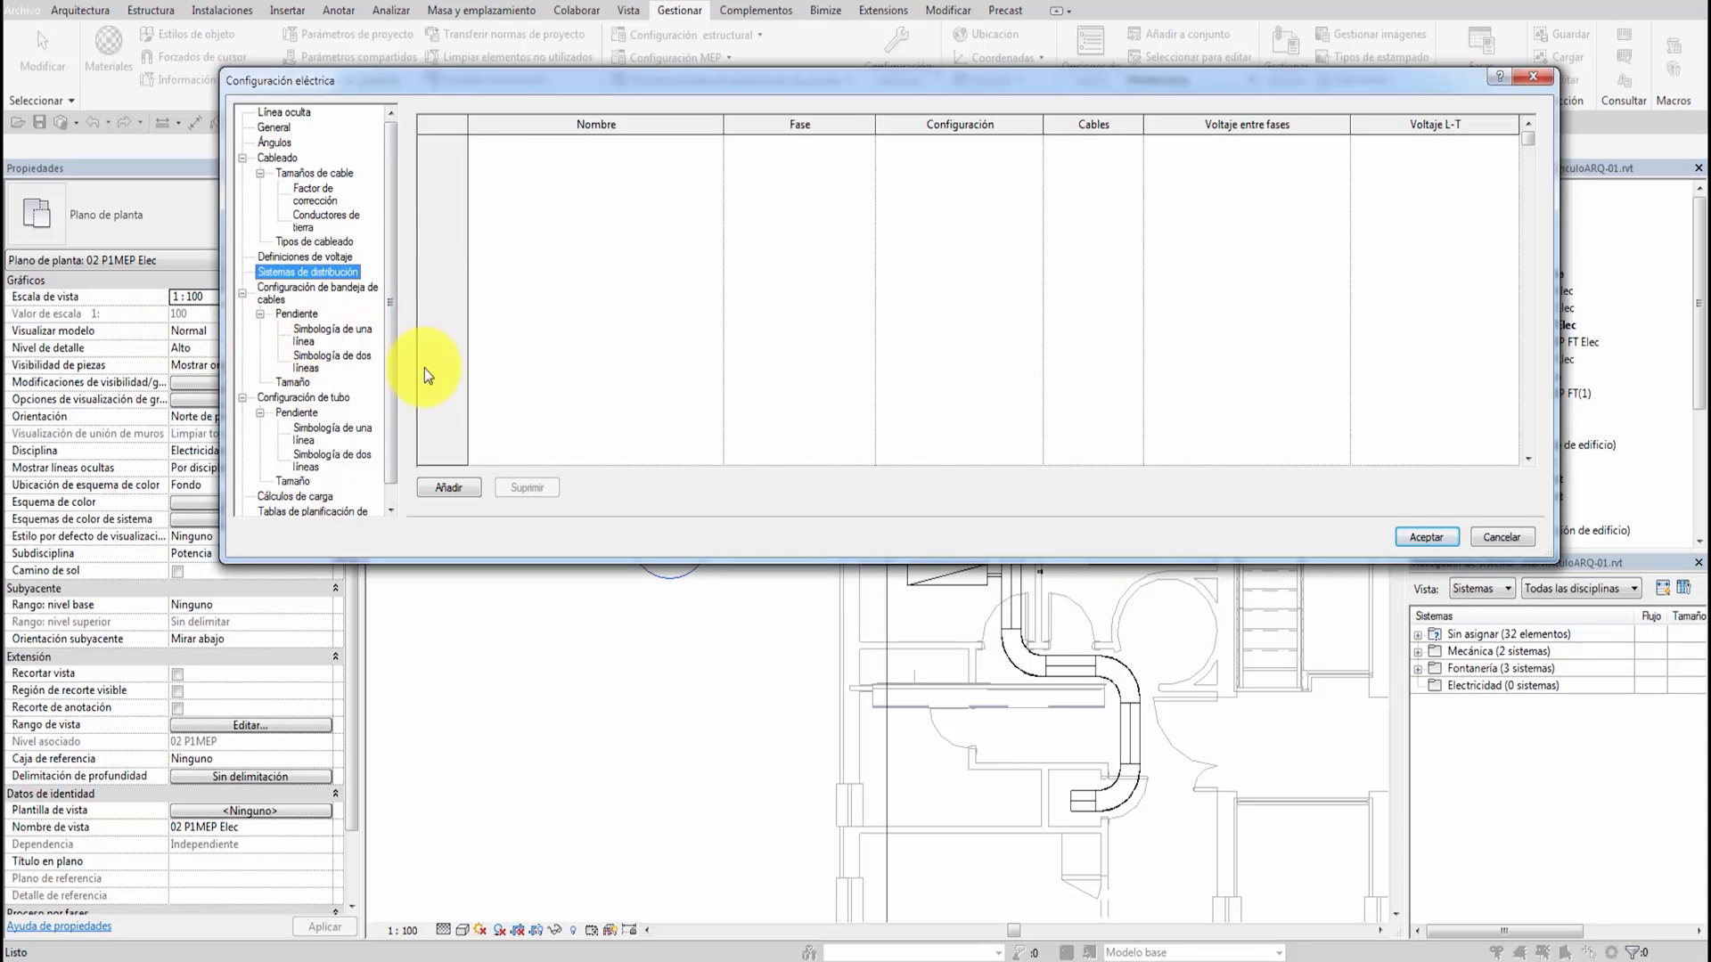
# Add two new distribution systems to the empty list
pyautogui.click(661, 312)
pyautogui.click(143, 228)
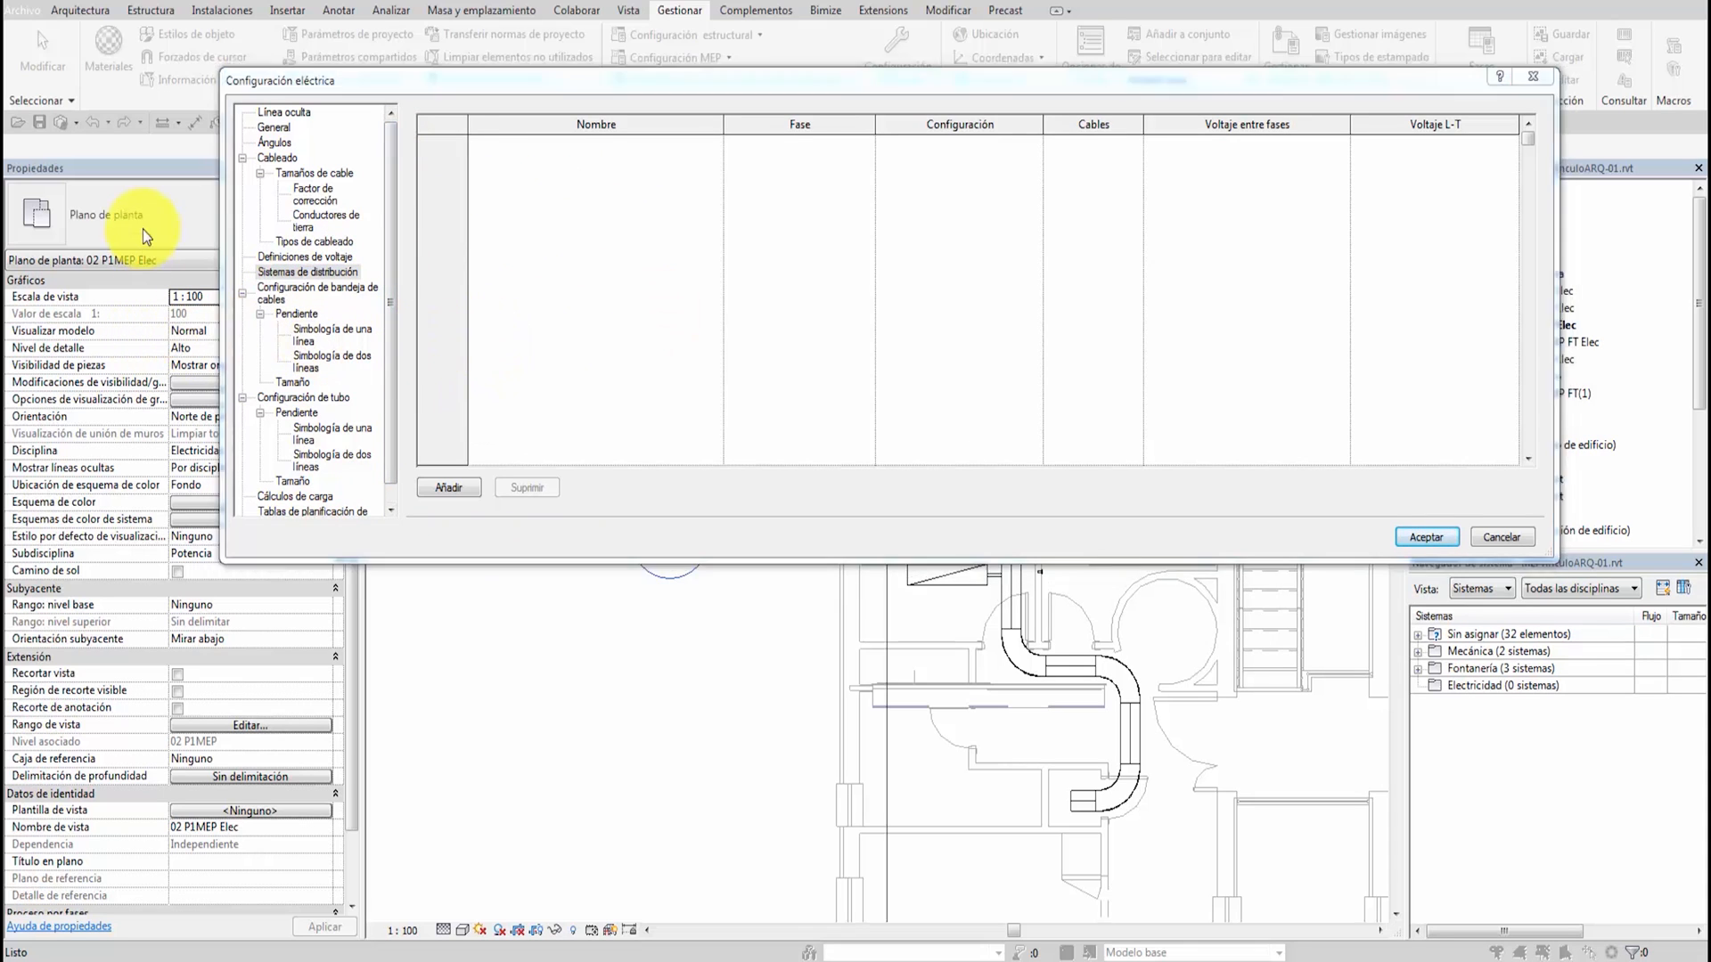
pyautogui.click(516, 265)
pyautogui.click(461, 488)
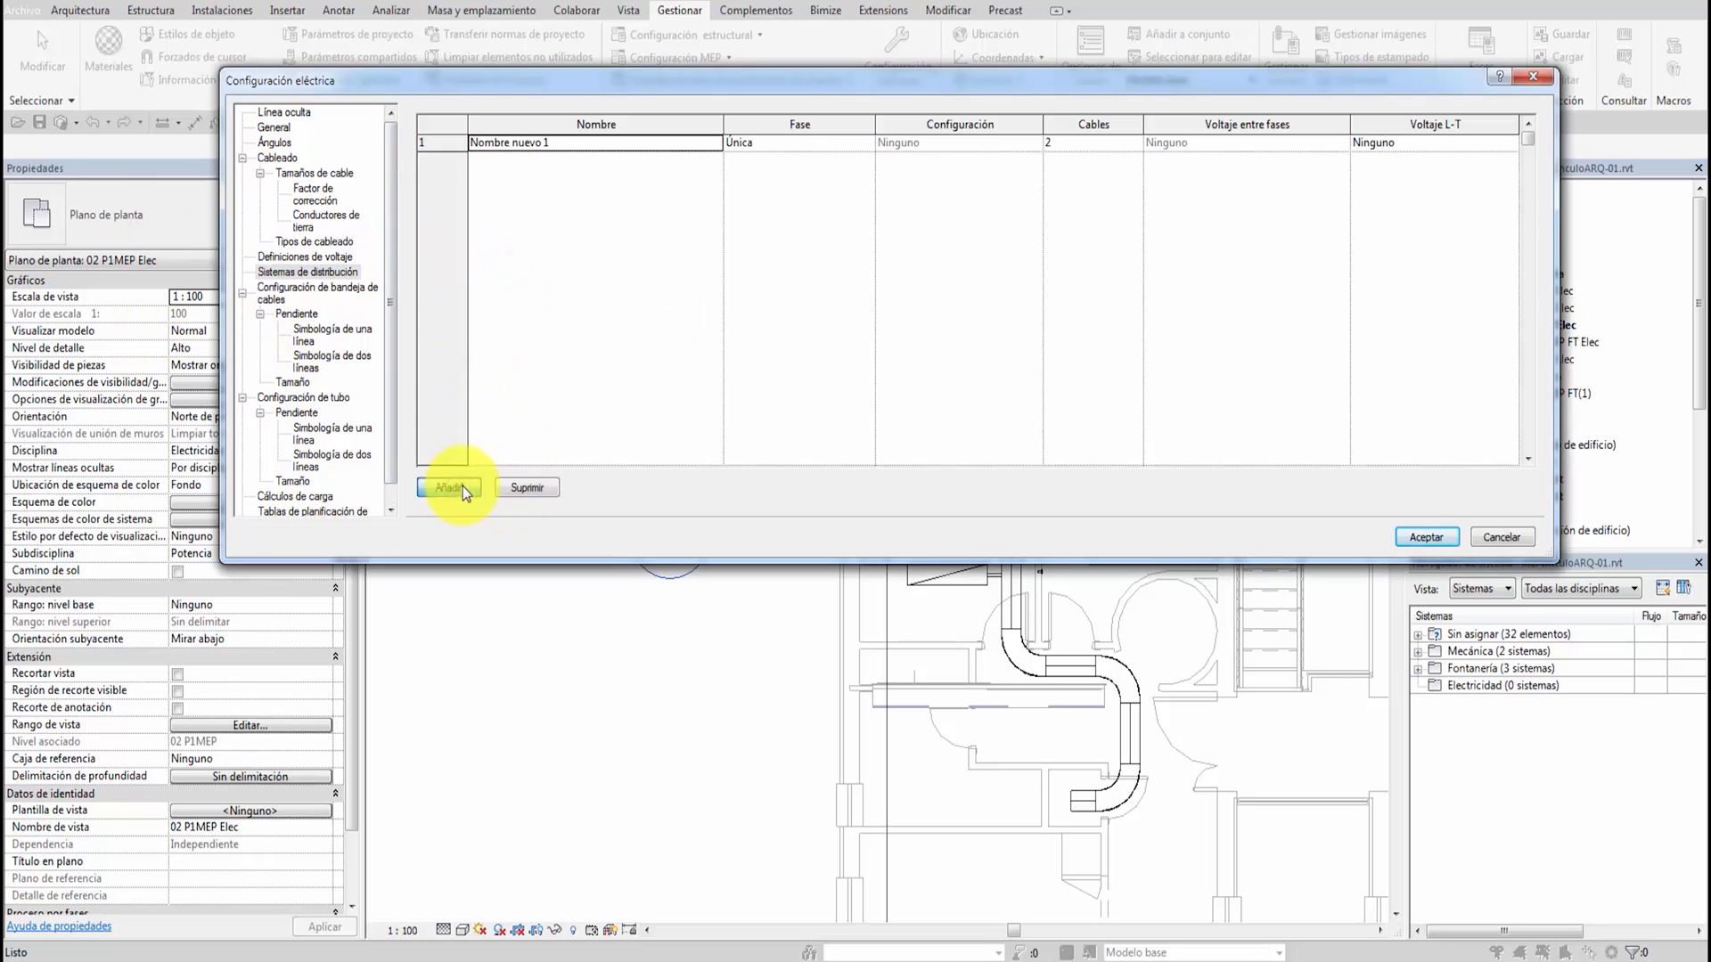
pyautogui.click(462, 485)
# Name the first distribution system 230 and set its L-T voltage to 220V
pyautogui.click(566, 144)
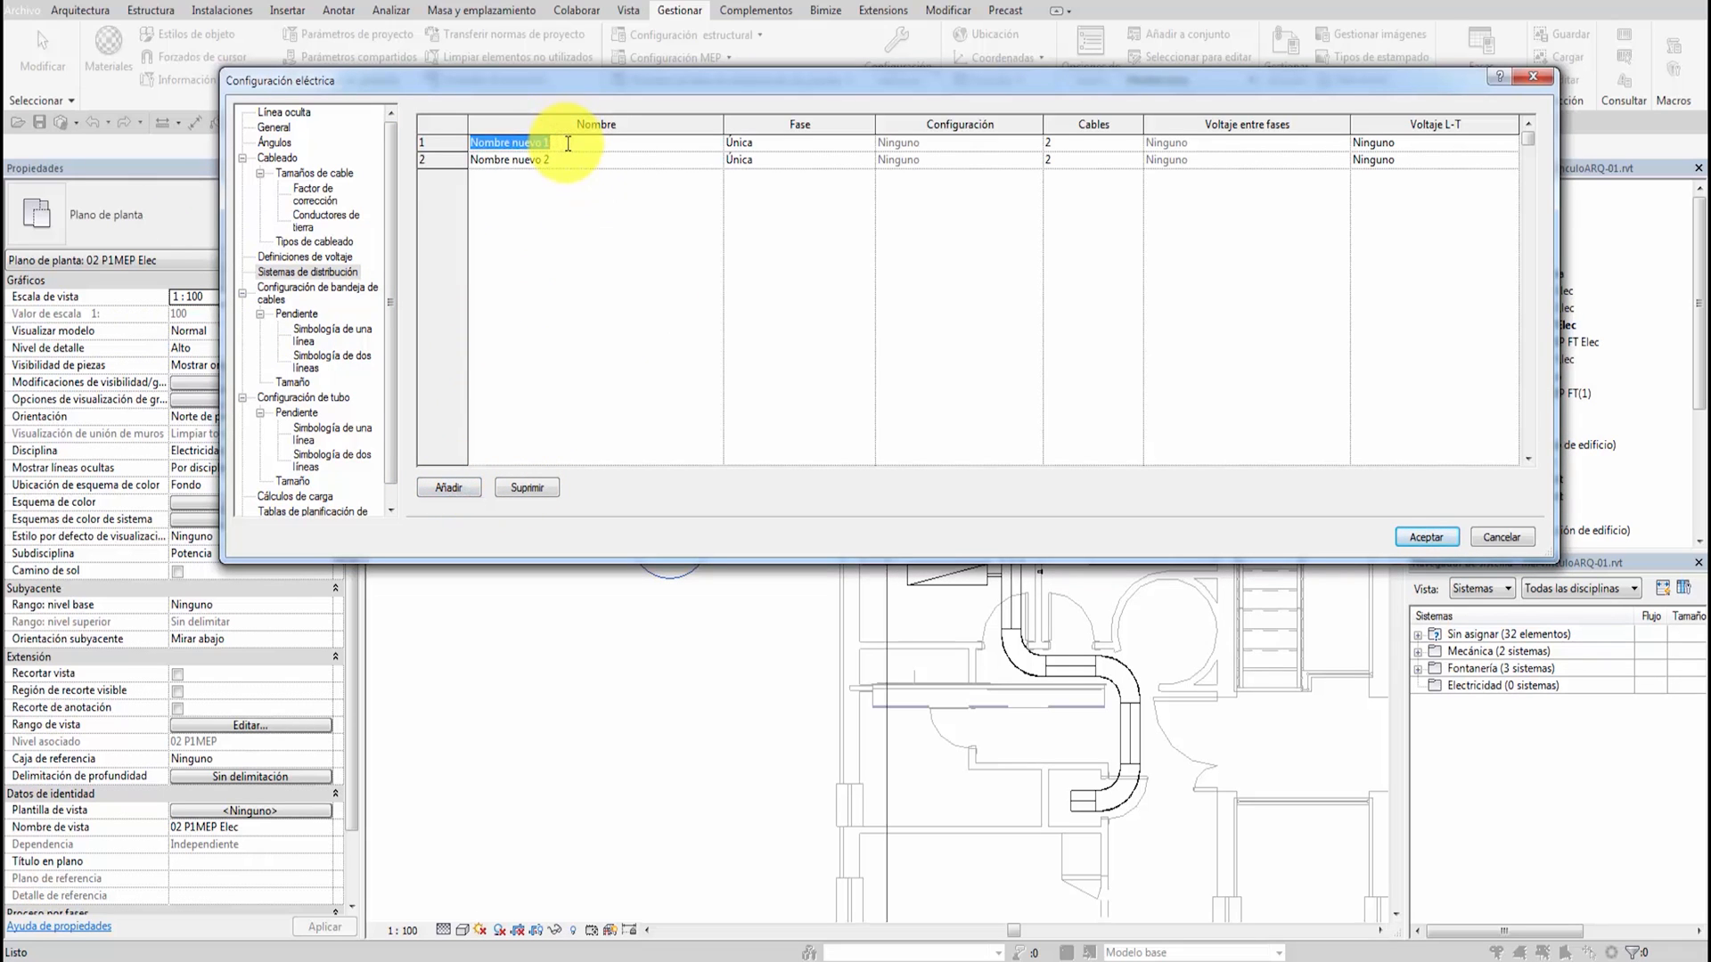
pyautogui.write('230')
pyautogui.press('Tab')
pyautogui.press('Tab')
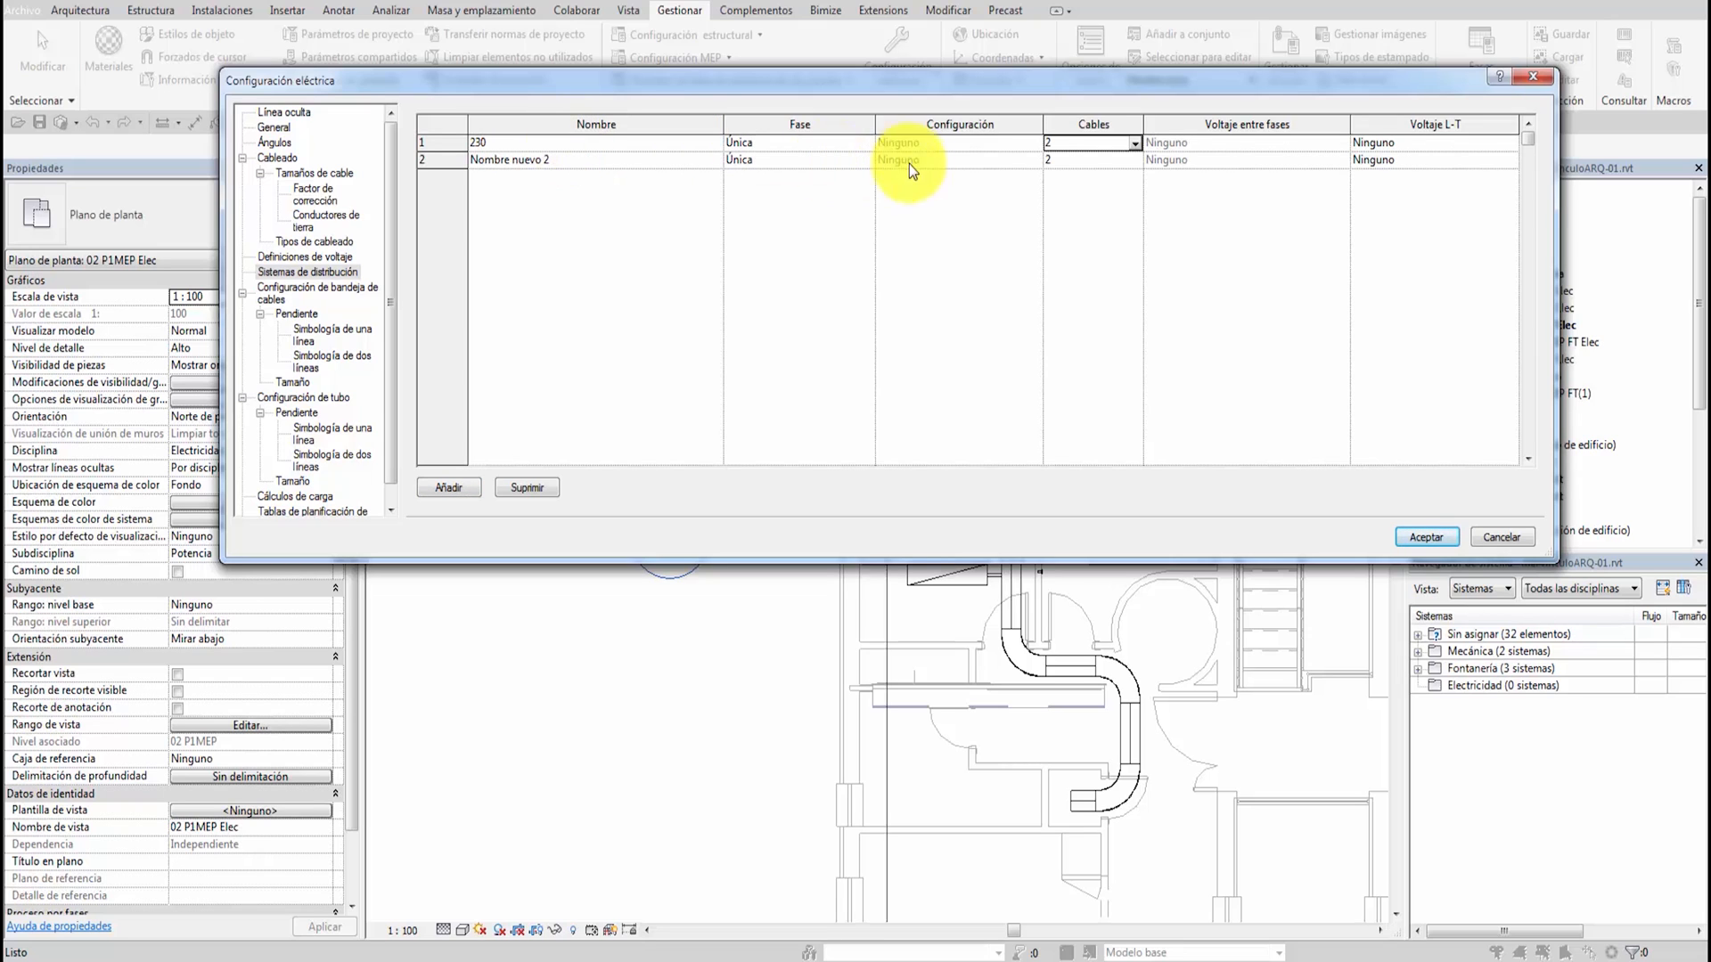
pyautogui.press('Tab')
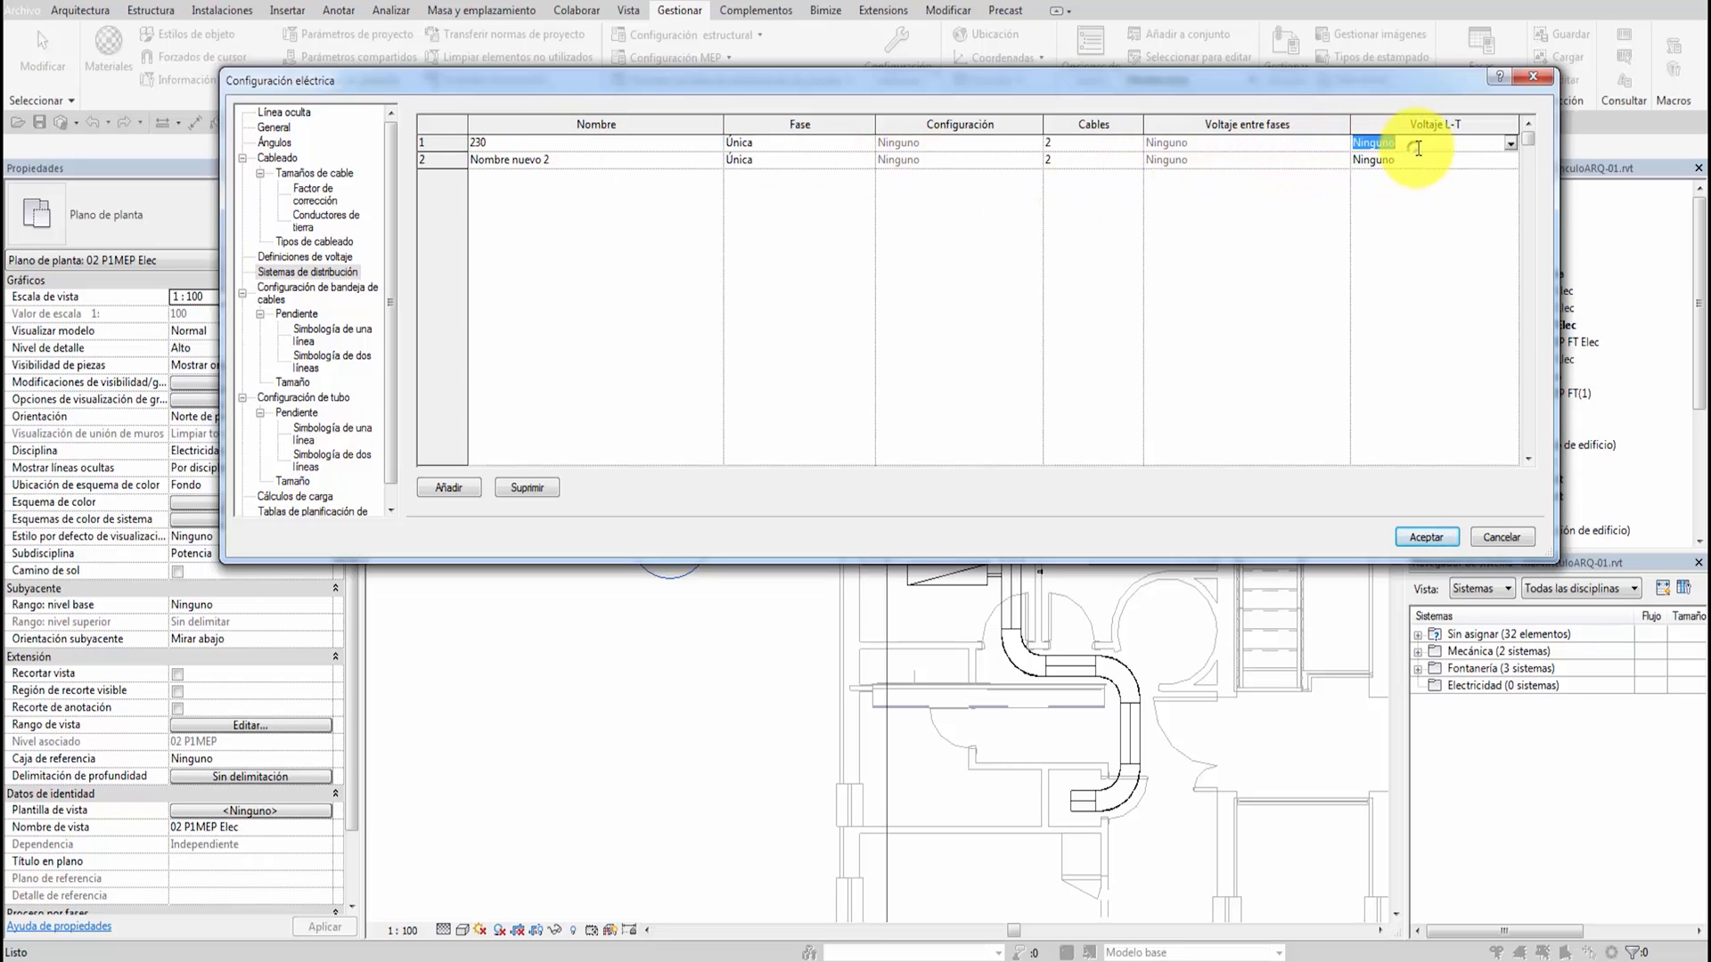
pyautogui.click(1510, 142)
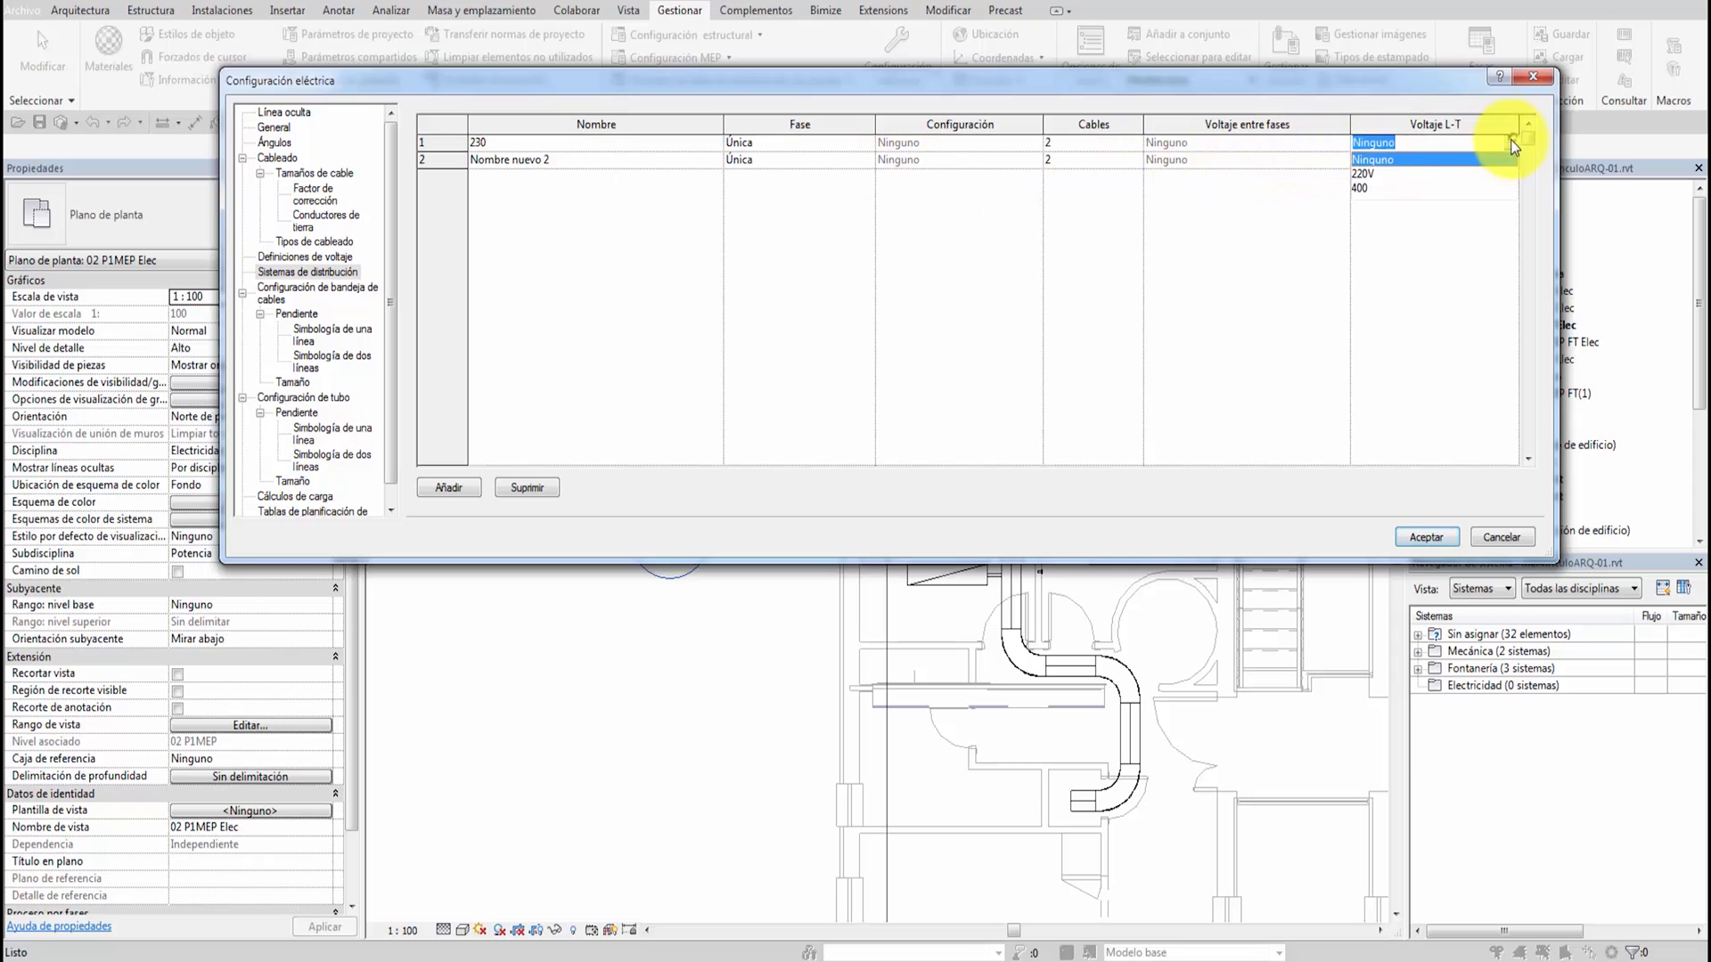
pyautogui.click(1377, 171)
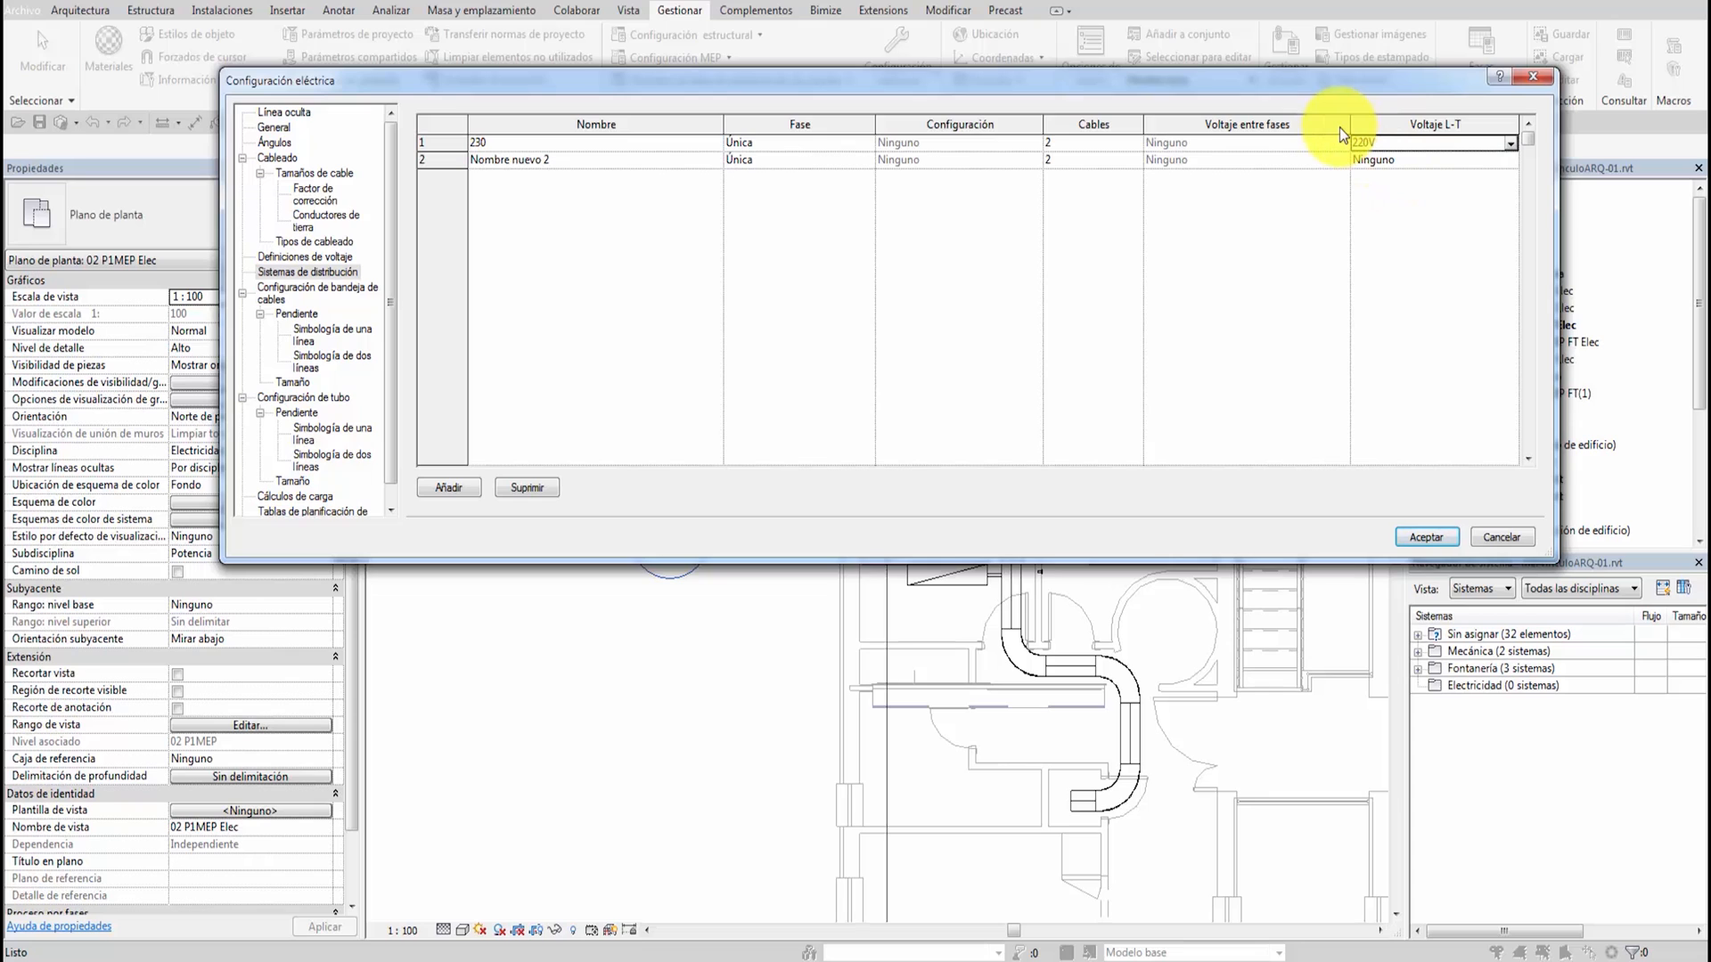
# Name the second distribution system 400 and make it three-phase (Trifase) with the En Y configuration
pyautogui.click(597, 161)
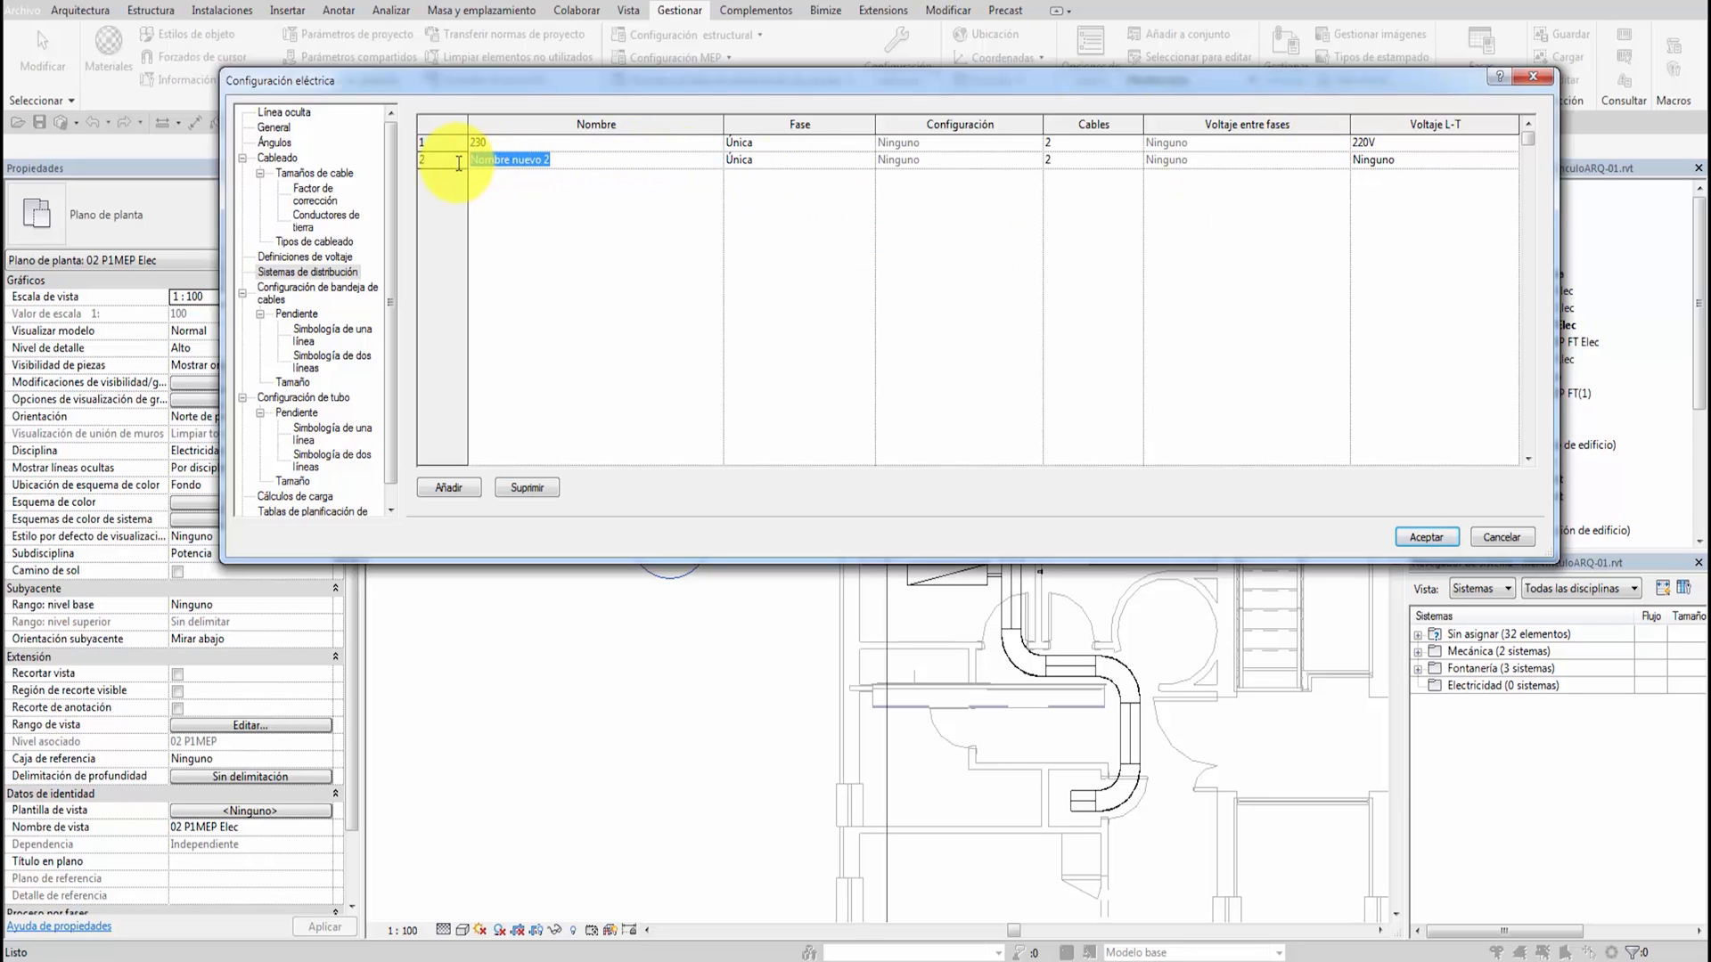
pyautogui.write('400')
pyautogui.click(793, 159)
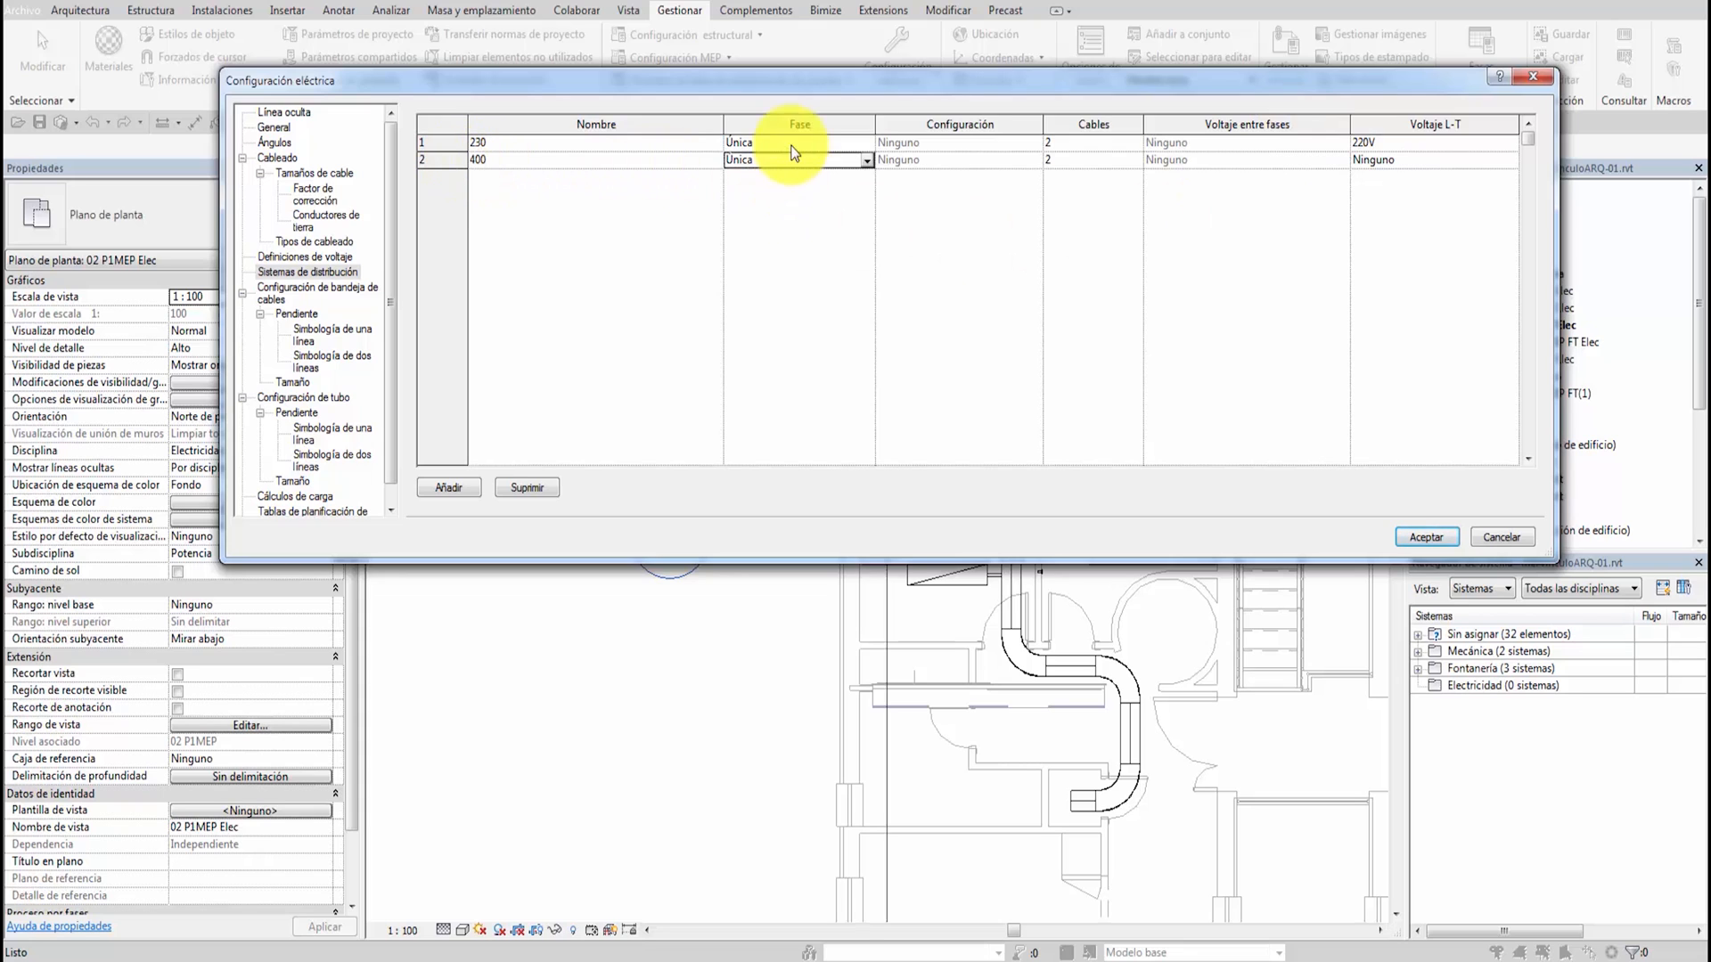
pyautogui.click(865, 161)
pyautogui.click(785, 191)
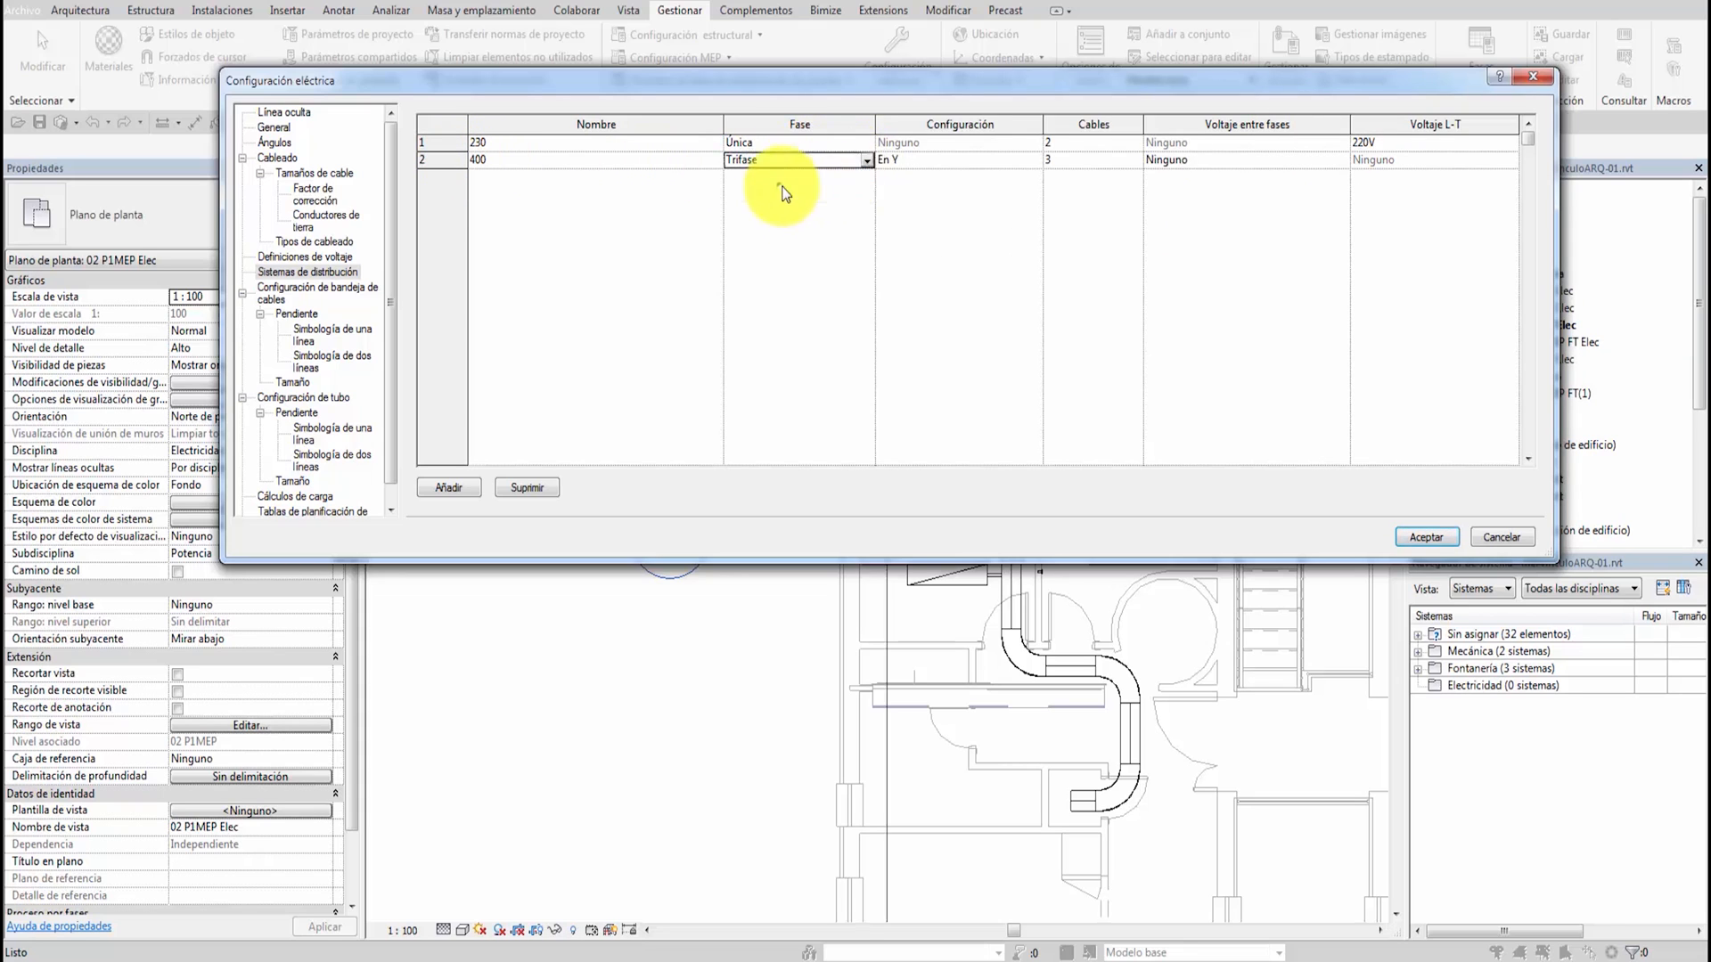
pyautogui.click(984, 160)
pyautogui.click(1036, 162)
pyautogui.click(1039, 163)
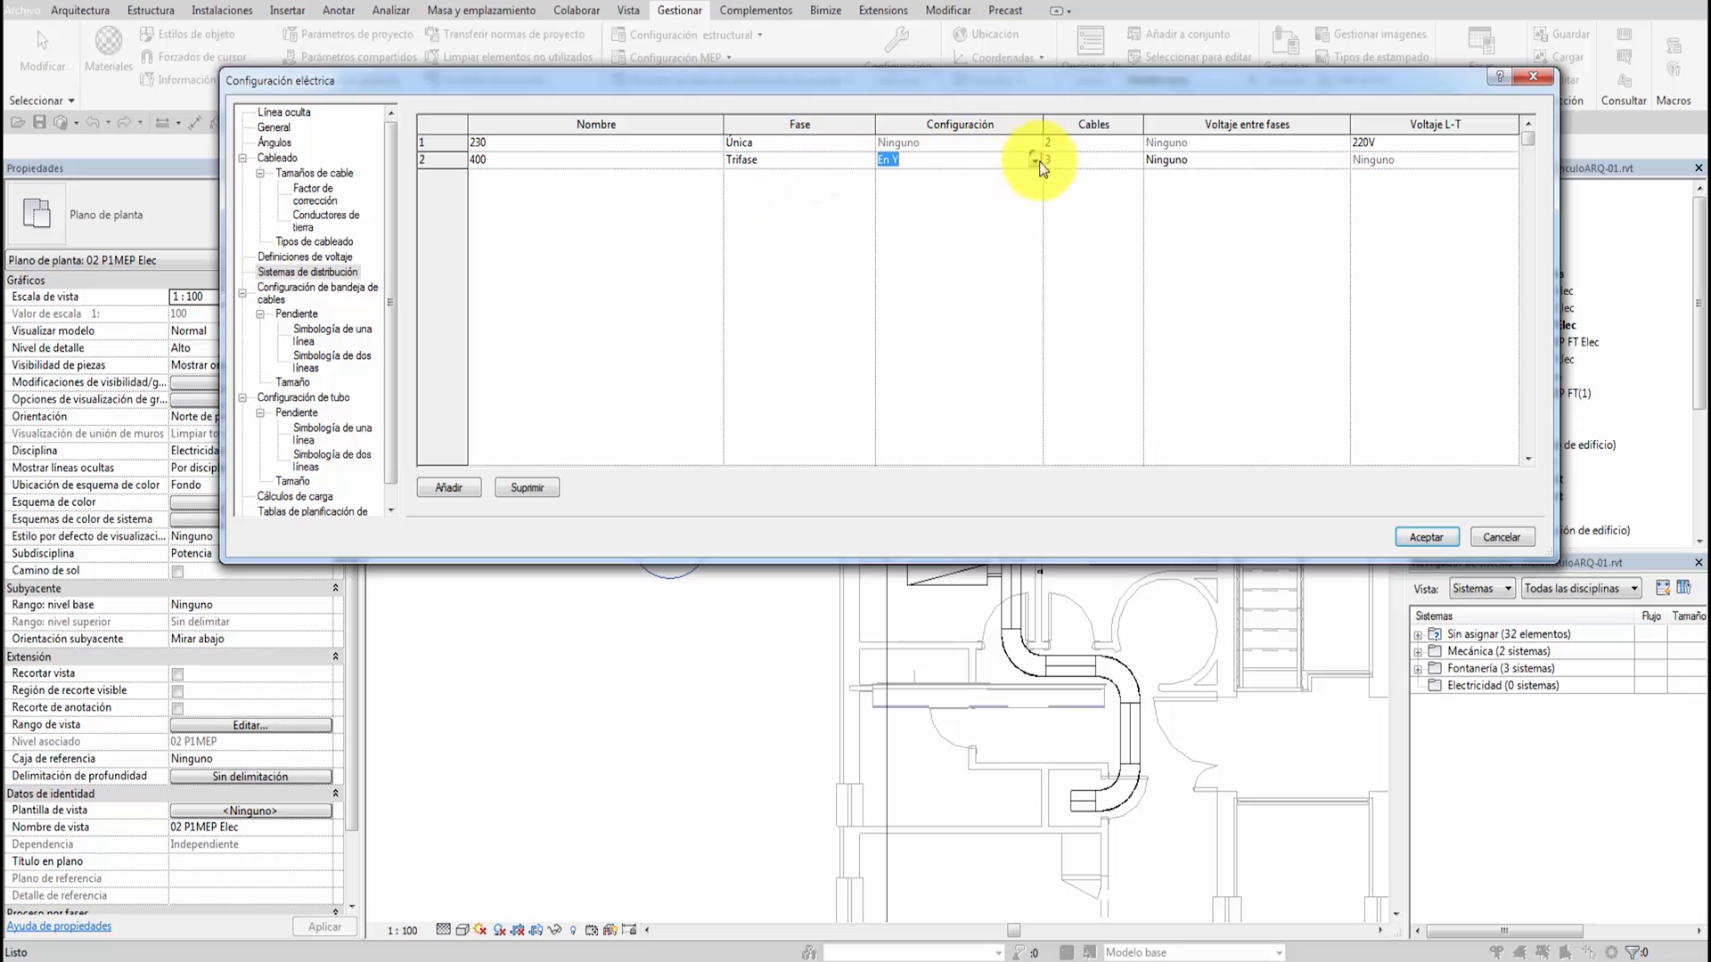
# Give the 400 distribution system 4 wires and a voltage between phases of 400
pyautogui.click(1121, 160)
pyautogui.click(1134, 160)
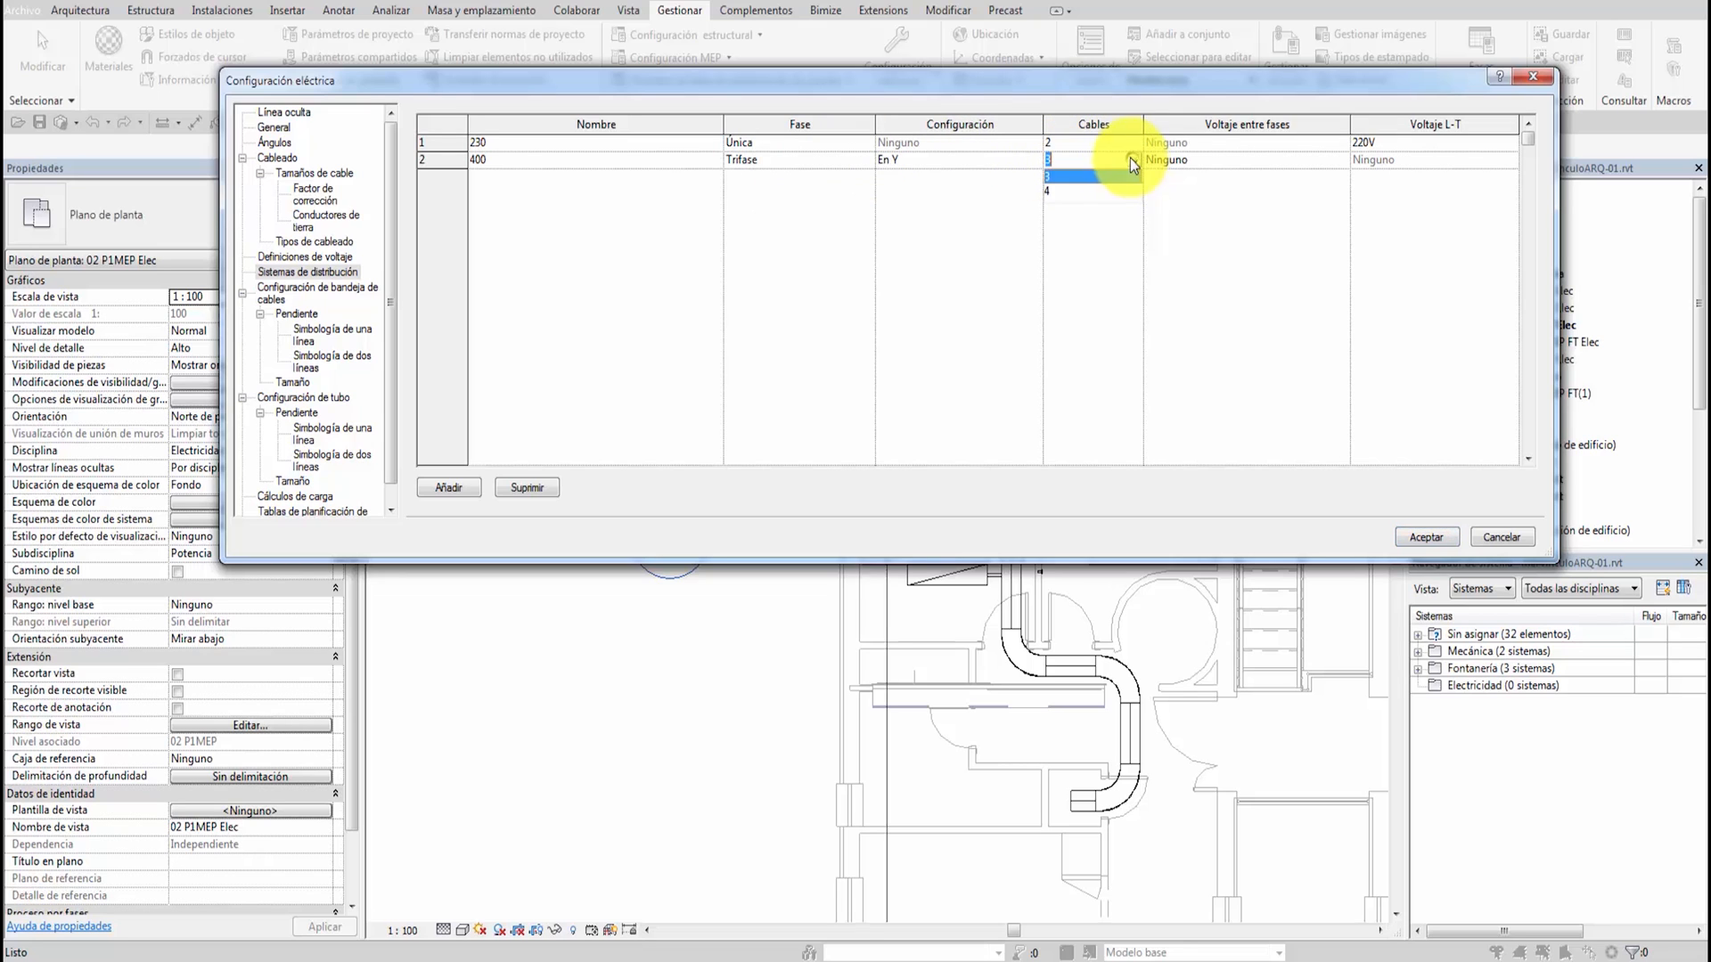
pyautogui.click(1055, 190)
pyautogui.click(1273, 162)
pyautogui.click(1341, 161)
pyautogui.click(1154, 205)
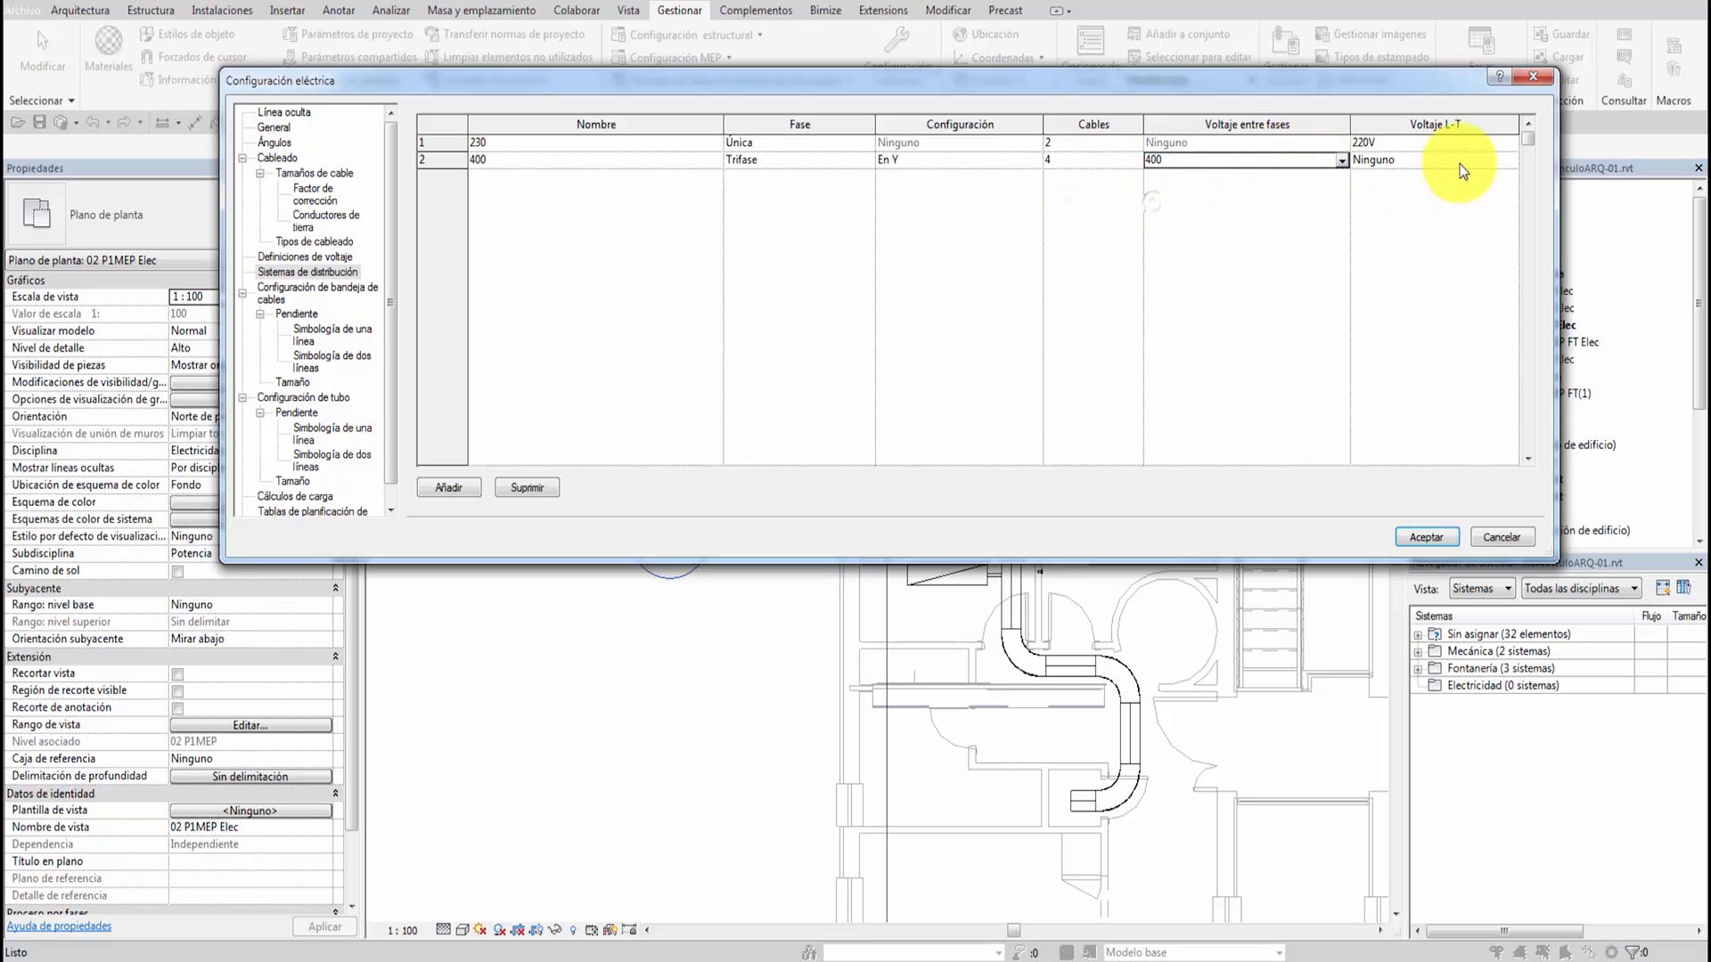
# Set the L-T voltage of the 400 distribution system to 220V and accept the electrical settings
pyautogui.click(1461, 164)
pyautogui.click(1507, 161)
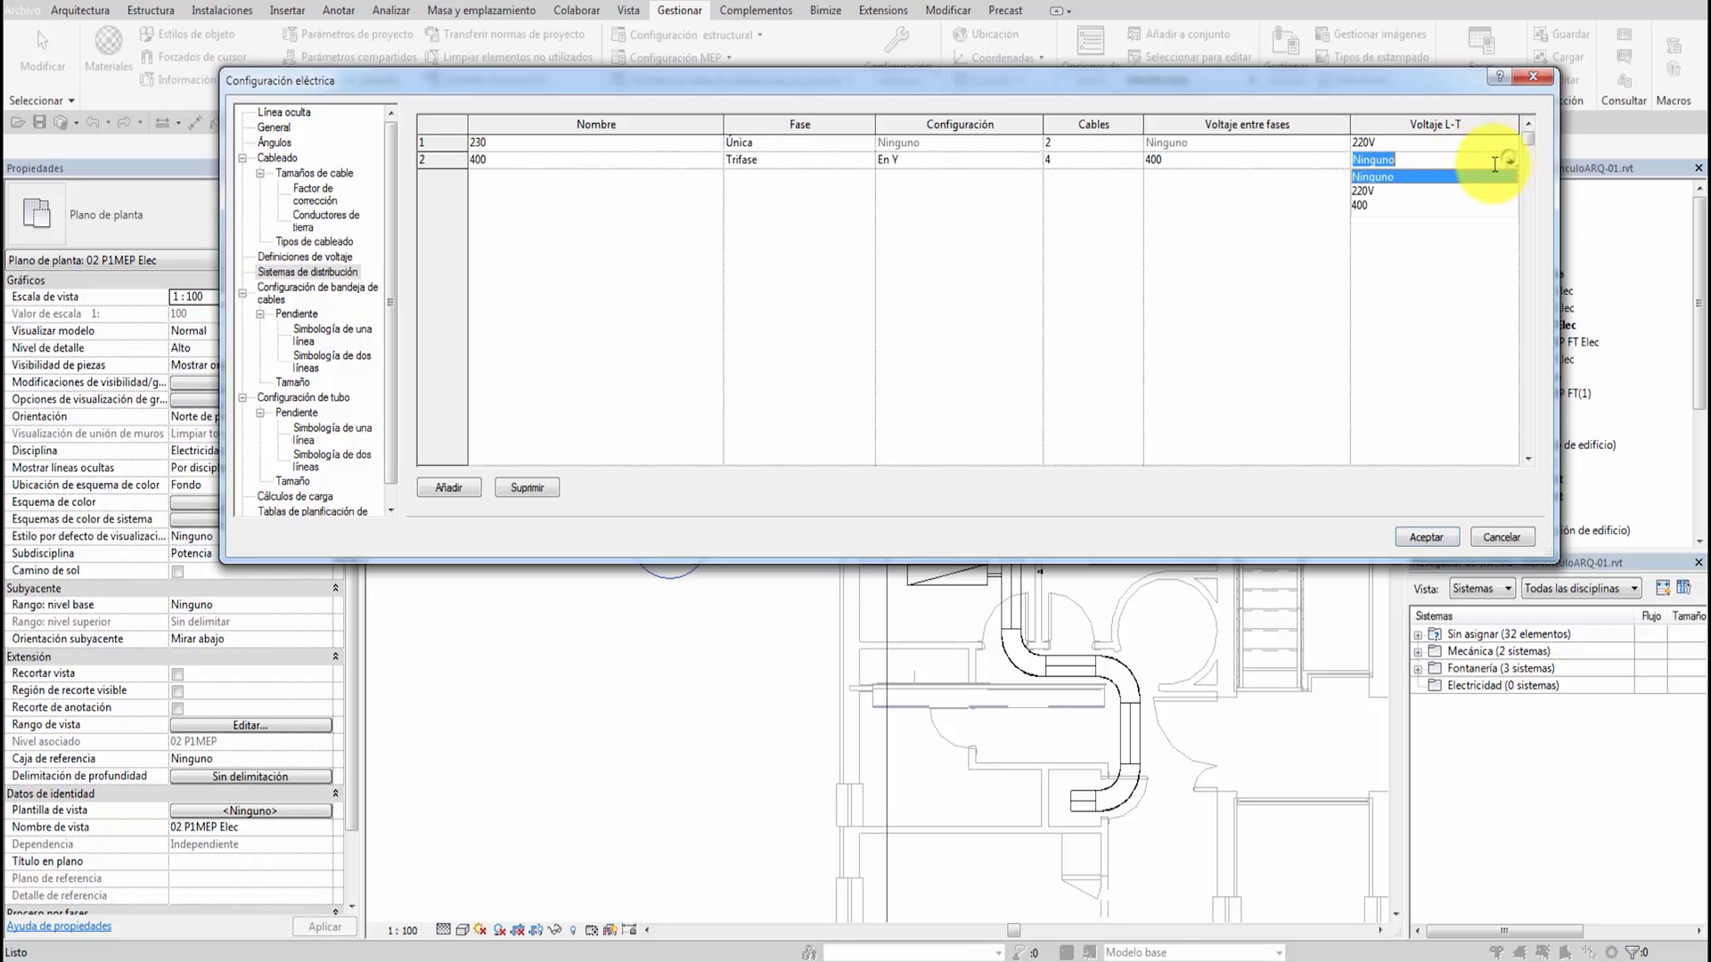
pyautogui.click(1373, 190)
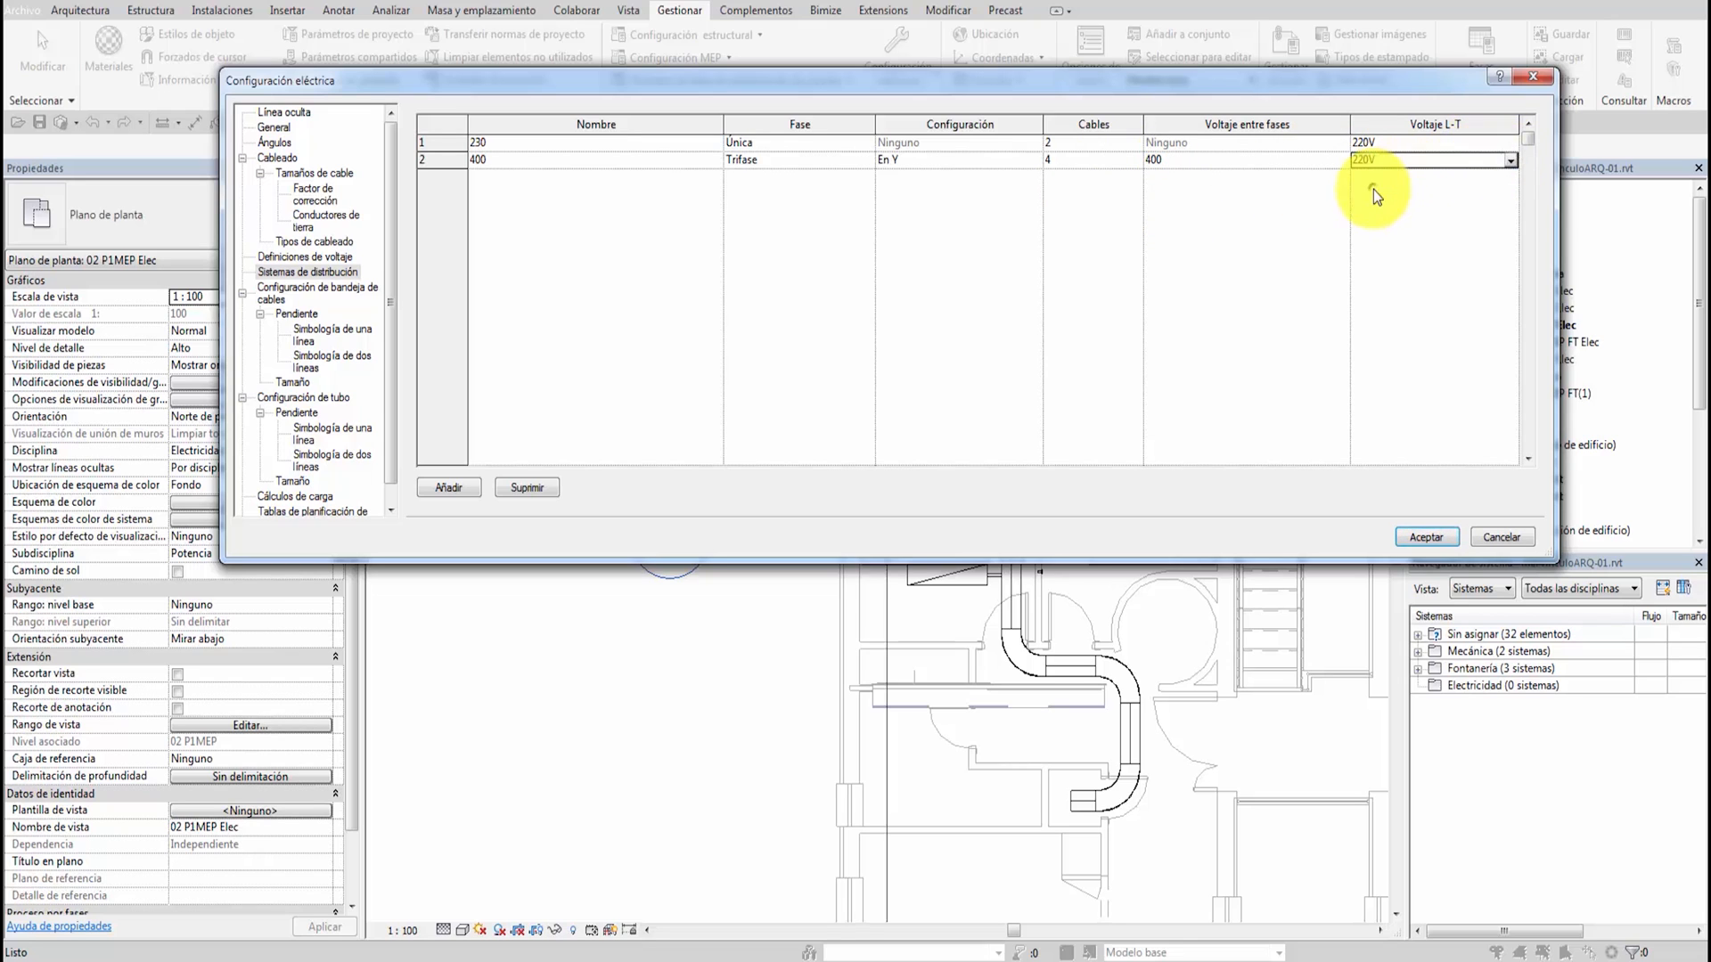
pyautogui.click(1427, 537)
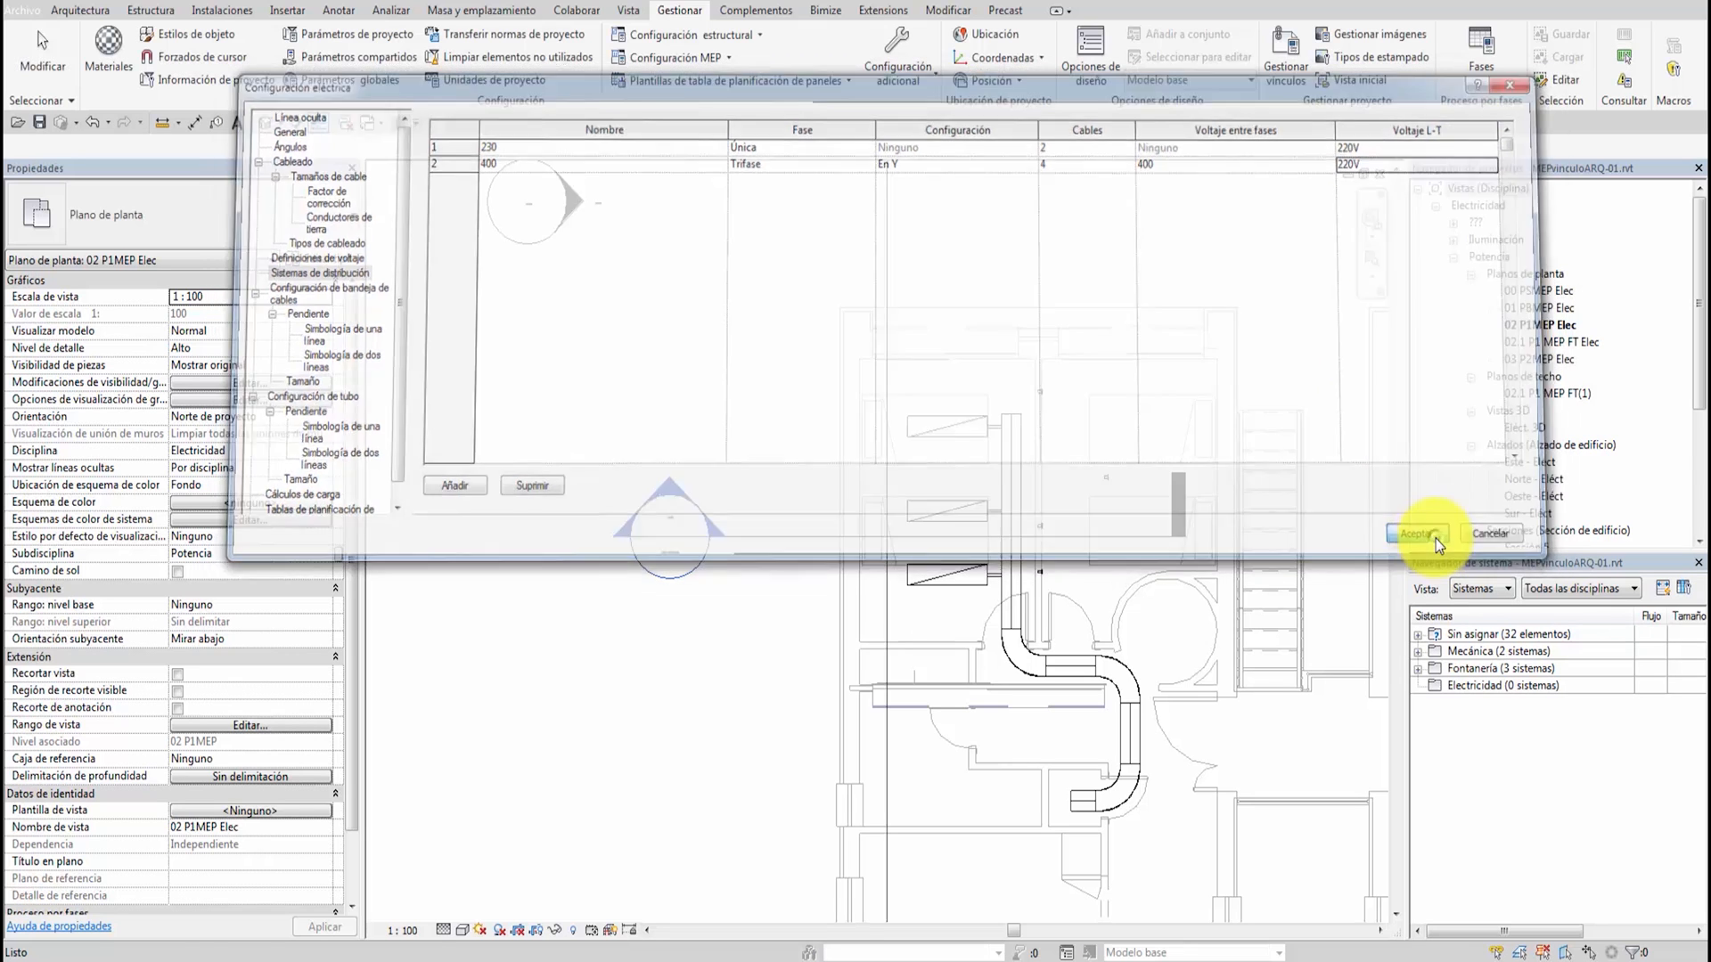